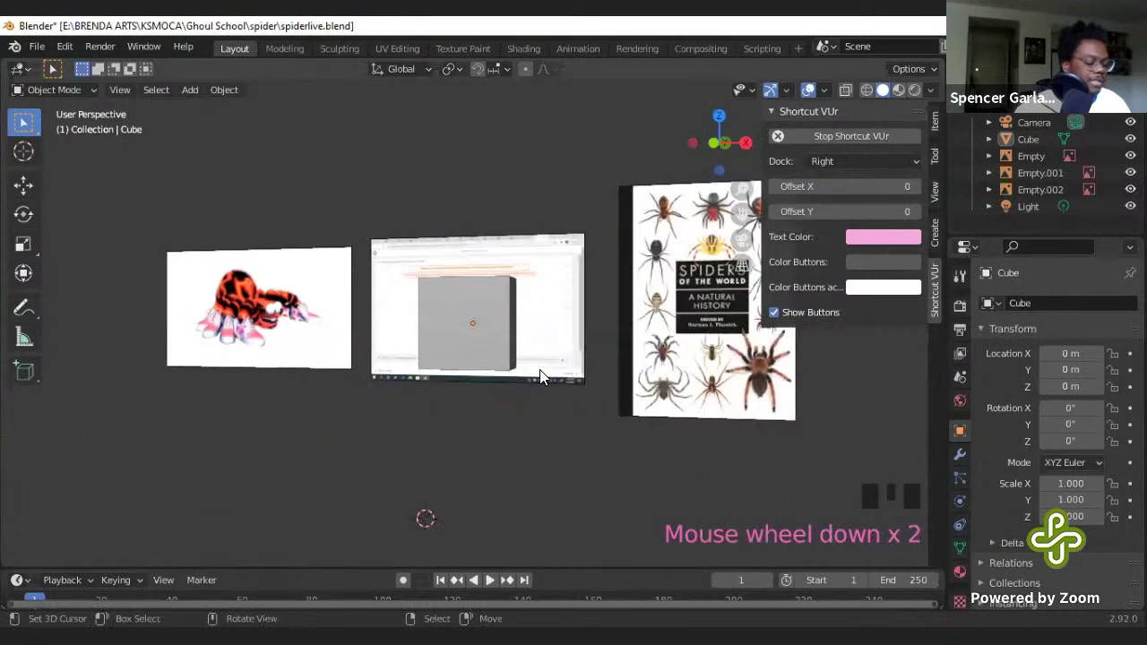
# - Examine the cube against the spider drawing behind it in front view with wireframe shading
pyautogui.press('KP_1')
pyautogui.moveTo(560, 390); pyautogui.dragTo(916, 449, button='middle')
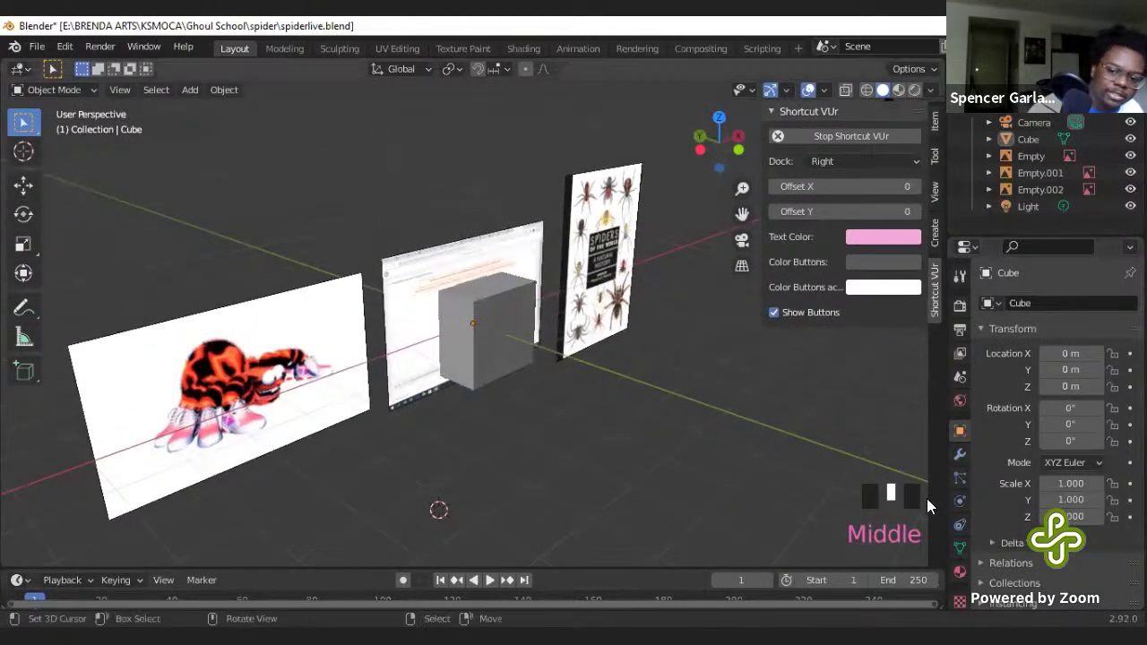
pyautogui.moveTo(732, 406); pyautogui.dragTo(575, 360, button='middle')
pyautogui.press('KP_1')
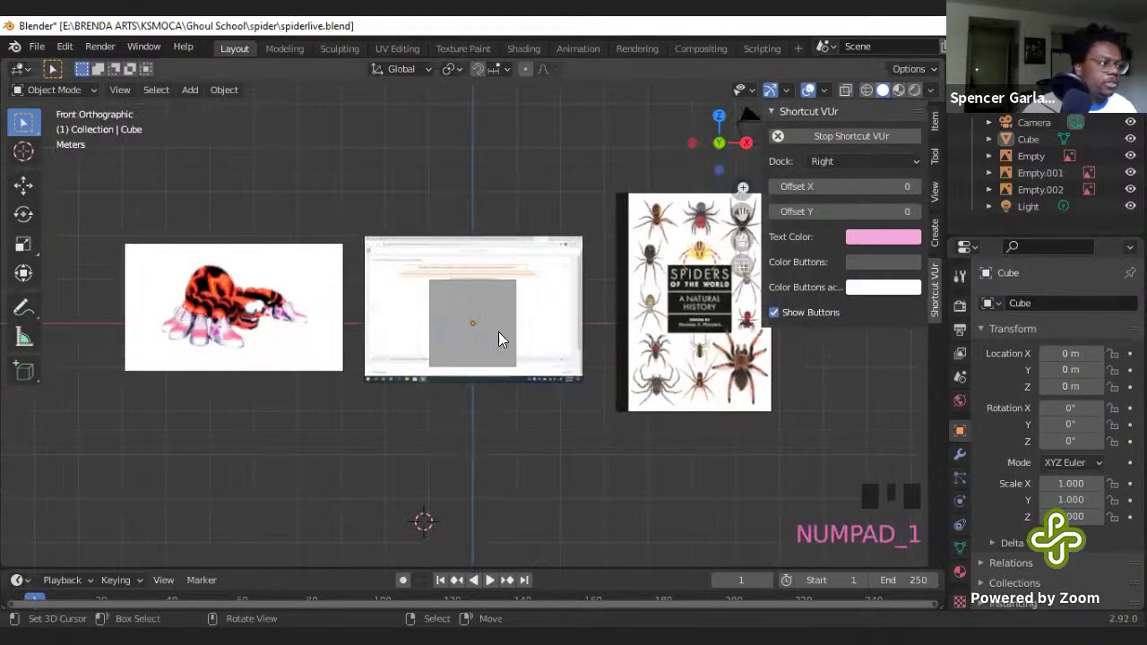
pyautogui.moveTo(457, 330); pyautogui.dragTo(463, 350, button='middle')
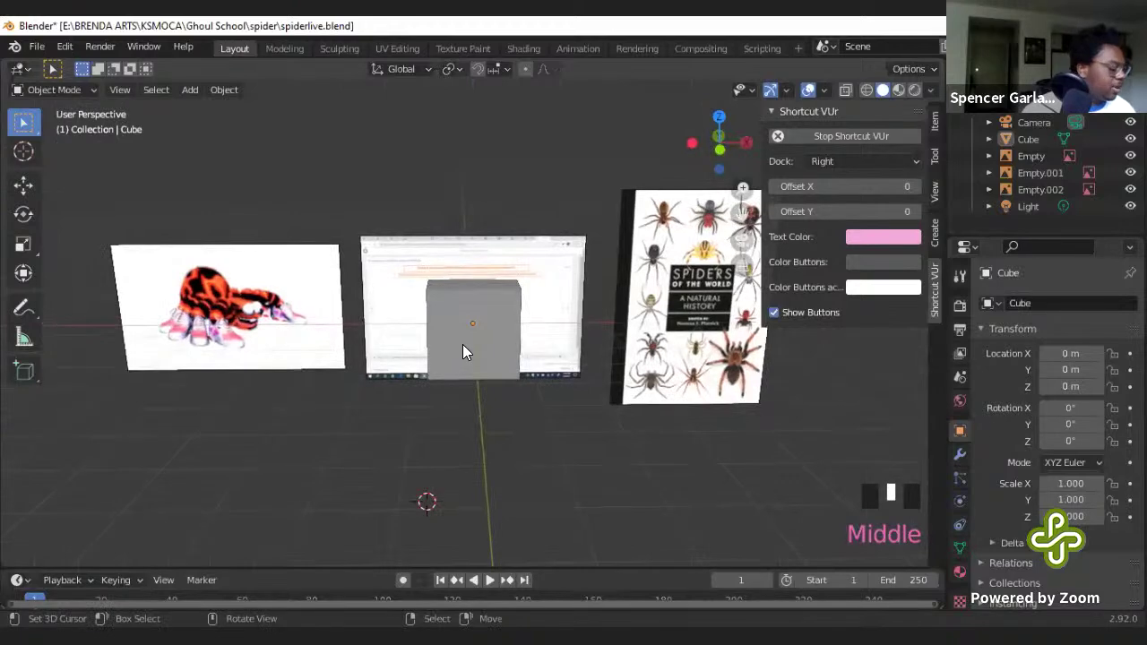
pyautogui.press('z')
pyautogui.press('KP_1')
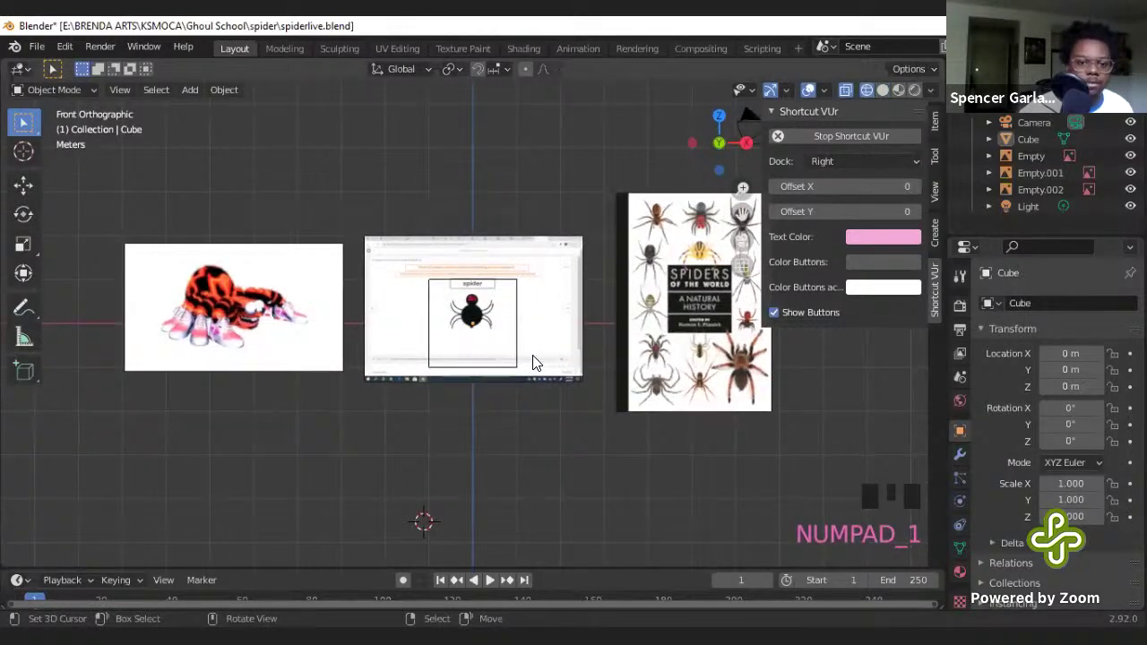
pyautogui.scroll(8, 499, 345)
pyautogui.scroll(-4, 599, 366)
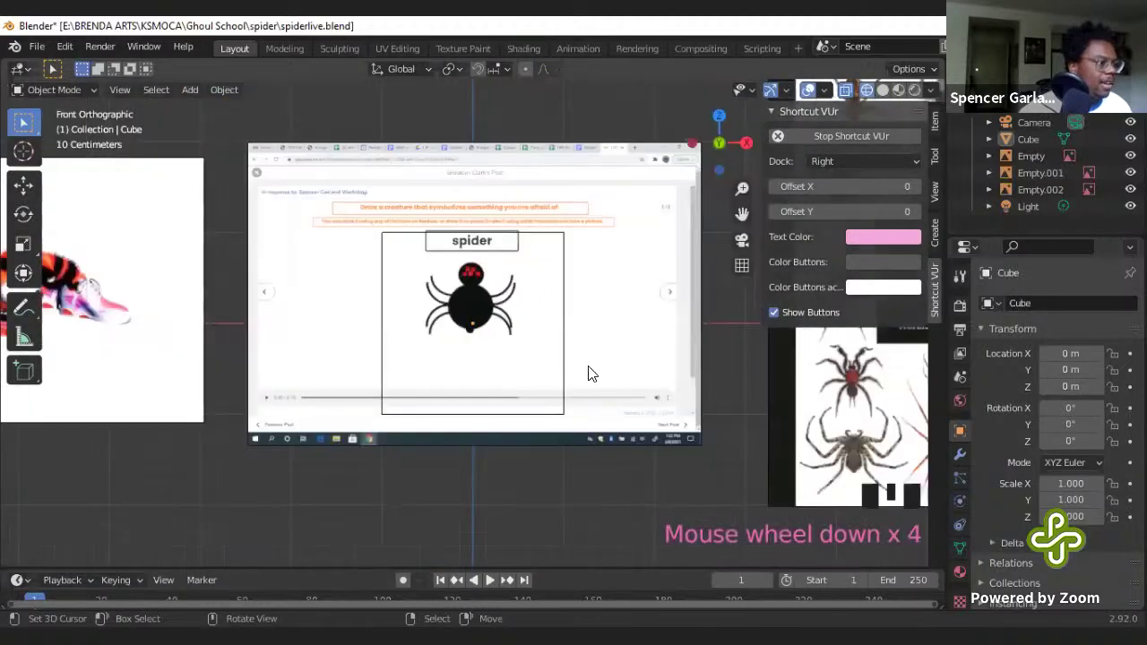
# - Select the cube in front of the spider drawing and switch the viewport back to solid shading
pyautogui.rightClick(560, 376)
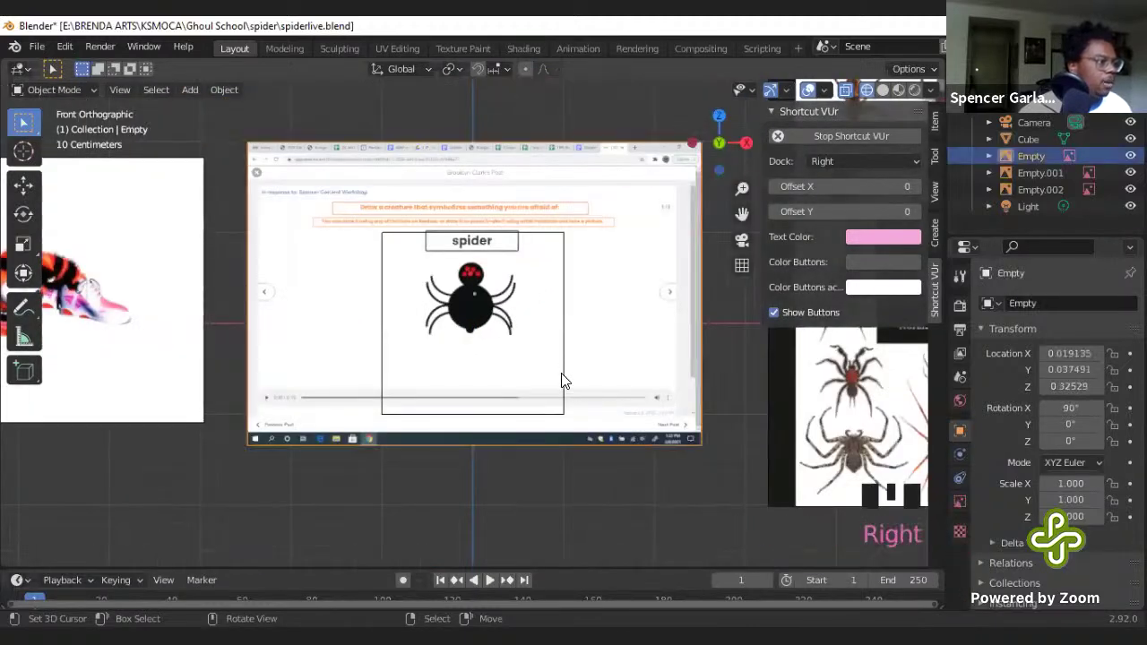
pyautogui.rightClick(561, 379)
pyautogui.scroll(-1, 568, 381)
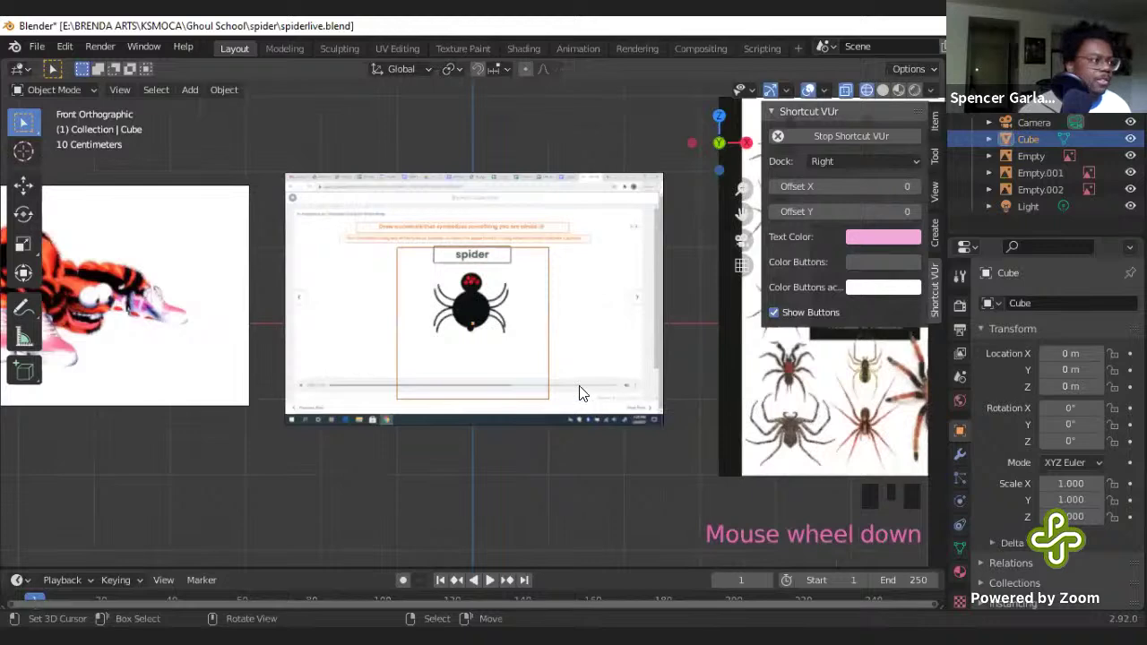
pyautogui.moveTo(580, 392)
pyautogui.mouseDown(button='middle')
pyautogui.moveTo(628, 415)
pyautogui.moveTo(607, 397)
pyautogui.mouseUp(button='middle')
pyautogui.press('z')
pyautogui.click(758, 396)
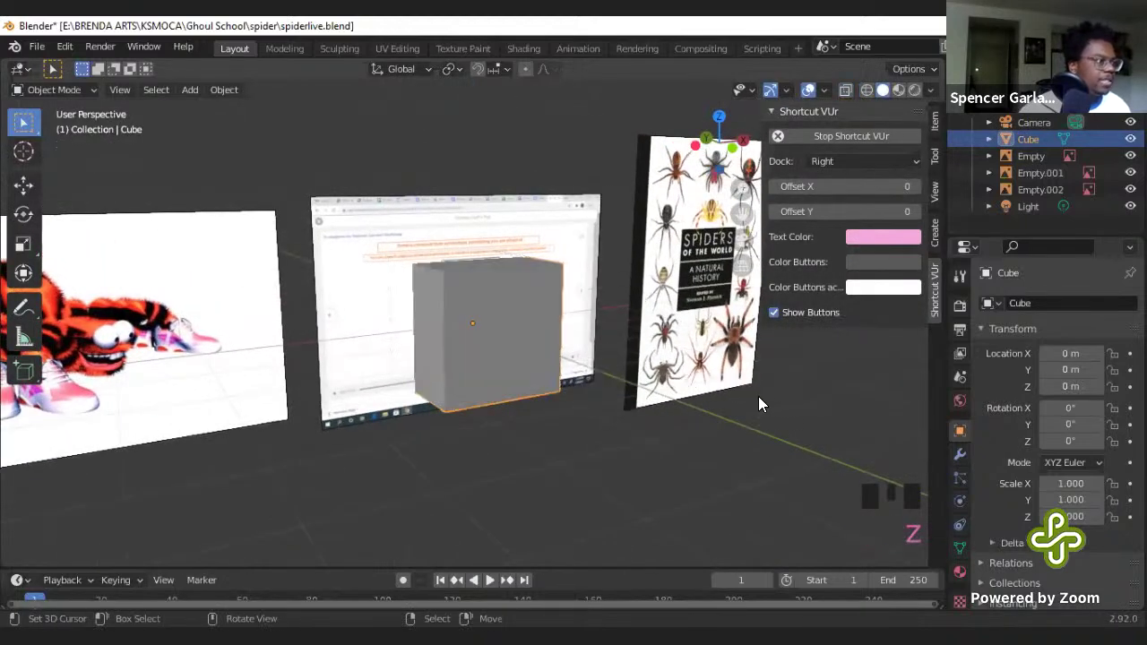
pyautogui.click(960, 454)
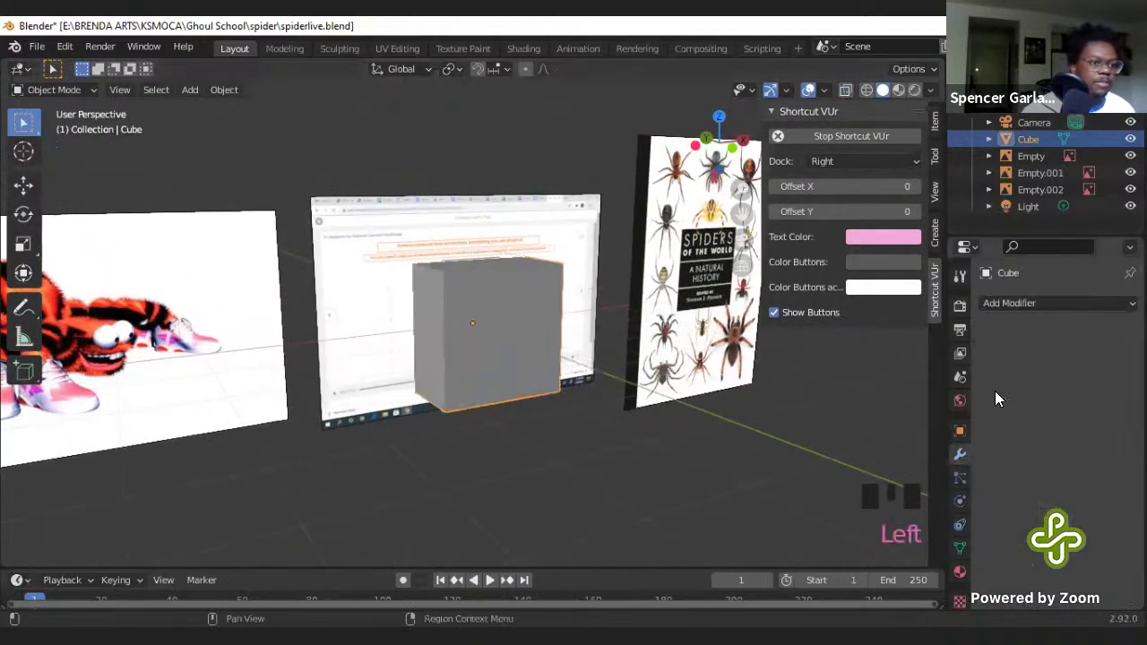
pyautogui.click(1000, 302)
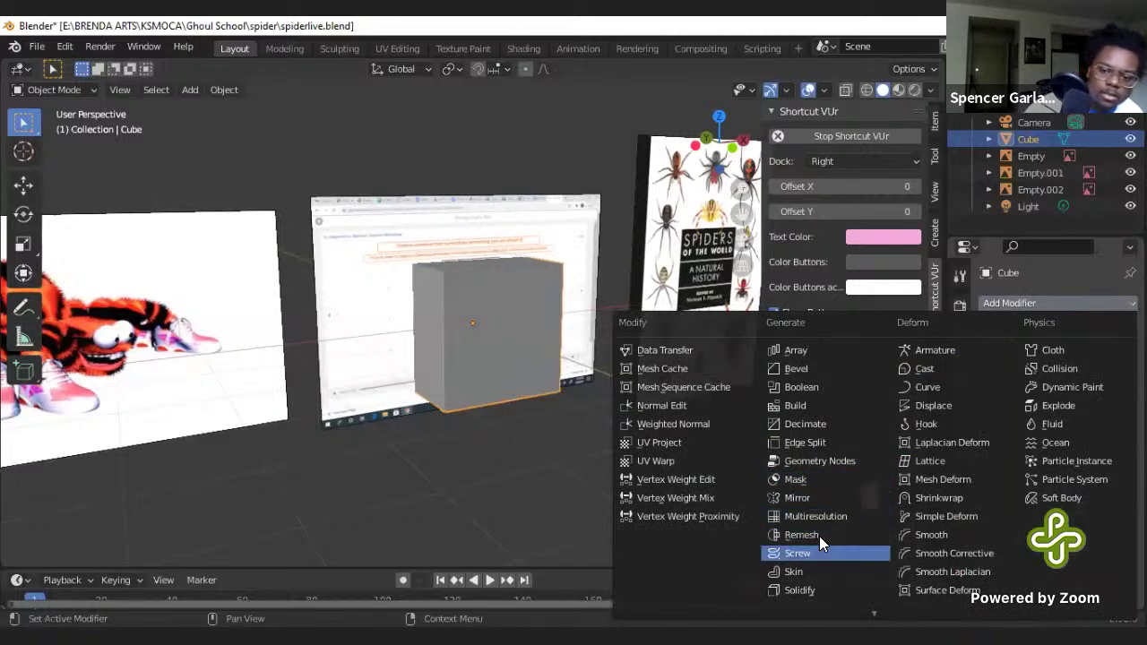
pyautogui.scroll(-1, 765, 545)
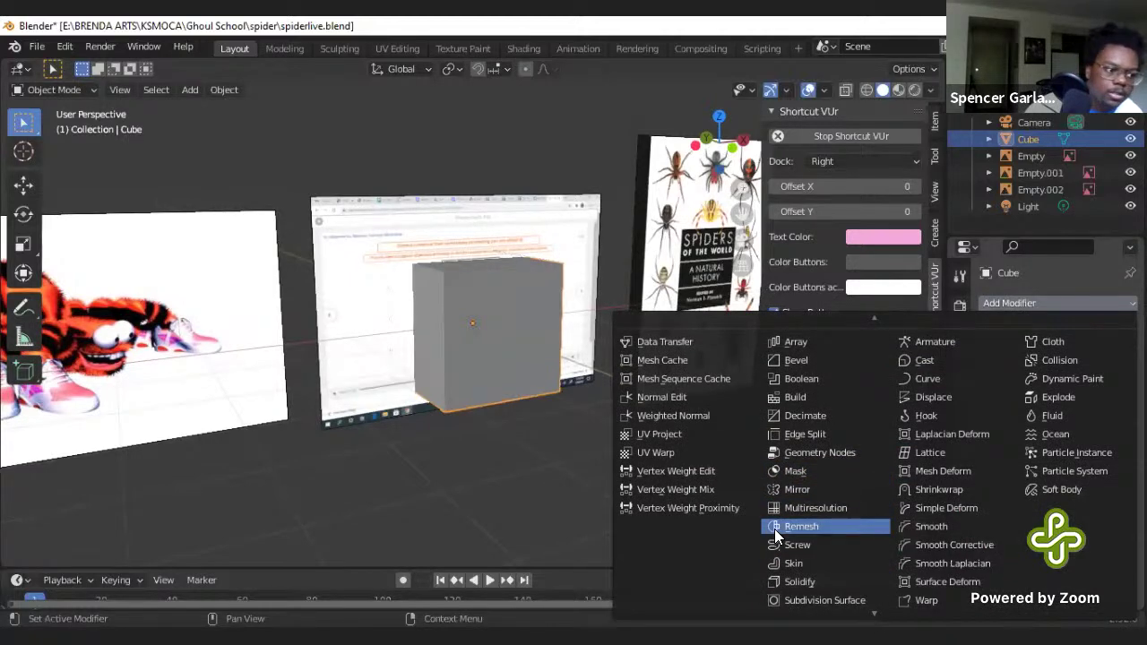
pyautogui.scroll(-4, 774, 528)
pyautogui.click(585, 523)
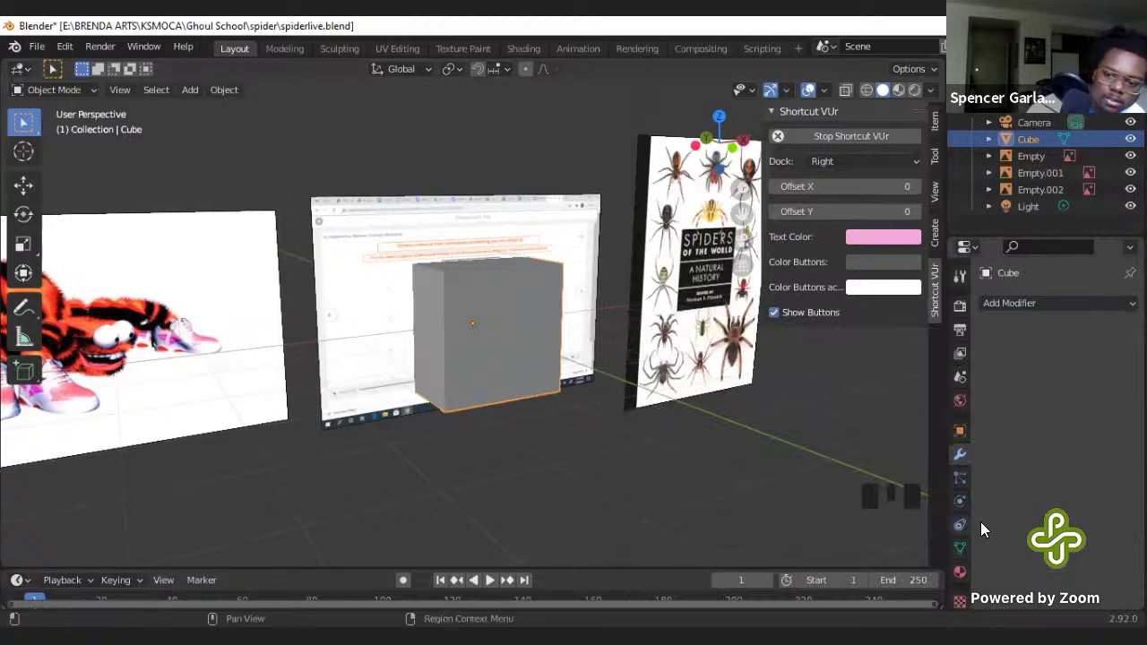
pyautogui.click(956, 401)
pyautogui.scroll(-2, 984, 421)
# - Add a Mesh Sequence Cache modifier to the cube
pyautogui.click(959, 454)
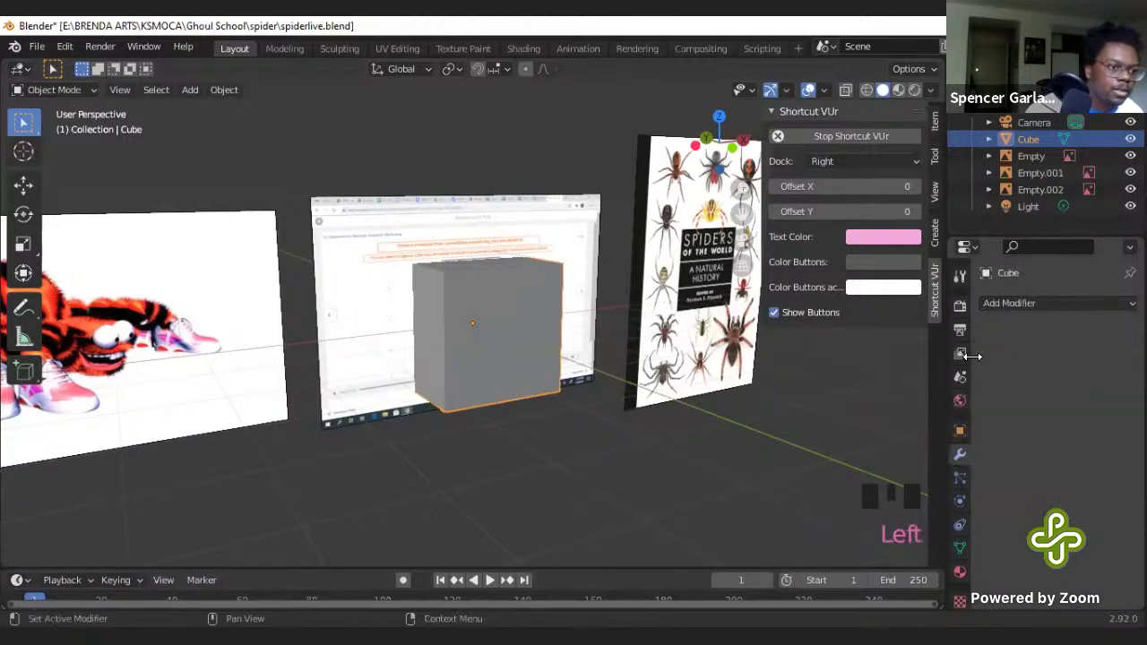
pyautogui.click(991, 302)
pyautogui.click(878, 405)
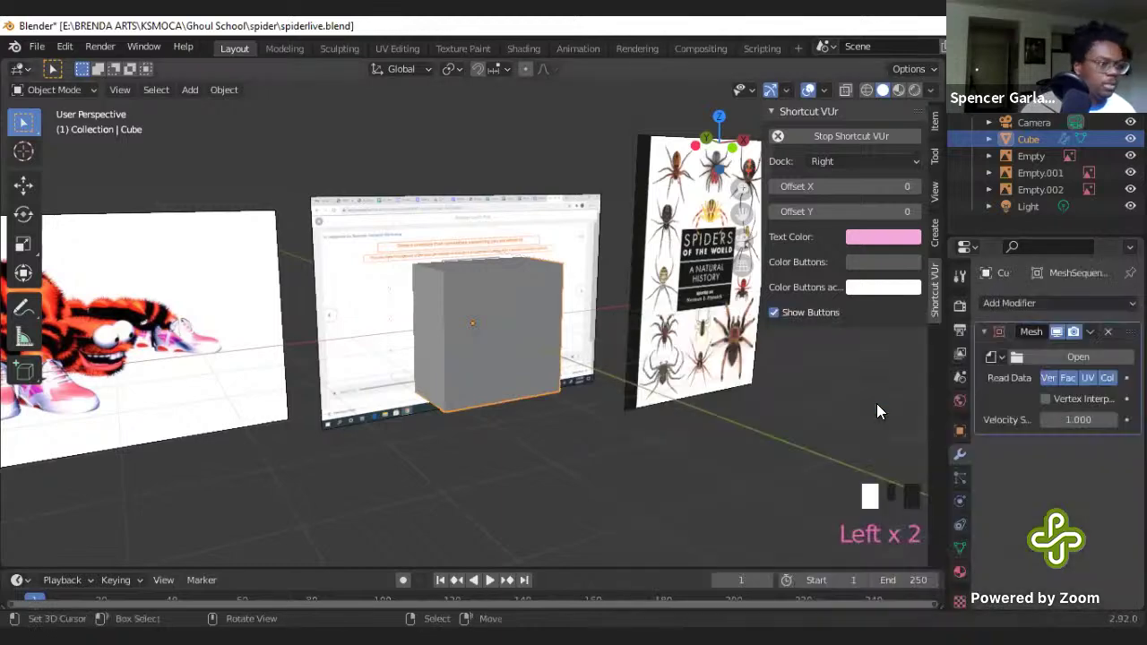
# - Add a Subdivision Surface modifier to the cube
pyautogui.click(1035, 305)
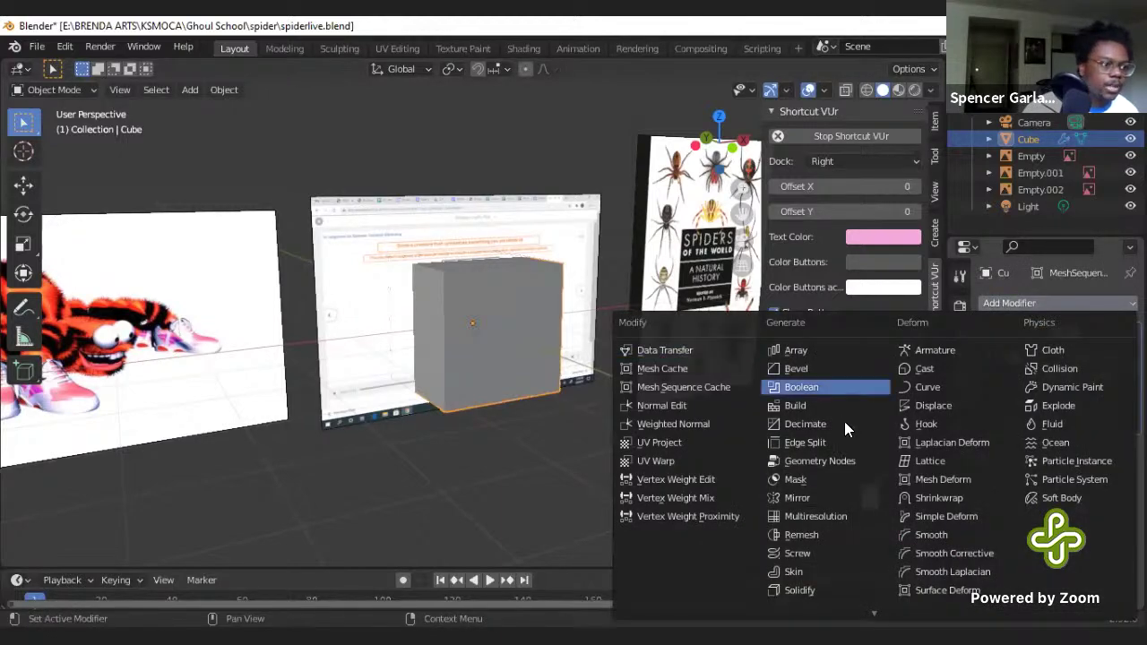
pyautogui.scroll(-3, 828, 502)
pyautogui.scroll(3, 811, 534)
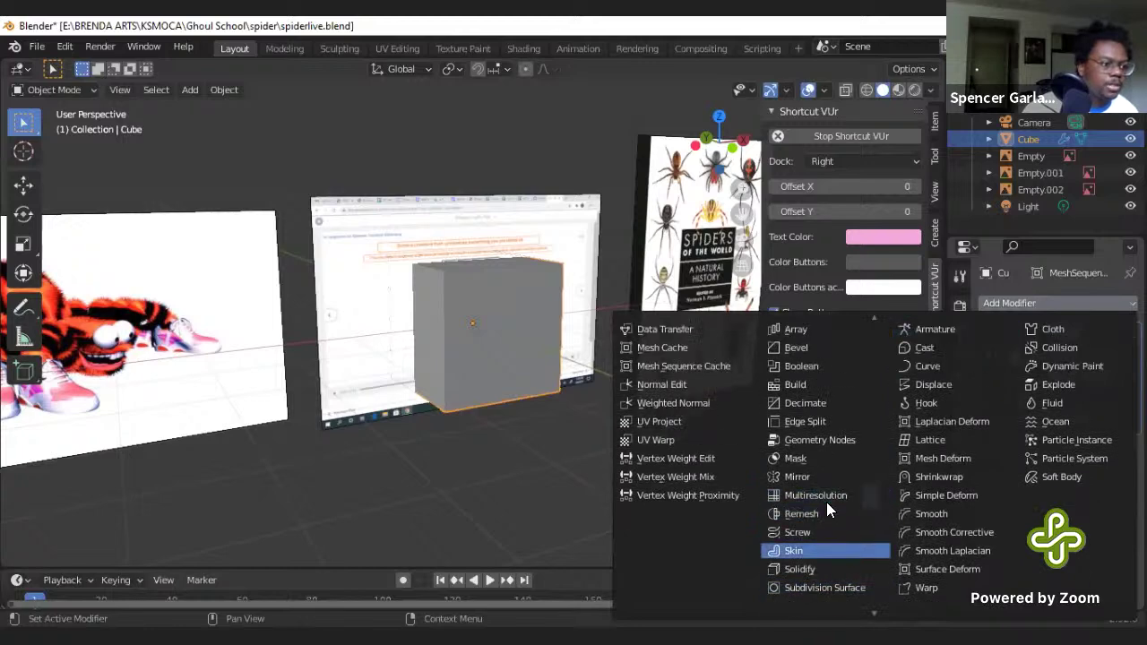
pyautogui.scroll(-1, 805, 538)
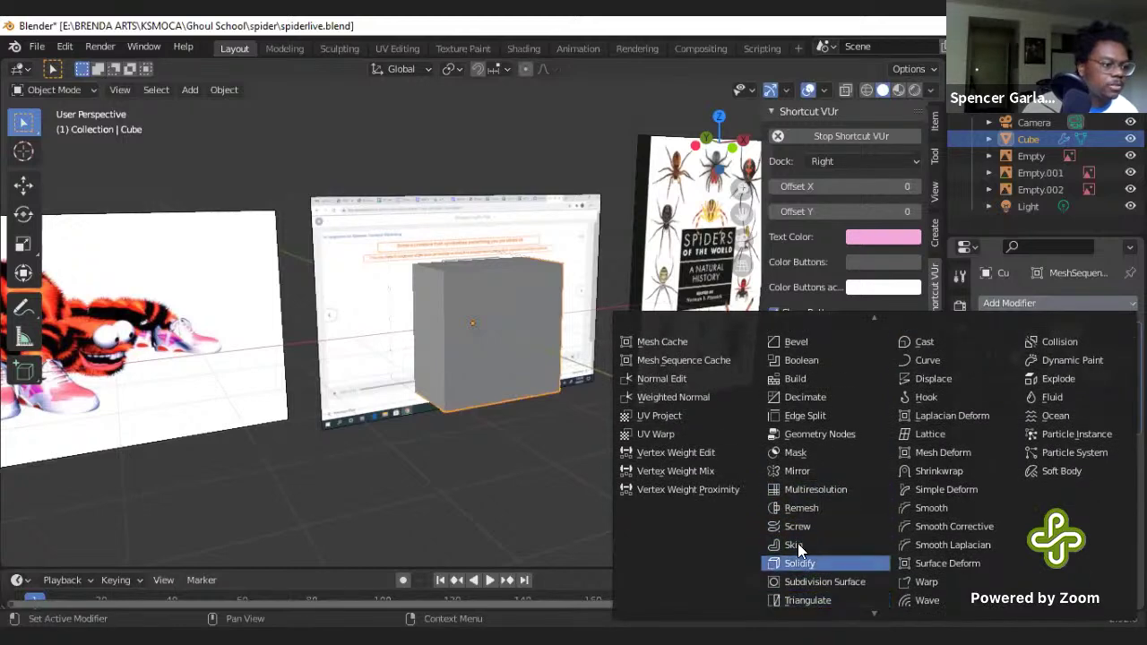
pyautogui.scroll(-2, 800, 534)
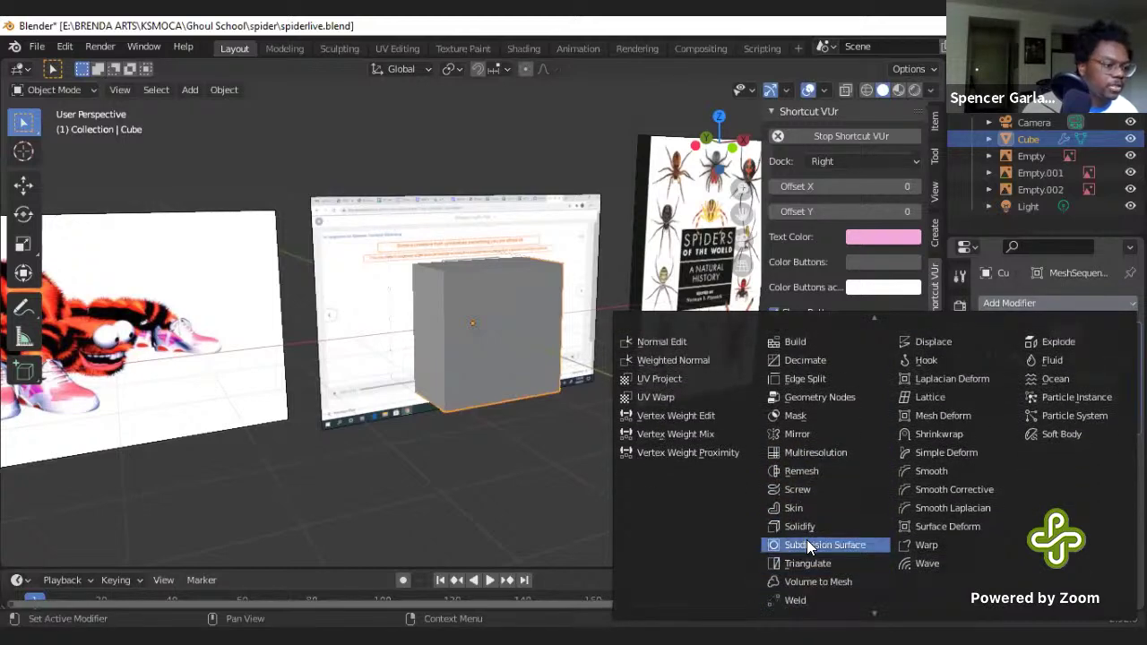
pyautogui.click(806, 540)
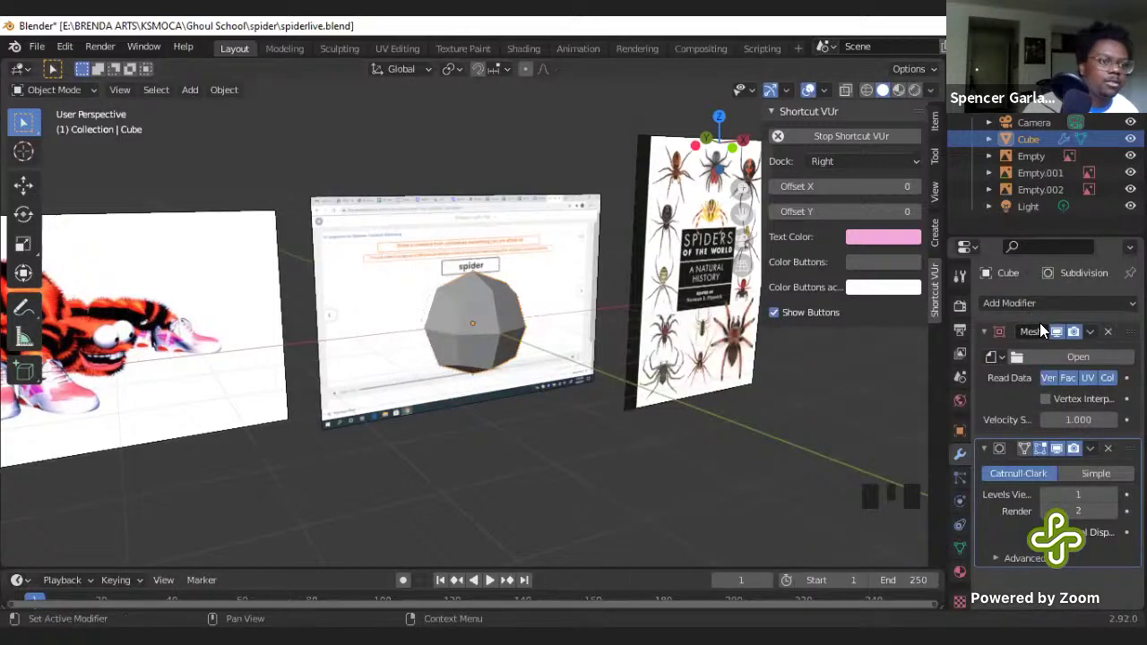
pyautogui.click(987, 332)
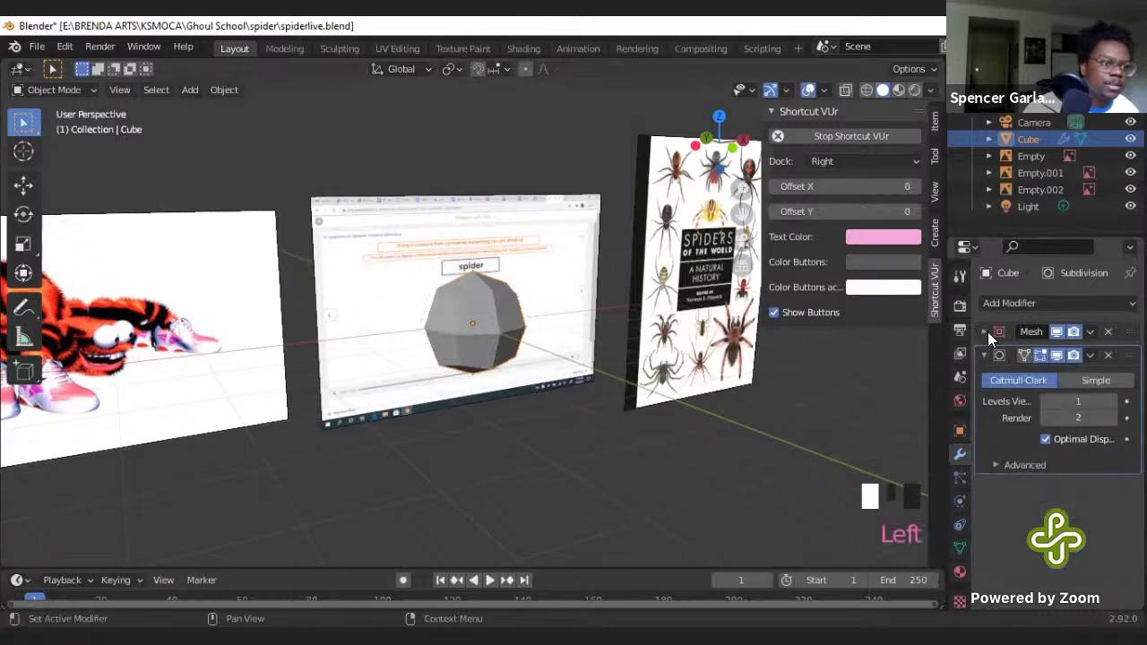
pyautogui.click(987, 331)
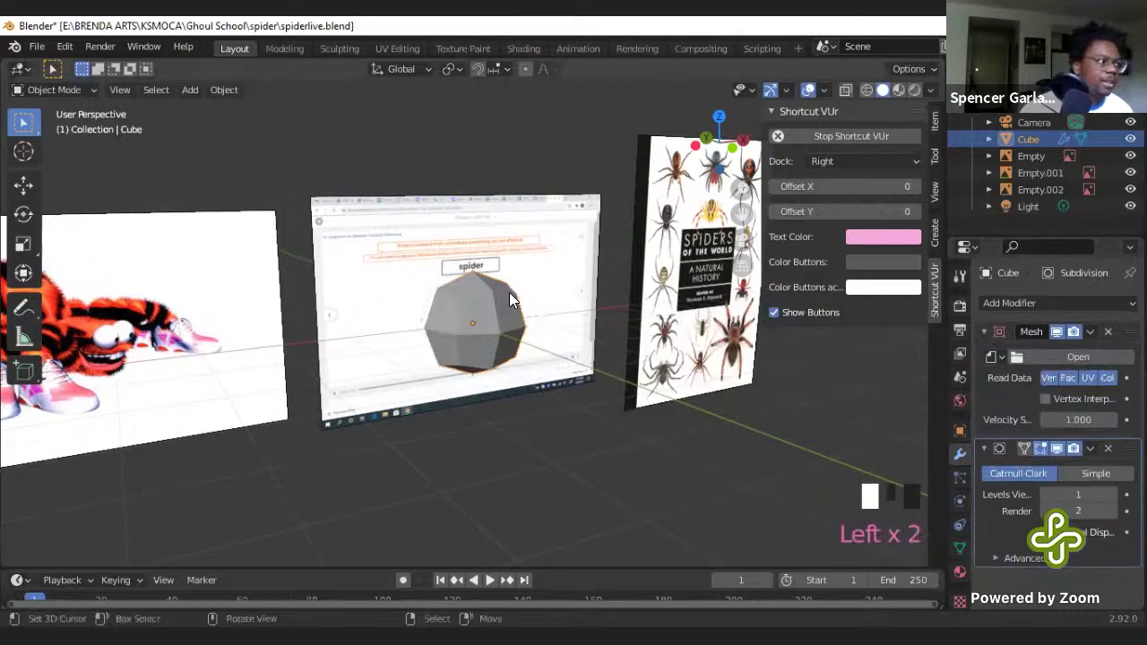
# - Set the Subdivision modifier's viewport levels to 3
pyautogui.moveTo(509, 293); pyautogui.dragTo(504, 292, button='middle')
pyautogui.moveTo(1075, 494); pyautogui.dragTo(1102, 494)
pyautogui.scroll(2, 549, 333)
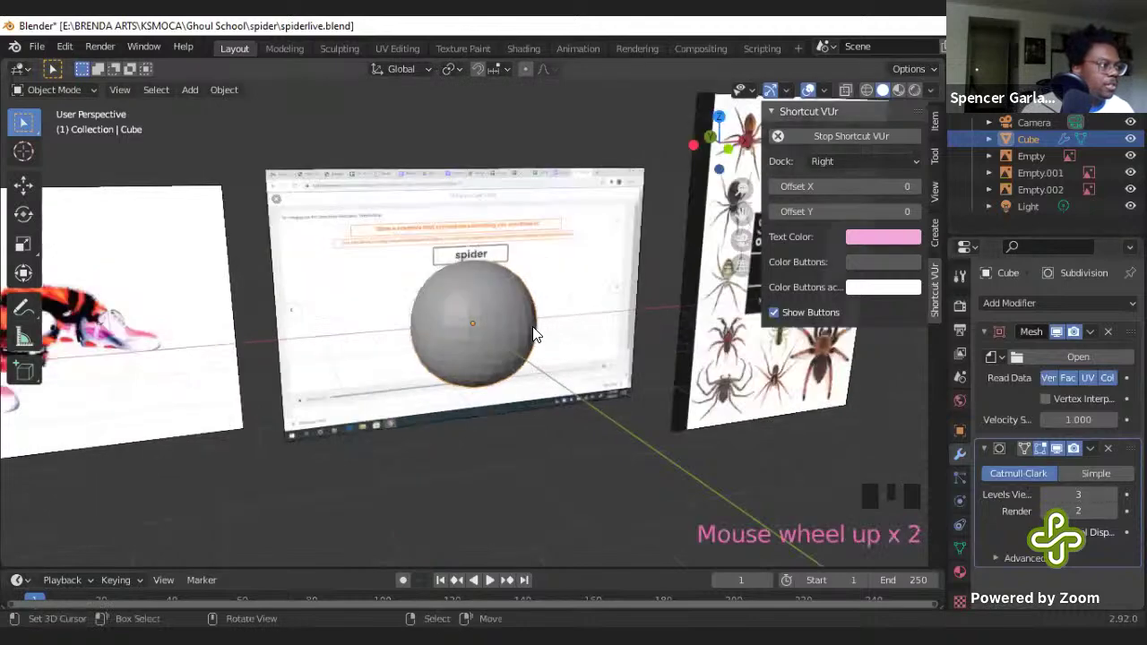
pyautogui.moveTo(549, 334); pyautogui.dragTo(498, 307, button='middle')
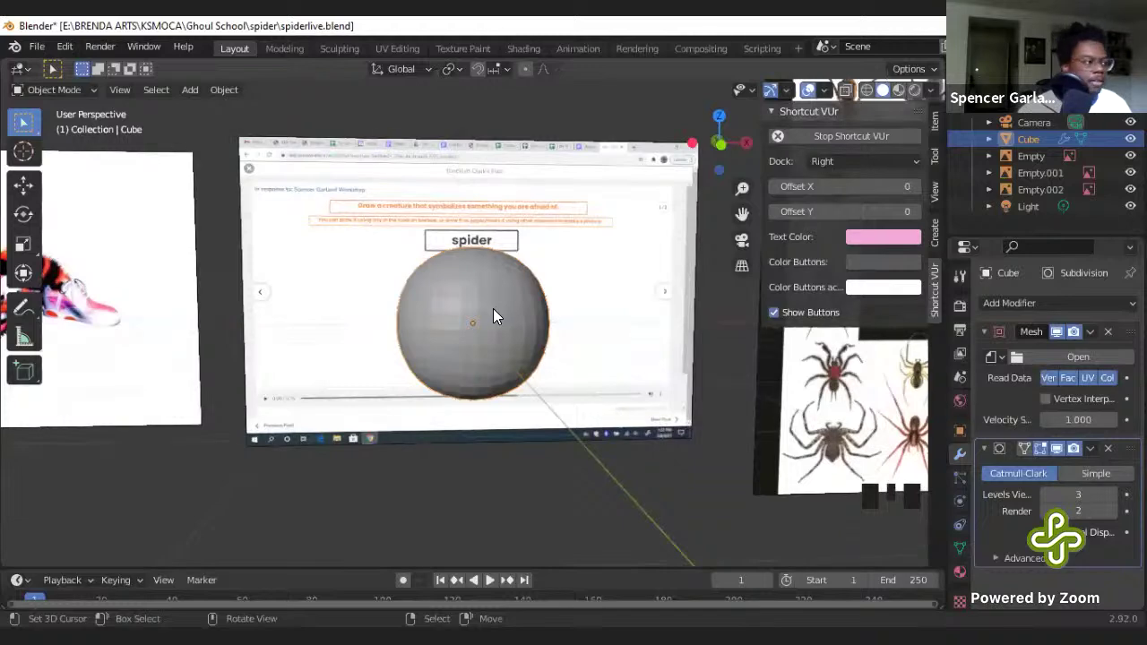
# - Apply Shade Smooth to the subdivided cube in front view
pyautogui.press('KP_1')
pyautogui.rightClick(426, 301)
pyautogui.rightClick(425, 296)
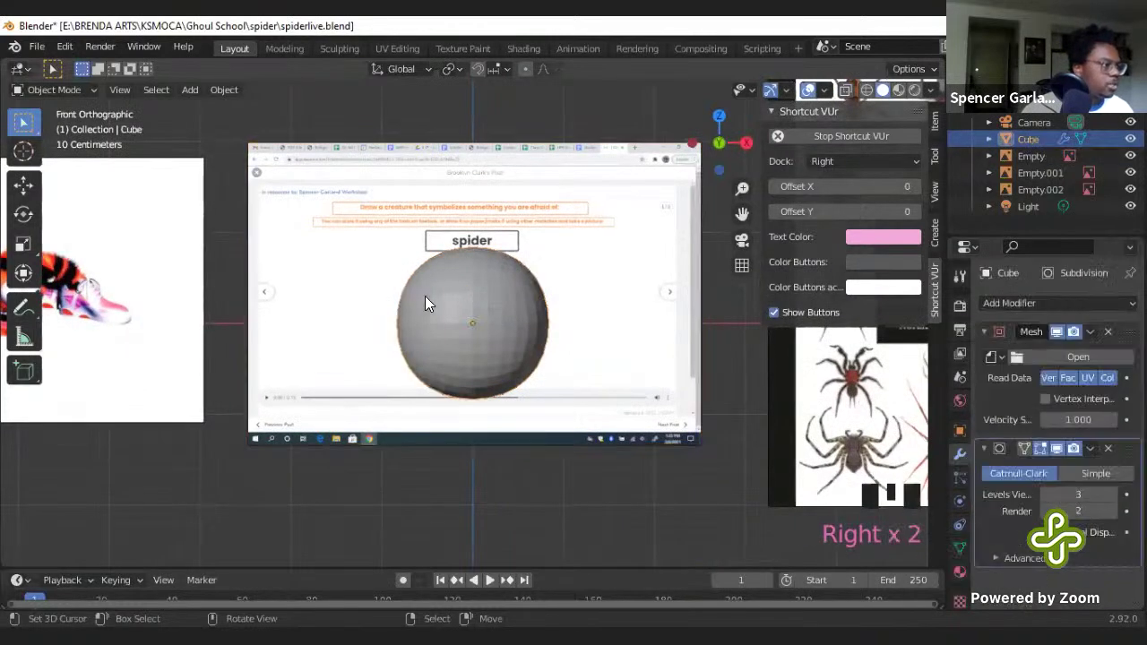
pyautogui.rightClick(491, 285)
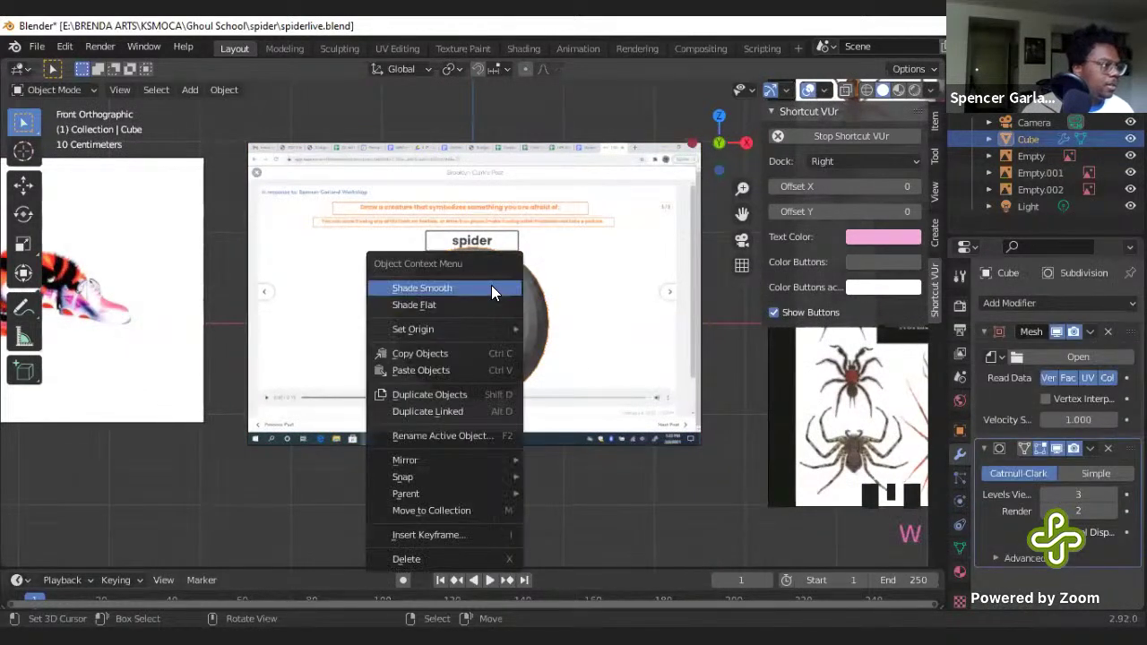
pyautogui.click(491, 285)
# - Scale the sphere down to the head's size and move it over the spider's head in the reference drawing
pyautogui.scroll(3, 564, 344)
pyautogui.press('z')
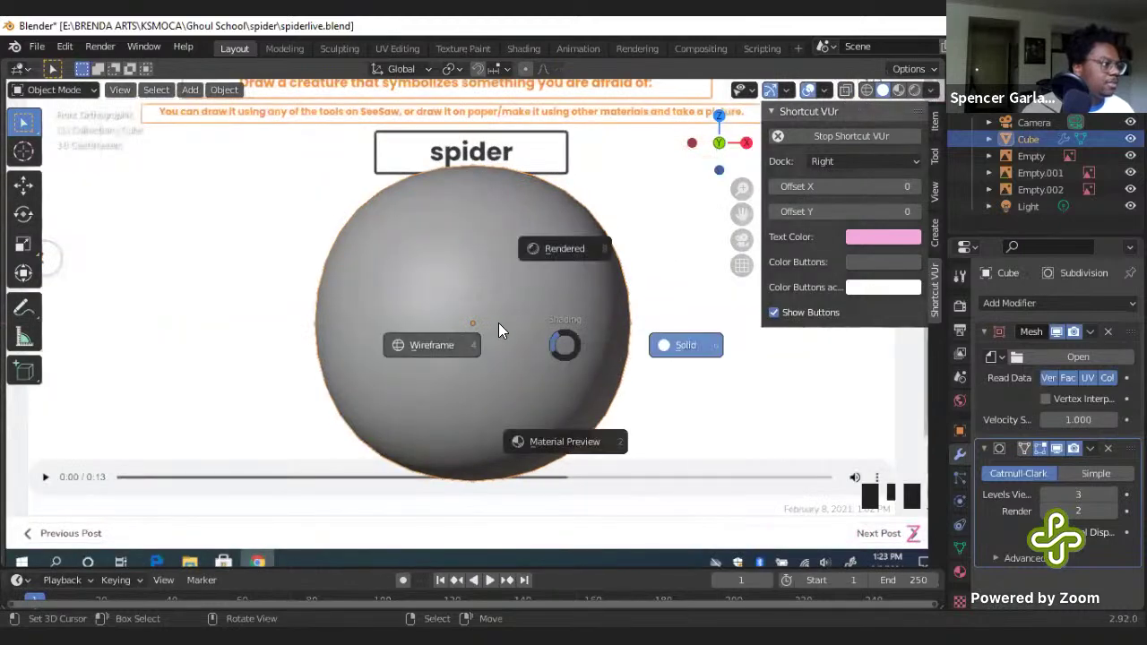
pyautogui.scroll(-2, 502, 328)
pyautogui.press('z')
pyautogui.click(619, 357)
pyautogui.press('s')
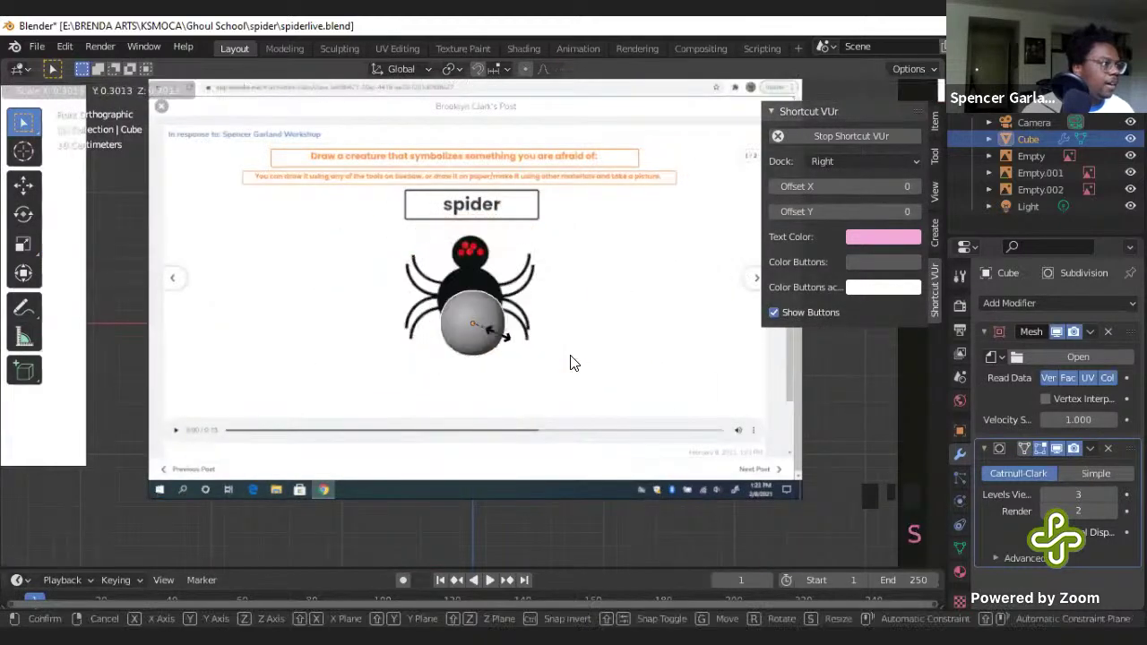
pyautogui.click(570, 361)
pyautogui.press('g')
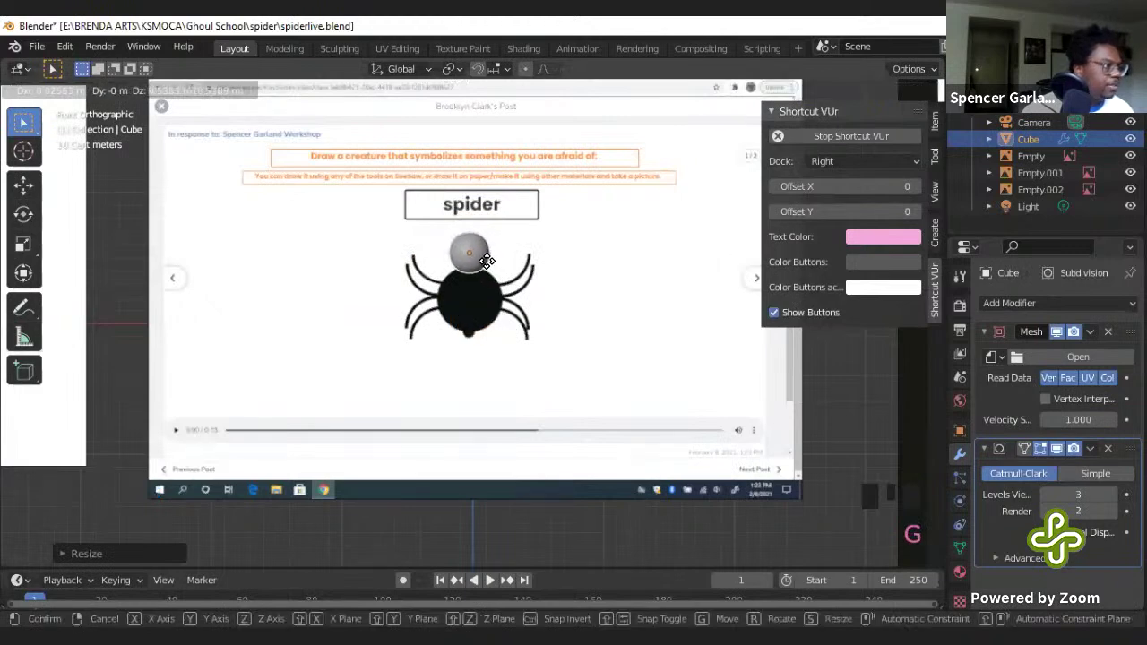
pyautogui.click(487, 262)
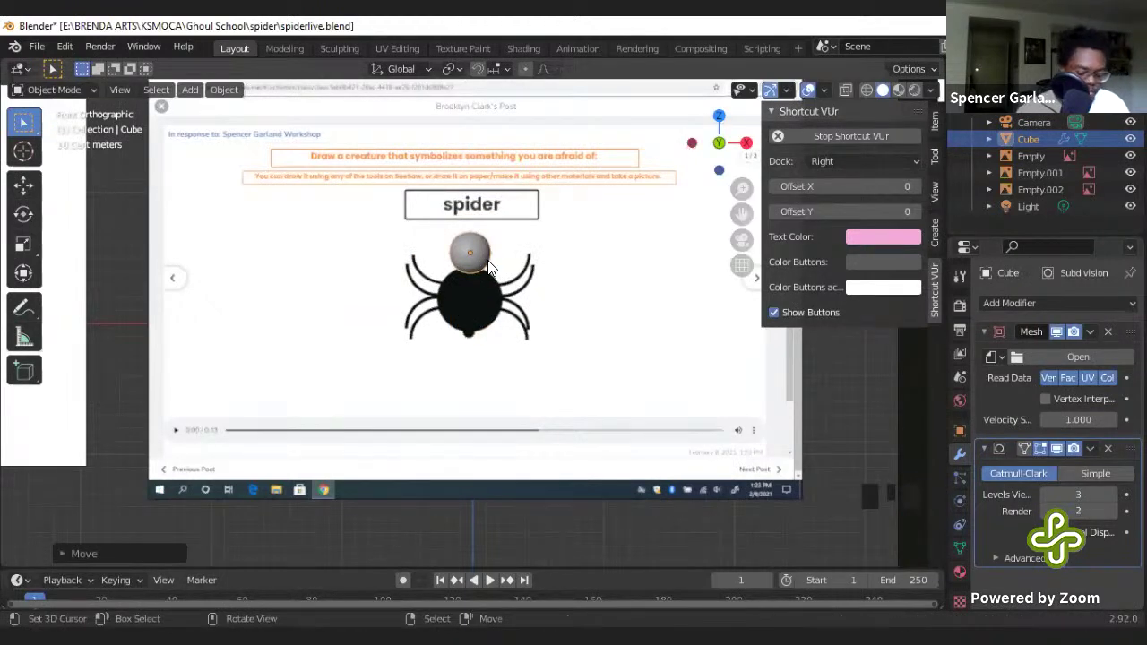
# - Switch the viewport to wireframe shading and reselect the sphere over the spider's head
pyautogui.press('KP_Decimal')
pyautogui.scroll(-7, 490, 264)
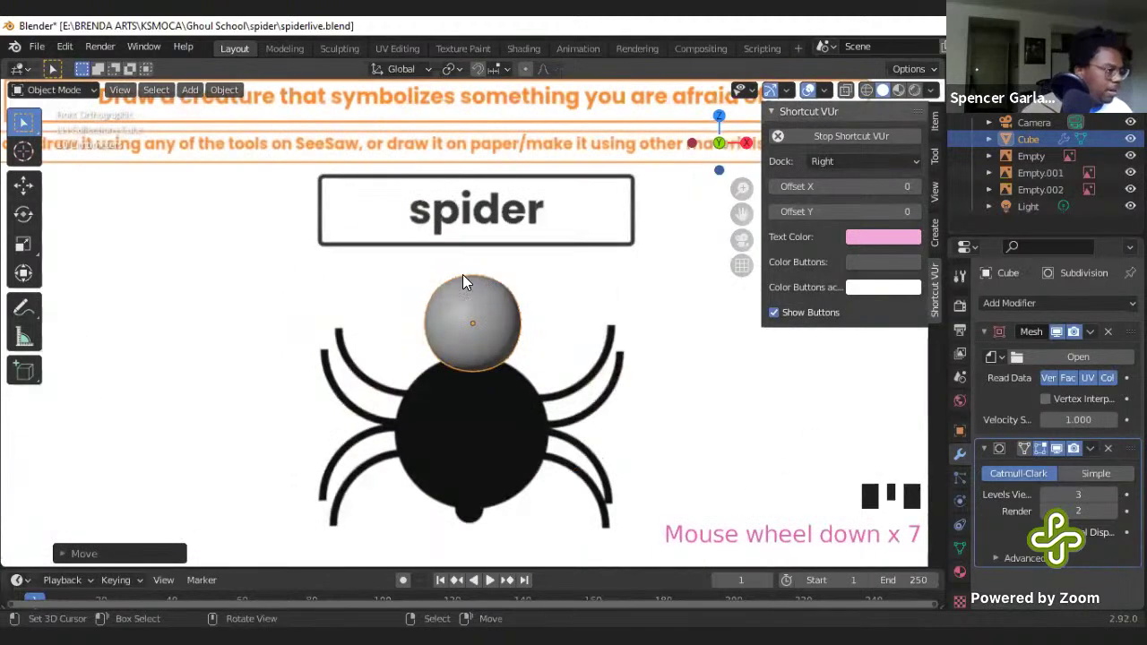
pyautogui.press('z')
pyautogui.click(551, 404)
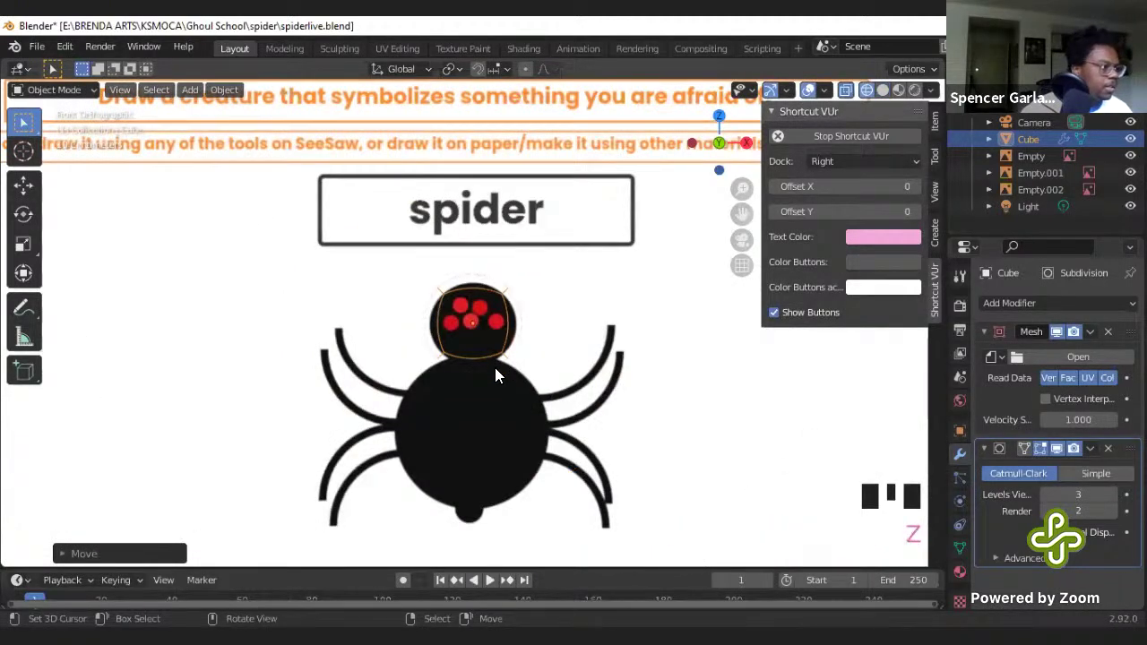
pyautogui.press('Right')
pyautogui.press('Right')
pyautogui.press('Right')
pyautogui.press('Right')
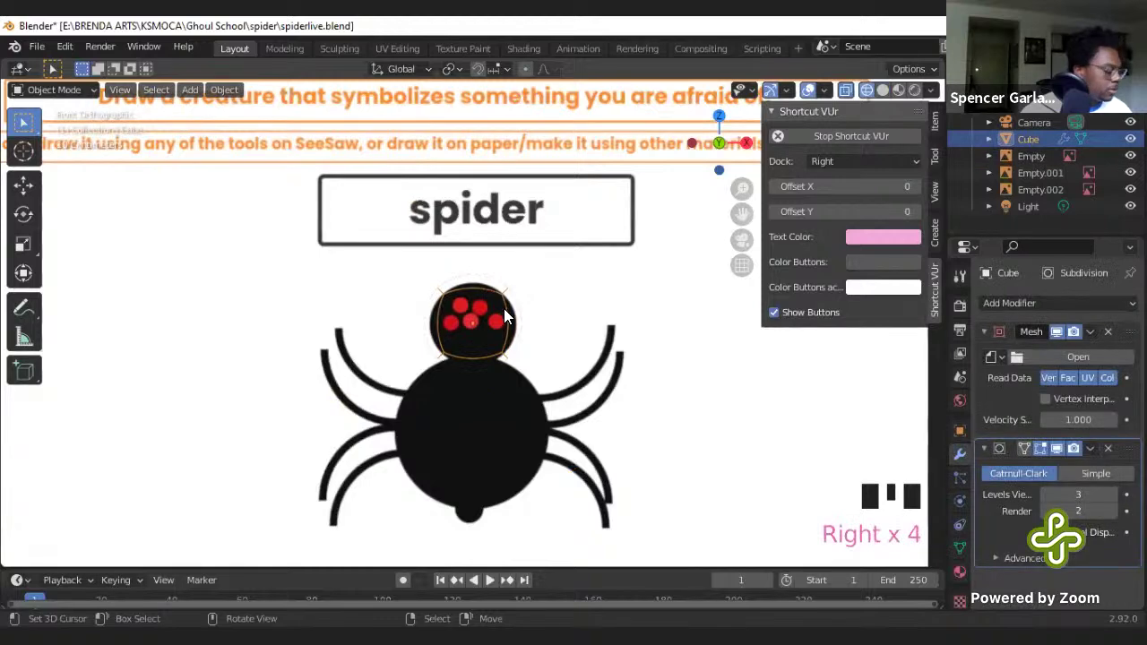
# - Duplicate the head sphere, place the copy over the spider's round body and scale it up to nearly fill the body
pyautogui.hotkey('shift', 'd')
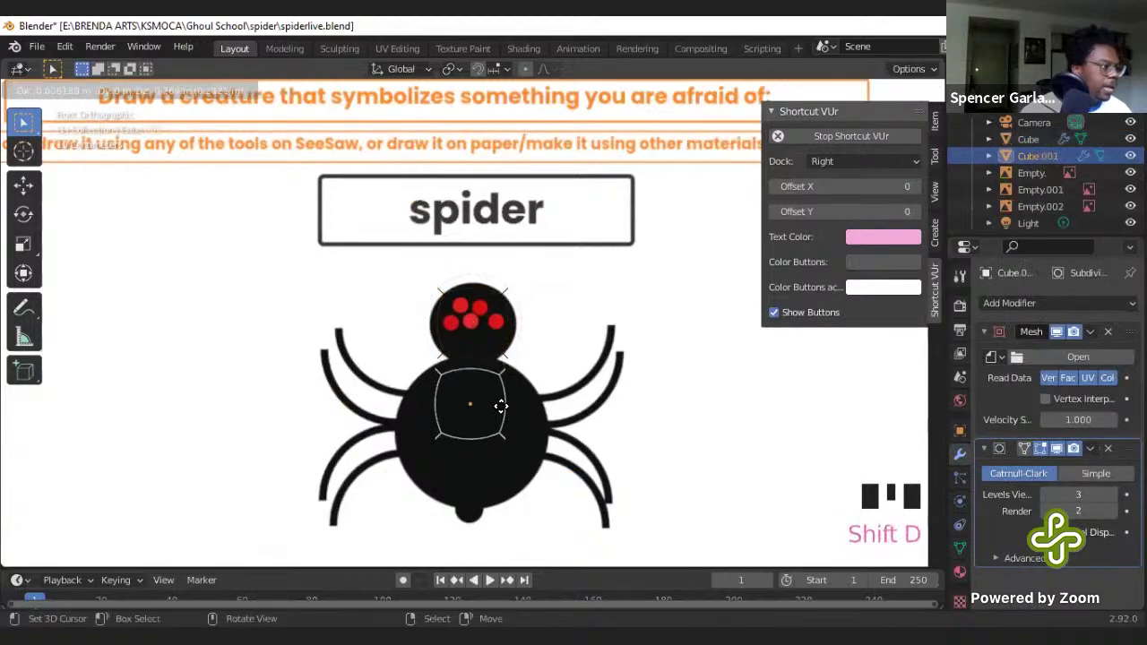
pyautogui.click(500, 403)
pyautogui.press('s')
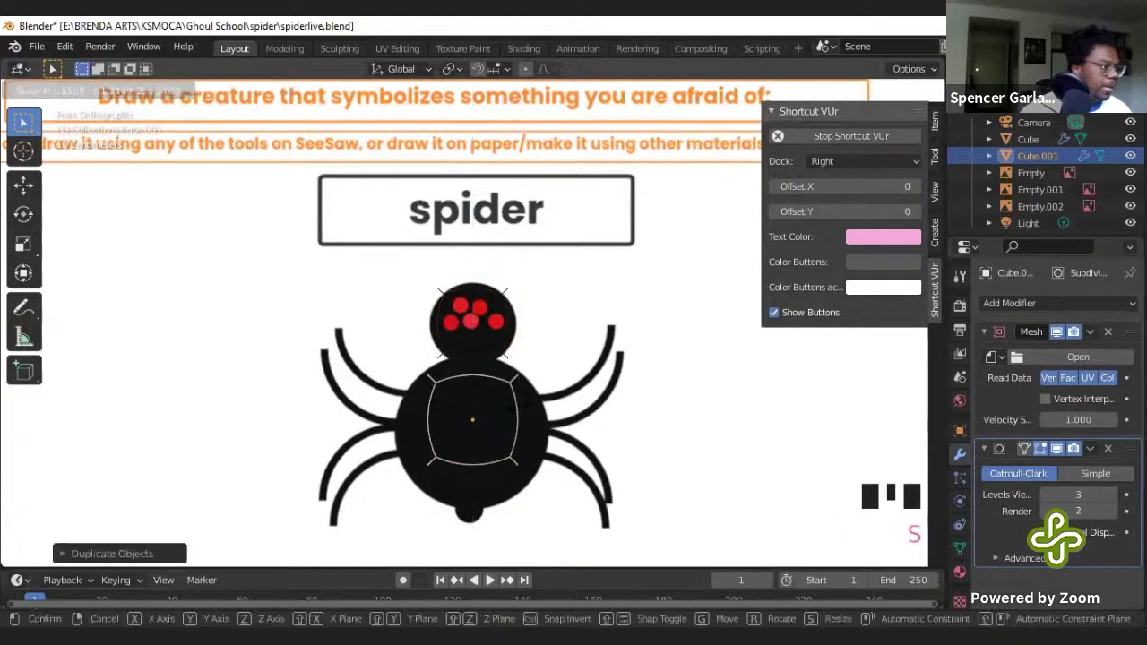
pyautogui.click(529, 403)
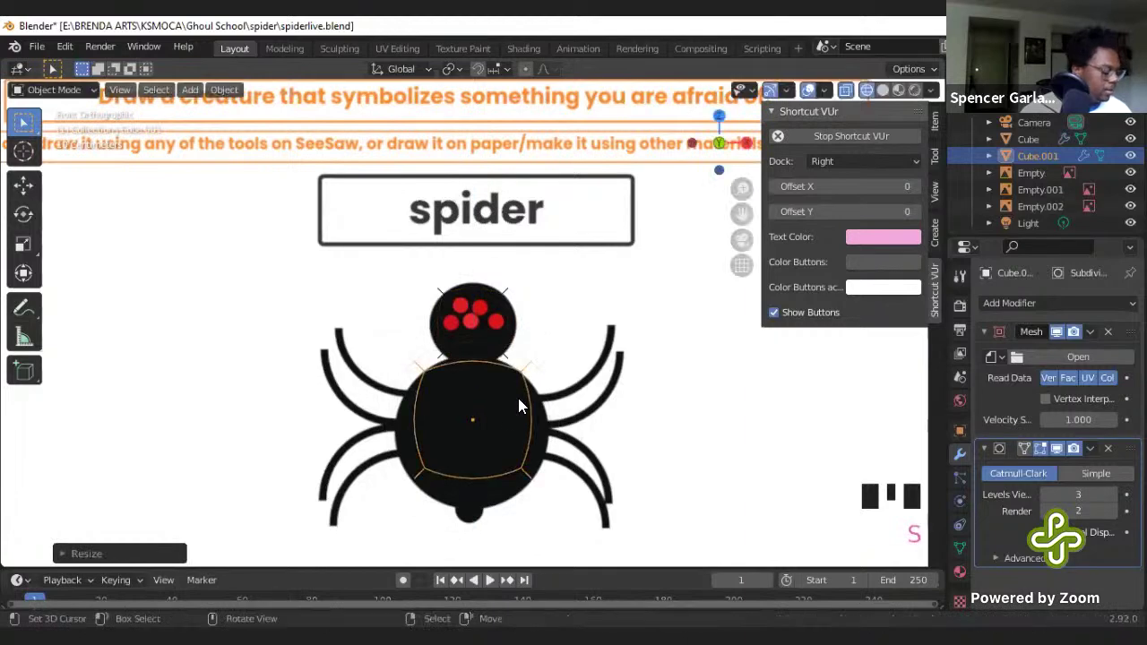
# - Move the body sphere along Z to centre it over the drawn body and display the model in solid shading
pyautogui.press('g')
pyautogui.press('x')
pyautogui.press('z')
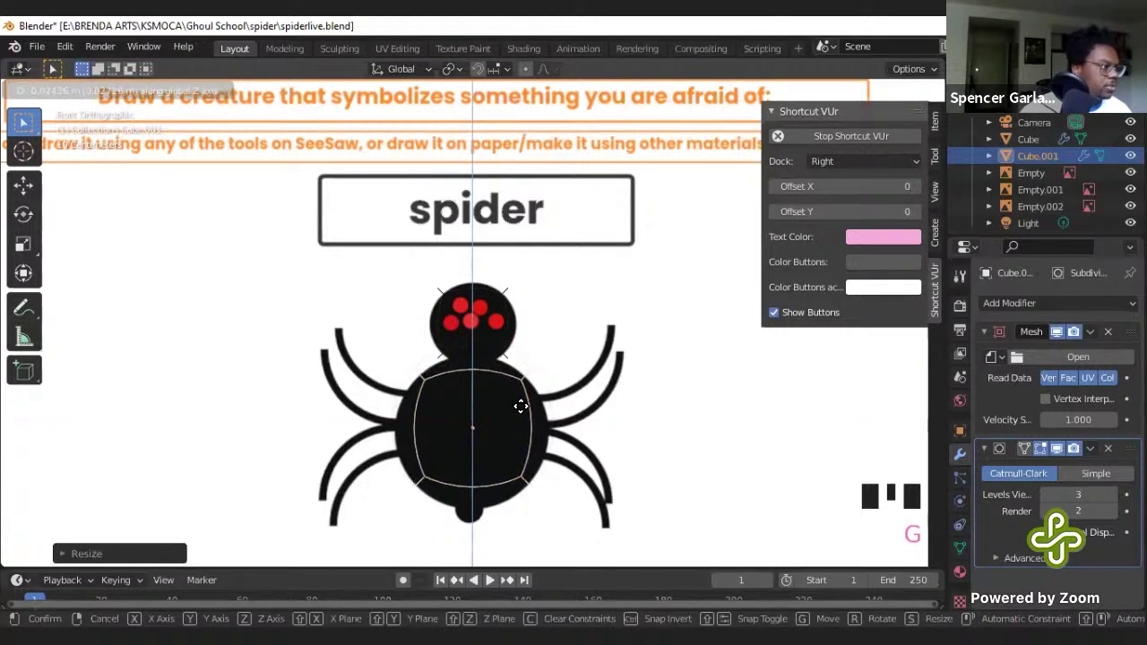
pyautogui.click(526, 404)
pyautogui.hotkey('alt', 'z')
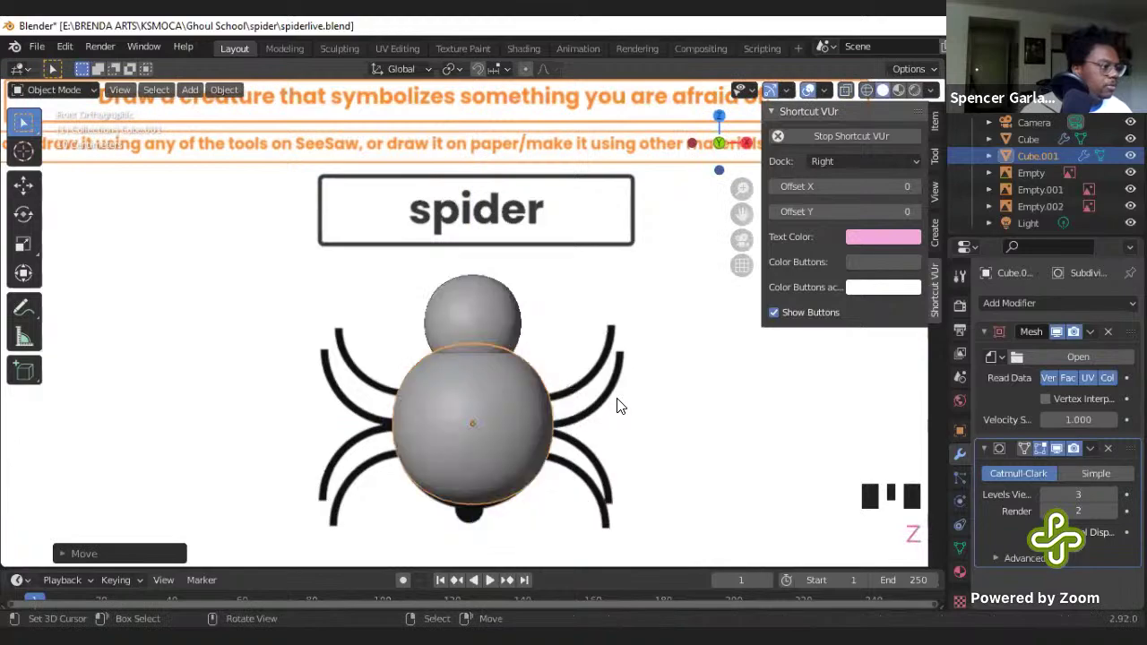
# - Duplicate the body sphere, shrink the copy and place it over the small bump below the spider's body in front view
pyautogui.moveTo(525, 421)
pyautogui.mouseDown(button='middle')
pyautogui.moveTo(525, 433)
pyautogui.moveTo(402, 386)
pyautogui.moveTo(538, 359)
pyautogui.moveTo(597, 305)
pyautogui.moveTo(578, 403)
pyautogui.moveTo(481, 372)
pyautogui.moveTo(508, 400)
pyautogui.mouseUp(button='middle')
pyautogui.scroll(3, 507, 403)
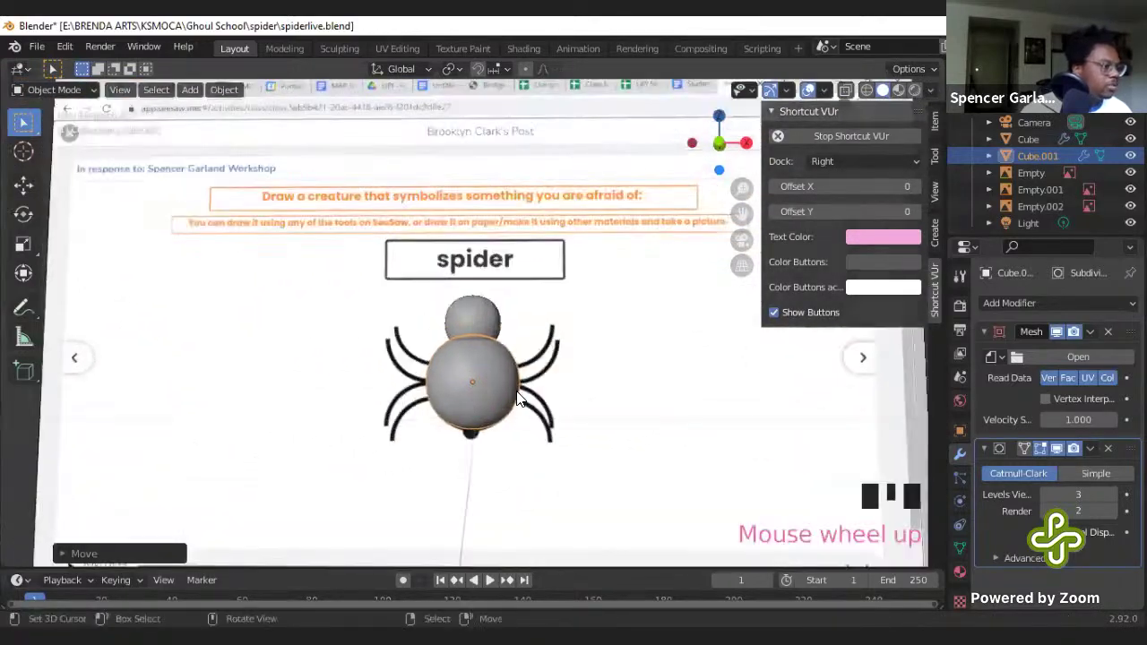
pyautogui.press('KP_1')
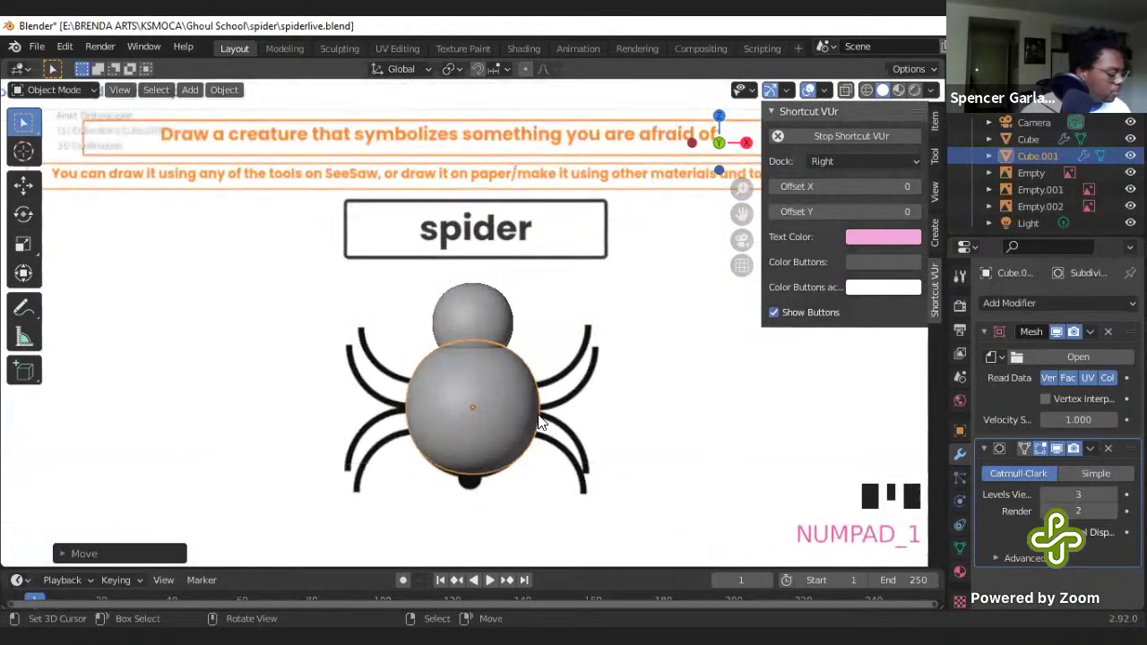
pyautogui.hotkey('shift', 'd')
pyautogui.click(538, 466)
pyautogui.press('s')
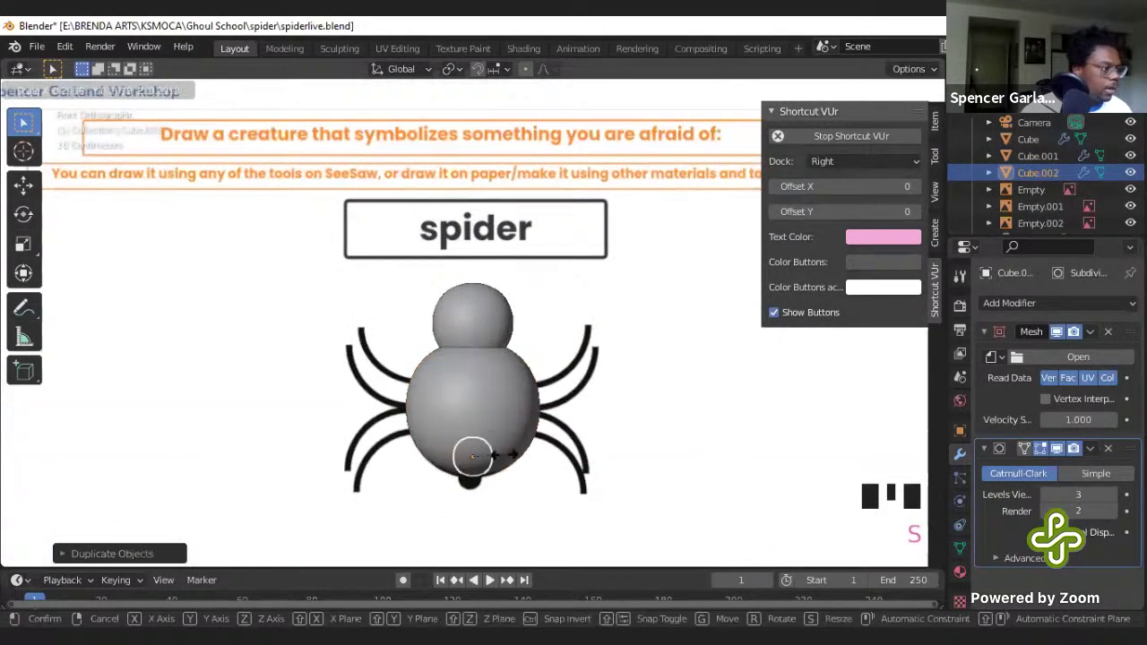
pyautogui.click(497, 453)
pyautogui.press('g')
pyautogui.press('z')
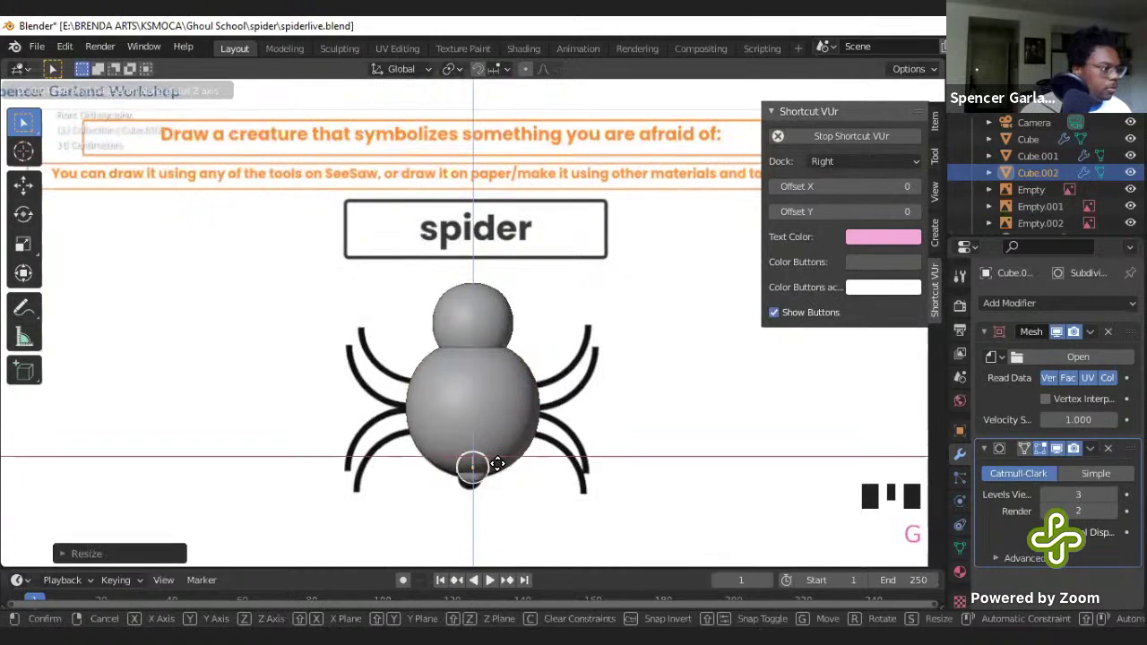
pyautogui.click(497, 473)
pyautogui.press('g')
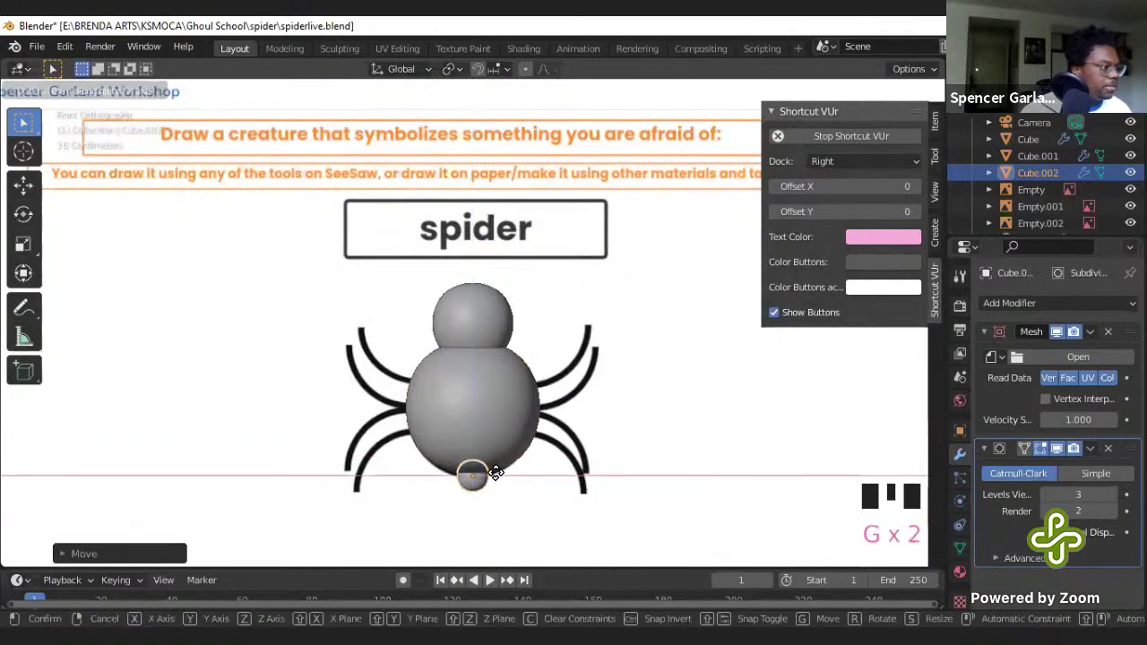
pyautogui.click(496, 473)
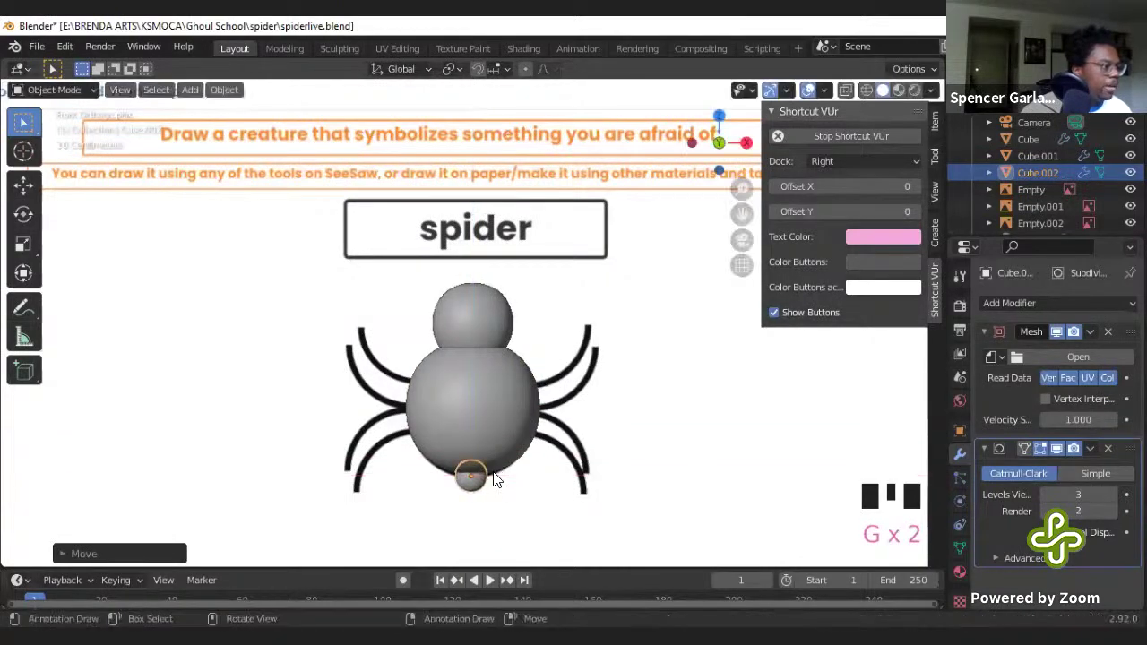
# - Examine the head, body and tail spheres in rendered shading from several angles and return to solid front view
pyautogui.moveTo(496, 473)
pyautogui.mouseDown(button='middle')
pyautogui.moveTo(484, 445)
pyautogui.moveTo(530, 451)
pyautogui.moveTo(499, 425)
pyautogui.moveTo(627, 363)
pyautogui.moveTo(591, 376)
pyautogui.moveTo(609, 367)
pyautogui.moveTo(568, 422)
pyautogui.moveTo(678, 366)
pyautogui.moveTo(424, 364)
pyautogui.moveTo(632, 387)
pyautogui.moveTo(602, 395)
pyautogui.mouseUp(button='middle')
pyautogui.scroll(-4, 591, 377)
pyautogui.rightClick(599, 374)
pyautogui.press('z')
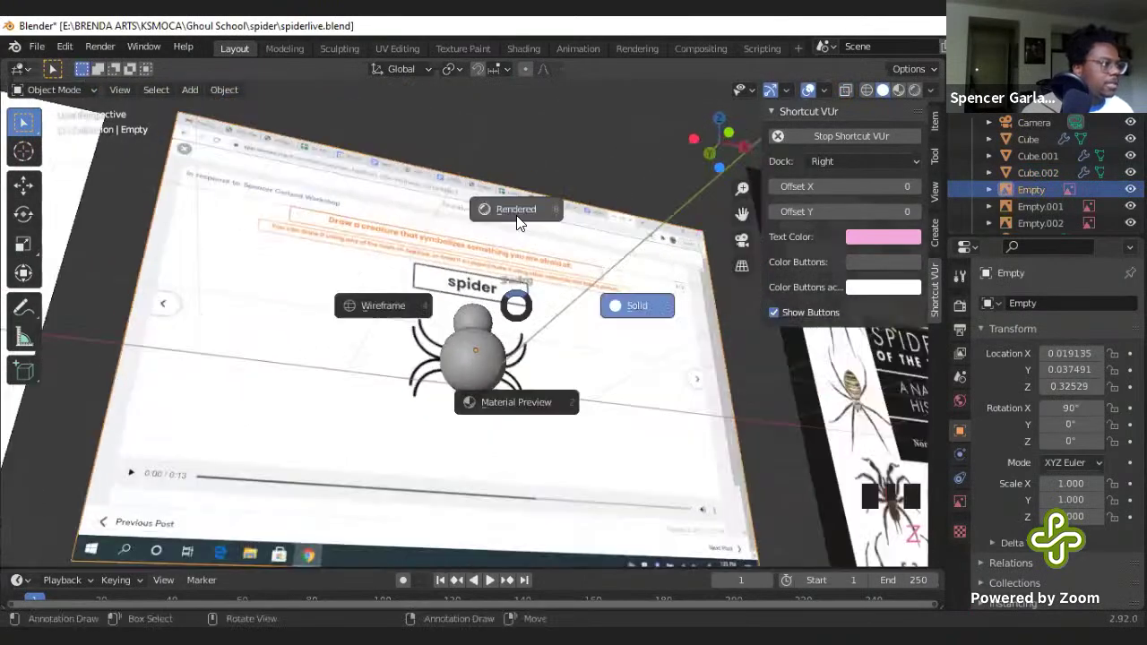
pyautogui.click(628, 302)
pyautogui.moveTo(660, 515); pyautogui.dragTo(493, 399, button='middle')
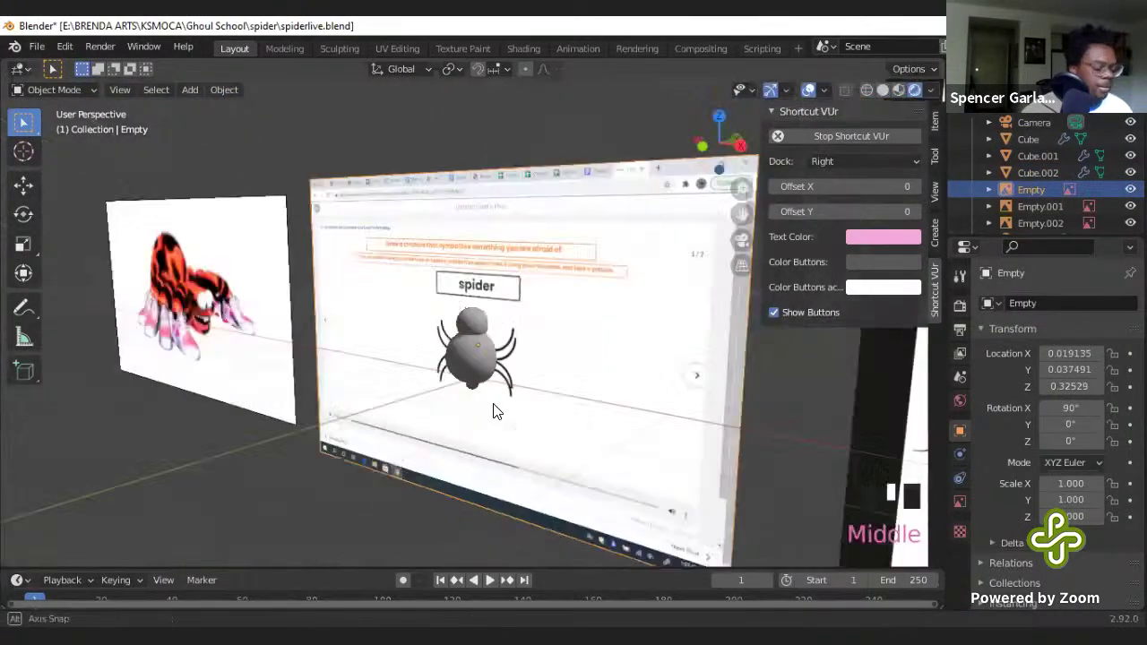
pyautogui.scroll(1, 498, 406)
pyautogui.press('KP_1')
pyautogui.press('z')
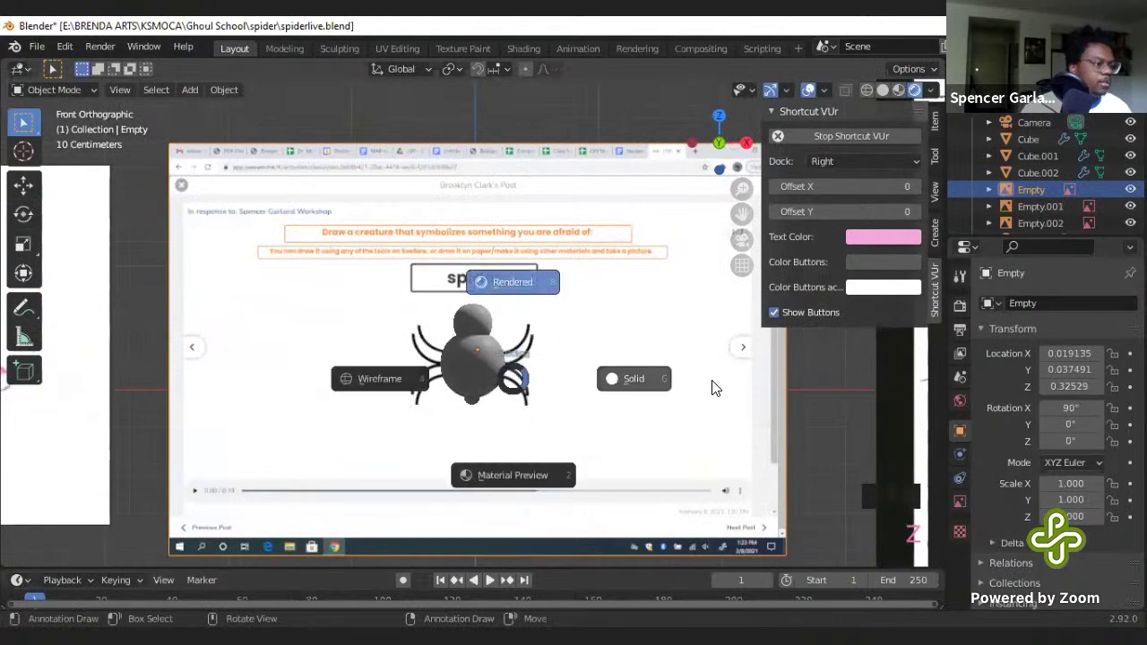
pyautogui.click(499, 349)
pyautogui.scroll(-5, 500, 345)
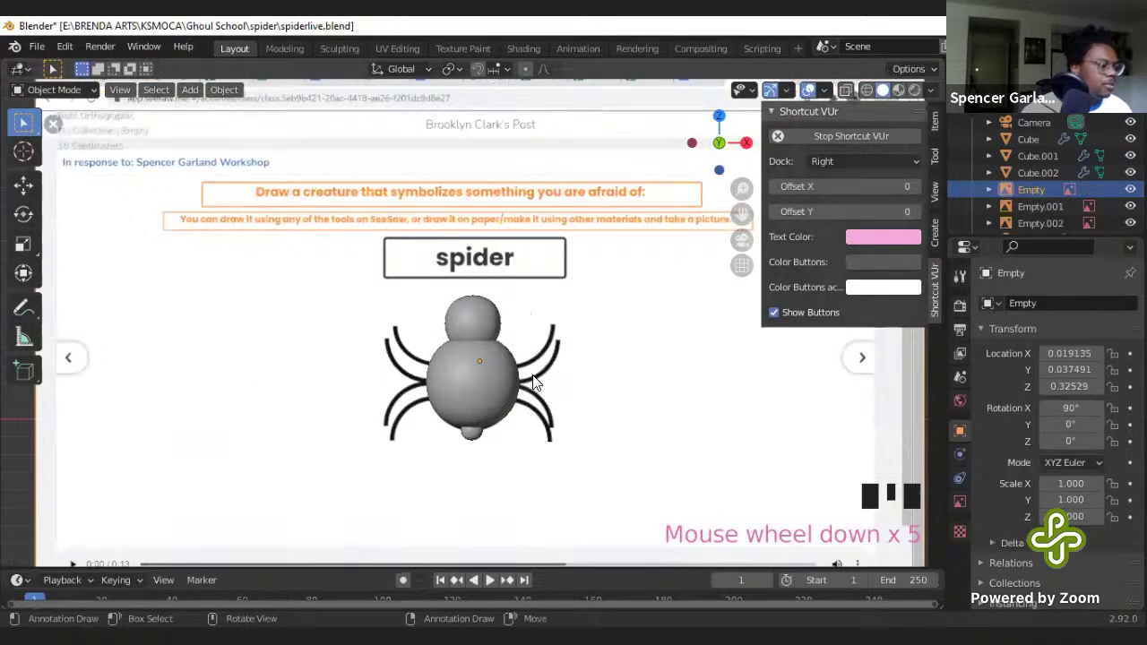
# - Add a UV sphere for an eye and move it slightly upward, away from the 3D cursor
pyautogui.hotkey('shift', 'a')
pyautogui.moveTo(457, 284)
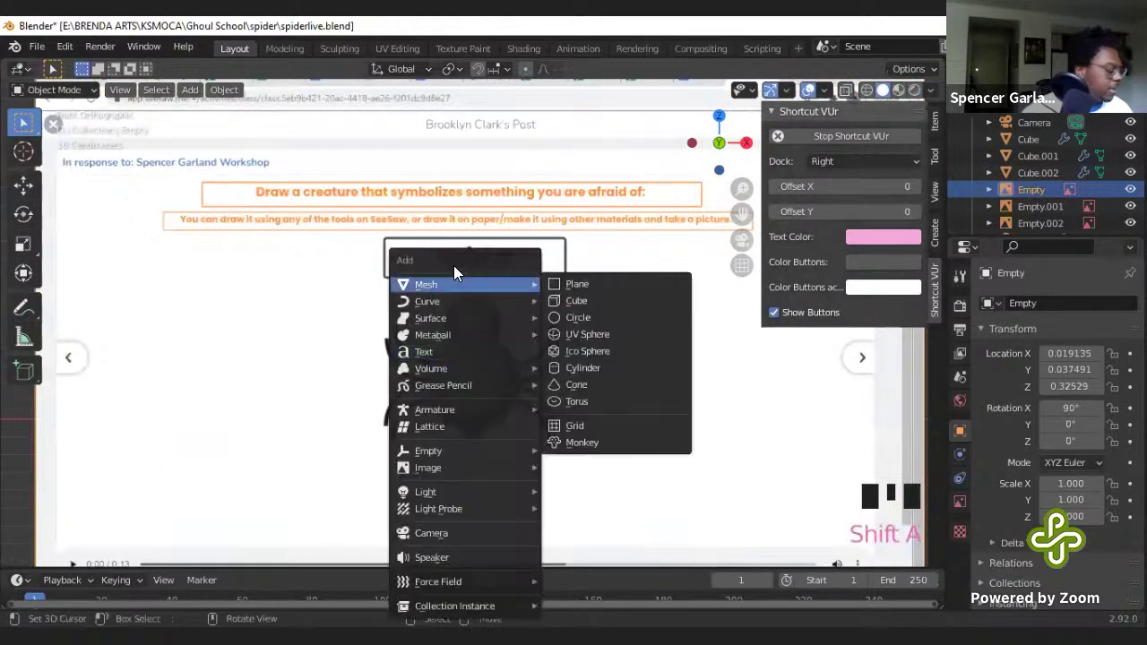
pyautogui.click(572, 333)
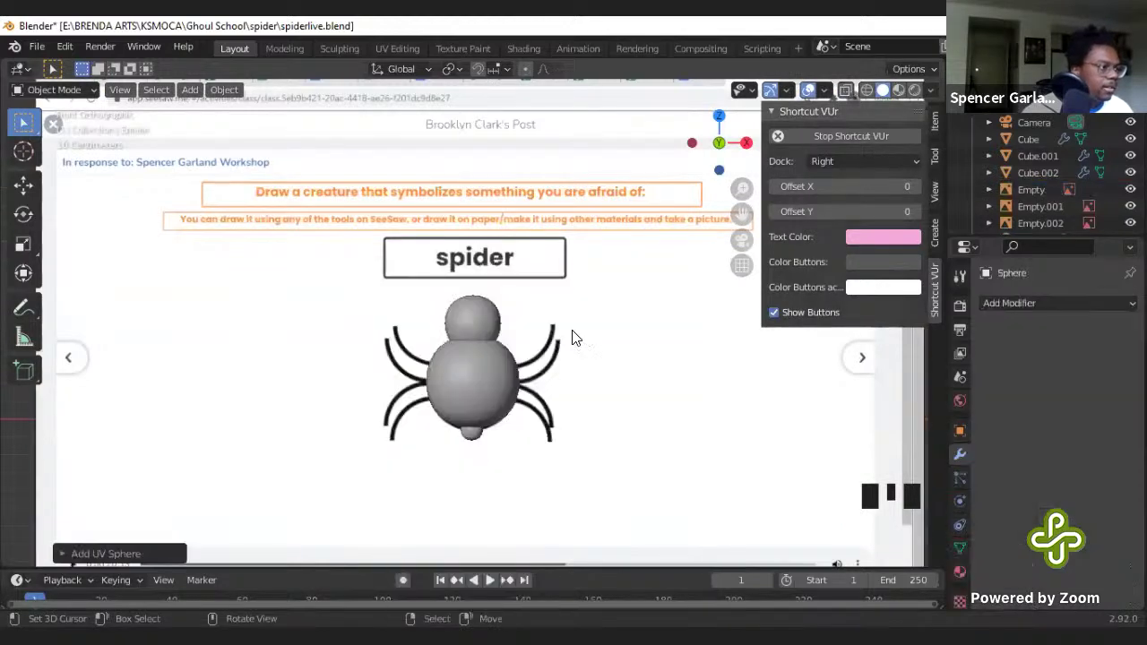
pyautogui.scroll(-2, 598, 380)
pyautogui.moveTo(600, 380); pyautogui.dragTo(652, 468, button='middle')
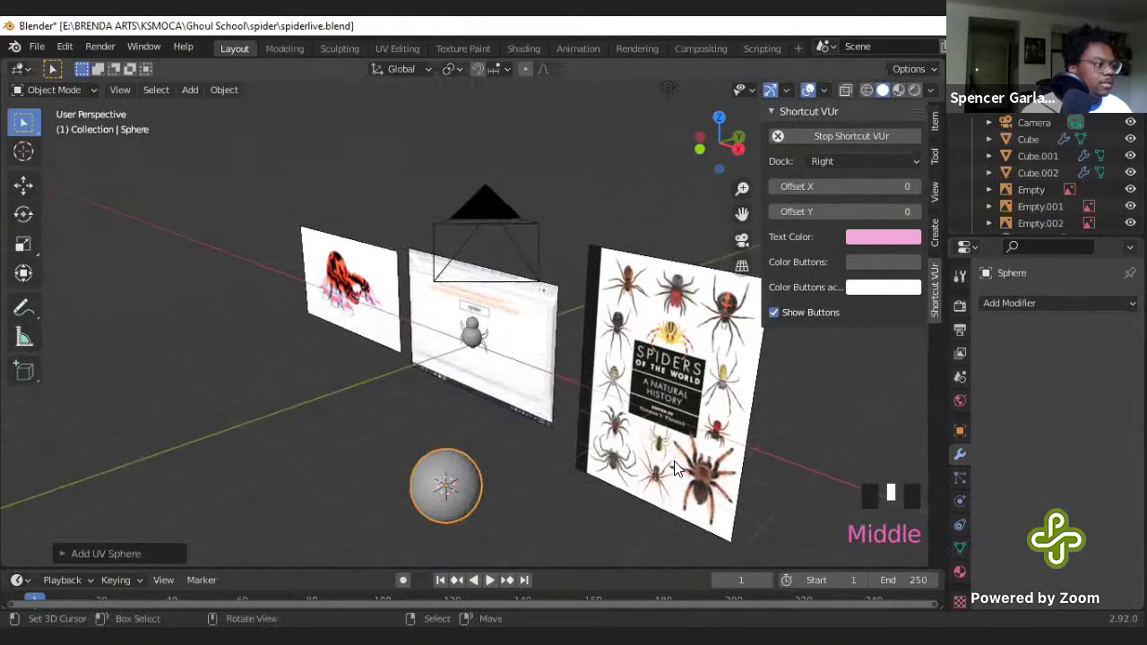
pyautogui.scroll(-5, 961, 528)
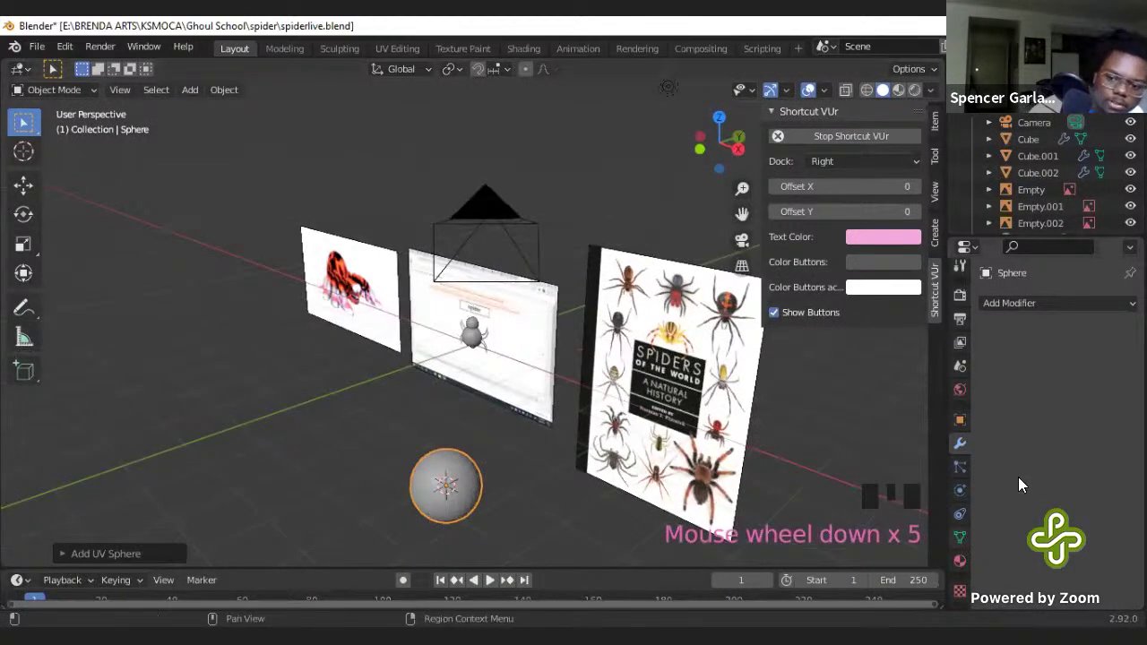
pyautogui.press('g')
pyautogui.click(527, 395)
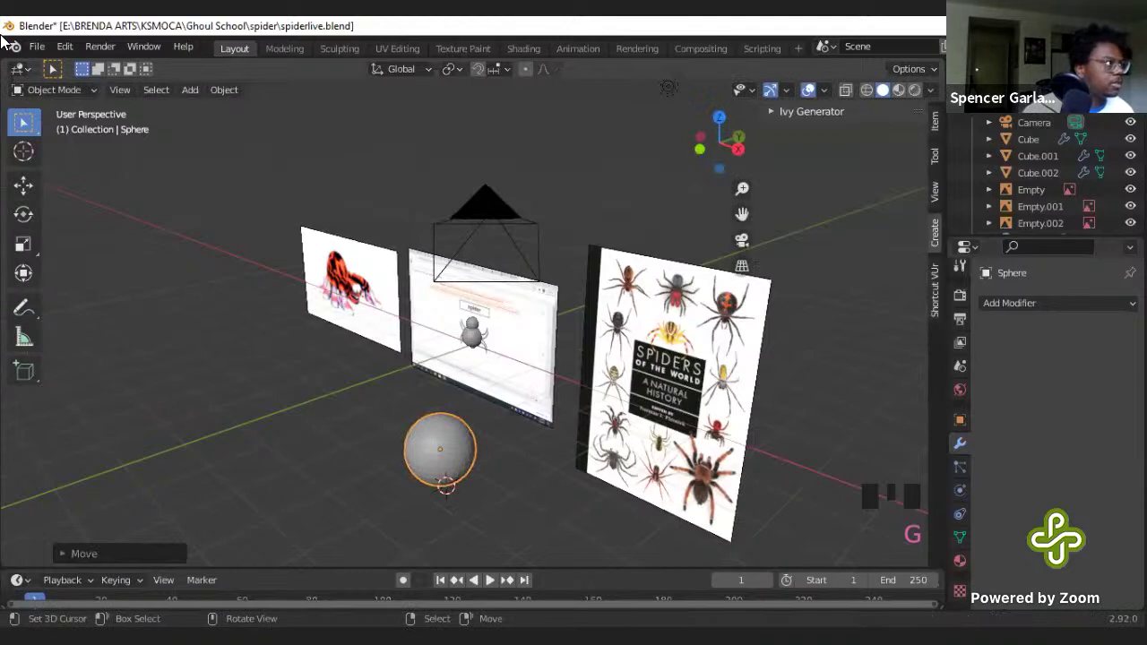
# - Create a new material on the UV sphere and give it an orange base color
pyautogui.click(960, 561)
pyautogui.click(990, 374)
pyautogui.click(1038, 375)
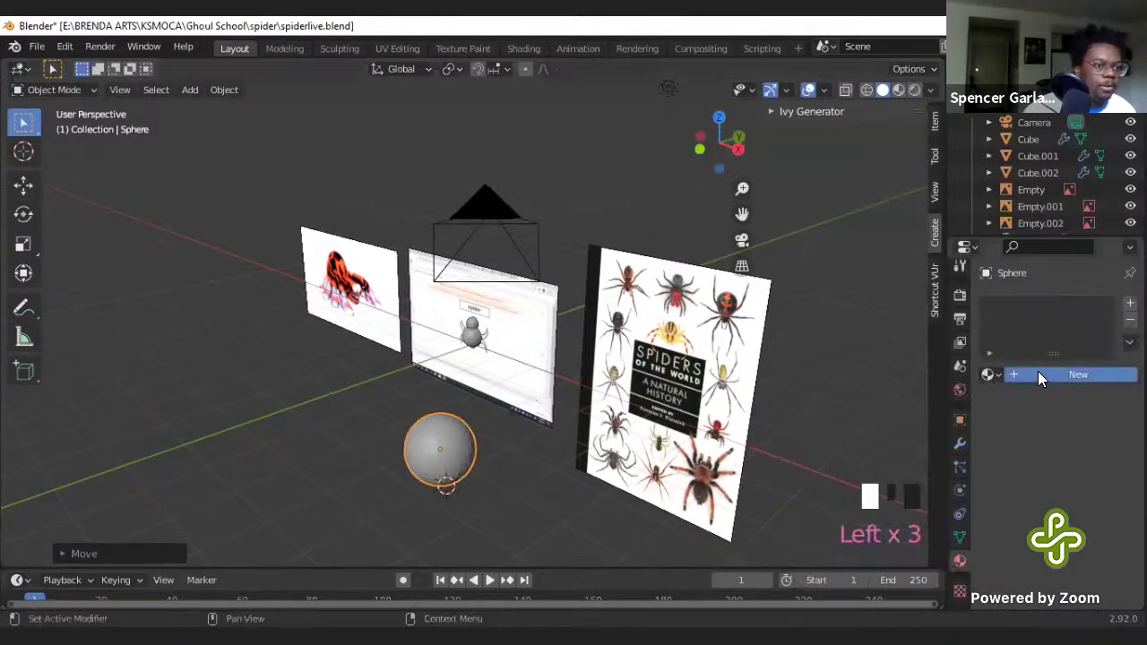
pyautogui.click(1073, 548)
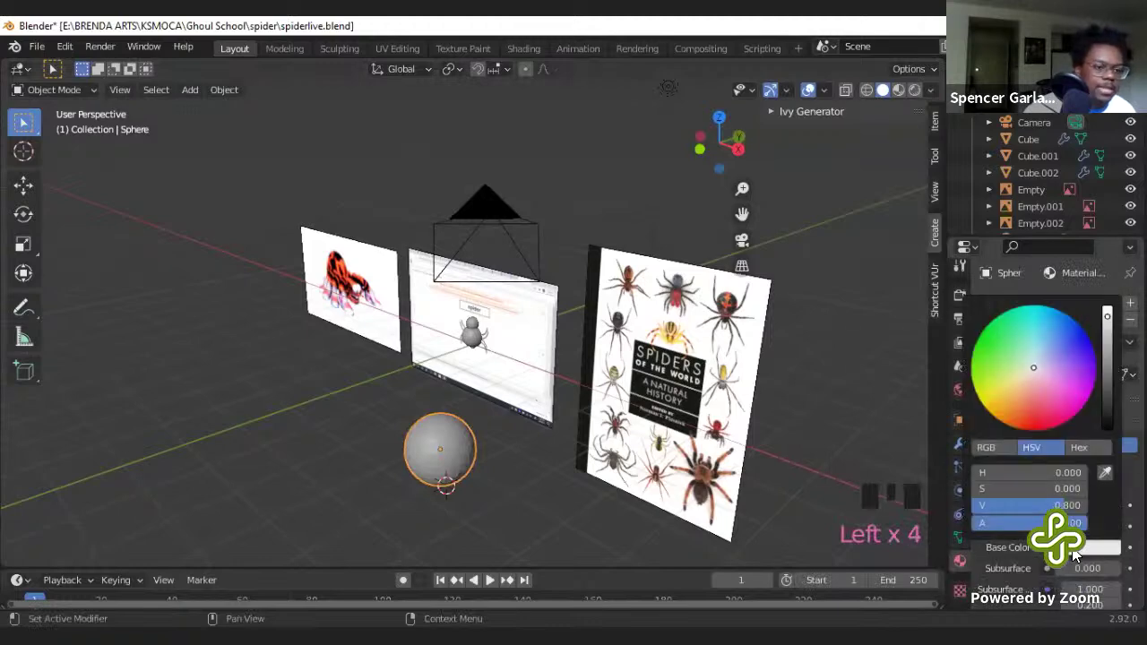
pyautogui.click(1029, 417)
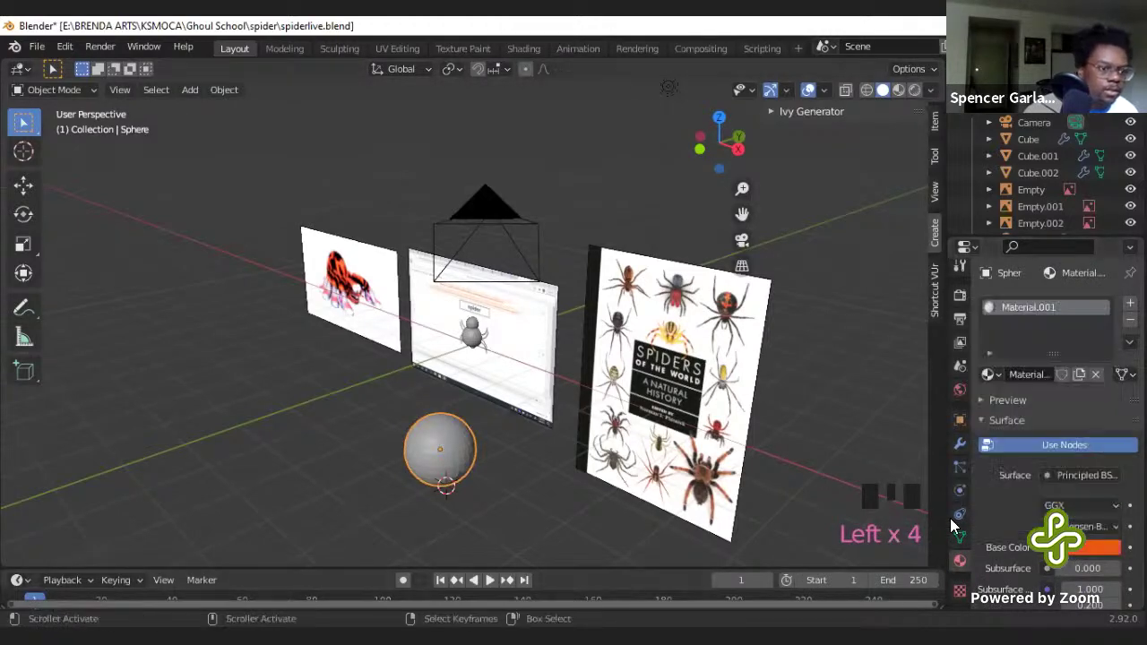
# - Change the sphere material's surface to Glossy BSDF with a red color and a roughness of 0.171
pyautogui.click(1068, 477)
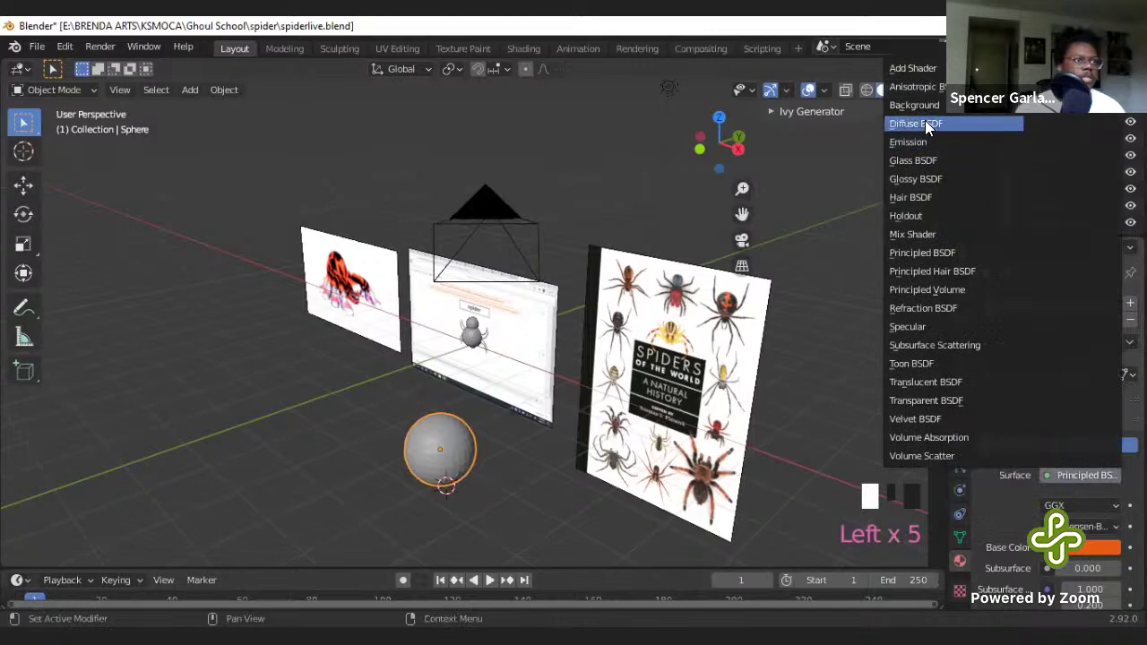
pyautogui.click(914, 179)
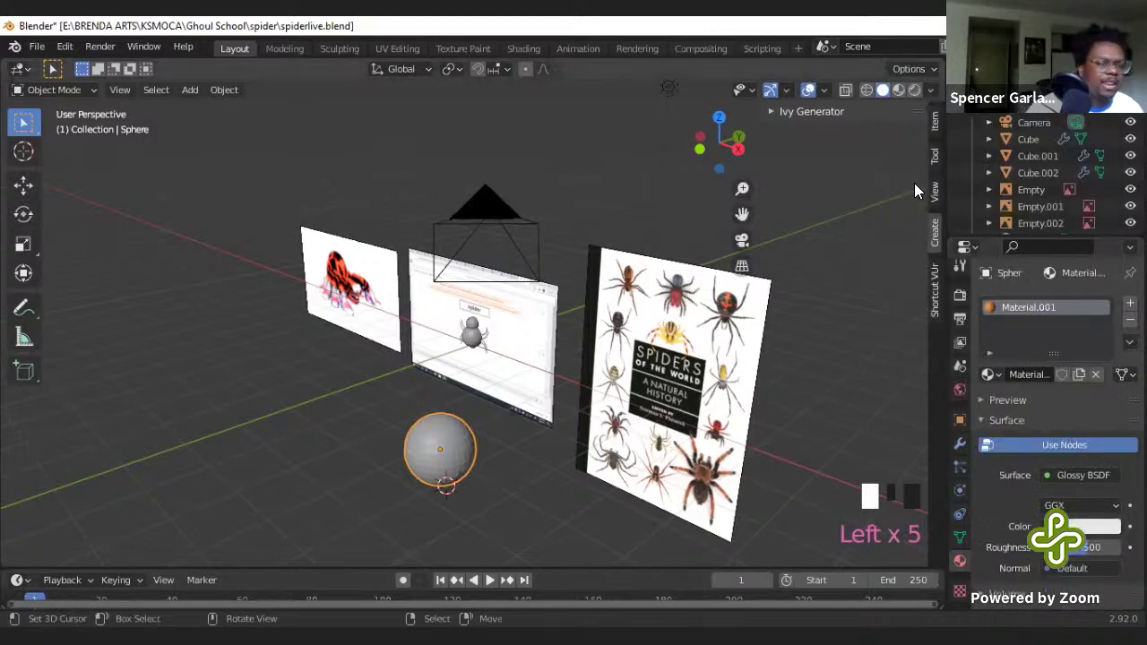
pyautogui.click(1074, 524)
pyautogui.click(1055, 465)
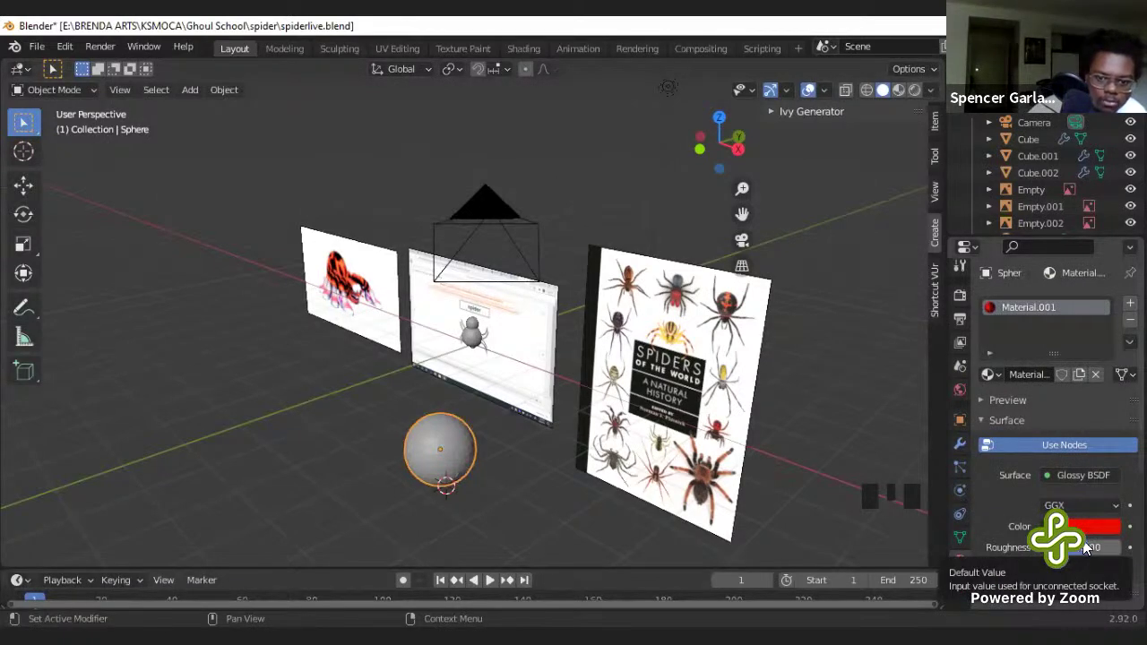
pyautogui.click(1081, 553)
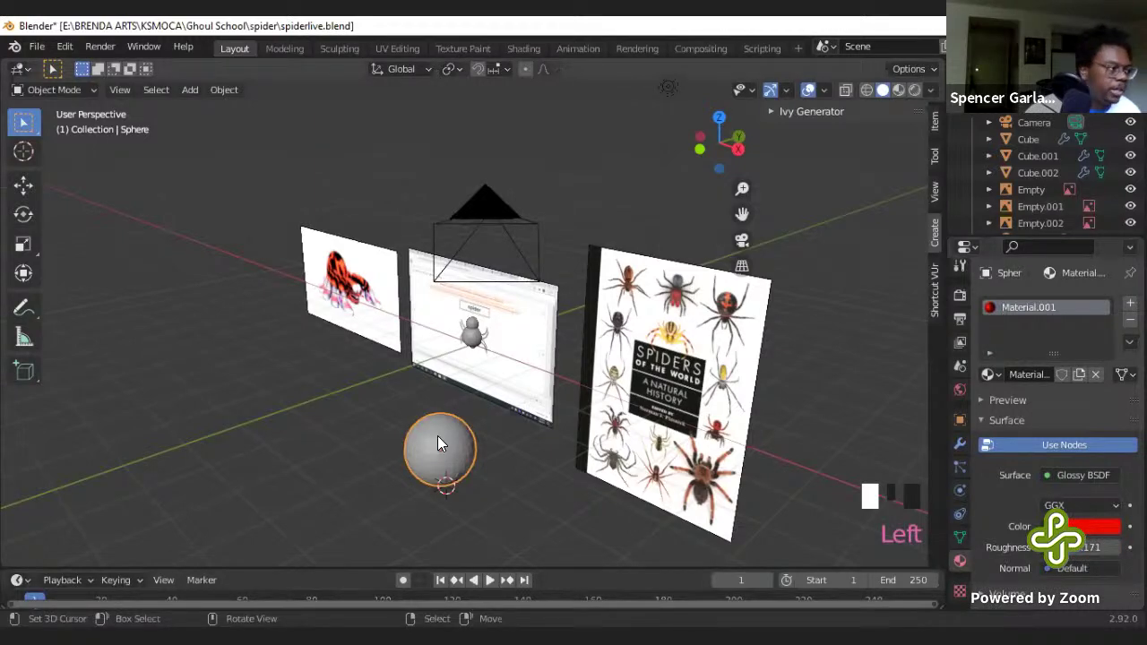
# - Shrink the red sphere in front view, switch to rendered shading and move it onto the spider's head
pyautogui.press('KP_1')
pyautogui.press('s')
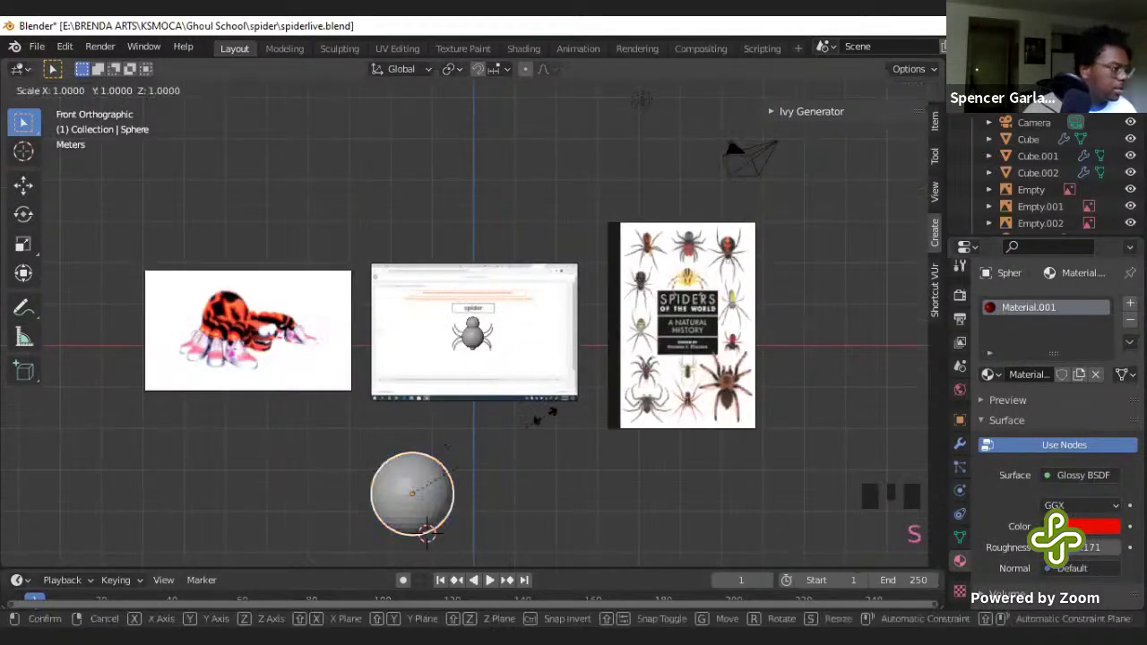
pyautogui.click(435, 491)
pyautogui.press('z')
pyautogui.click(507, 338)
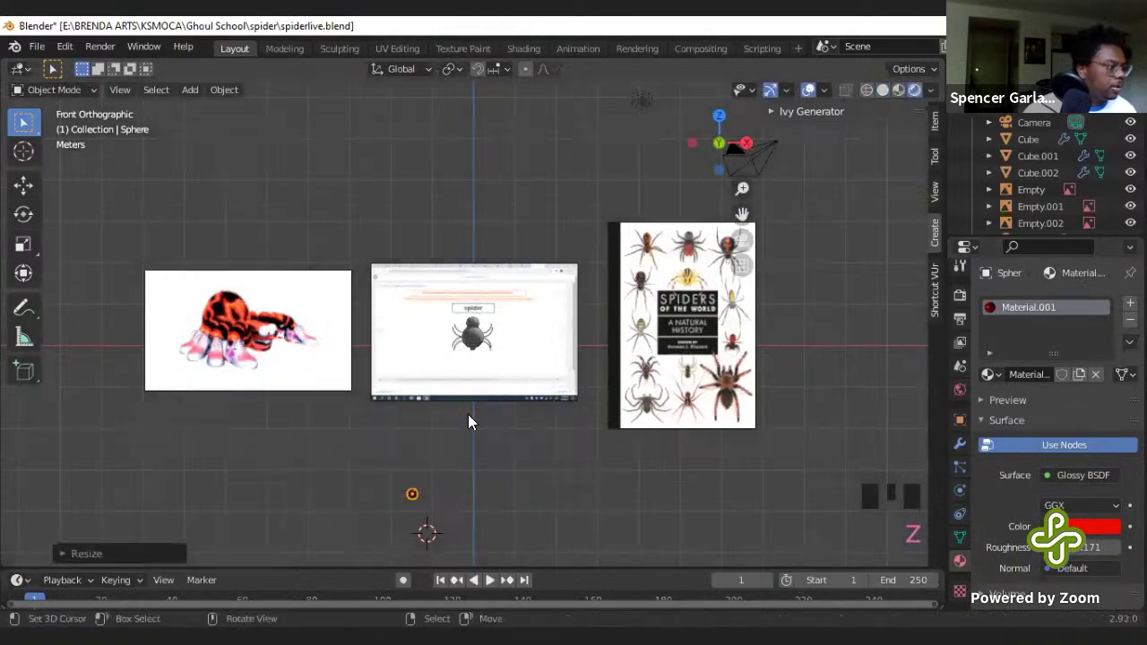
pyautogui.press('g')
pyautogui.click(497, 314)
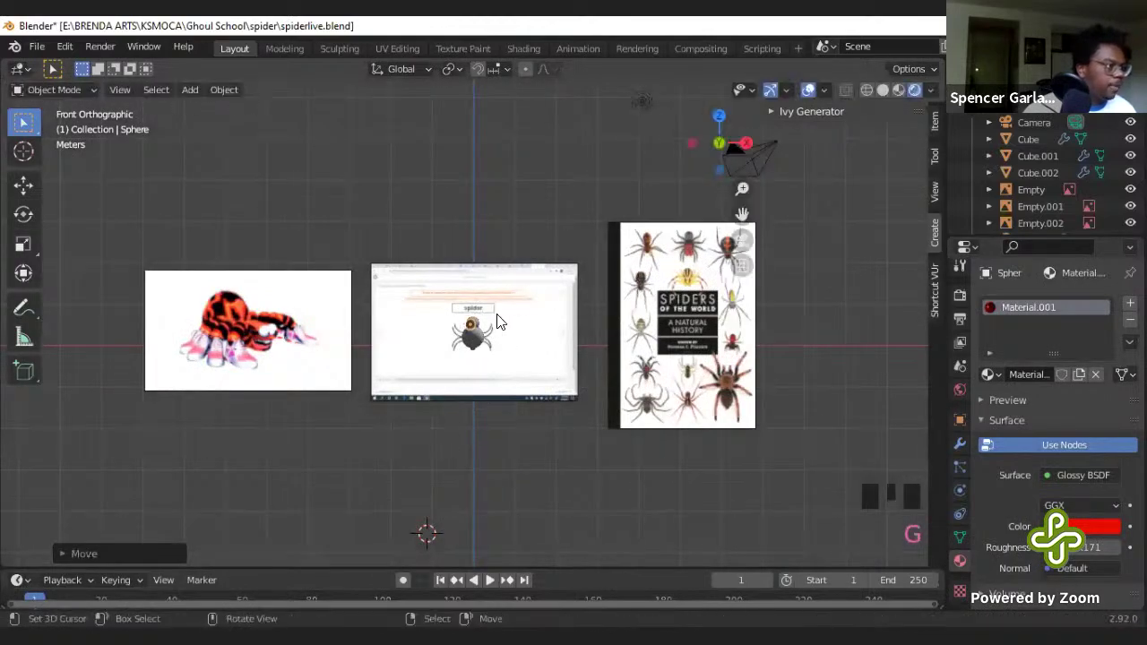
# - Switch to wireframe shading and scale the sphere down to fit the leftmost red eye in the drawing
pyautogui.scroll(9, 494, 318)
pyautogui.scroll(4, 493, 319)
pyautogui.moveTo(556, 373); pyautogui.dragTo(584, 405, button='middle')
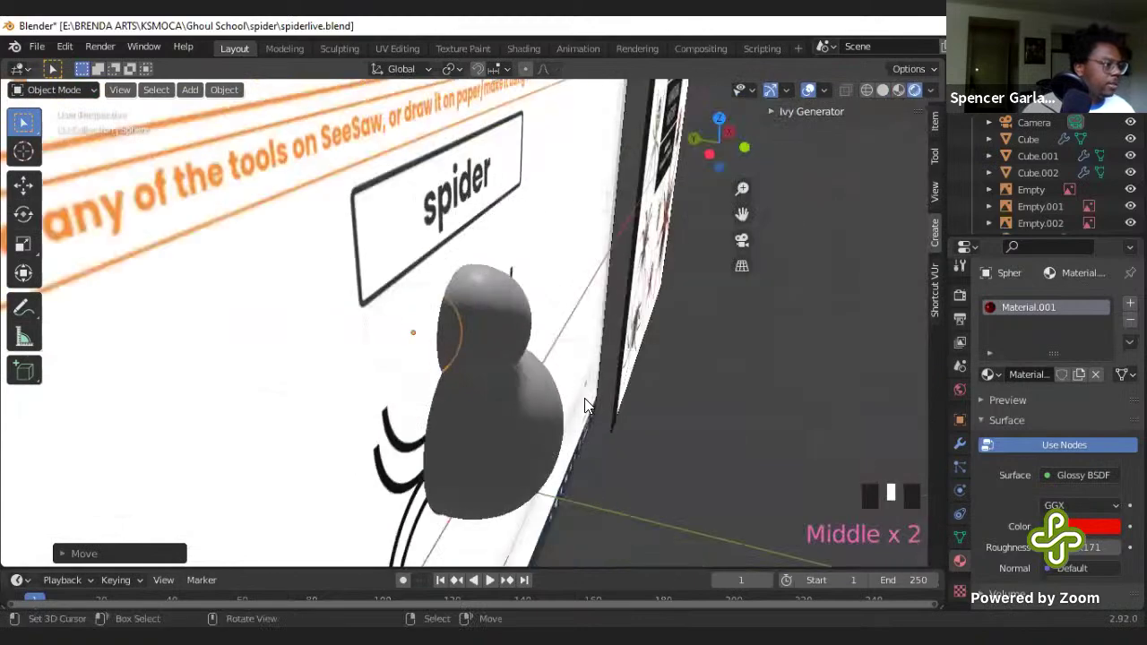
pyautogui.press('KP_1')
pyautogui.press('z')
pyautogui.click(358, 349)
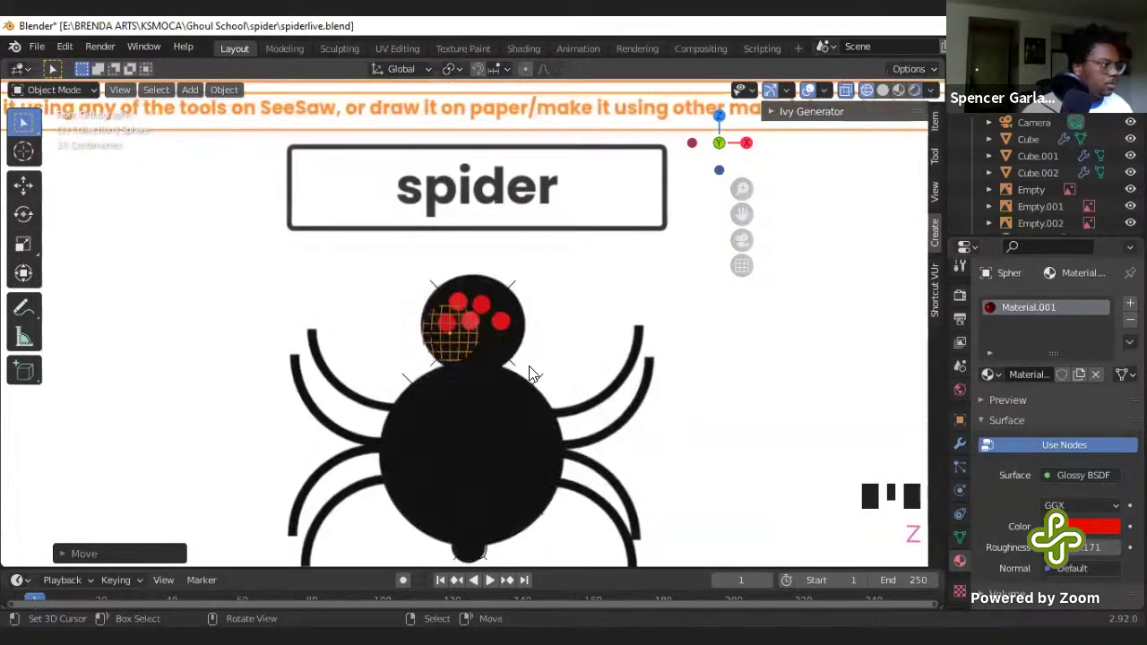
pyautogui.press('s')
pyautogui.click(475, 359)
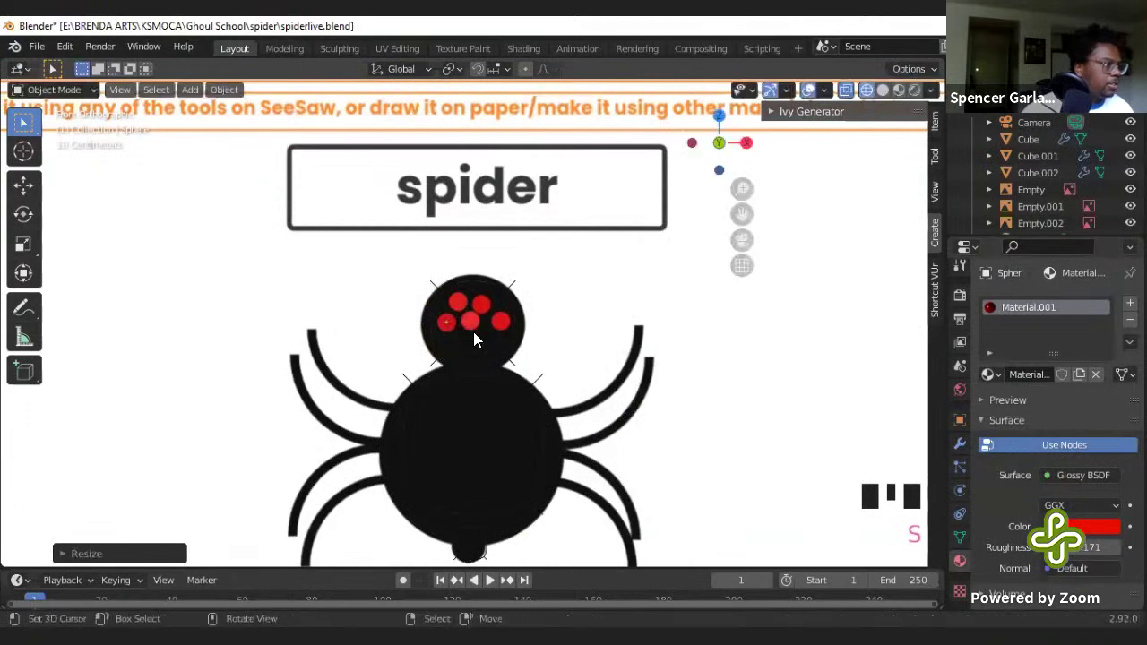
# - Move the eye along Y until it sits on the front surface of the head, and switch to material preview shading
pyautogui.moveTo(475, 339); pyautogui.dragTo(536, 362, button='middle')
pyautogui.press('g')
pyautogui.press('y')
pyautogui.click(576, 421)
pyautogui.press('z')
pyautogui.moveTo(602, 341)
pyautogui.mouseDown(button='middle')
pyautogui.moveTo(496, 374)
pyautogui.moveTo(533, 376)
pyautogui.mouseUp(button='middle')
pyautogui.press('g')
pyautogui.middleClick(529, 376)
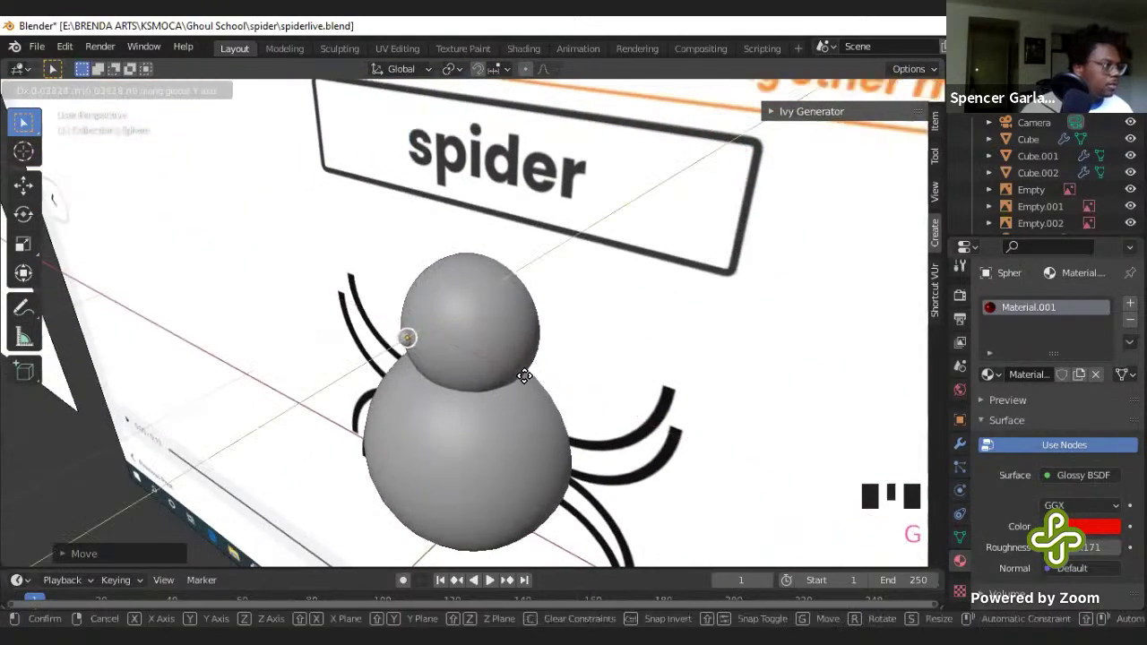
pyautogui.click(538, 430)
pyautogui.press('z')
pyautogui.click(559, 490)
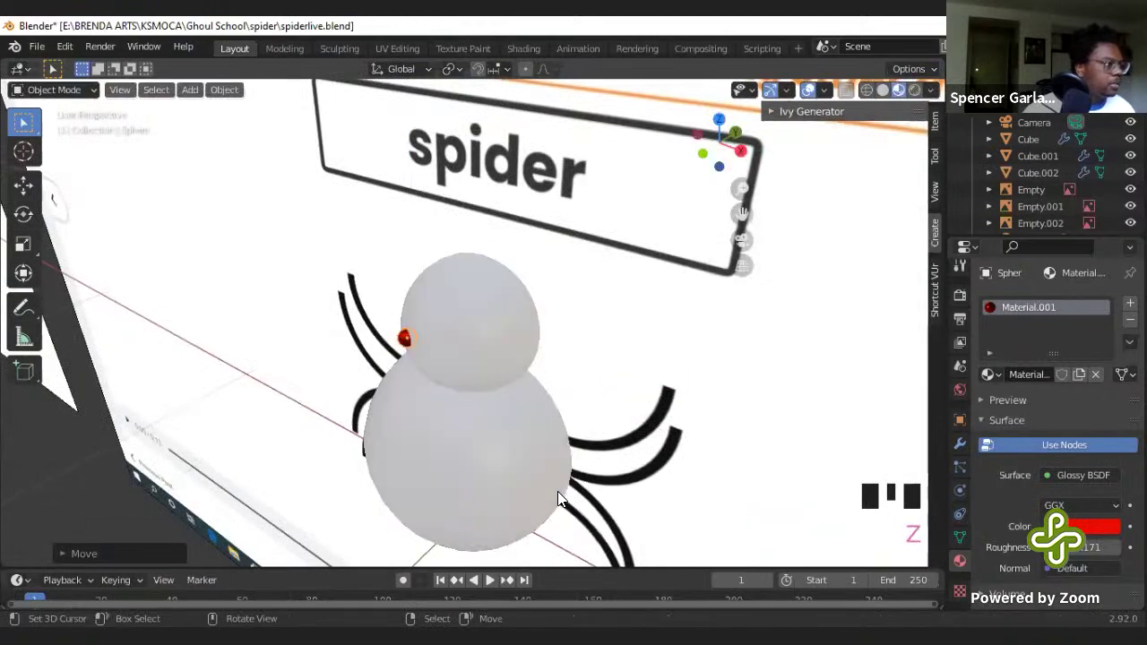
# - Assign an Environment Texture to the world background's color
pyautogui.moveTo(557, 491); pyautogui.dragTo(717, 347, button='middle')
pyautogui.rightClick(692, 353)
pyautogui.scroll(-3, 693, 353)
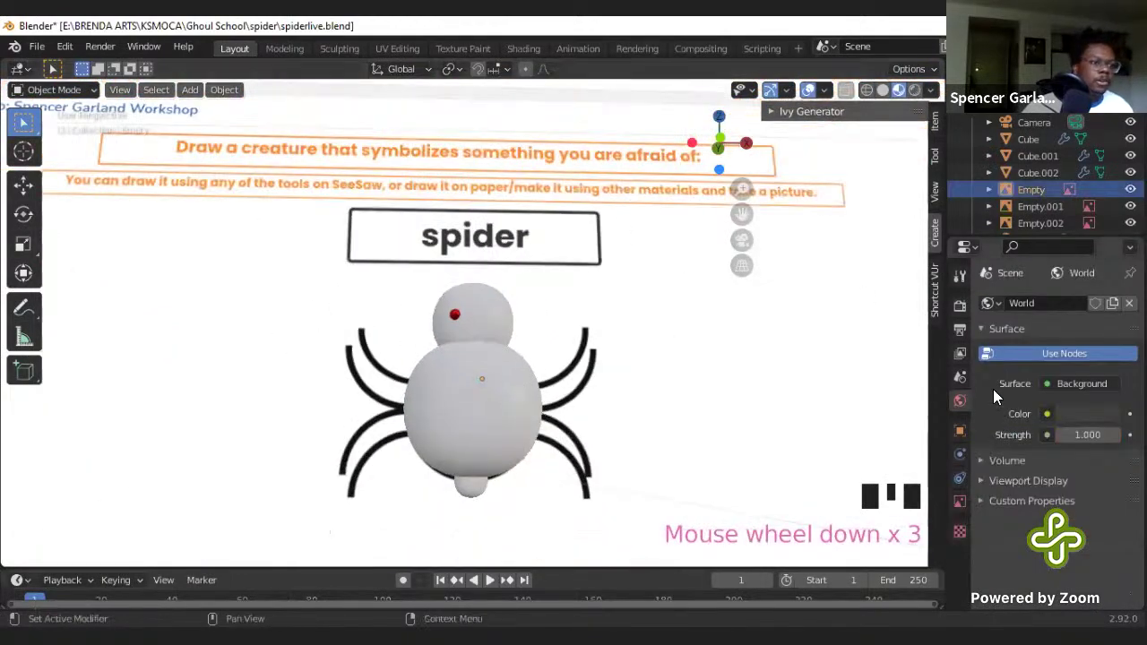
pyautogui.click(1047, 414)
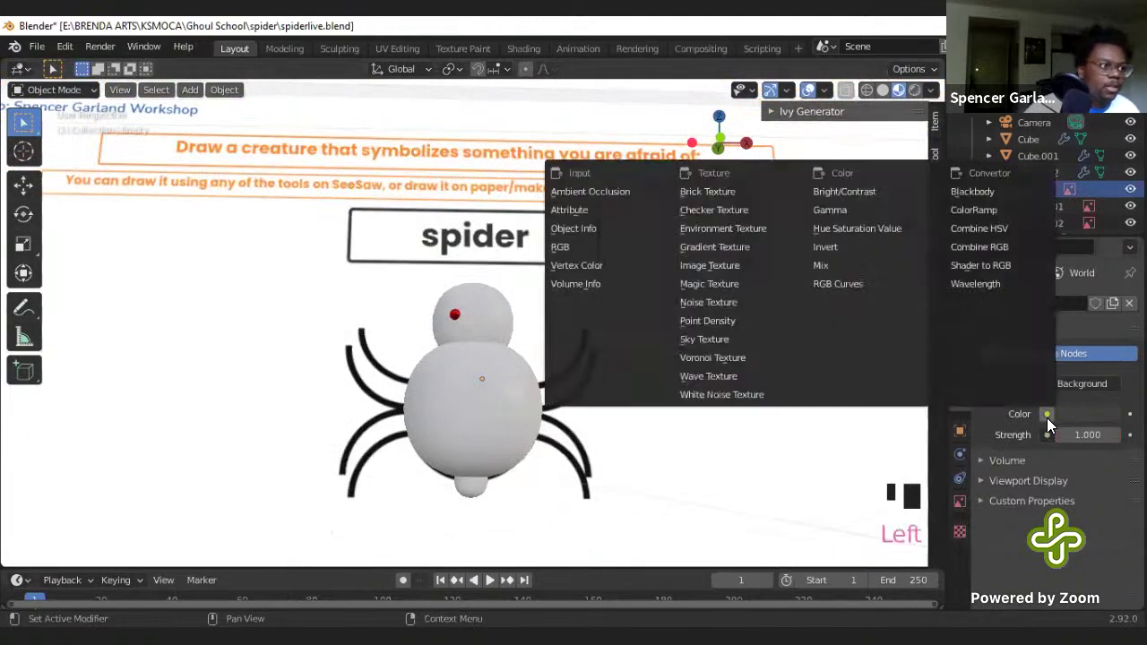
pyautogui.click(732, 228)
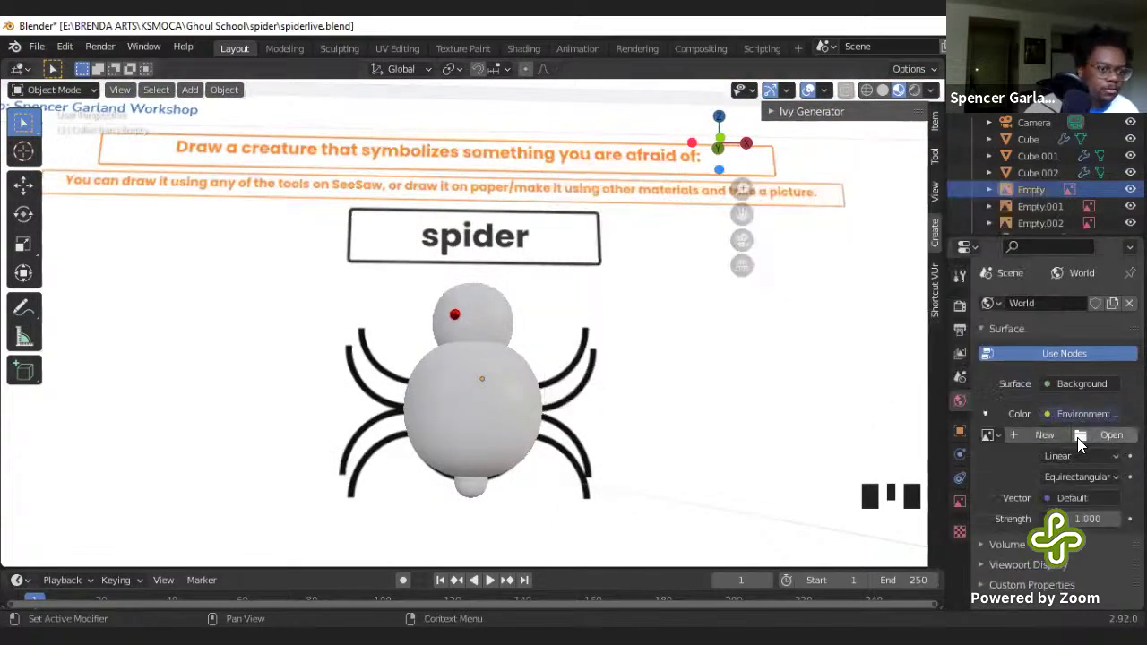
# - Load abandoned_tank_farm_03_4k.hdr from the hdri folder as the world's environment texture
pyautogui.click(1079, 436)
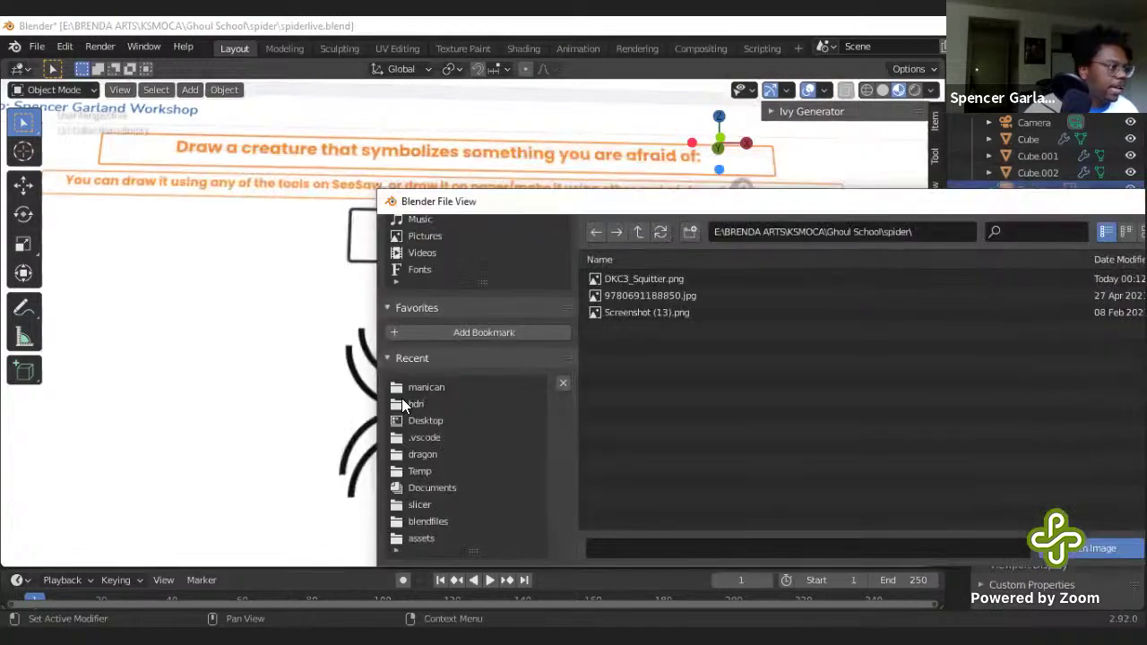
pyautogui.click(402, 403)
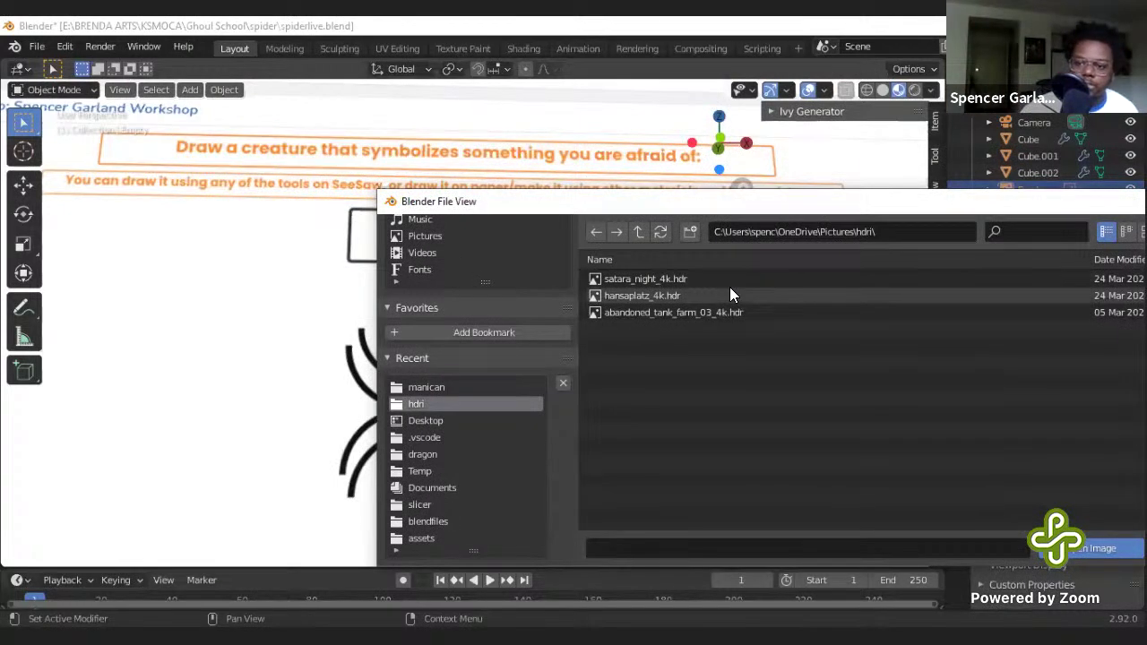
pyautogui.doubleClick(661, 312)
pyautogui.scroll(-2, 652, 328)
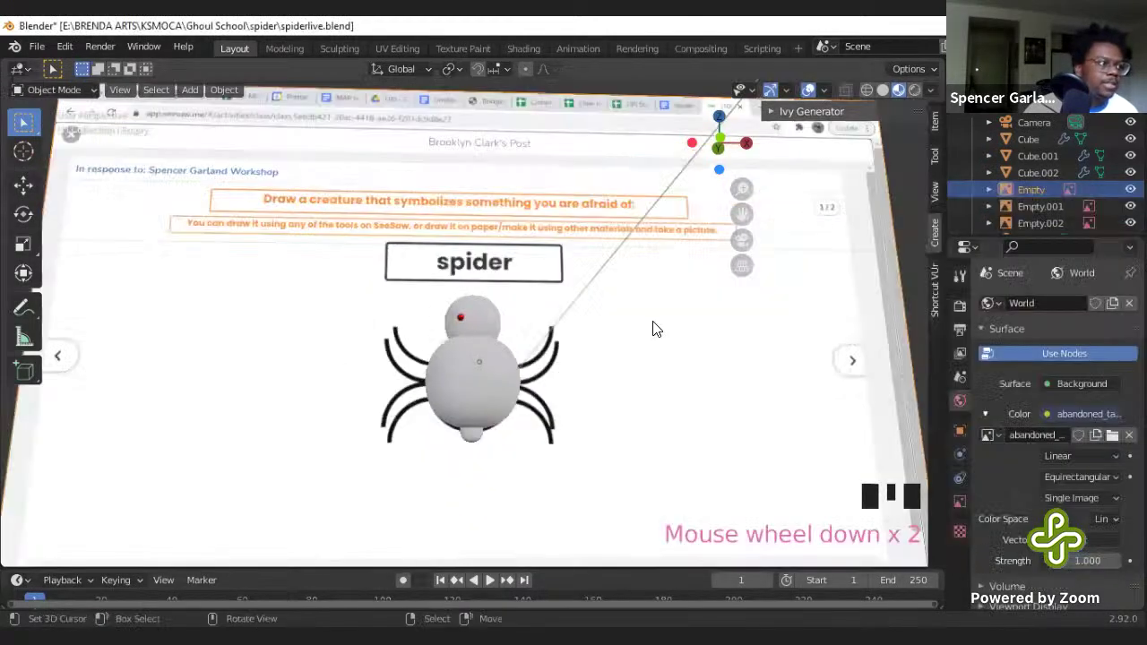
# - Switch the viewport to rendered shading to show the scene lit by the environment image
pyautogui.moveTo(653, 328)
pyautogui.mouseDown(button='middle')
pyautogui.moveTo(625, 403)
pyautogui.moveTo(619, 389)
pyautogui.mouseUp(button='middle')
pyautogui.press('z')
pyautogui.click(697, 512)
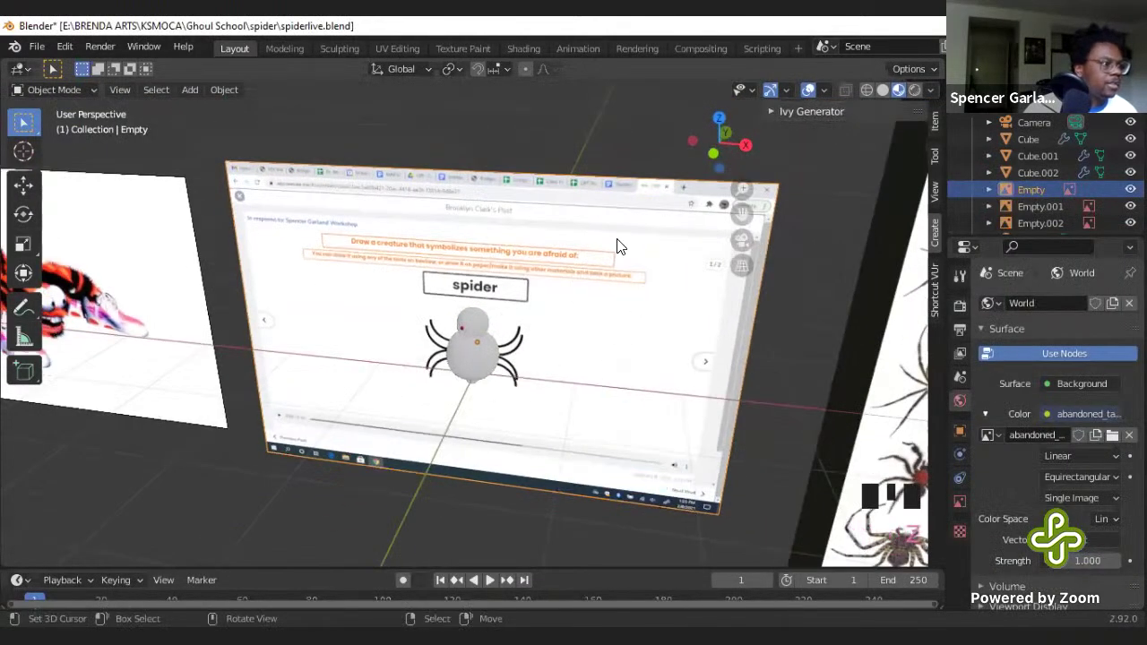
pyautogui.press('z')
pyautogui.click(648, 305)
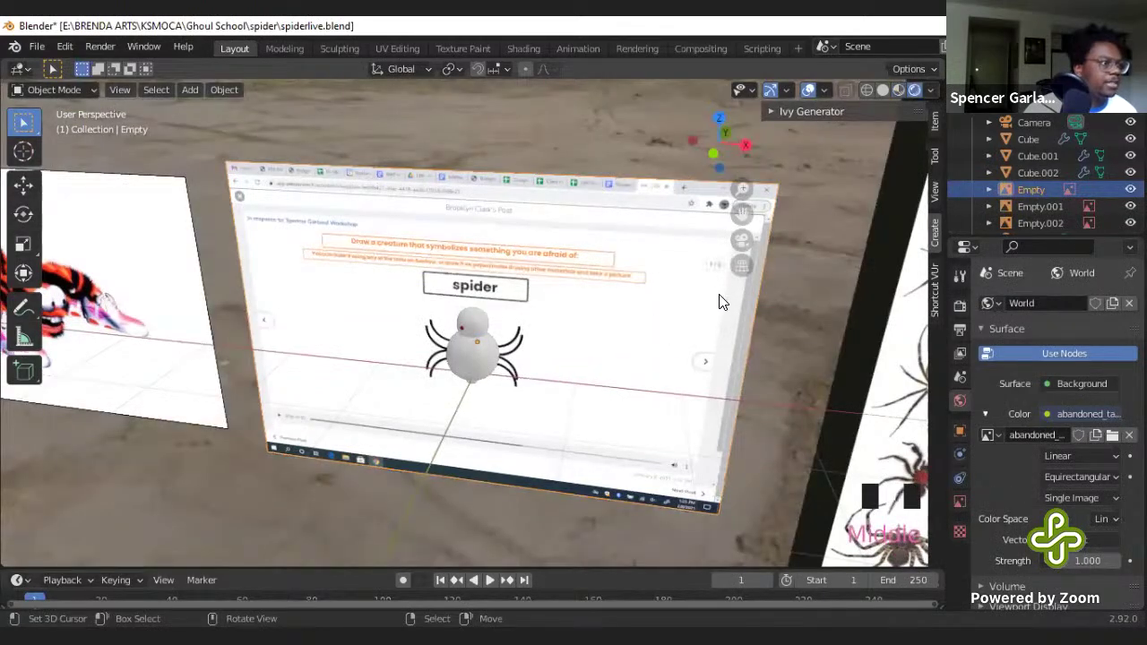
# - Select the red eye sphere on the spider's head and shade it smooth
pyautogui.moveTo(717, 269)
pyautogui.mouseDown(button='middle')
pyautogui.moveTo(760, 197)
pyautogui.moveTo(618, 313)
pyautogui.moveTo(550, 448)
pyautogui.moveTo(383, 336)
pyautogui.moveTo(345, 366)
pyautogui.moveTo(409, 411)
pyautogui.moveTo(568, 435)
pyautogui.moveTo(805, 425)
pyautogui.moveTo(453, 319)
pyautogui.moveTo(545, 326)
pyautogui.moveTo(554, 316)
pyautogui.moveTo(502, 340)
pyautogui.moveTo(399, 235)
pyautogui.mouseUp(button='middle')
pyautogui.scroll(4, 464, 356)
pyautogui.scroll(6, 464, 356)
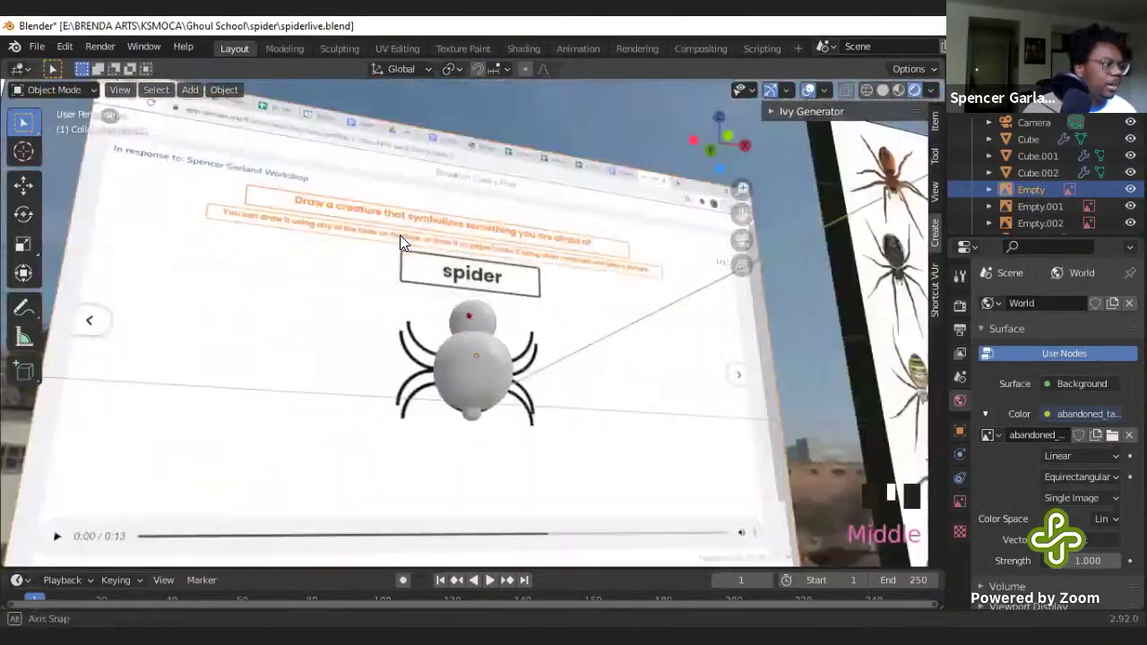
pyautogui.scroll(7, 449, 321)
pyautogui.moveTo(448, 321); pyautogui.dragTo(485, 274, button='middle')
pyautogui.scroll(11, 486, 274)
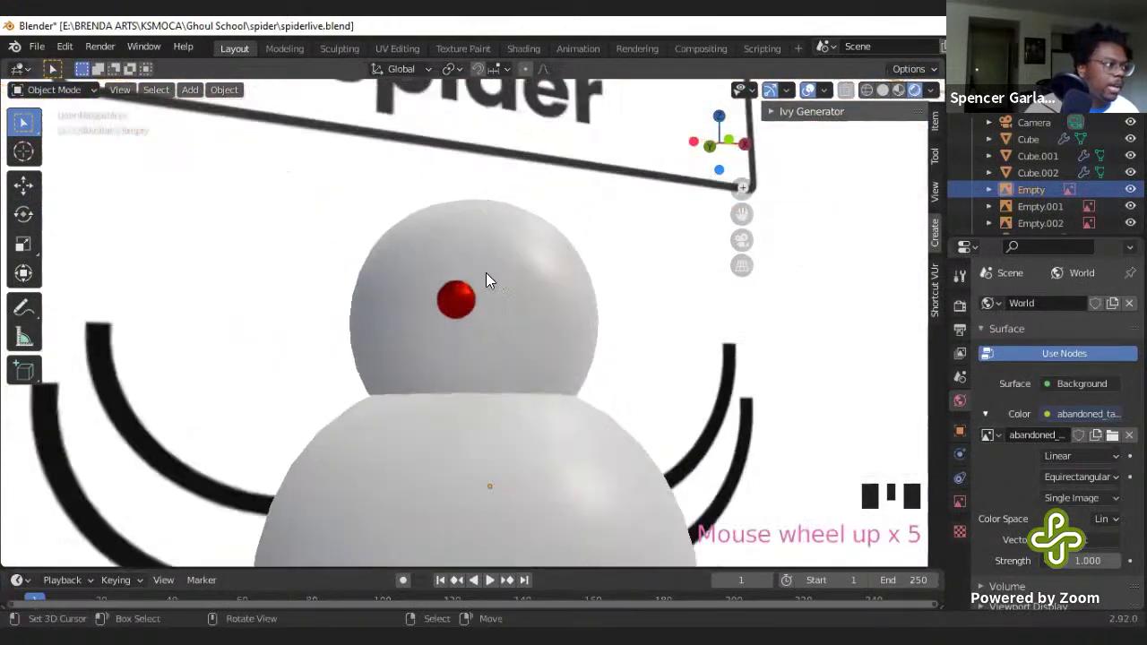
pyautogui.scroll(-3, 433, 244)
pyautogui.rightClick(434, 244)
pyautogui.press('w')
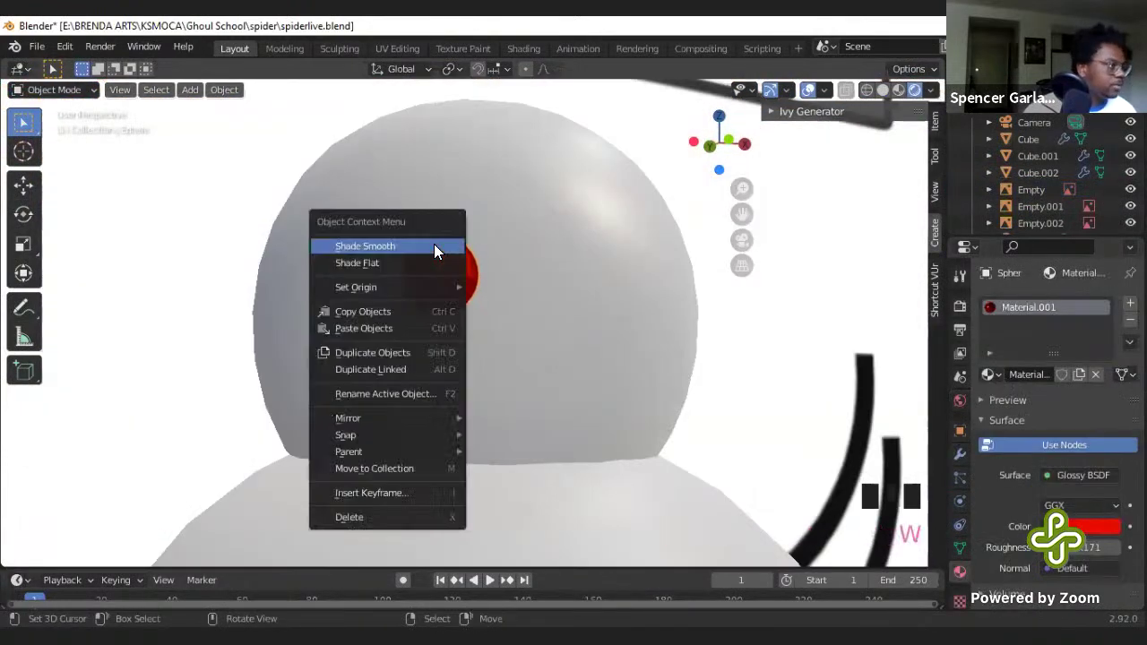
pyautogui.click(440, 249)
pyautogui.scroll(-3, 538, 267)
pyautogui.moveTo(550, 278); pyautogui.dragTo(440, 274, button='middle')
pyautogui.scroll(-4, 711, 310)
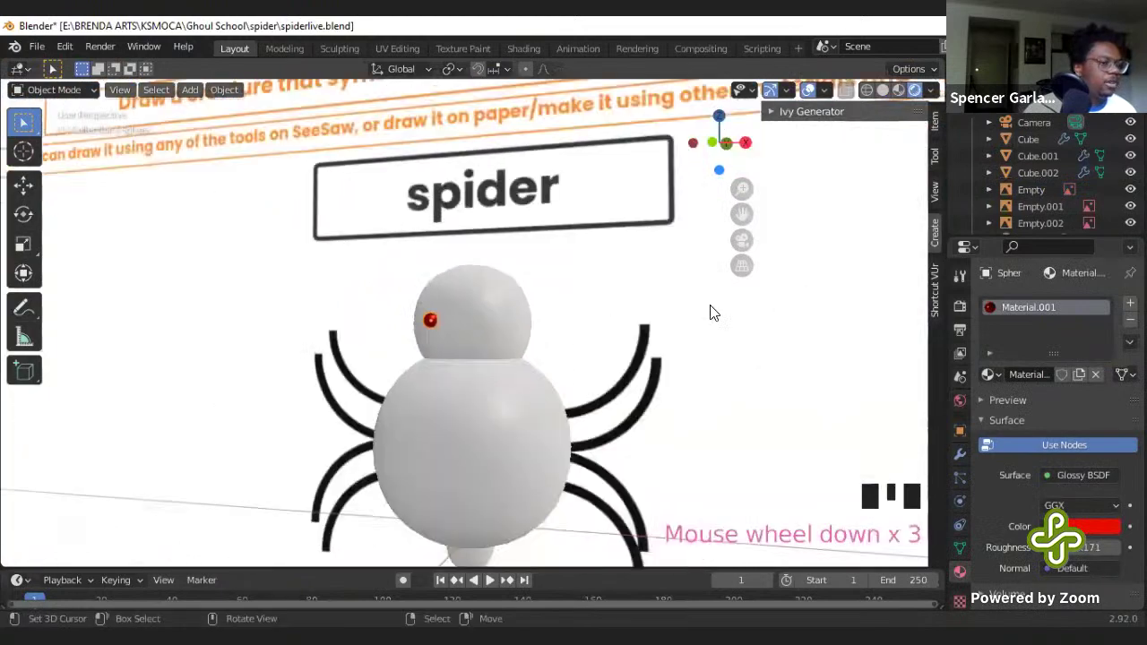
pyautogui.moveTo(712, 310); pyautogui.dragTo(517, 297, button='middle')
pyautogui.scroll(-5, 697, 328)
pyautogui.scroll(3, 517, 298)
pyautogui.moveTo(636, 356); pyautogui.dragTo(537, 349, button='middle')
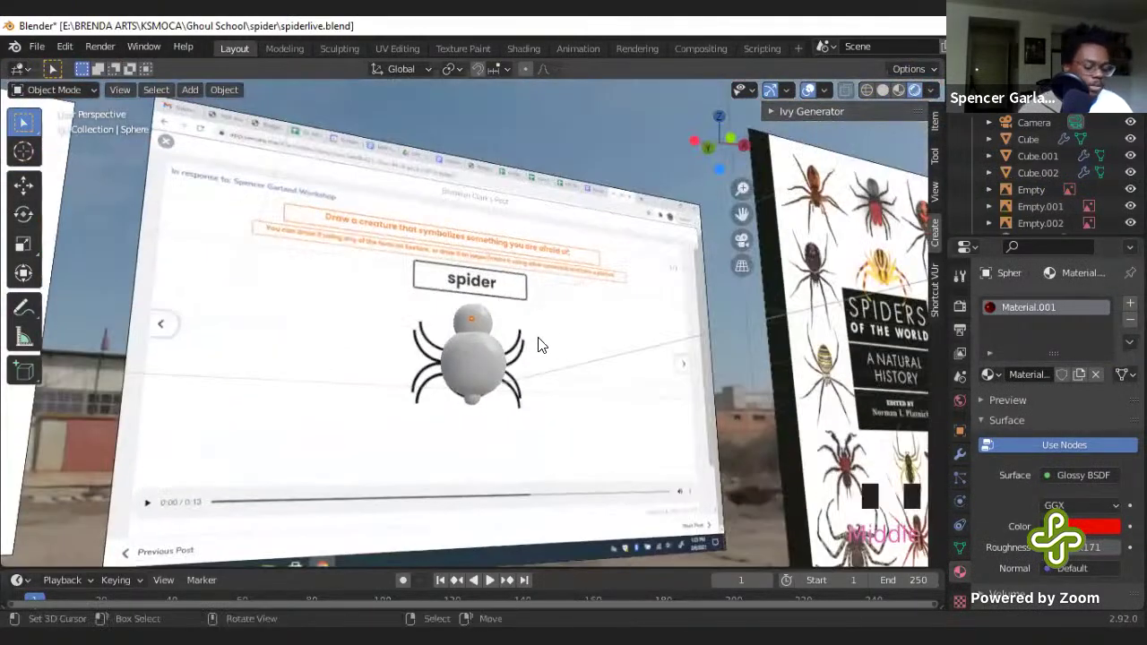
# - In front view with wireframe shading, duplicate the eye onto the drawing's upper-left red eye and scale it to fit
pyautogui.press('ctrl+KP_1')
pyautogui.scroll(6, 537, 349)
pyautogui.scroll(4, 397, 325)
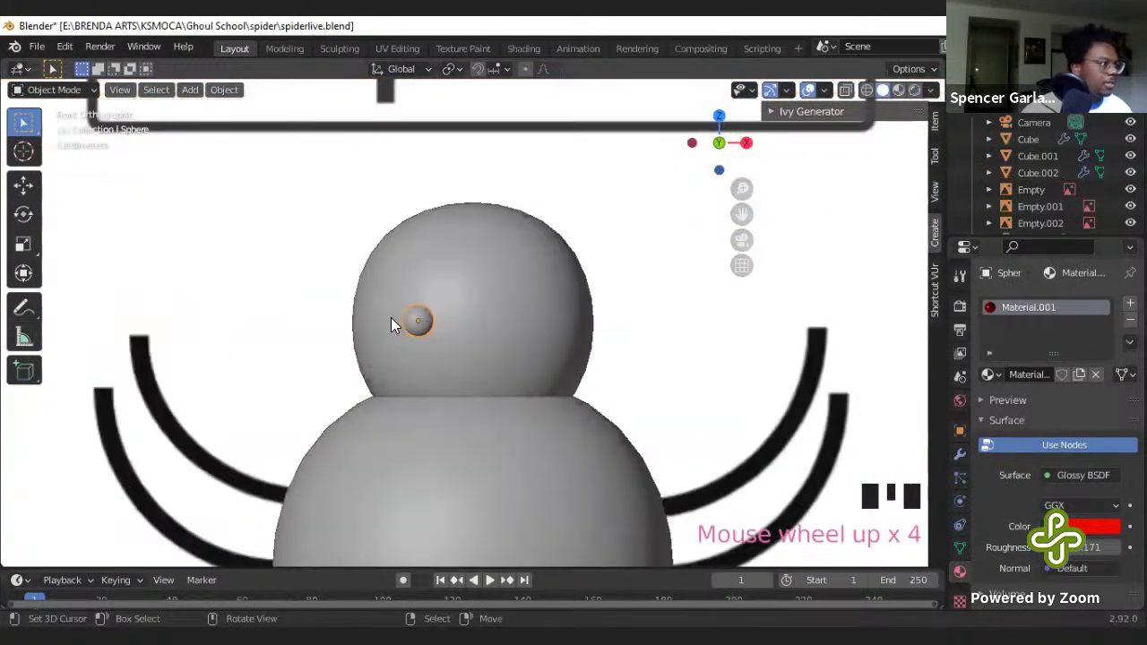
pyautogui.press('z')
pyautogui.click(335, 340)
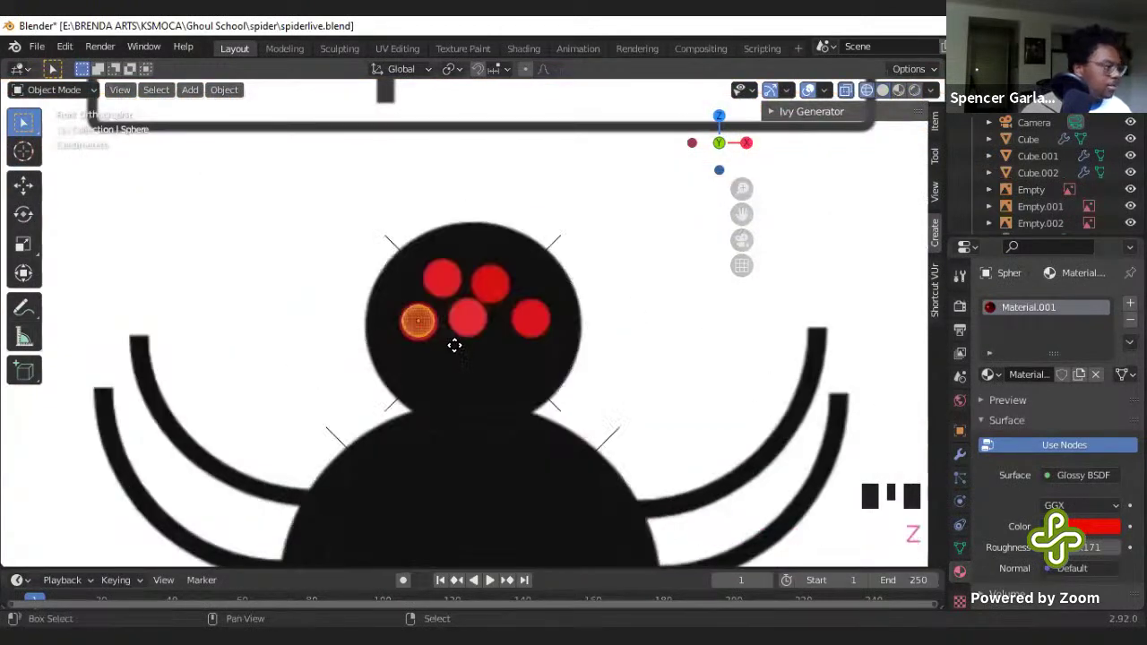
pyautogui.hotkey('shift', 'd')
pyautogui.click(477, 311)
pyautogui.press('s')
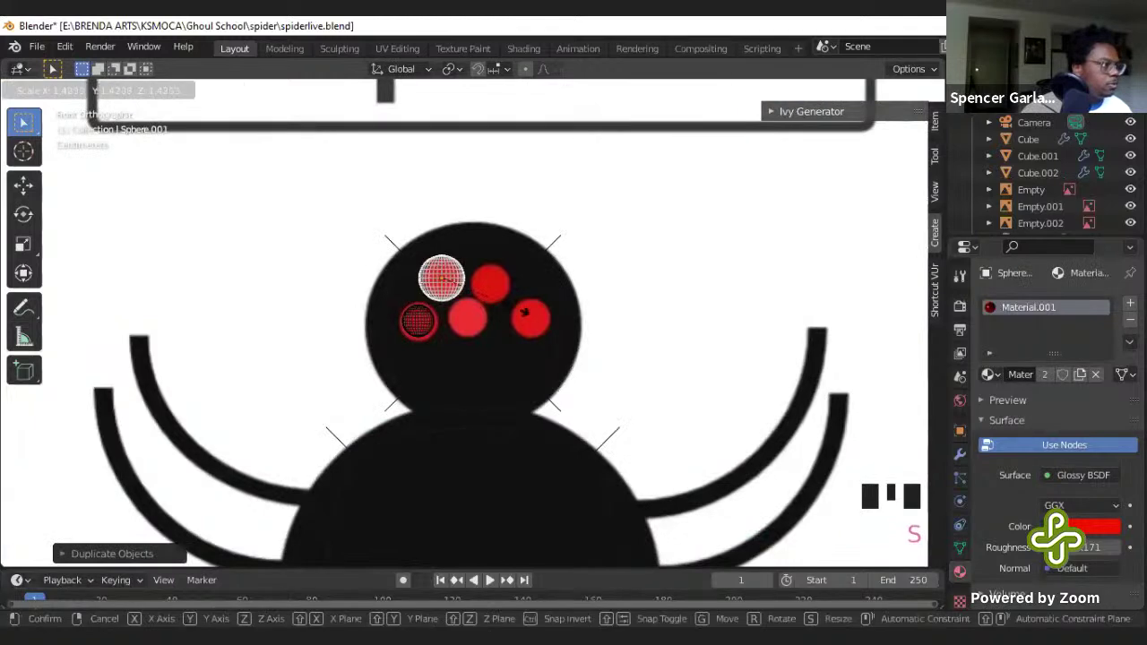
pyautogui.click(511, 307)
# - Duplicate the eye onto the lower middle red eye in the drawing and scale it down to fit
pyautogui.hotkey('shift', 'd')
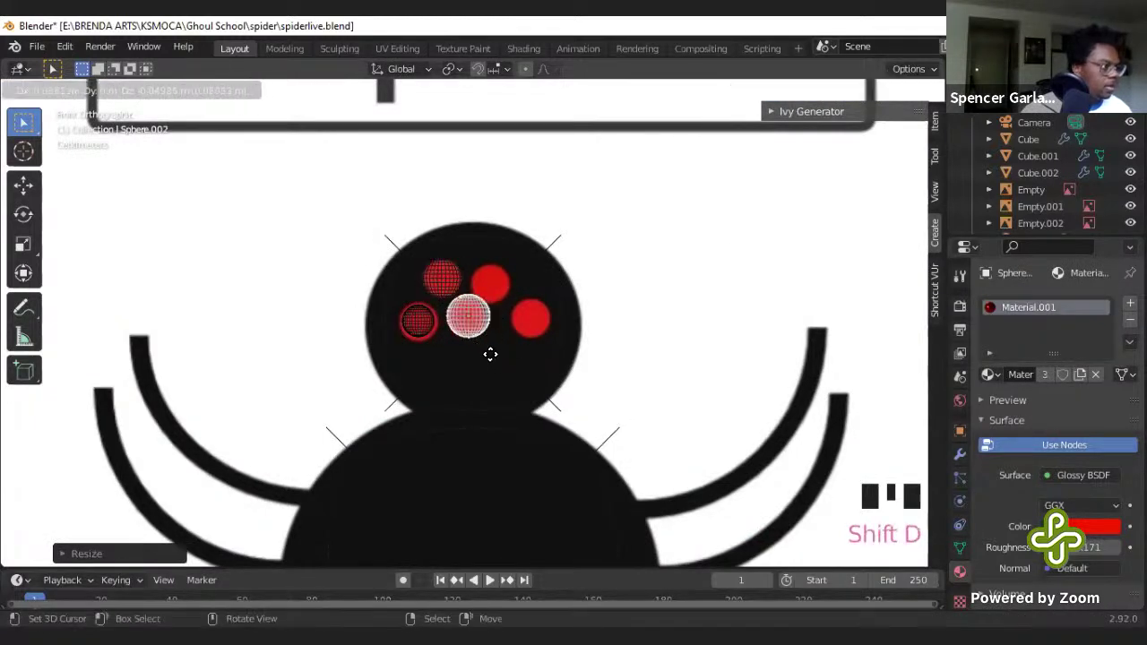
pyautogui.click(489, 353)
pyautogui.press('s')
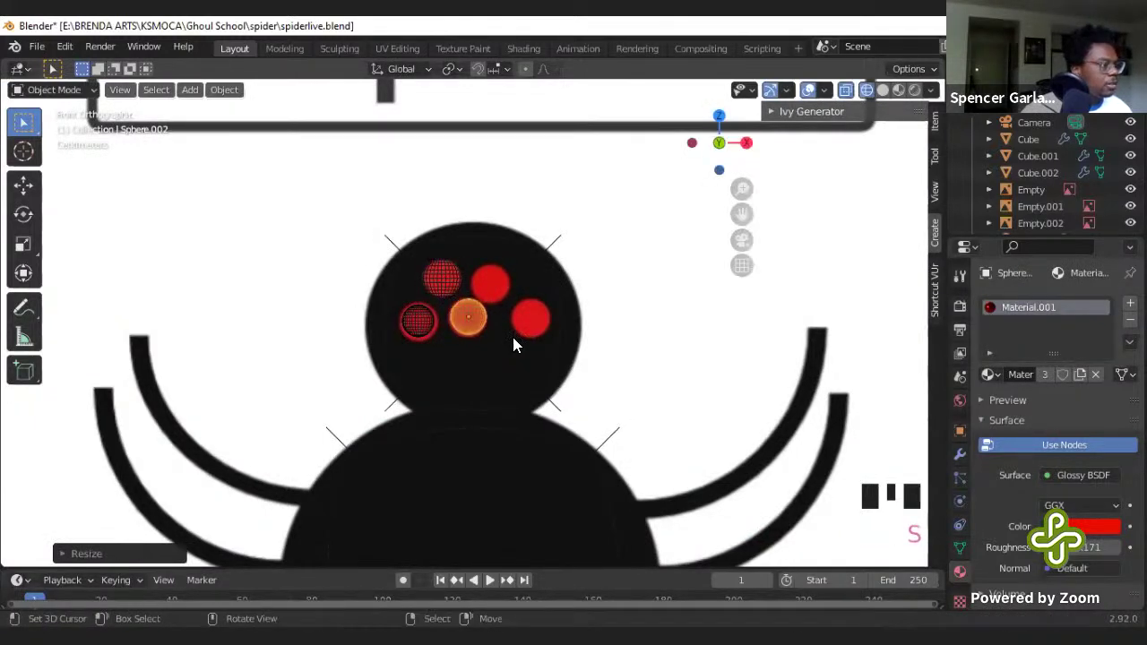
pyautogui.click(512, 334)
# - Duplicate the eye onto the upper-right red eye in the drawing and enlarge it slightly
pyautogui.hotkey('shift', 'd')
pyautogui.click(542, 305)
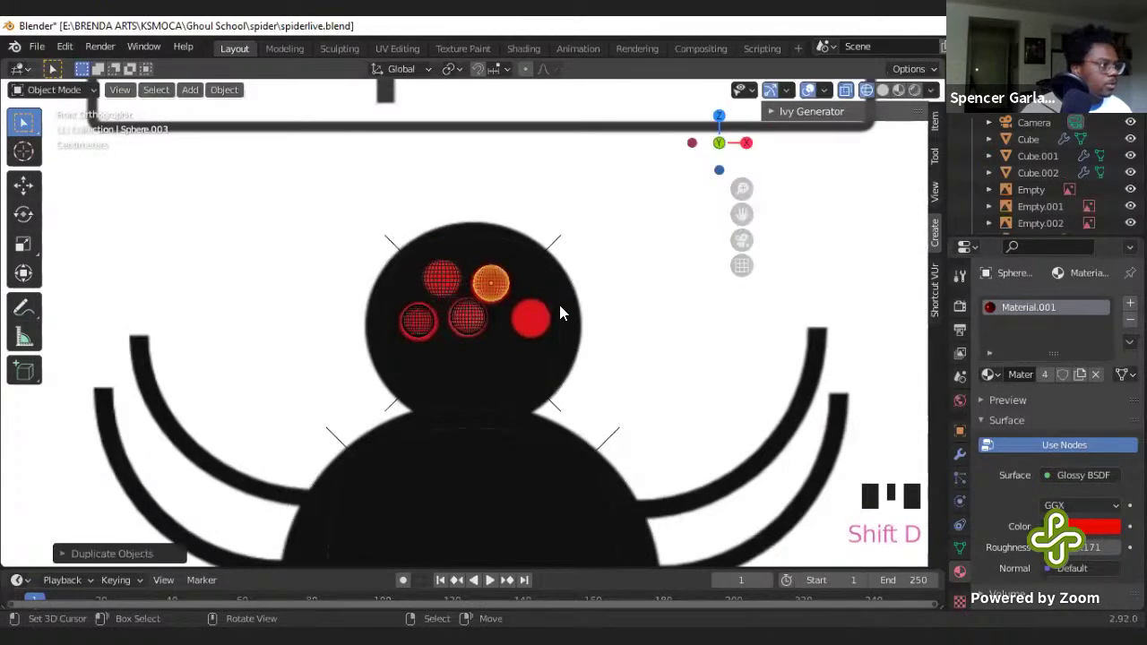
pyautogui.press('s')
pyautogui.click(504, 316)
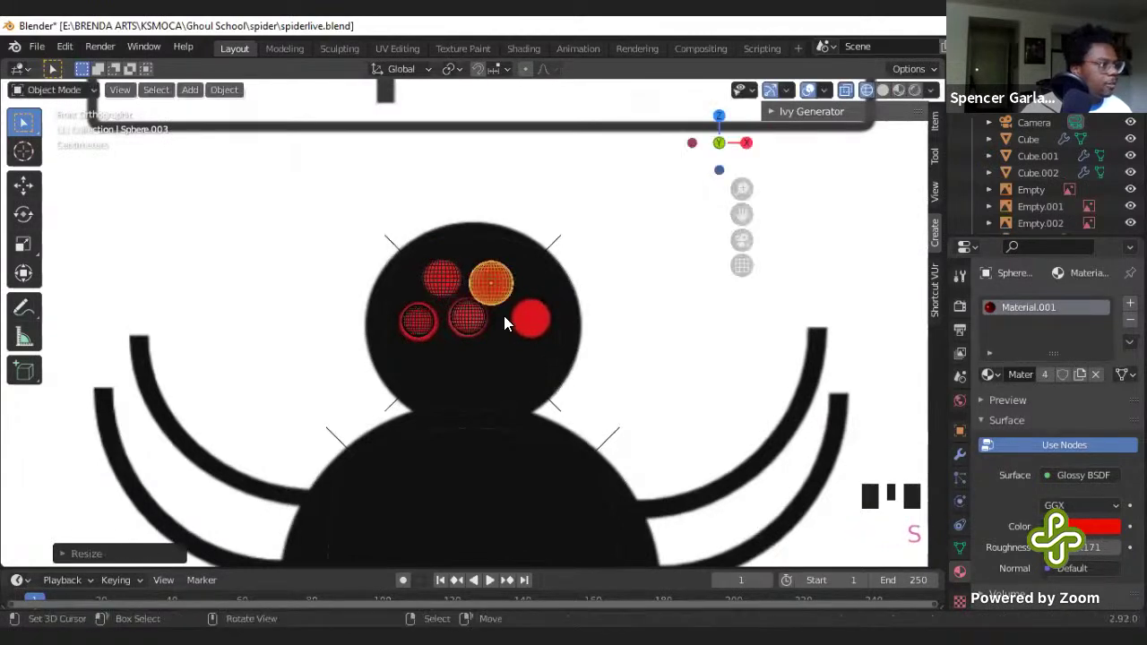
# - Duplicate the eye onto the rightmost red eye in the drawing, resize it and return to rendered shading
pyautogui.hotkey('shift', 'd')
pyautogui.click(543, 350)
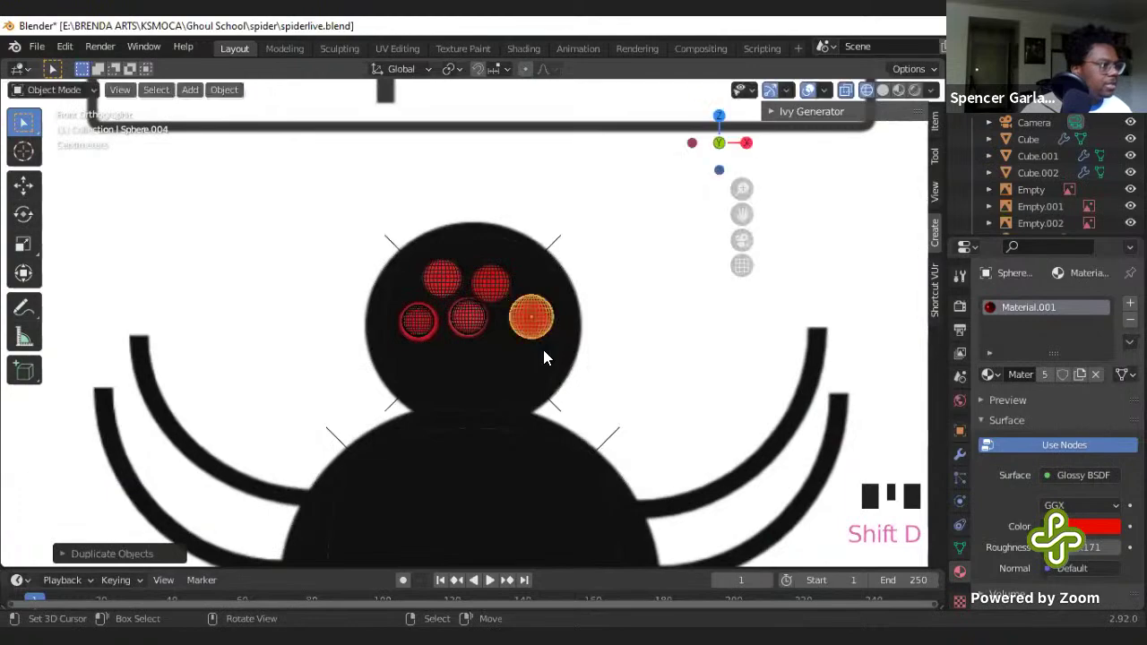
pyautogui.press('s')
pyautogui.click(574, 352)
pyautogui.moveTo(574, 351); pyautogui.dragTo(502, 351, button='middle')
pyautogui.press('z')
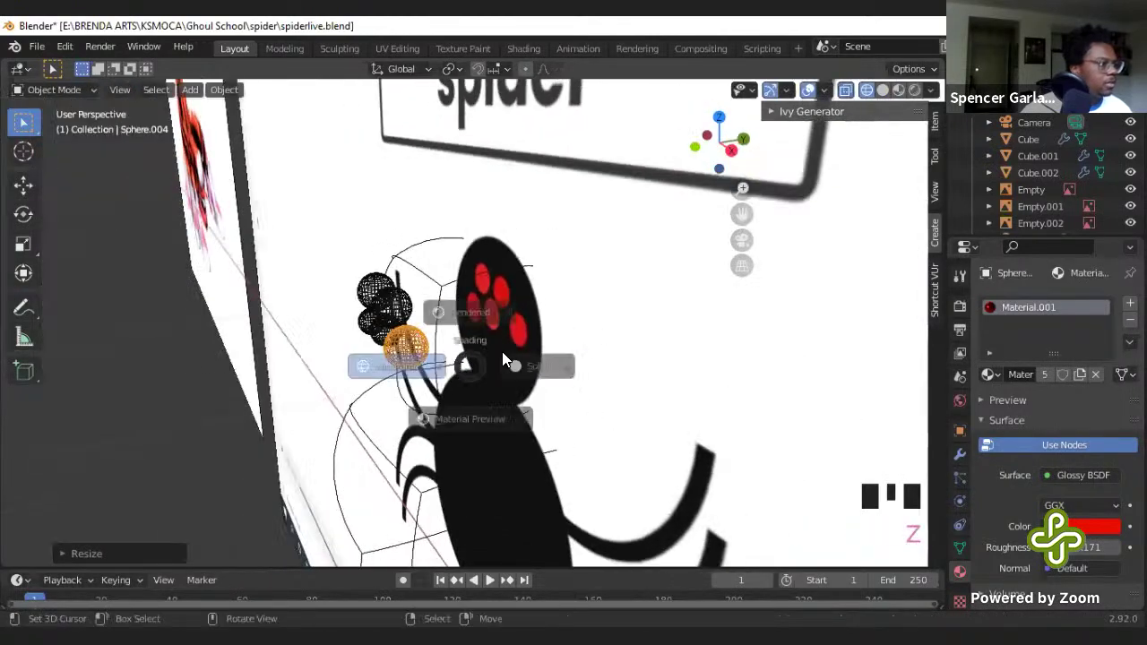
pyautogui.click(457, 244)
pyautogui.moveTo(457, 244)
pyautogui.mouseDown(button='middle')
pyautogui.moveTo(574, 256)
pyautogui.moveTo(529, 411)
pyautogui.mouseUp(button='middle')
pyautogui.scroll(-3, 529, 411)
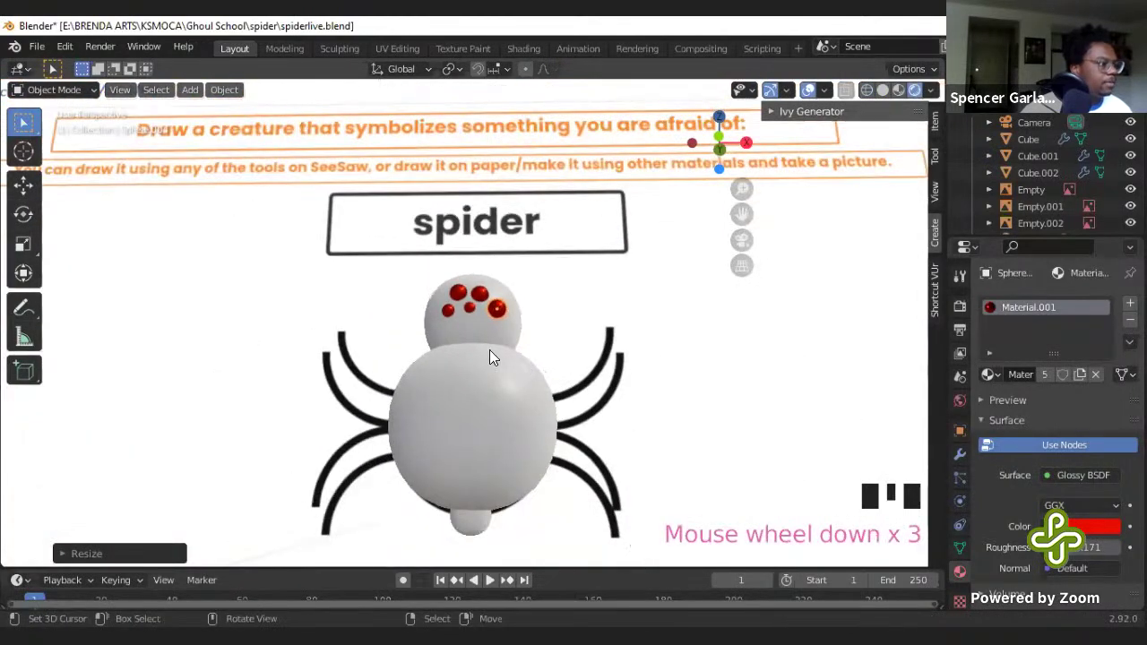
# - Select the spider's head and set its material's base color to black
pyautogui.rightClick(482, 337)
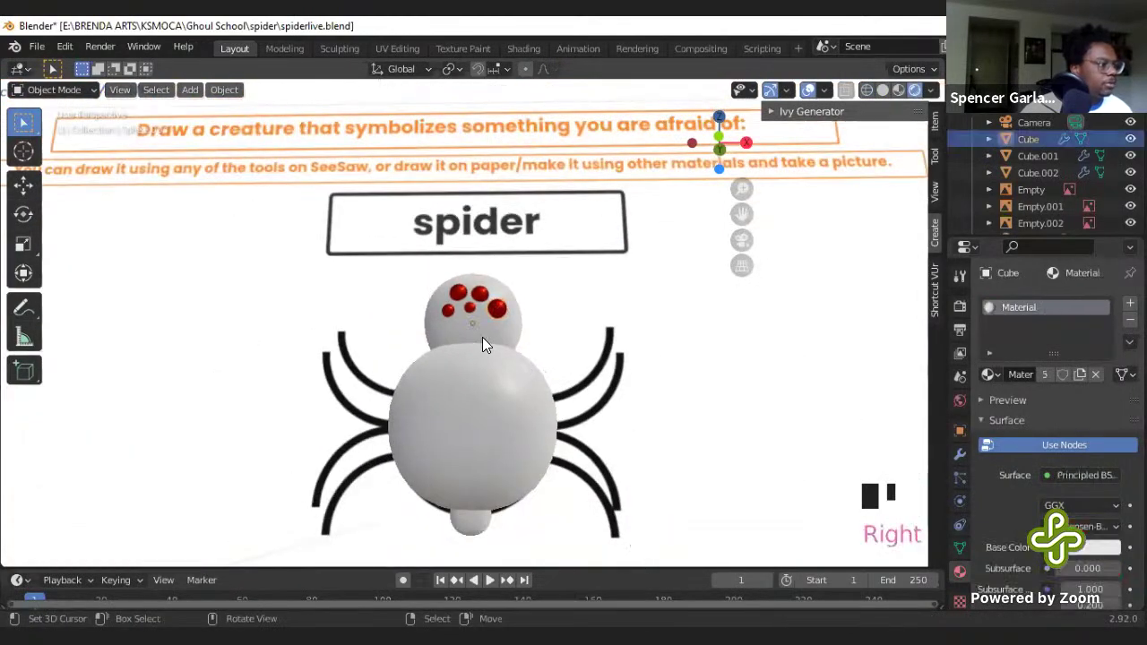
pyautogui.click(1079, 556)
pyautogui.moveTo(1031, 505); pyautogui.dragTo(981, 506)
pyautogui.moveTo(451, 349); pyautogui.dragTo(555, 394, button='middle')
pyautogui.scroll(4, 616, 403)
# - Change the head material's surface shader to Subsurface Scattering and darken its color to a value of 0.080
pyautogui.click(1077, 475)
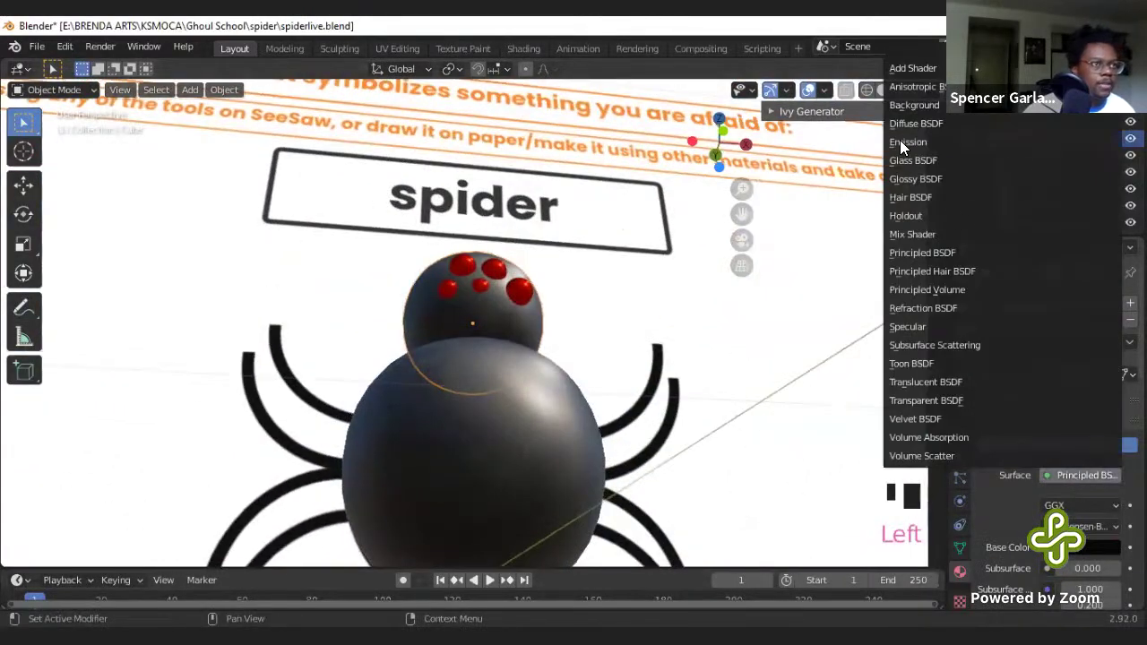
pyautogui.click(970, 347)
pyautogui.click(1086, 527)
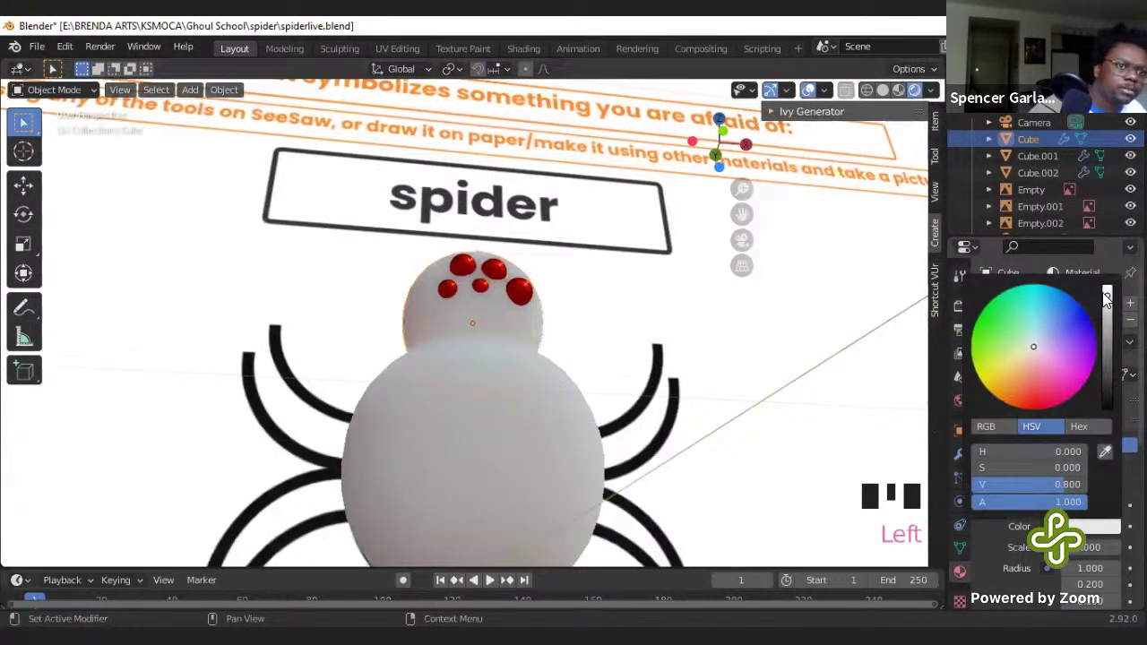
pyautogui.moveTo(1031, 483); pyautogui.dragTo(981, 484)
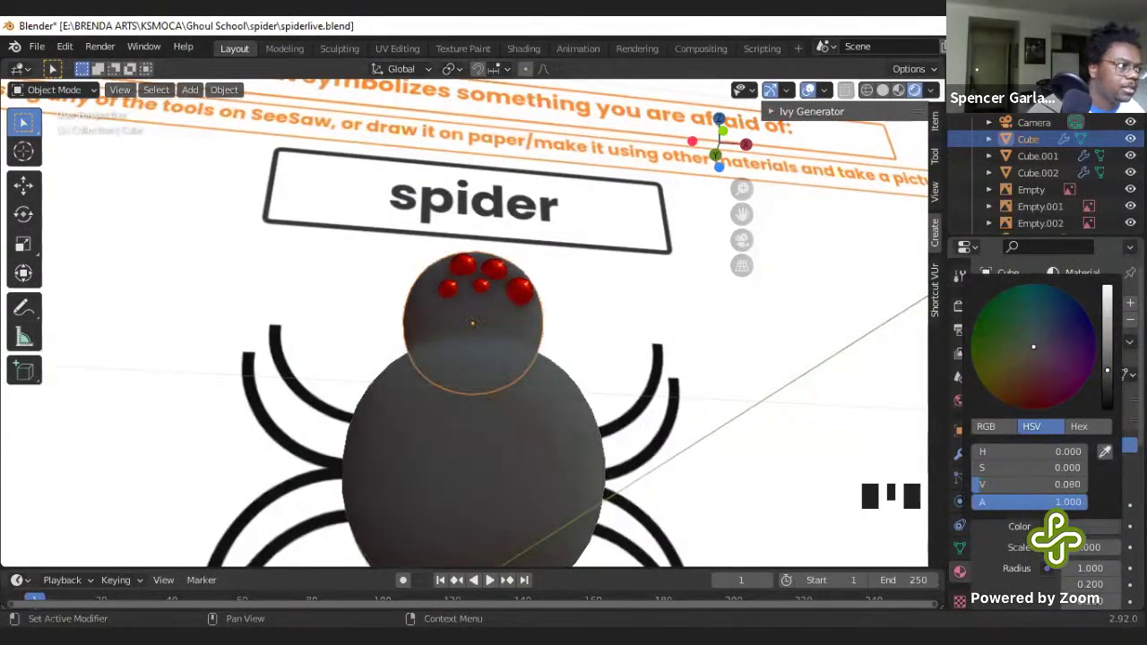
# - Set the scene's render engine to Cycles
pyautogui.scroll(-2, 534, 404)
pyautogui.moveTo(534, 404); pyautogui.dragTo(971, 332, button='middle')
pyautogui.click(960, 305)
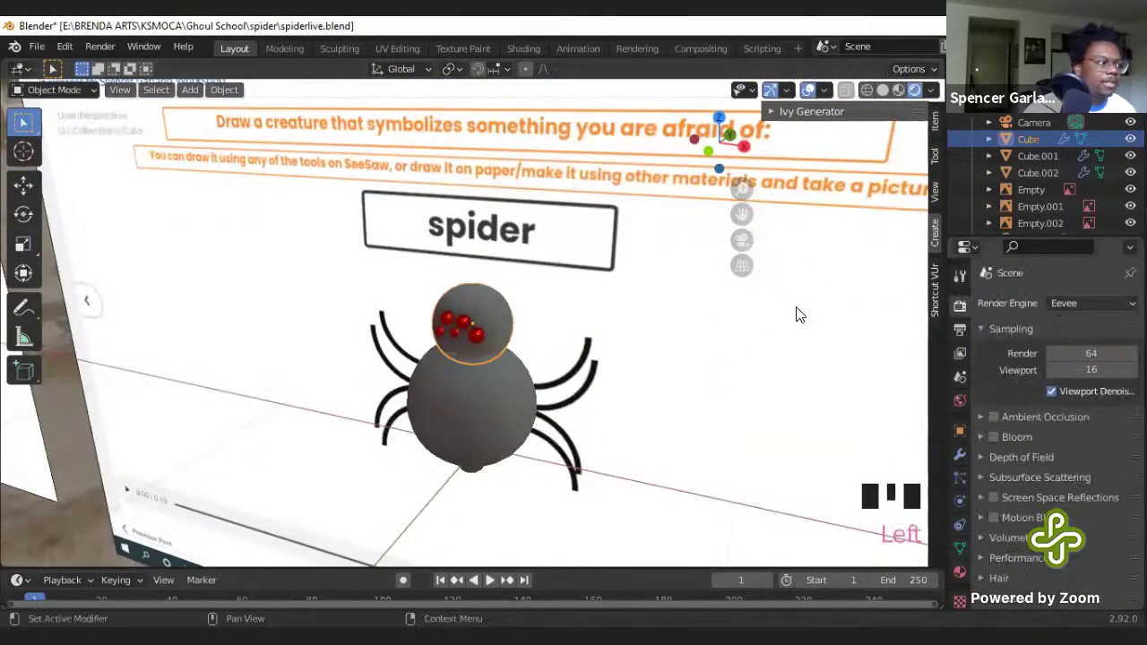
pyautogui.moveTo(433, 249); pyautogui.dragTo(1079, 308, button='middle')
pyautogui.scroll(3, 391, 299)
pyautogui.click(1068, 305)
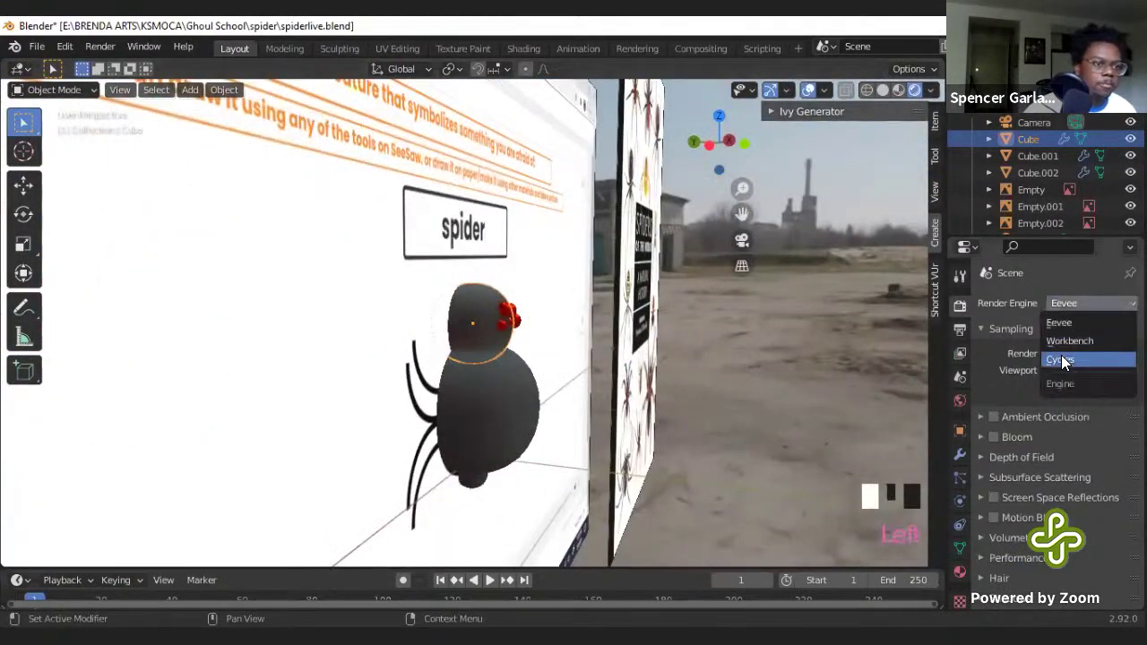
pyautogui.click(1057, 357)
pyautogui.scroll(2, 568, 426)
pyautogui.moveTo(568, 425)
pyautogui.mouseDown(button='middle')
pyautogui.moveTo(348, 371)
pyautogui.moveTo(496, 412)
pyautogui.moveTo(520, 394)
pyautogui.mouseUp(button='middle')
# - Select the spider's body and darken its Subsurface Scattering color to a value of 0.013
pyautogui.rightClick(524, 397)
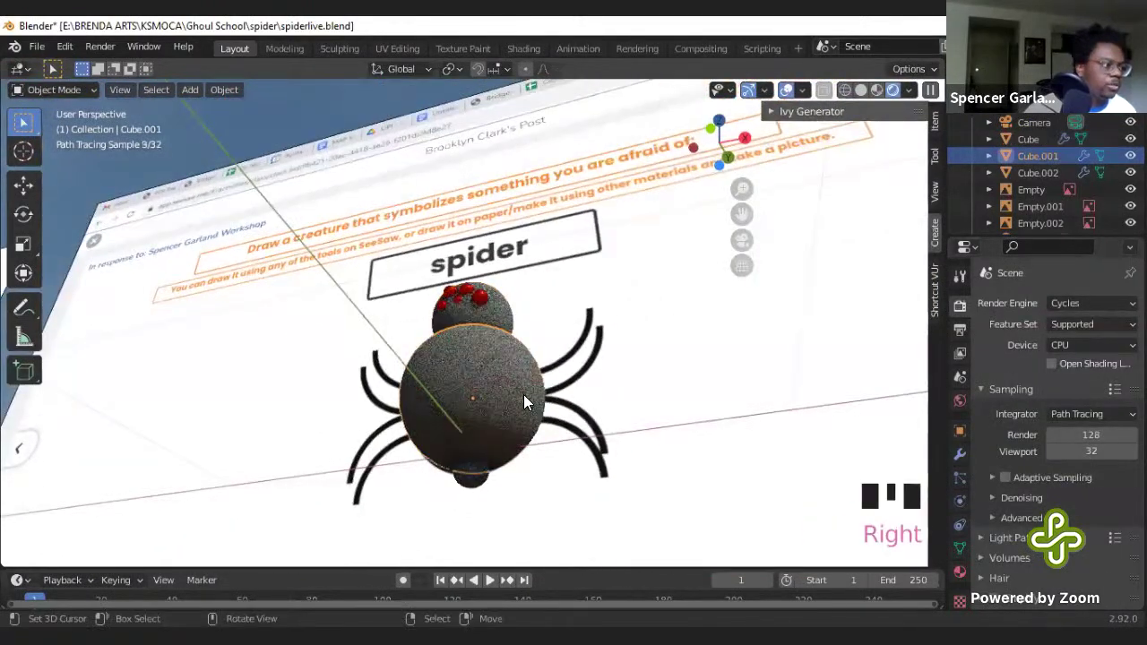
pyautogui.click(959, 570)
pyautogui.click(1083, 480)
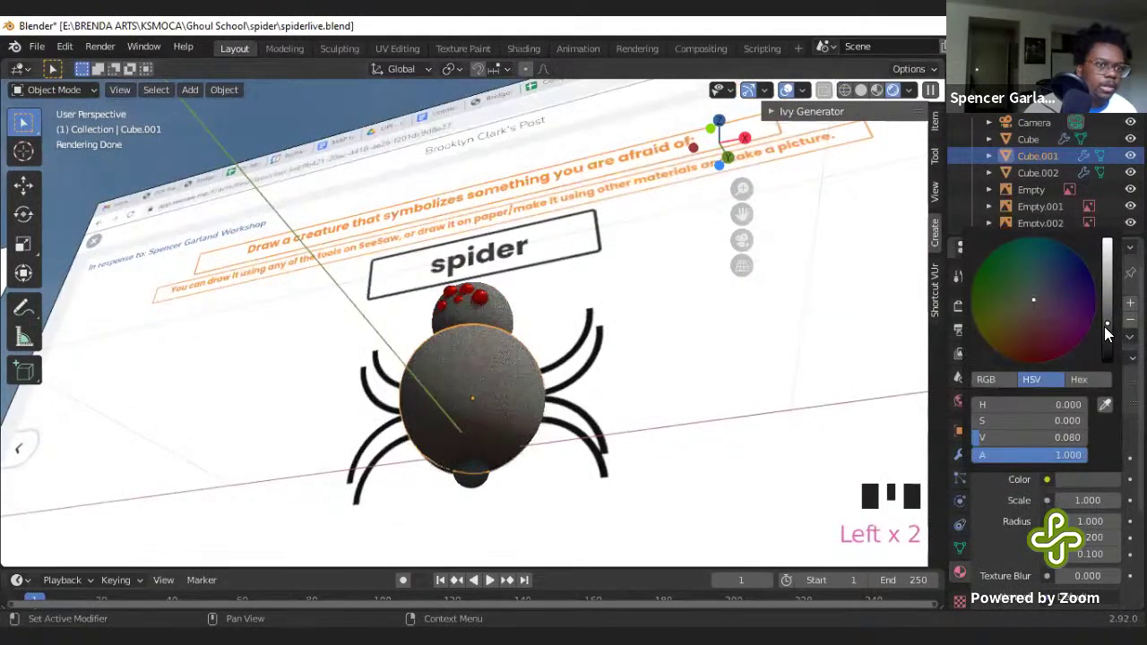
pyautogui.moveTo(1106, 326); pyautogui.dragTo(1107, 359)
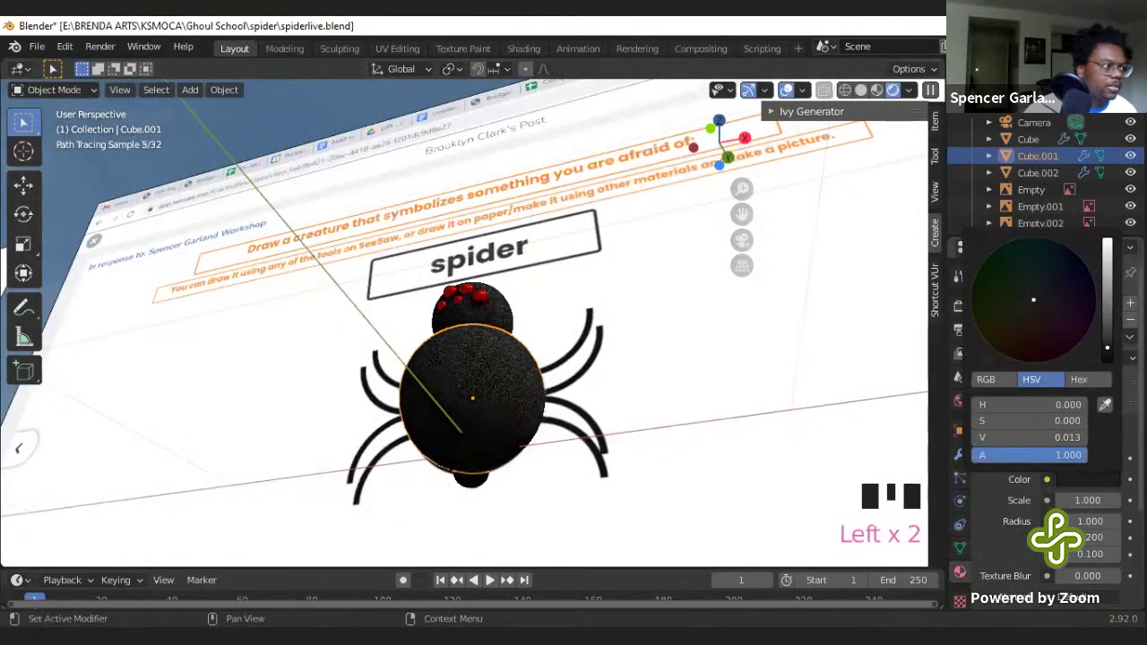
# - Check the darkened head and eyes up close in the render, and switch the viewport to material preview shading
pyautogui.scroll(3, 690, 343)
pyautogui.moveTo(691, 343); pyautogui.dragTo(574, 311, button='middle')
pyautogui.scroll(1, 574, 311)
pyautogui.scroll(2, 686, 448)
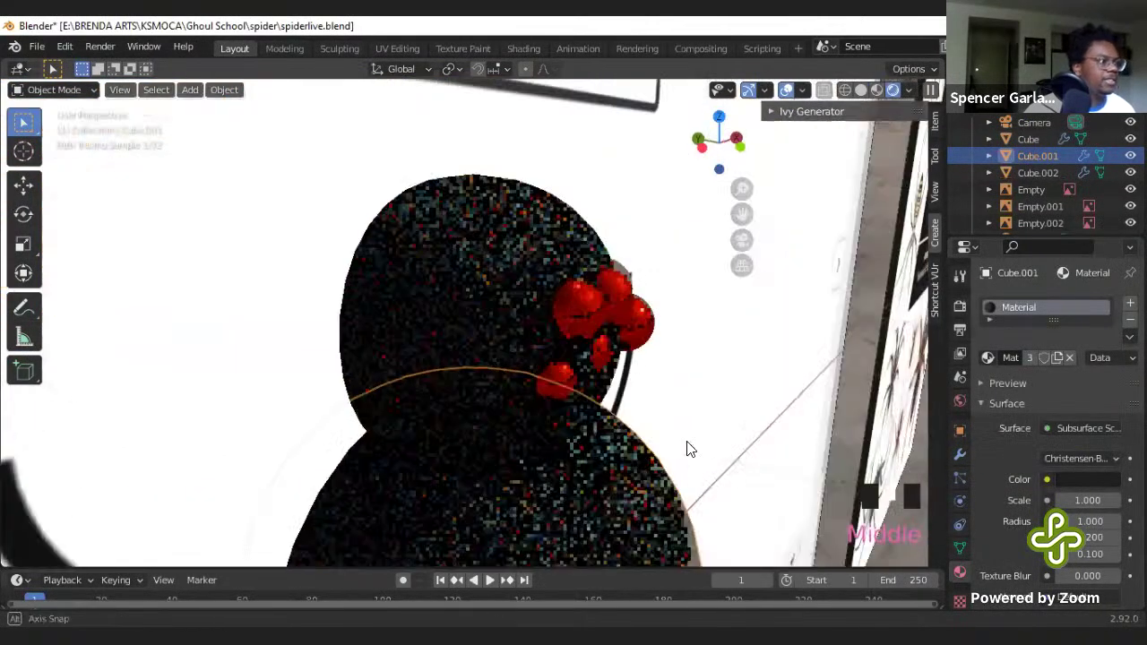
pyautogui.scroll(-2, 686, 448)
pyautogui.moveTo(686, 448); pyautogui.dragTo(727, 463, button='middle')
pyautogui.scroll(1, 710, 455)
pyautogui.click(710, 456)
pyautogui.press('z')
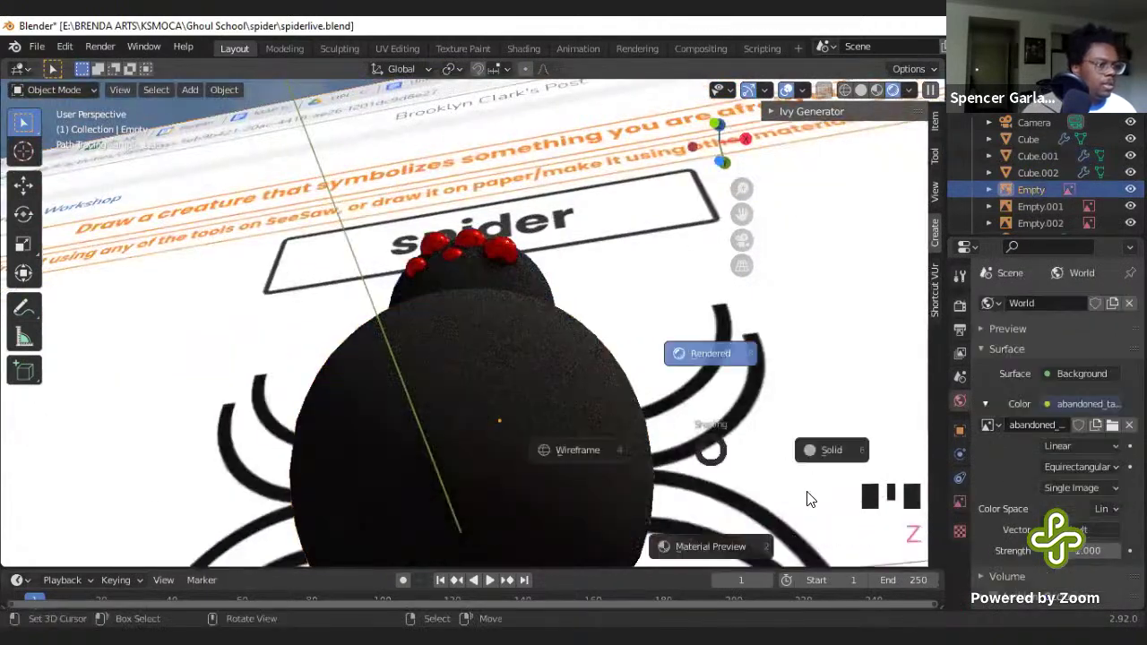
pyautogui.click(709, 543)
pyautogui.scroll(-2, 561, 379)
pyautogui.moveTo(561, 378)
pyautogui.mouseDown(button='middle')
pyautogui.moveTo(676, 517)
pyautogui.moveTo(599, 394)
pyautogui.mouseUp(button='middle')
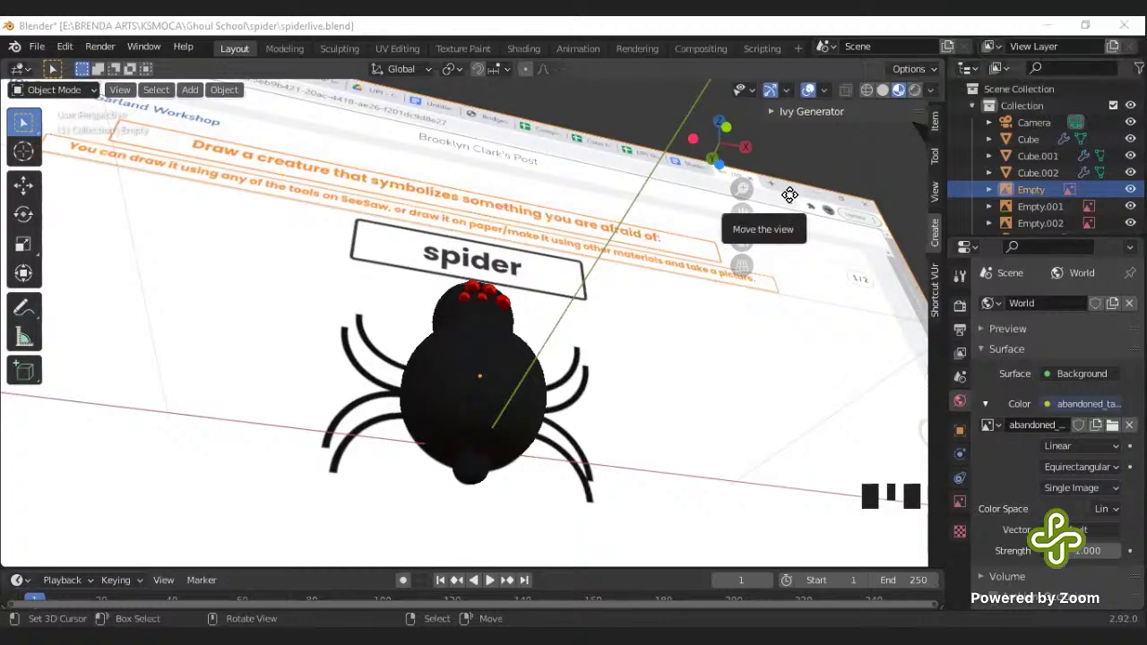
pyautogui.scroll(-3, 597, 338)
pyautogui.scroll(4, 597, 337)
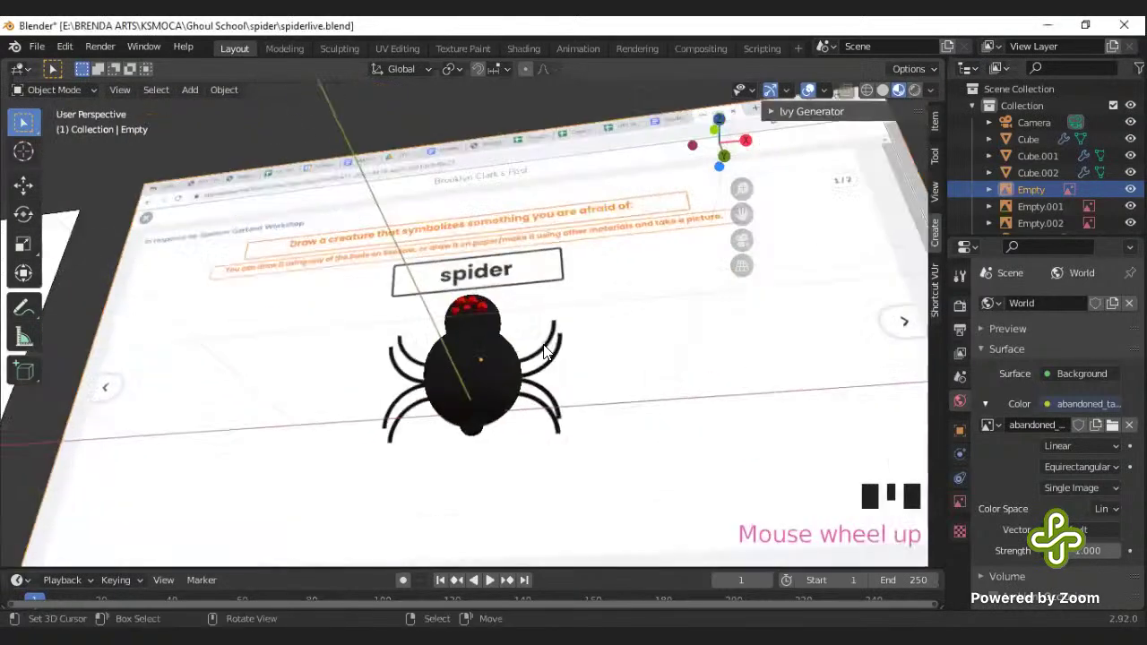
pyautogui.moveTo(597, 338); pyautogui.dragTo(450, 348, button='middle')
pyautogui.press('KP_1')
pyautogui.scroll(1, 451, 351)
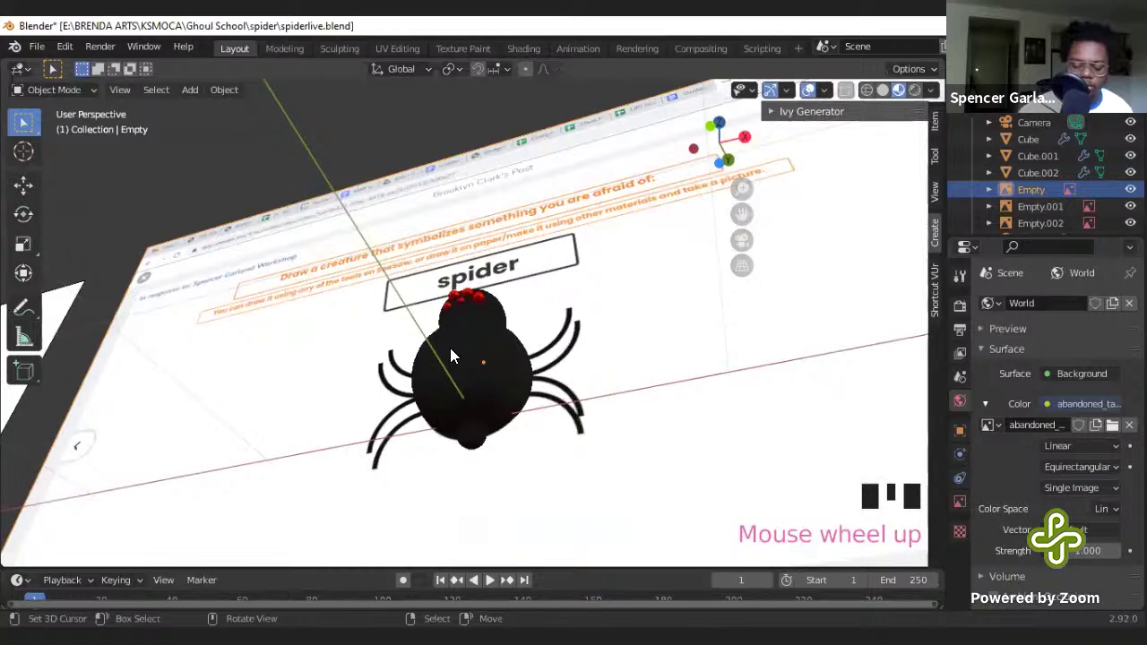
pyautogui.scroll(1, 487, 392)
pyautogui.moveTo(486, 398)
pyautogui.mouseDown(button='middle')
pyautogui.moveTo(523, 392)
pyautogui.moveTo(523, 430)
pyautogui.moveTo(508, 385)
pyautogui.moveTo(405, 290)
pyautogui.moveTo(471, 259)
pyautogui.moveTo(533, 444)
pyautogui.moveTo(561, 464)
pyautogui.moveTo(560, 430)
pyautogui.mouseUp(button='middle')
pyautogui.scroll(3, 507, 386)
pyautogui.scroll(-5, 532, 444)
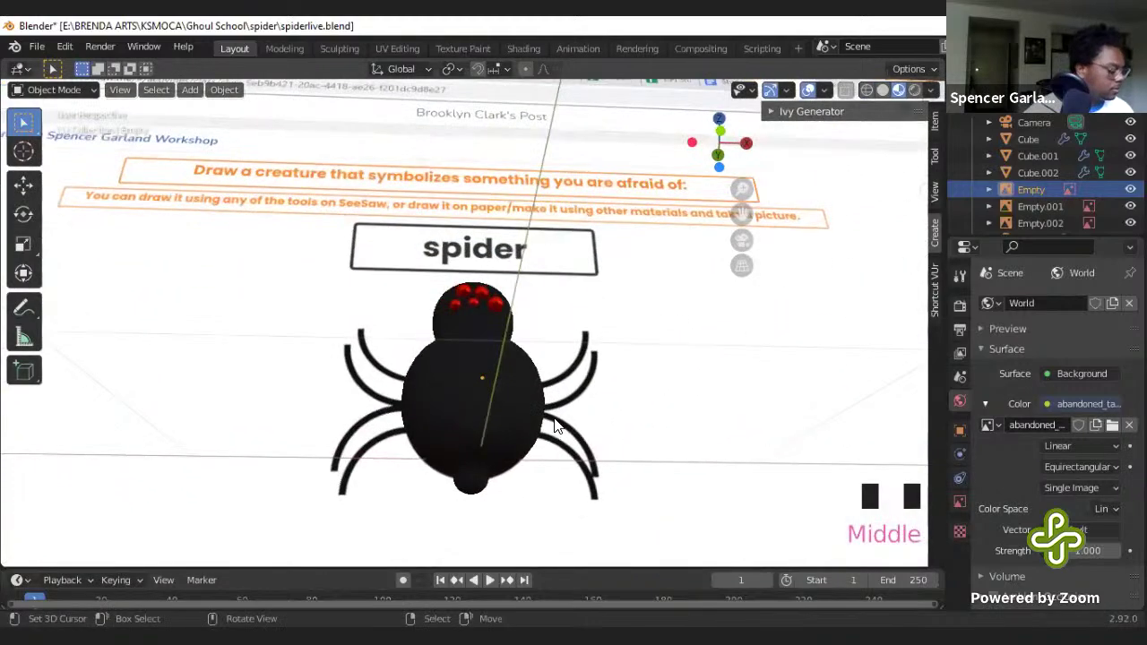
# - Add a Bezier curve to the scene as the base for the spider's first leg
pyautogui.scroll(-1, 615, 430)
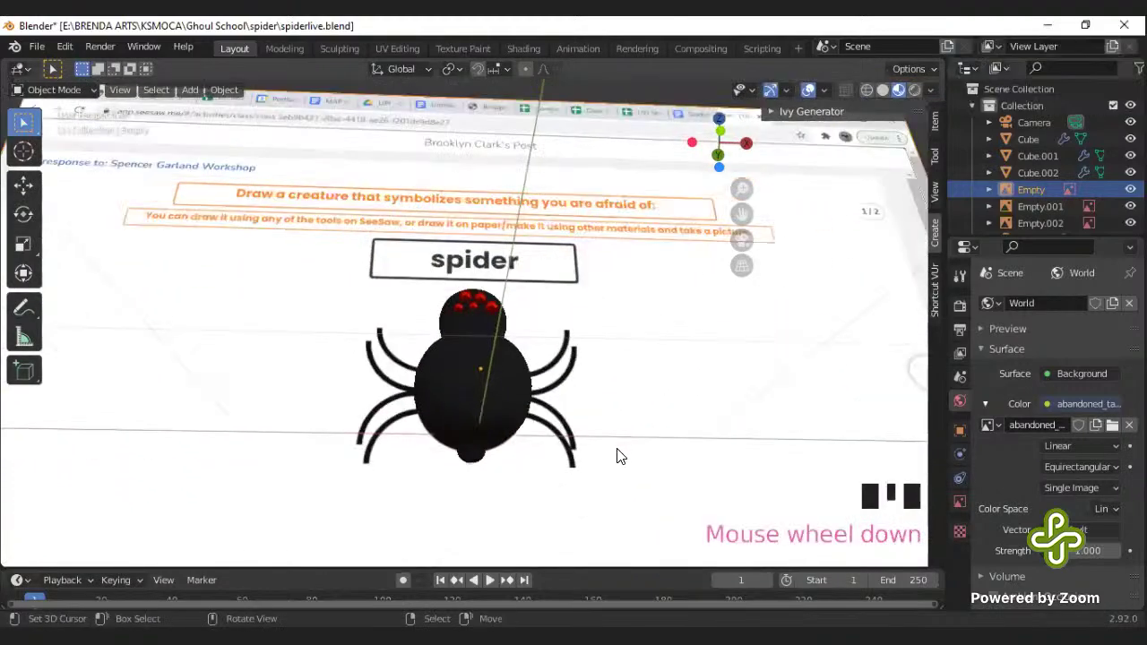
pyautogui.moveTo(617, 456)
pyautogui.mouseDown(button='middle')
pyautogui.moveTo(532, 505)
pyautogui.moveTo(397, 466)
pyautogui.moveTo(469, 481)
pyautogui.moveTo(613, 456)
pyautogui.moveTo(583, 409)
pyautogui.mouseUp(button='middle')
pyautogui.scroll(5, 612, 457)
pyautogui.hotkey('shift', 'a')
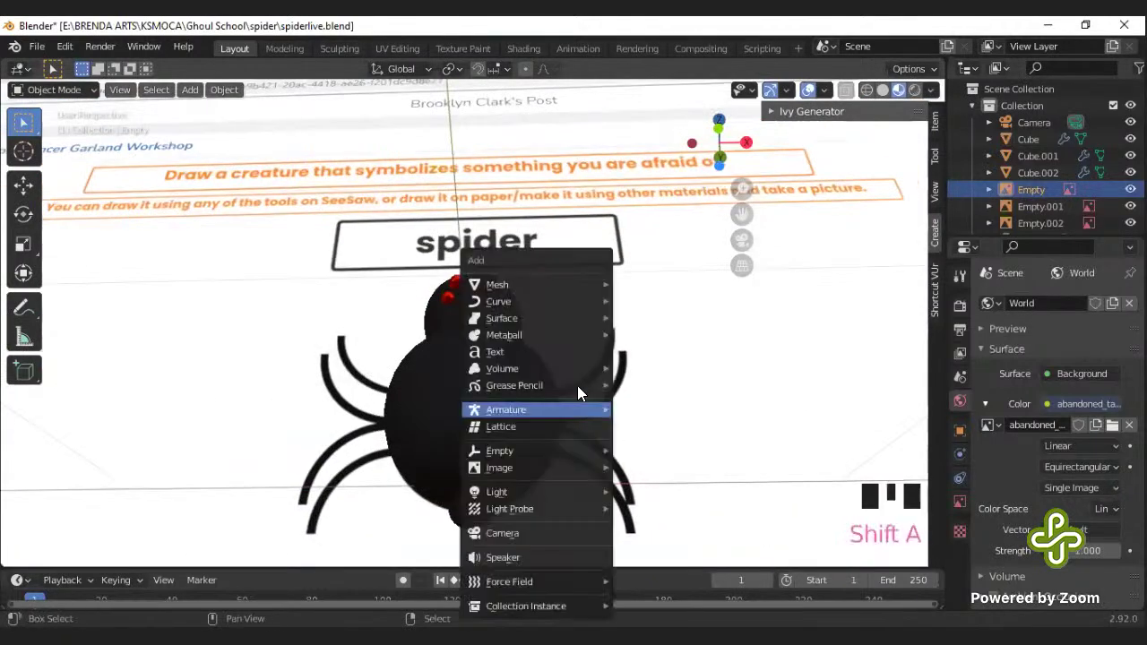
pyautogui.moveTo(518, 296)
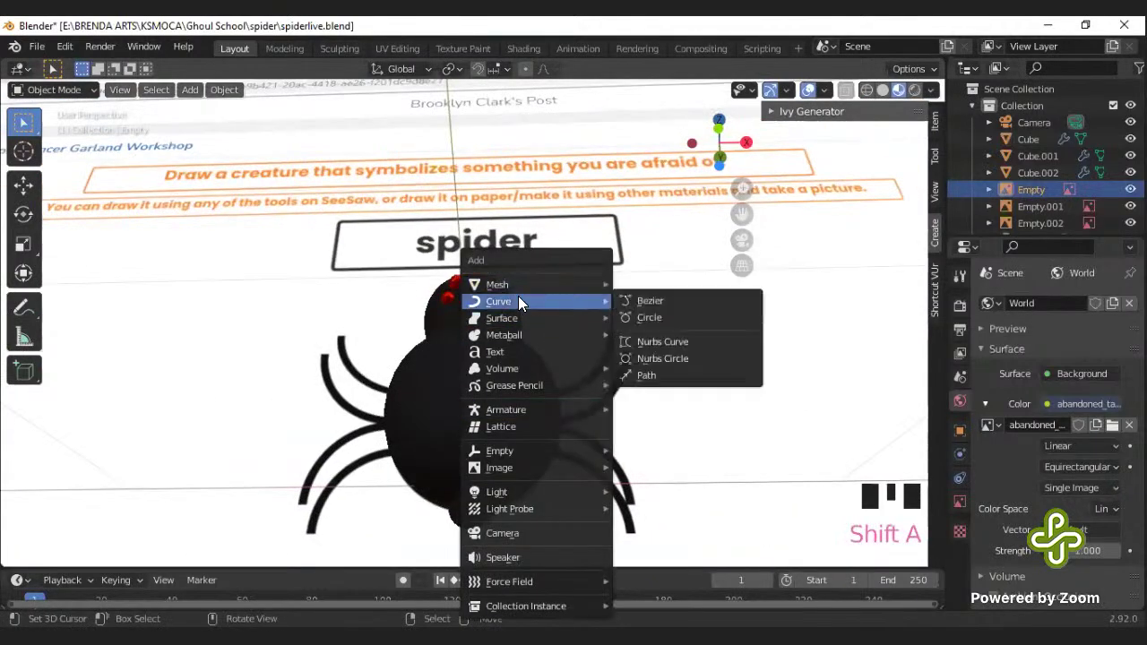
pyautogui.click(647, 302)
# - Raise the Bezier curve along Z to the spider's height and place it beside the body in front view
pyautogui.scroll(-2, 568, 392)
pyautogui.moveTo(569, 391); pyautogui.dragTo(458, 514, button='middle')
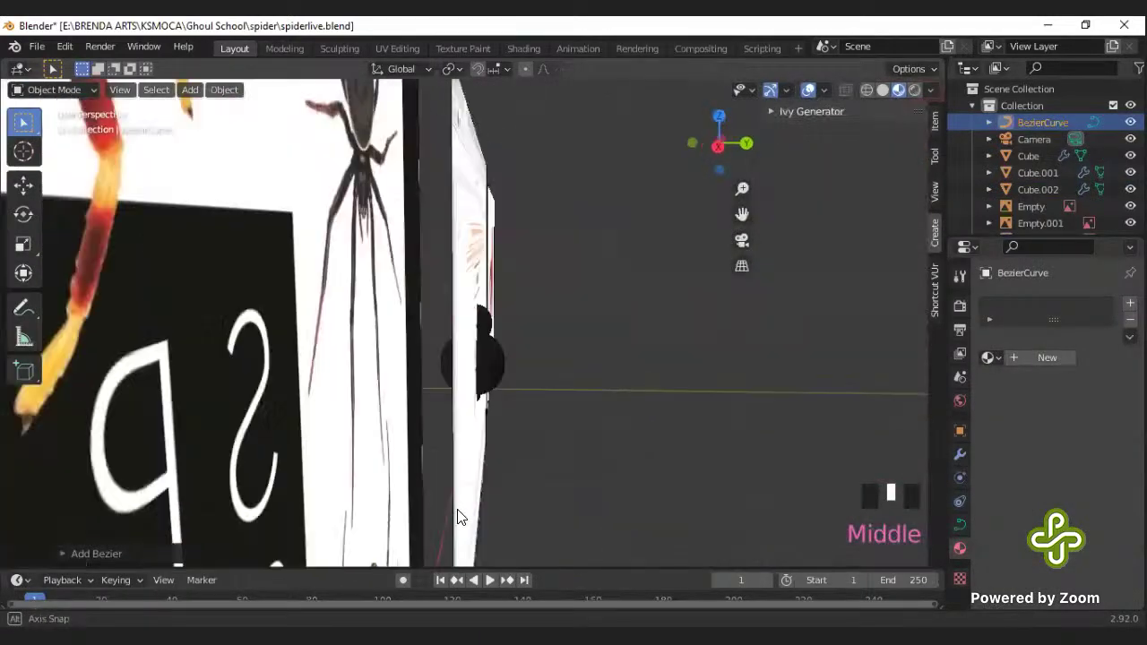
pyautogui.scroll(-6, 414, 463)
pyautogui.press('KP_1')
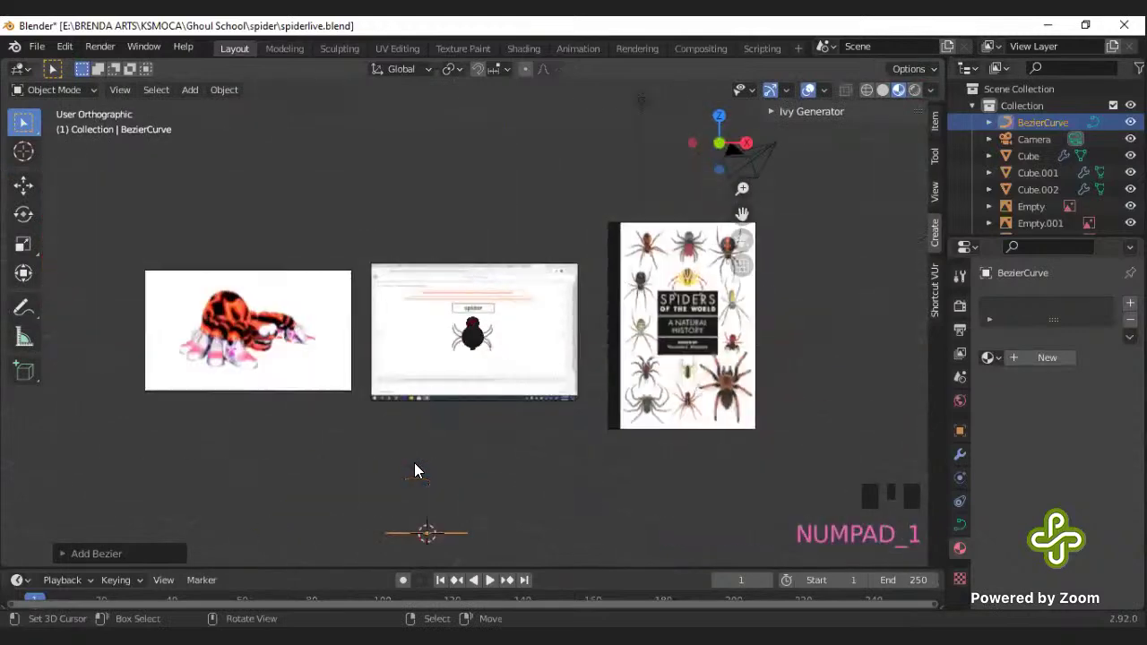
pyautogui.press('g')
pyautogui.press('z')
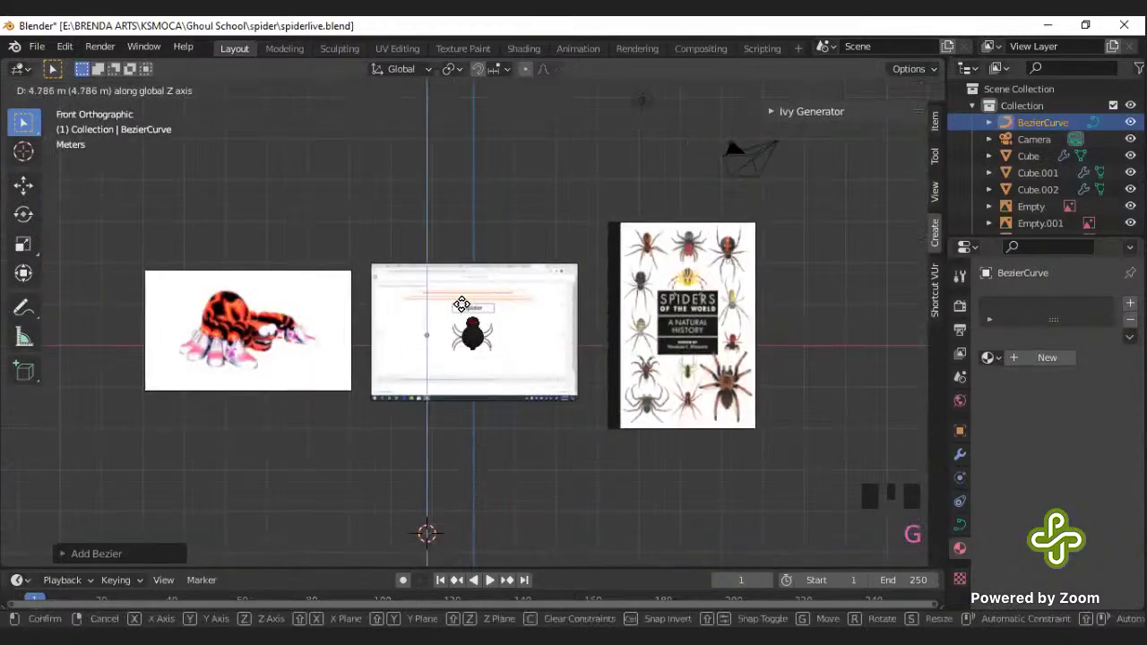
pyautogui.click(462, 309)
pyautogui.press('g')
pyautogui.click(531, 327)
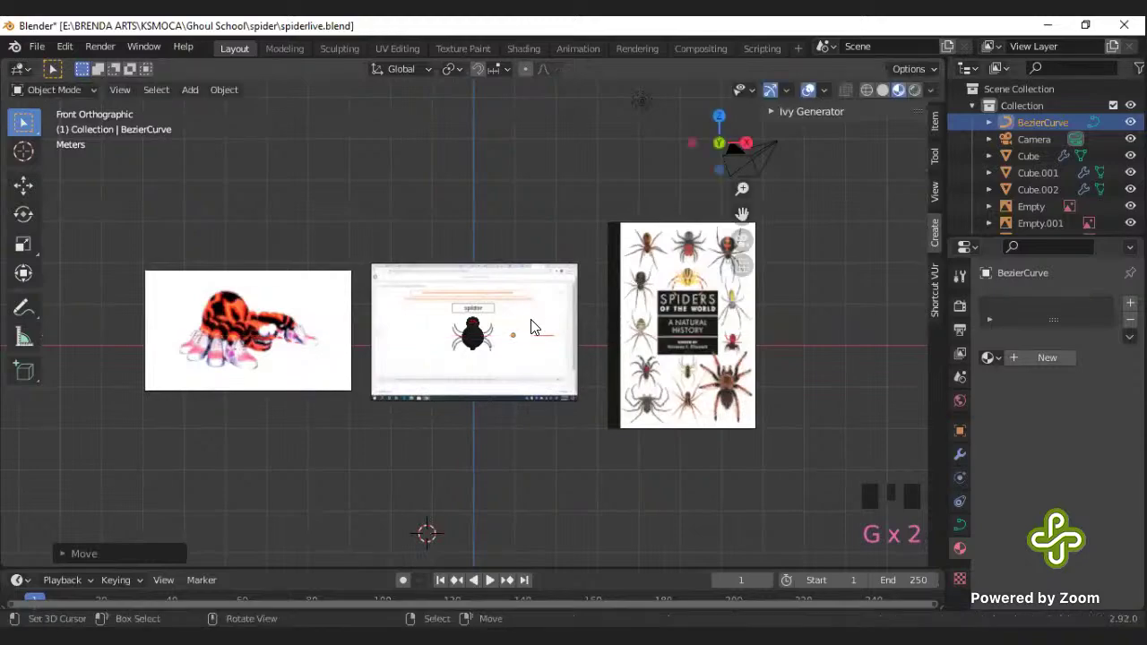
# - Move the curve forward so it sits clear in front of the spider and the reference image
pyautogui.press('KP_Decimal')
pyautogui.moveTo(561, 403); pyautogui.dragTo(463, 412, button='middle')
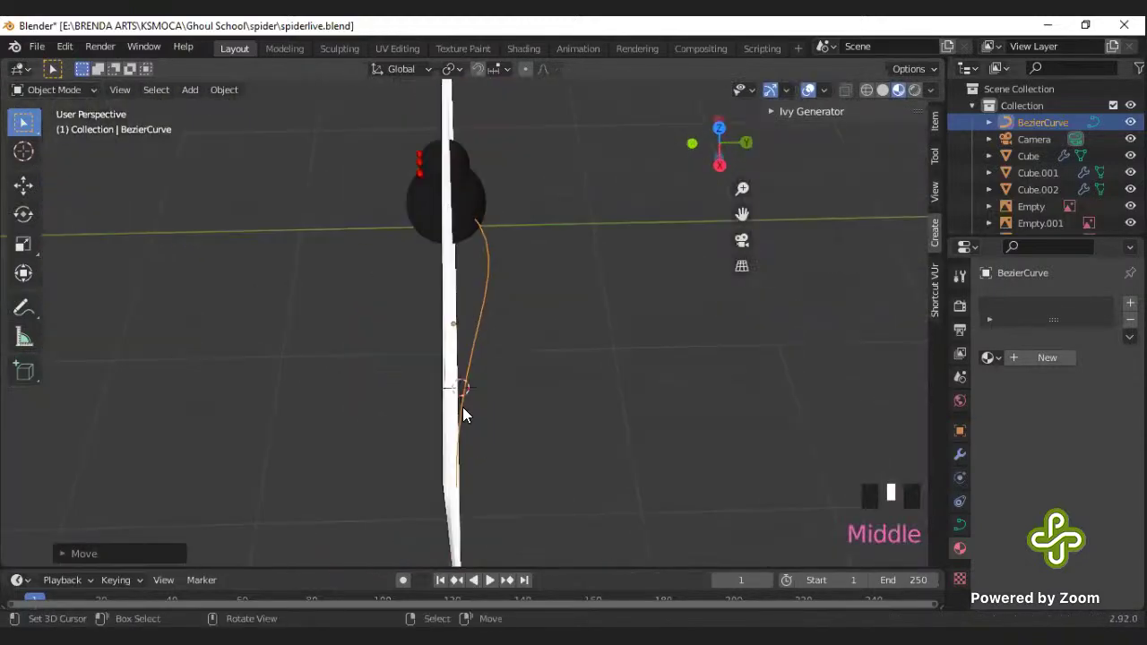
pyautogui.press('g')
pyautogui.click(343, 400)
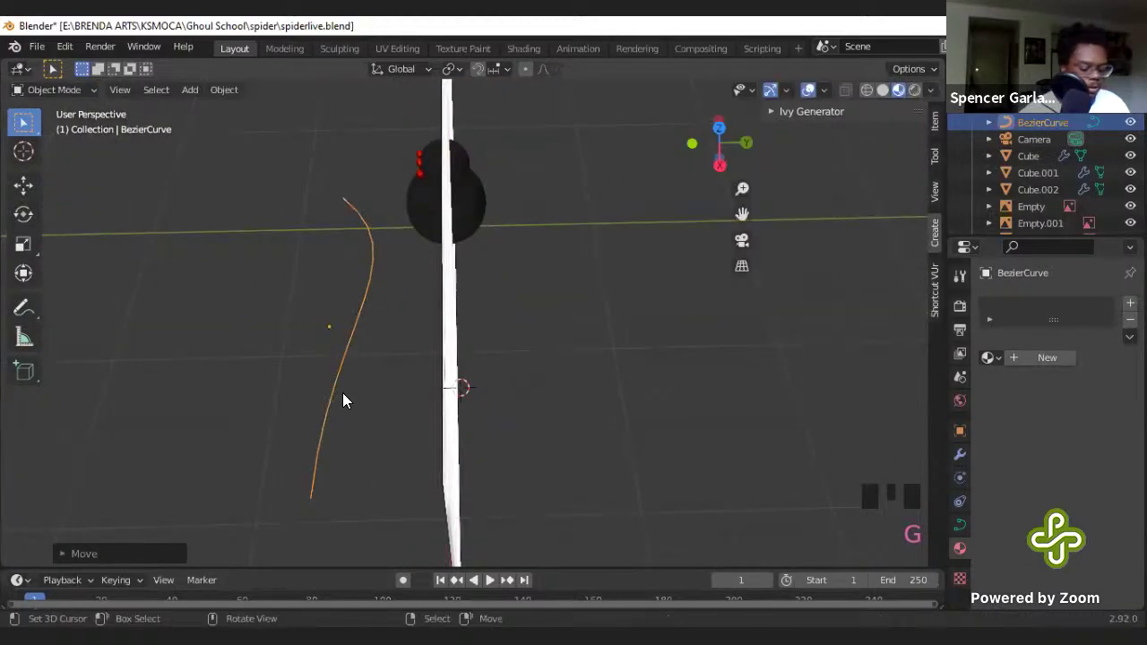
# - Edit the curve in top view, moving the control point nearest the body inward to shorten that end
pyautogui.press('KP_7')
pyautogui.scroll(-1, 358, 393)
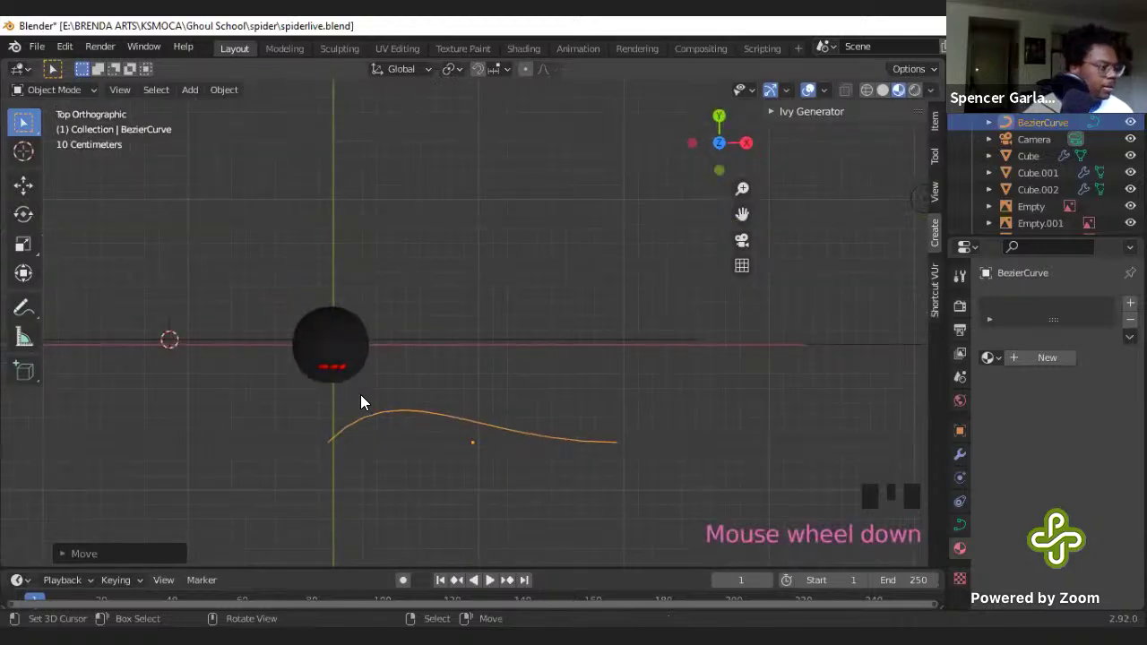
pyautogui.press('Tab')
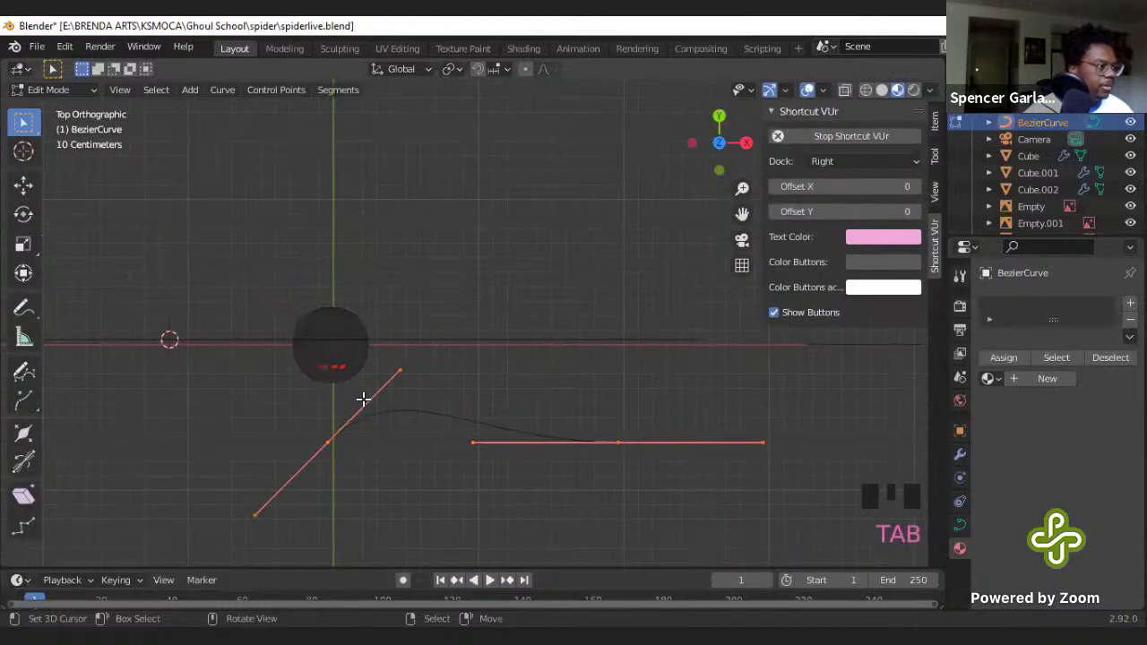
pyautogui.rightClick(342, 440)
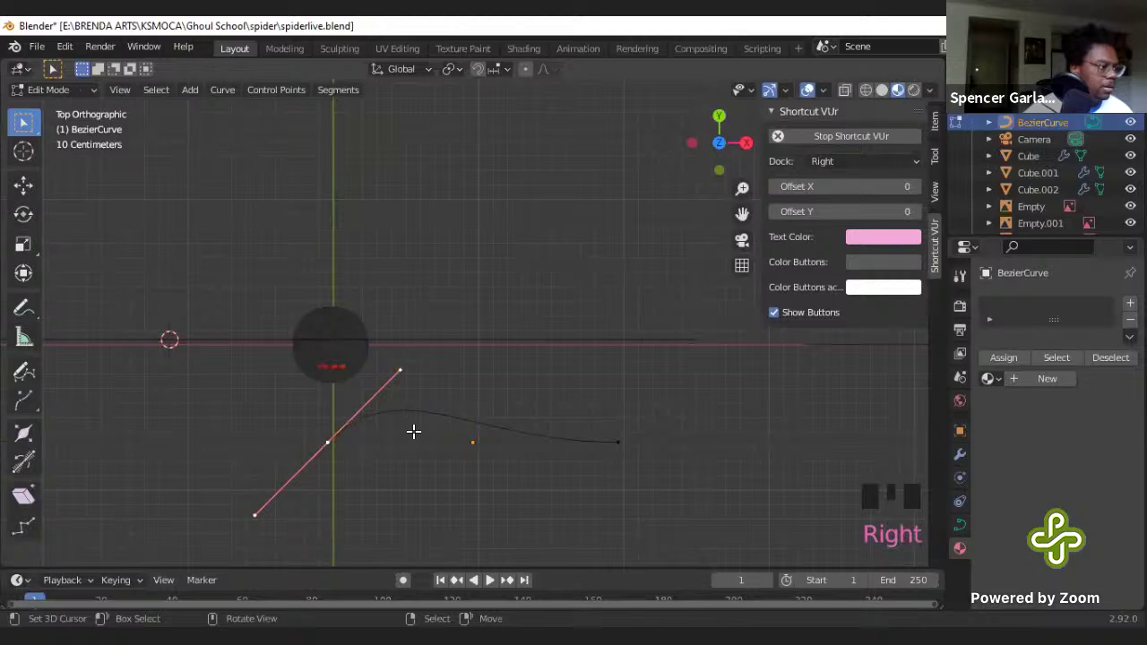
pyautogui.rightClick(444, 416)
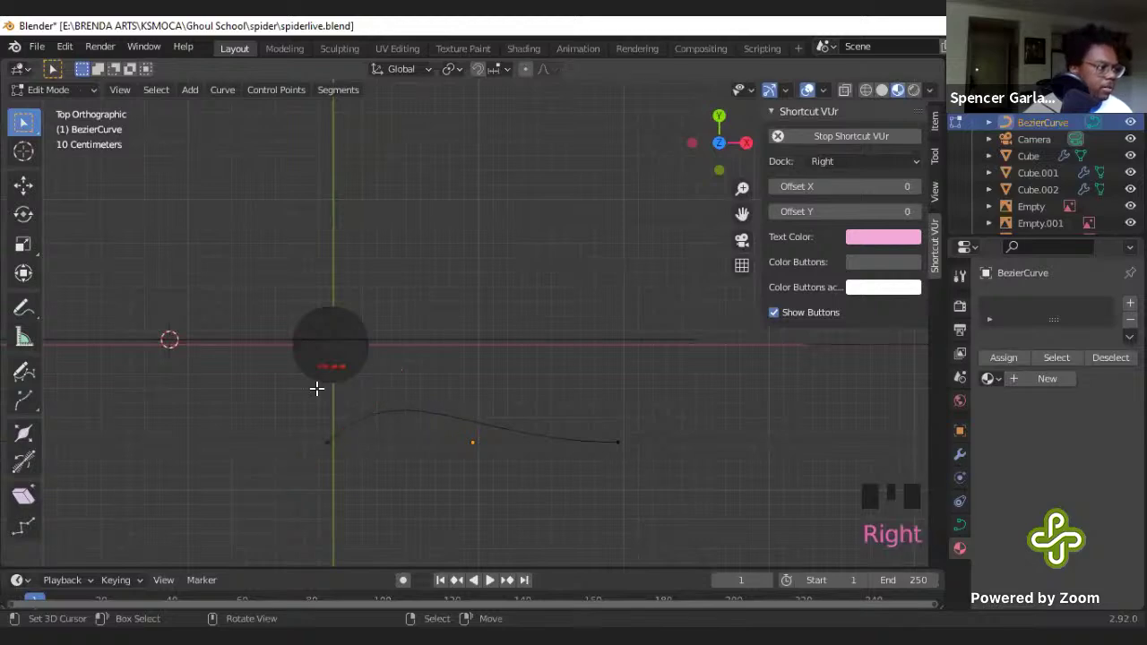
pyautogui.rightClick(331, 413)
pyautogui.press('g')
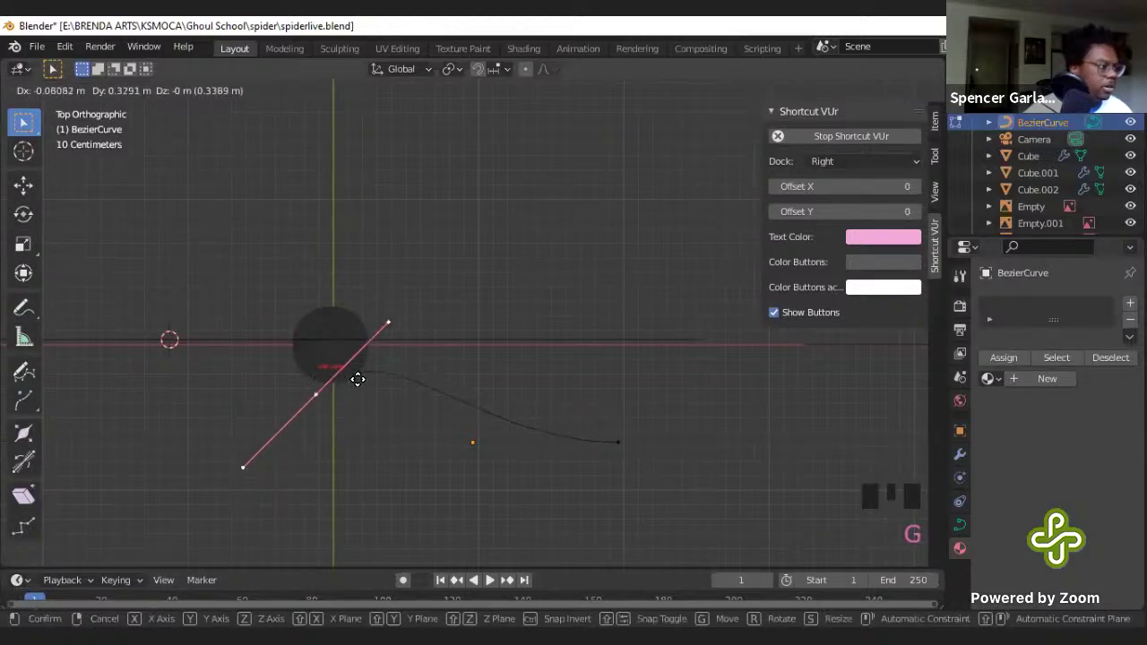
pyautogui.click(396, 388)
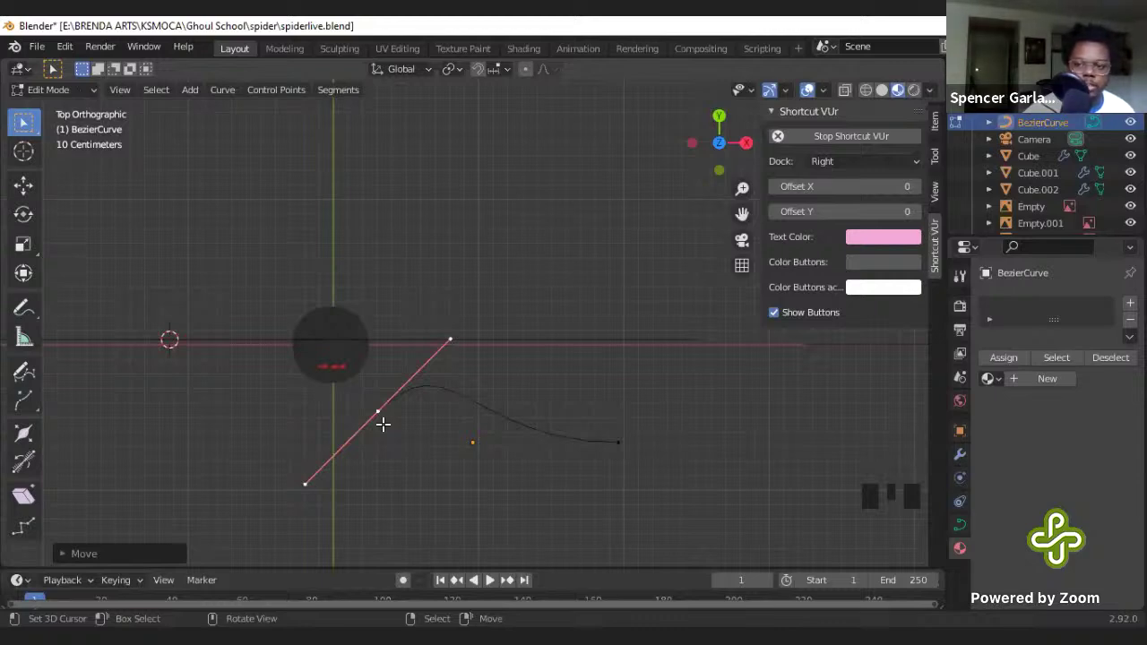
pyautogui.rightClick(383, 423)
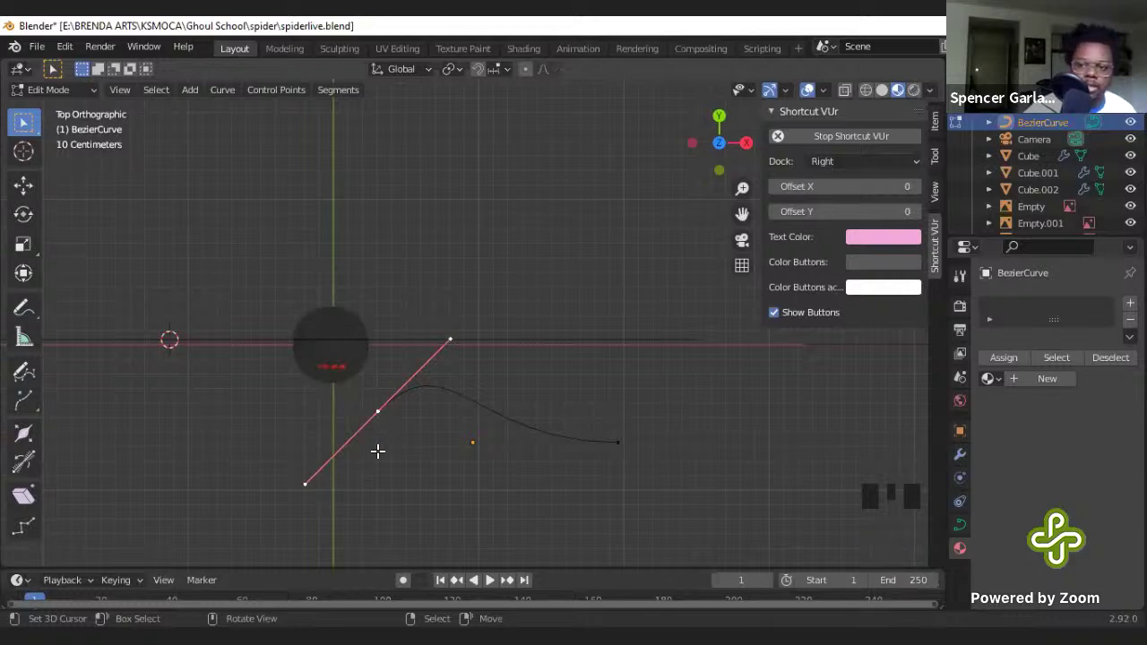
# - Give the curve a round bevel with a depth of 0.08 m to form a tubular leg
pyautogui.moveTo(610, 445); pyautogui.dragTo(896, 409, button='middle')
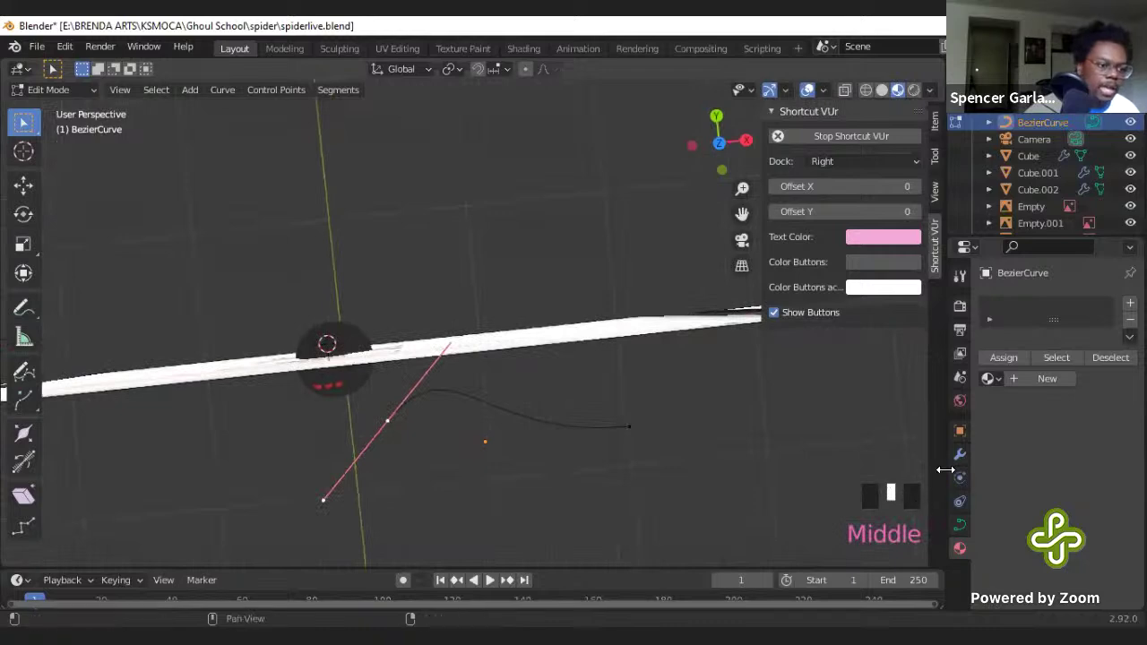
pyautogui.scroll(1, 949, 521)
pyautogui.click(960, 524)
pyautogui.scroll(-7, 1007, 525)
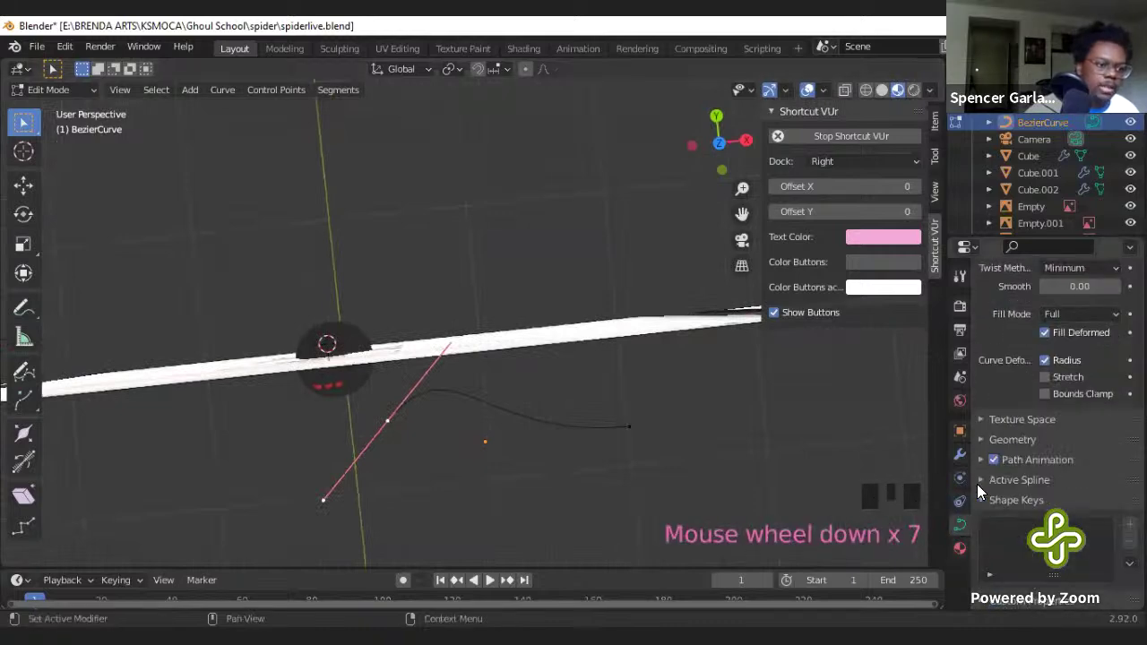
pyautogui.click(982, 440)
pyautogui.scroll(-3, 1030, 502)
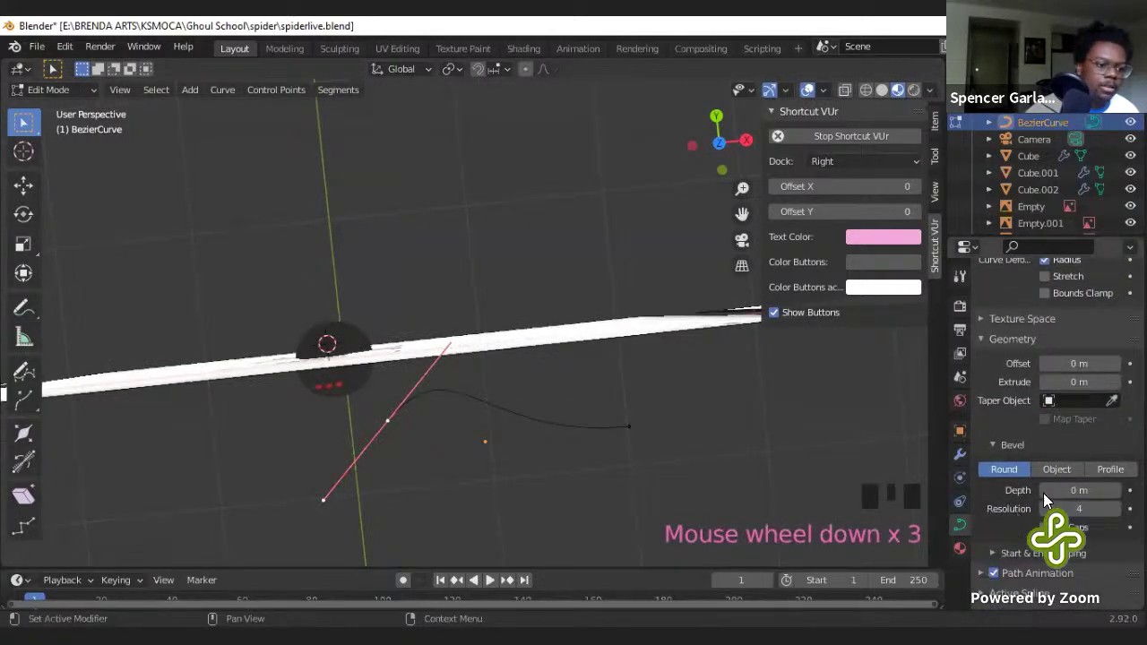
pyautogui.moveTo(1057, 490); pyautogui.dragTo(1089, 490)
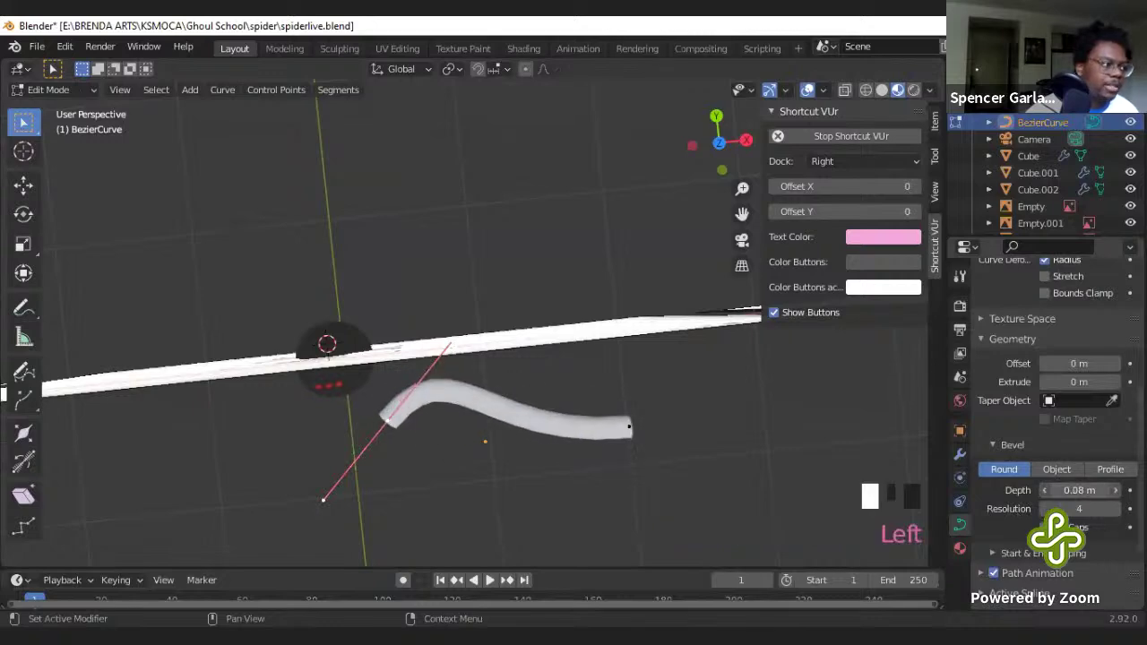
# - Move the leg's far end control point along X toward the body to shorten the leg, and leave curve editing
pyautogui.moveTo(515, 432); pyautogui.dragTo(587, 408, button='middle')
pyautogui.rightClick(605, 415)
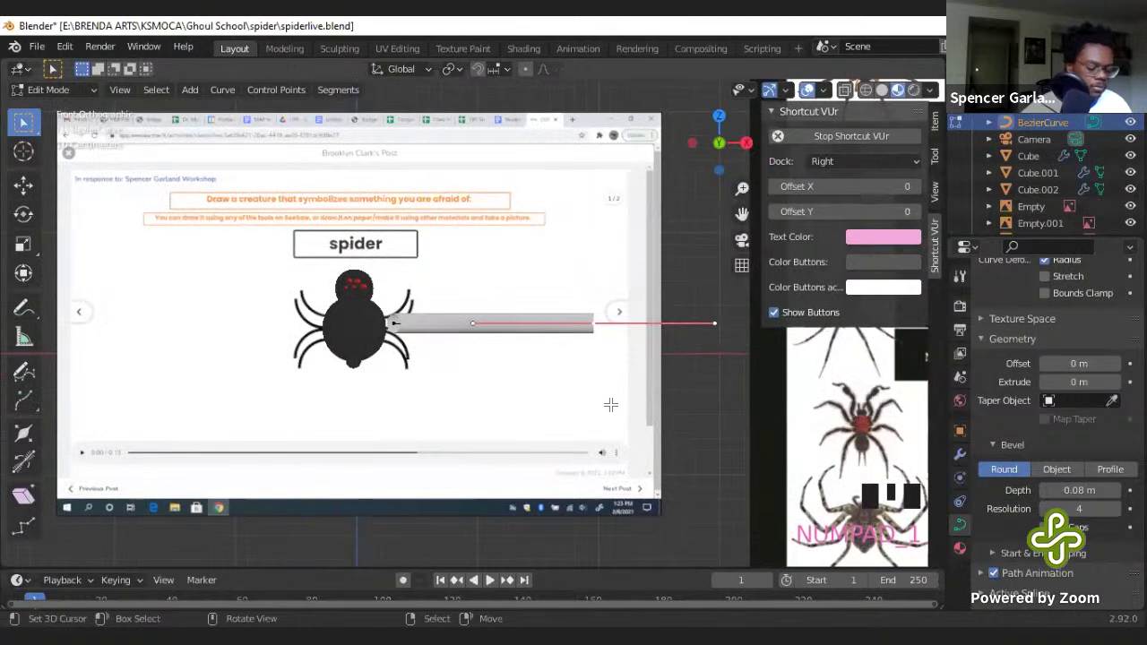
pyautogui.press('KP_7')
pyautogui.press('g')
pyautogui.press('x')
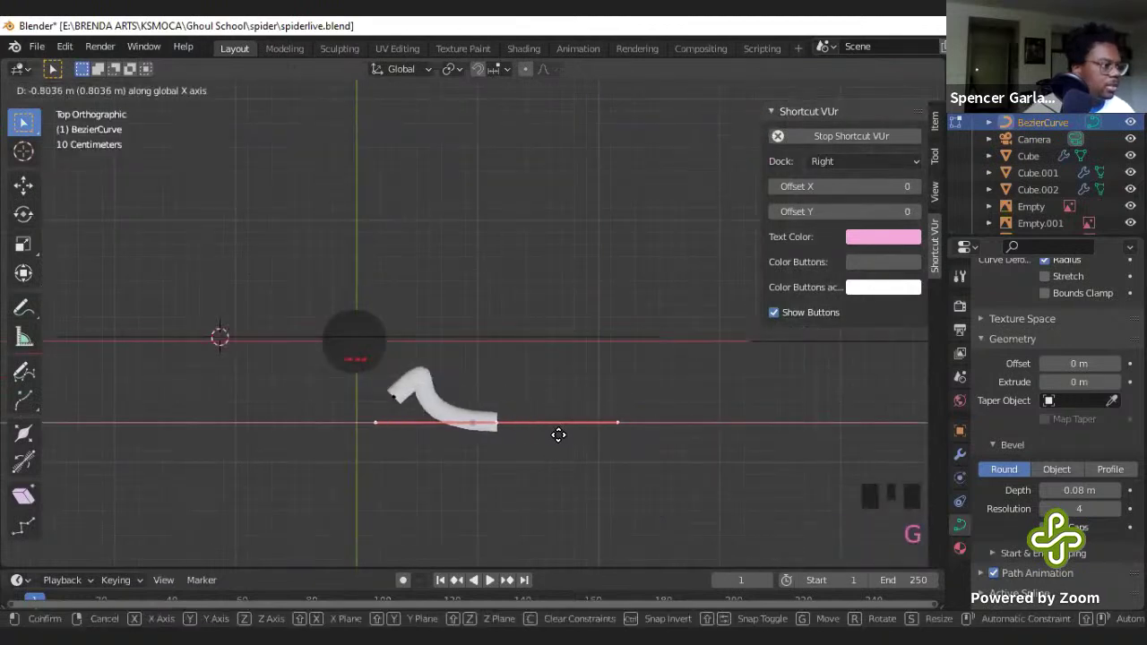
pyautogui.click(580, 434)
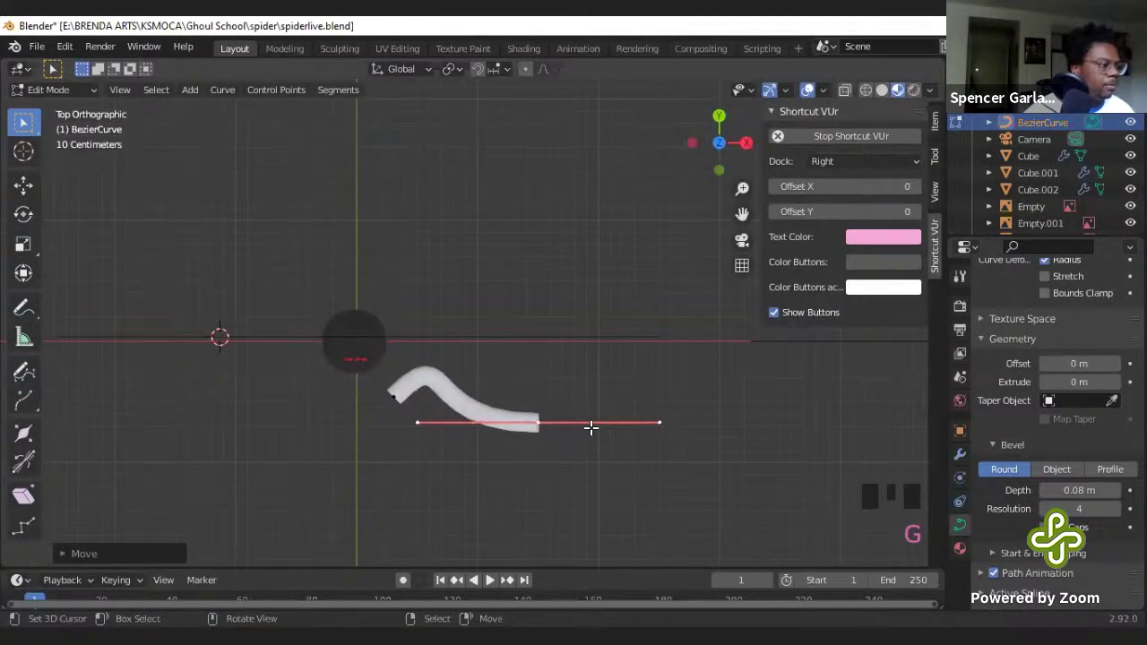
pyautogui.press('Tab')
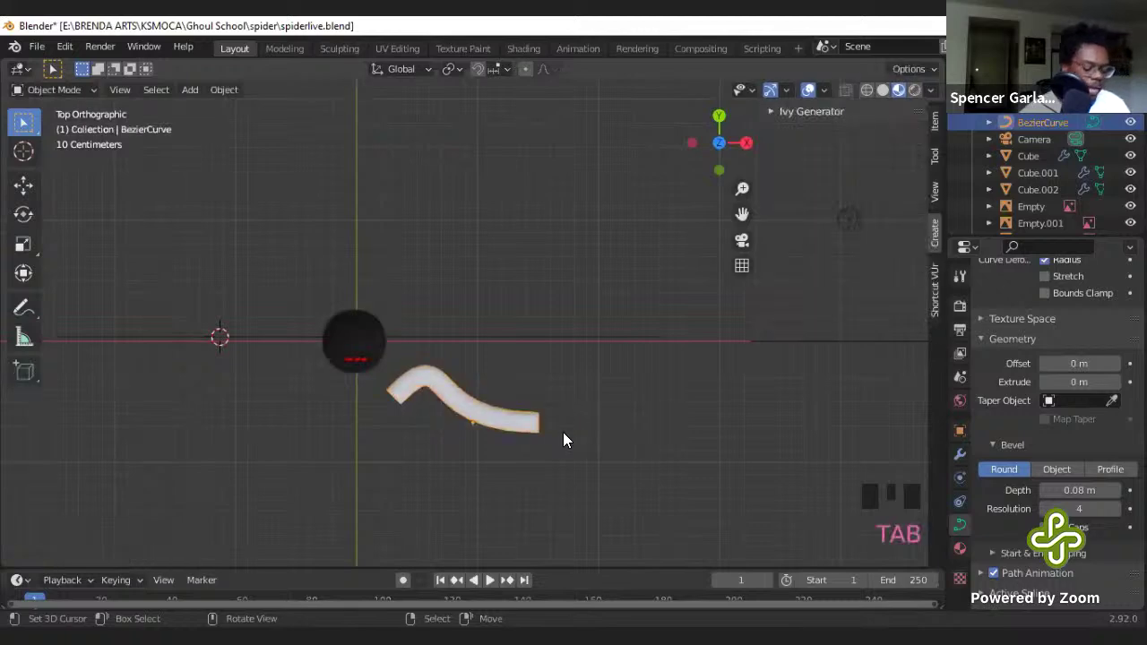
# - Rotate the leg by -90° in the right side view
pyautogui.press('KP_3')
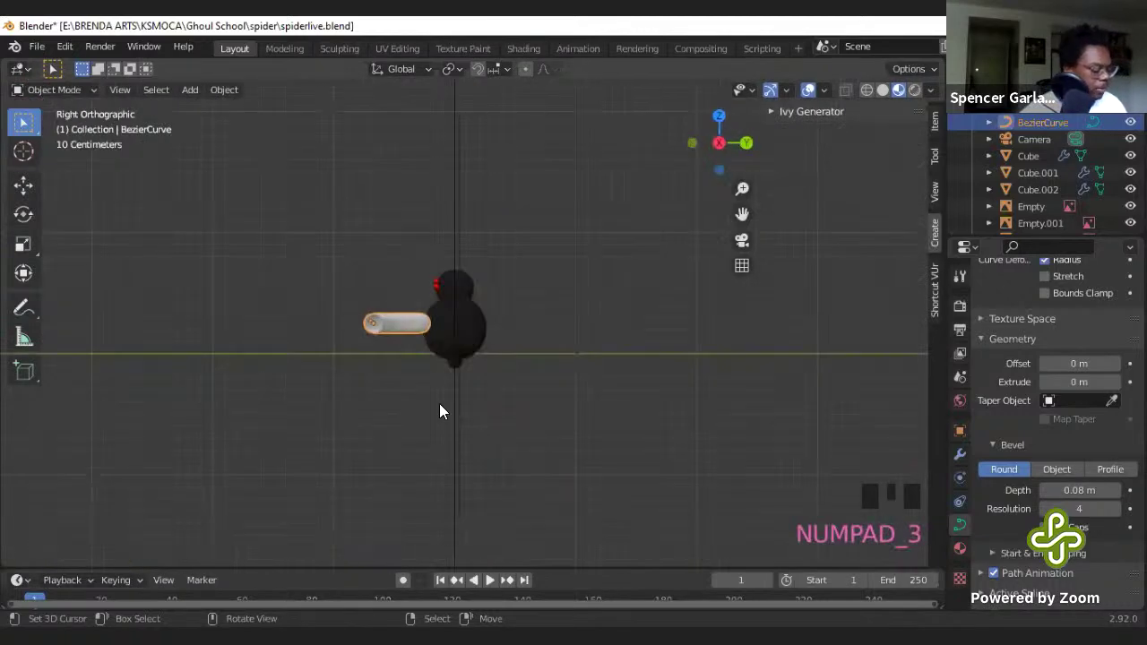
pyautogui.press('-')
pyautogui.press('0')
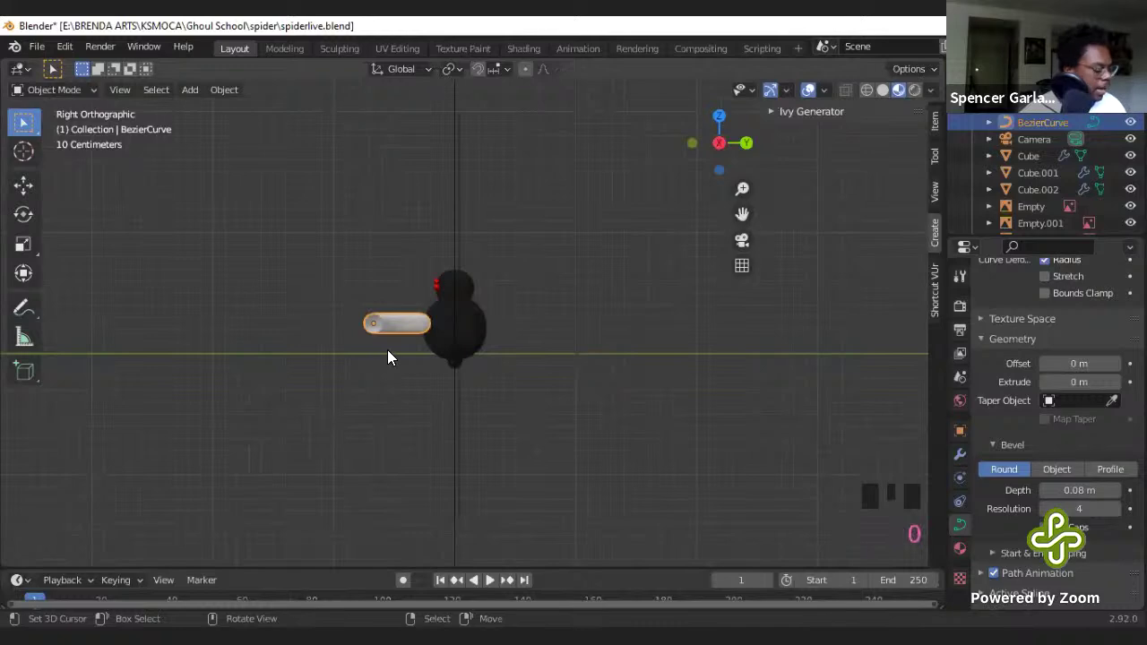
pyautogui.press('r')
pyautogui.write('r')
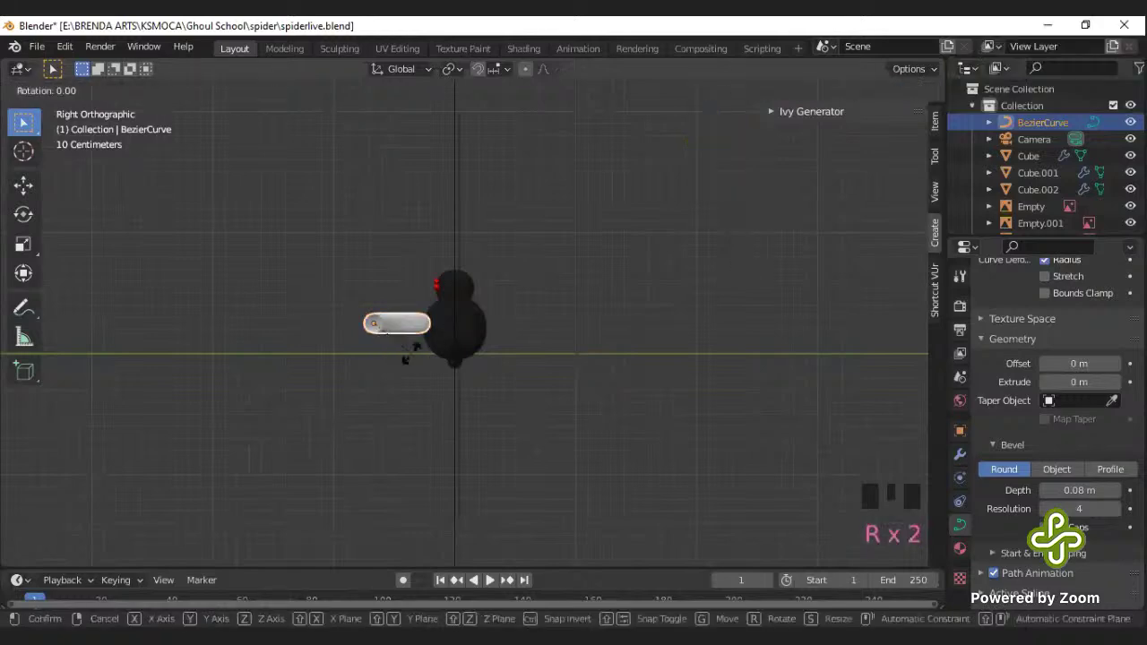
pyautogui.write('-90')
pyautogui.press('Return')
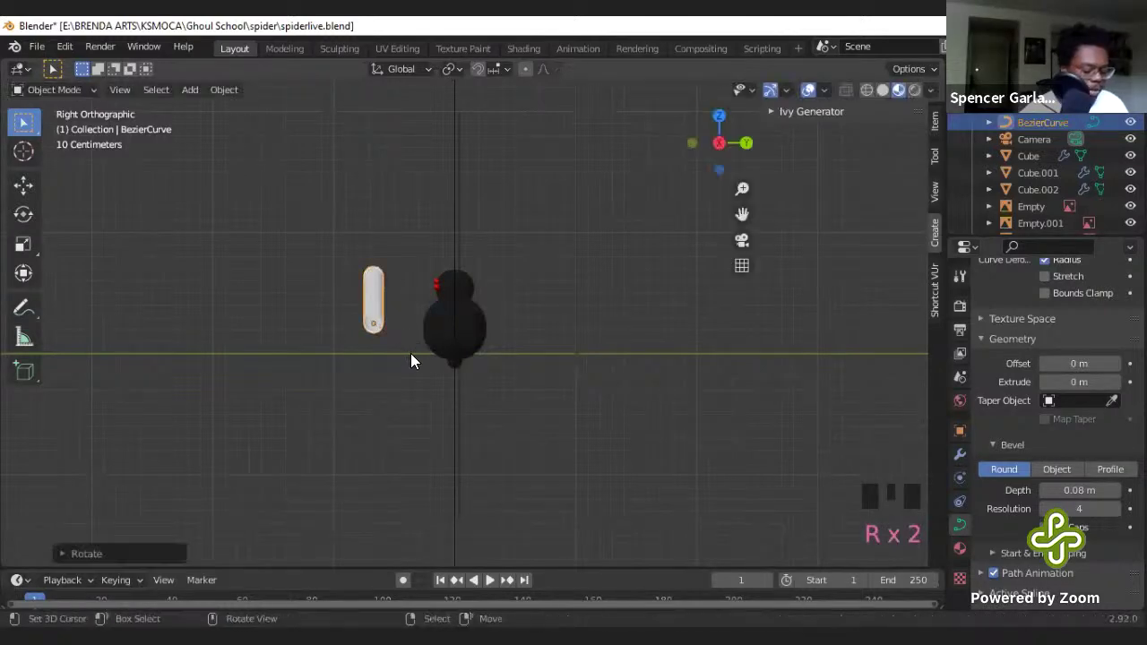
# - Check the leg's orientation and rotate it by another -90° in the right side view
pyautogui.press('KP_1')
pyautogui.moveTo(418, 424); pyautogui.dragTo(460, 450, button='middle')
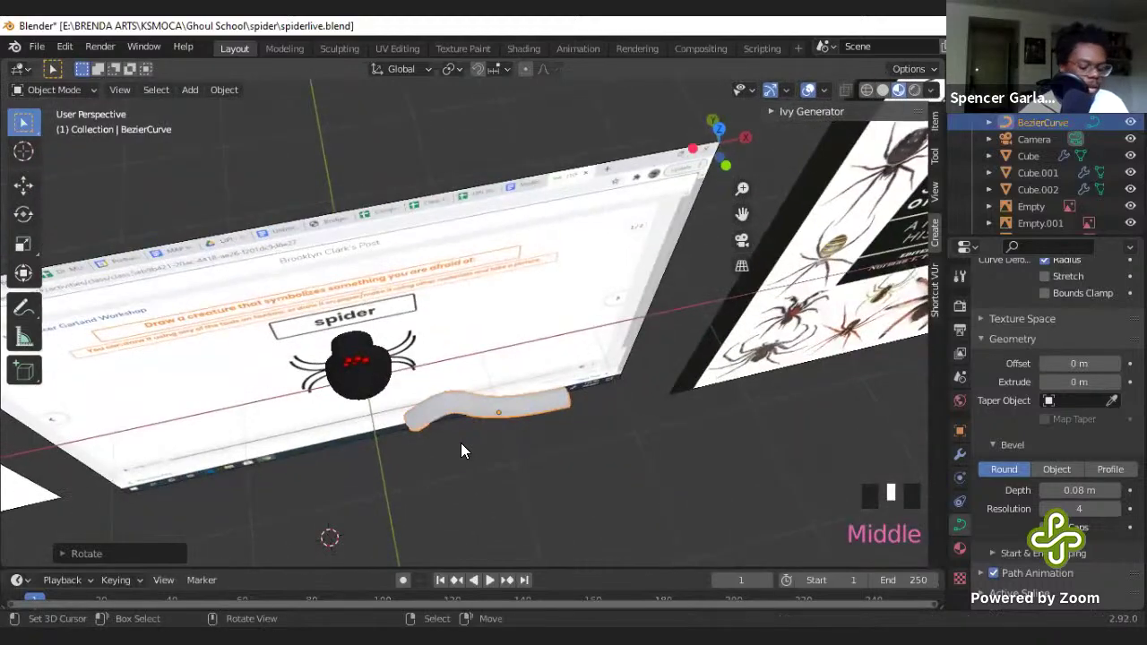
pyautogui.press('KP_7')
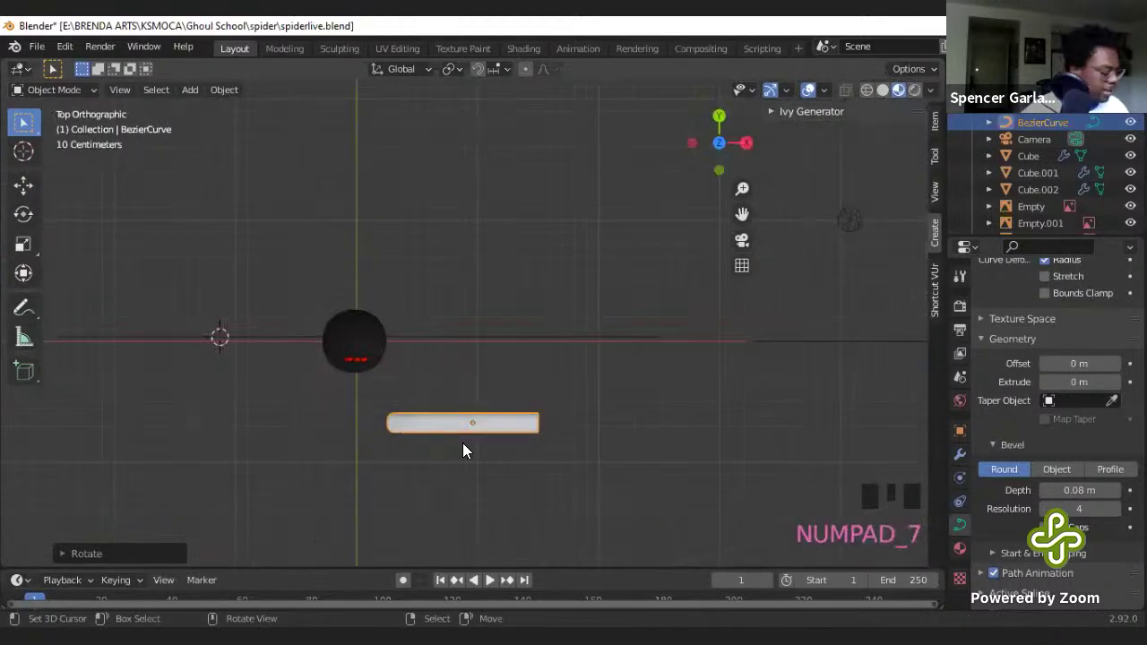
pyautogui.press('KP_3')
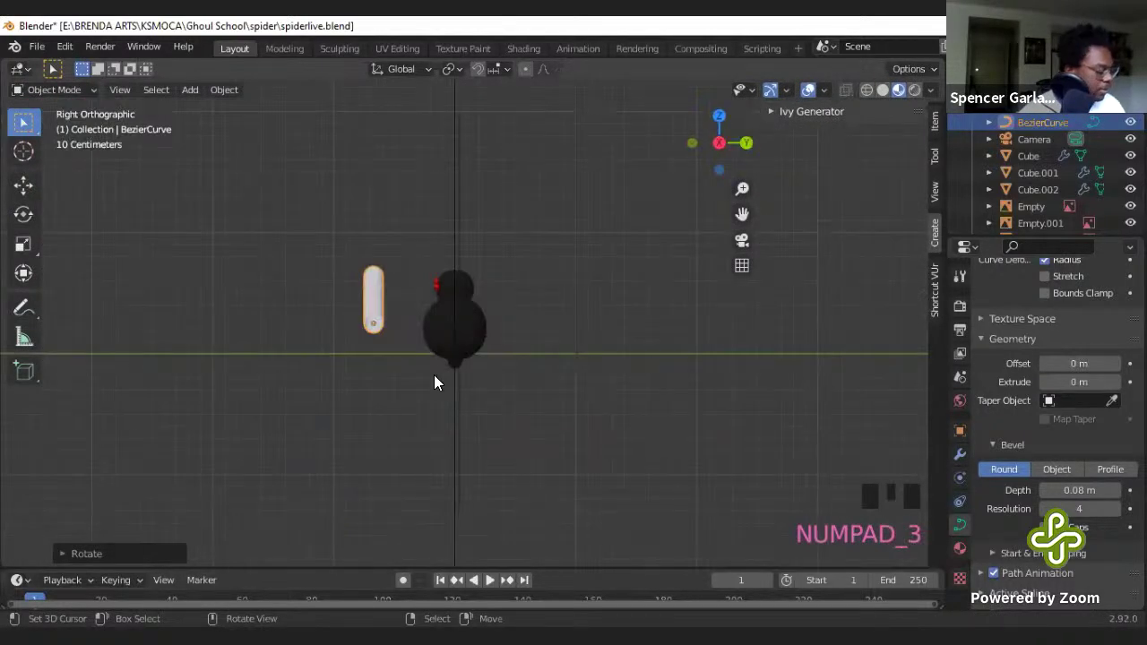
pyautogui.press('r')
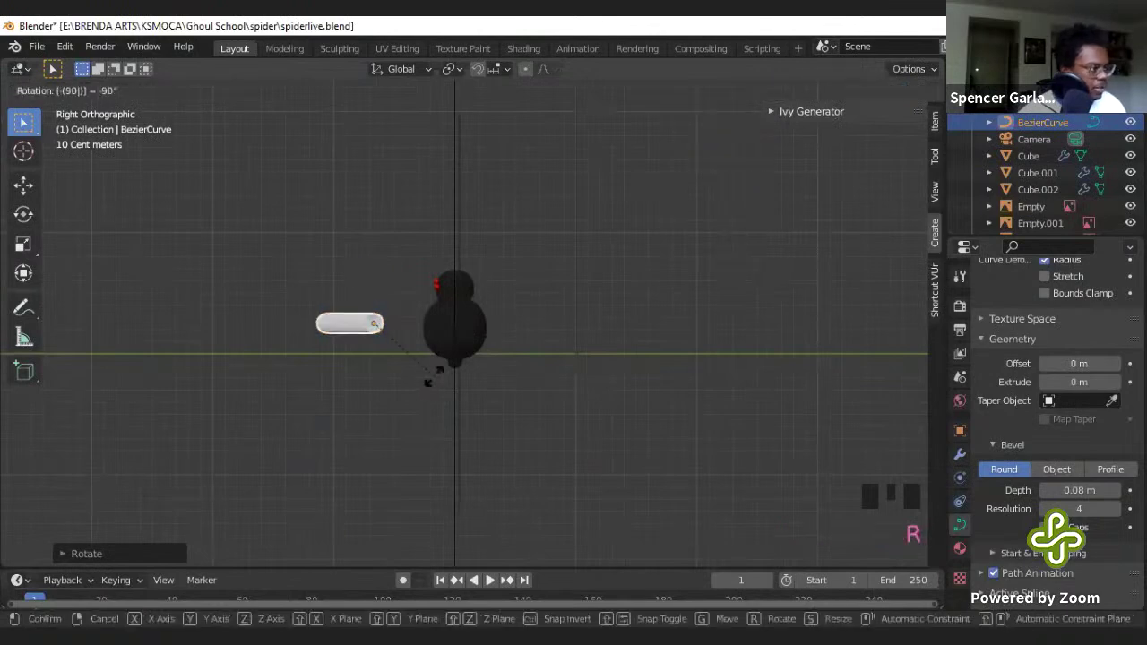
pyautogui.click(434, 374)
# - In top view, move the leg beside the body, scale it down and slide it along X until its end meets the body
pyautogui.press('KP_7')
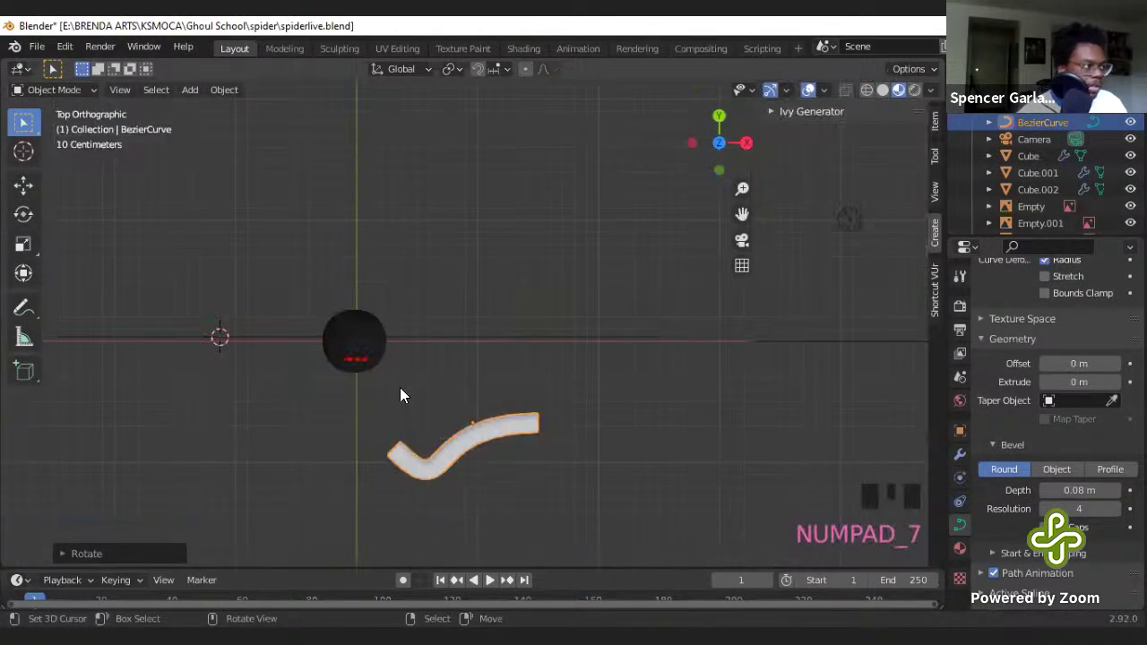
pyautogui.press('g')
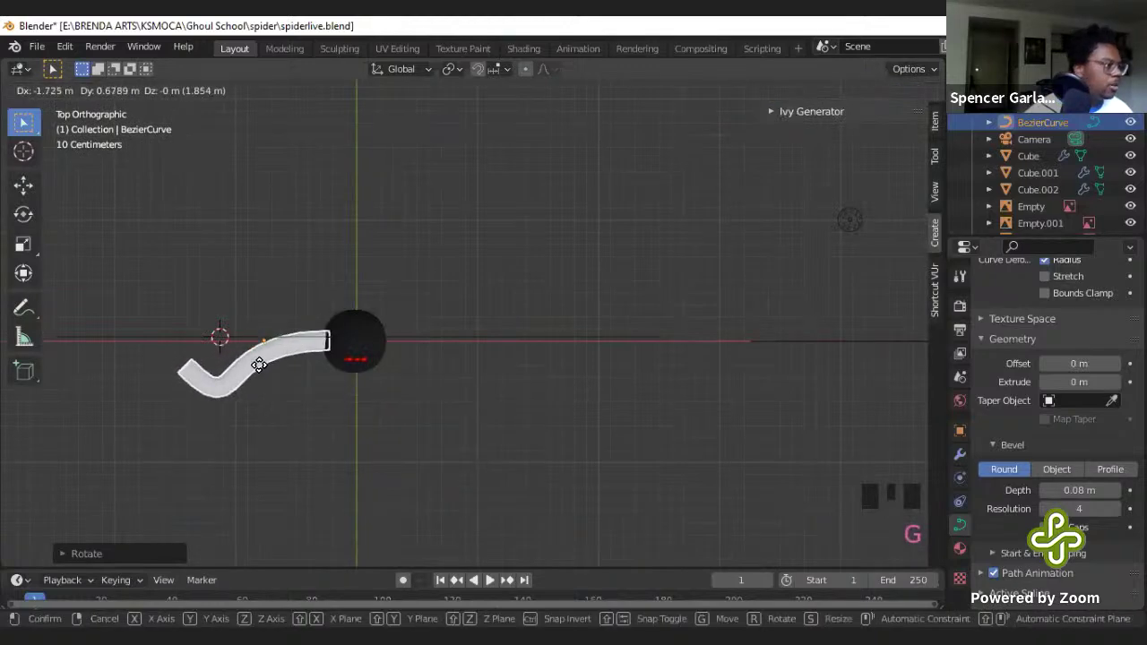
pyautogui.click(269, 363)
pyautogui.press('s')
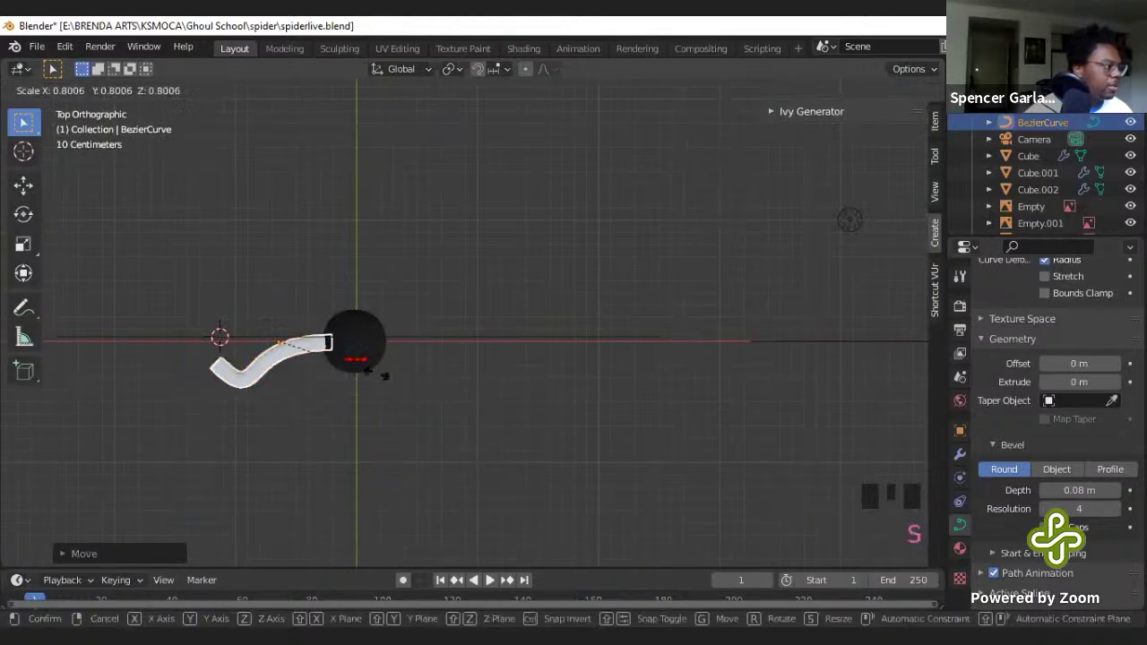
pyautogui.click(281, 358)
pyautogui.press('g')
pyautogui.press('x')
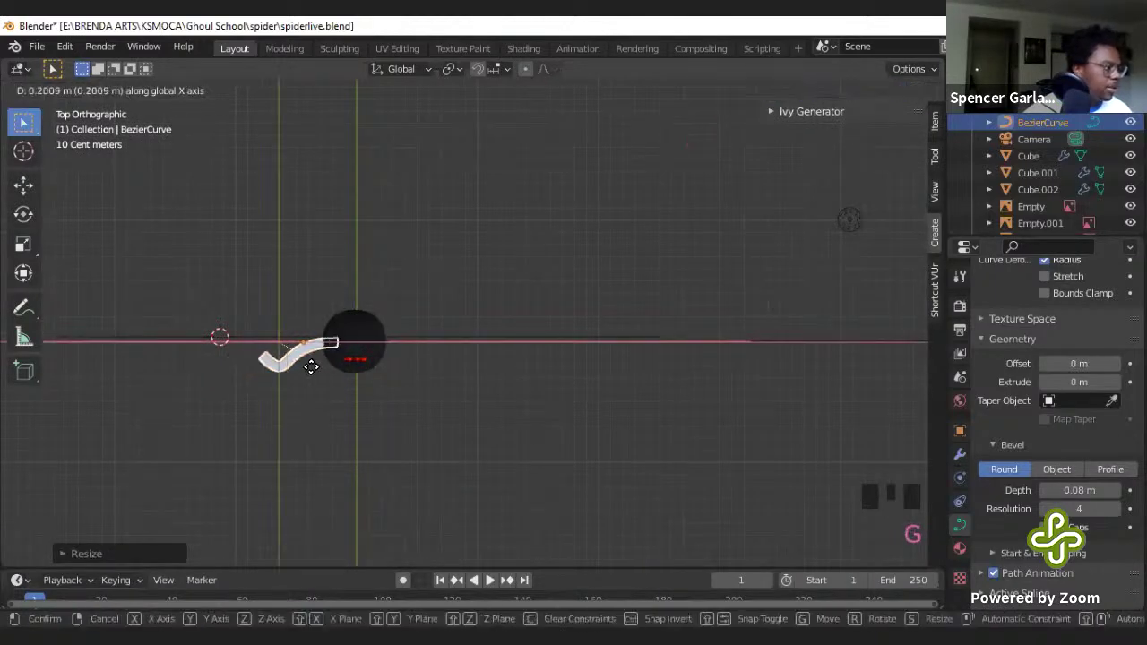
pyautogui.click(325, 355)
# - Open the leg curve for editing and select its outer end control point, with the view set to top
pyautogui.press('KP_Decimal')
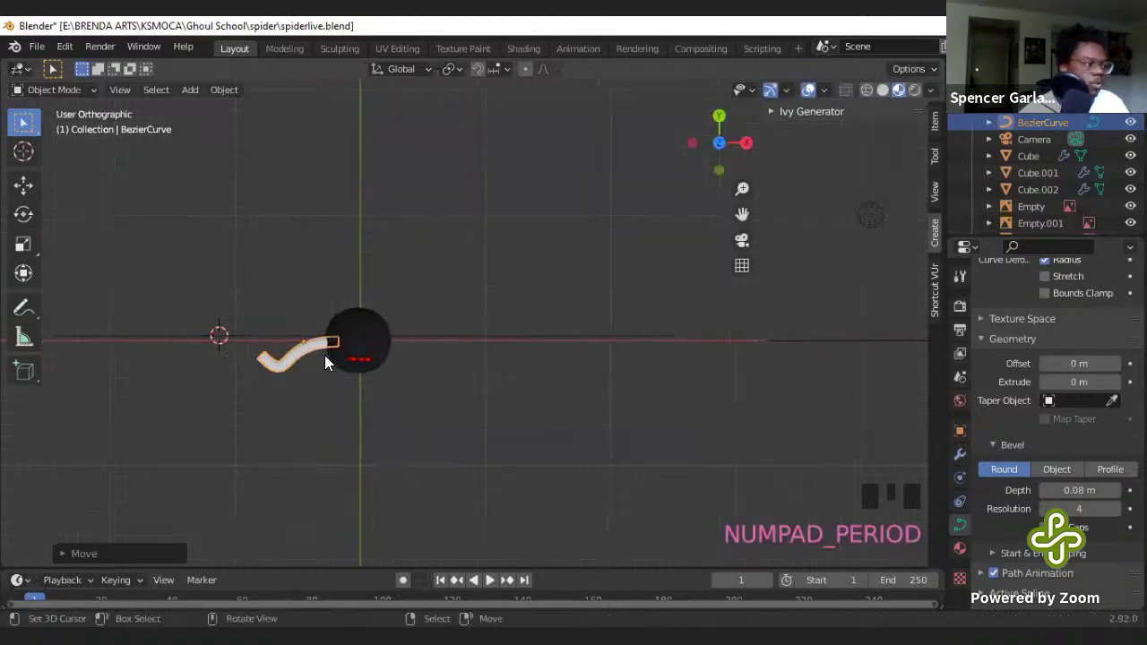
pyautogui.moveTo(473, 411); pyautogui.dragTo(489, 469, button='middle')
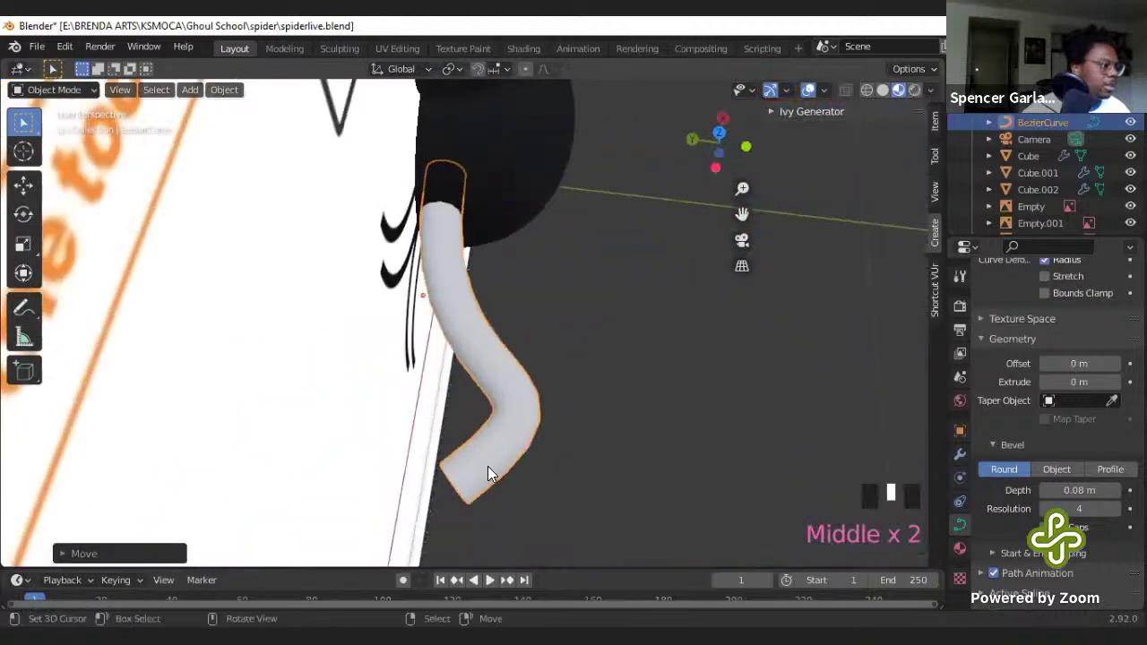
pyautogui.press('Tab')
pyautogui.rightClick(458, 486)
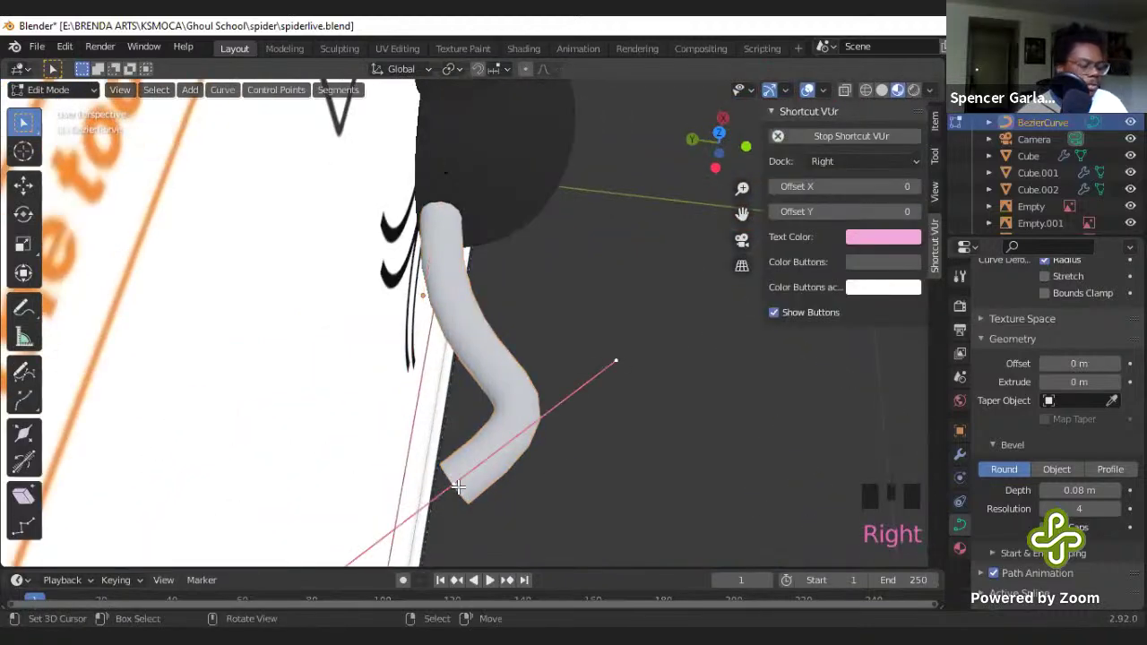
pyautogui.press('KP_7')
pyautogui.press('g')
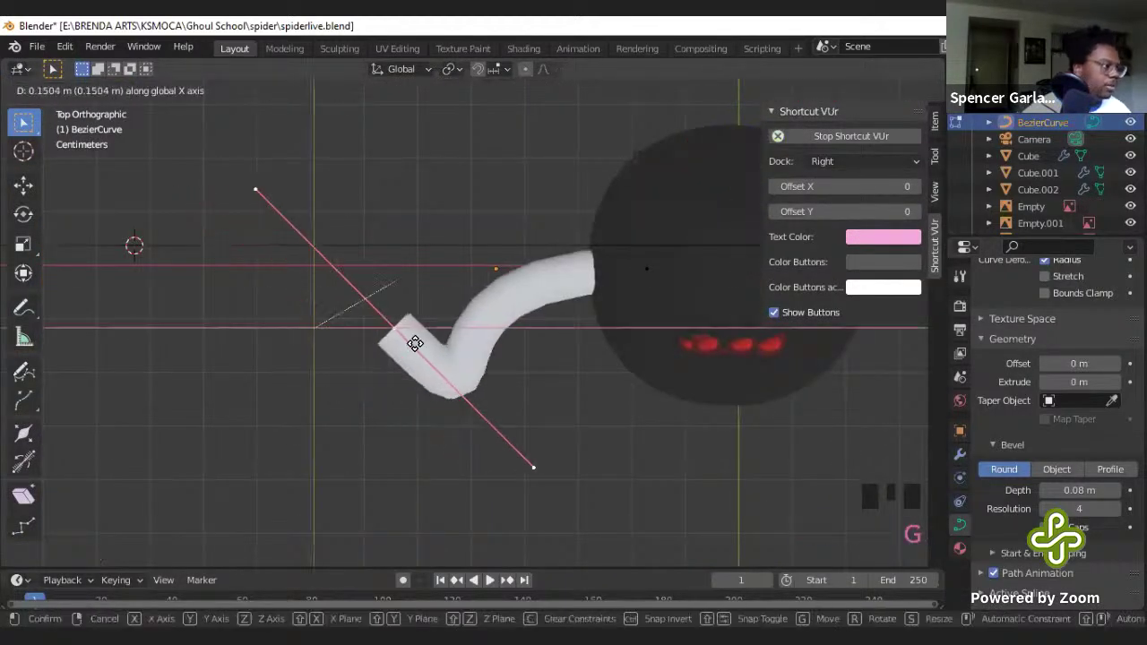
pyautogui.rightClick(344, 336)
pyautogui.press('h')
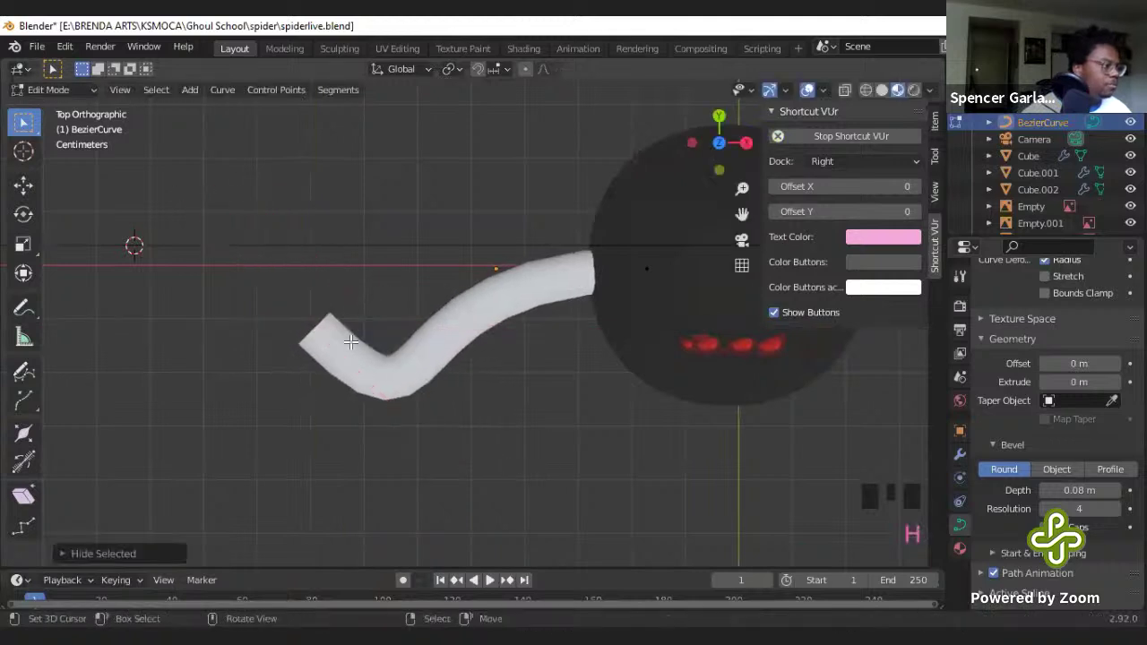
pyautogui.hotkey('ctrl', 'z')
# - Move the leg's outer control point closer to the body in top view and rotate it steeply in front view
pyautogui.press('g')
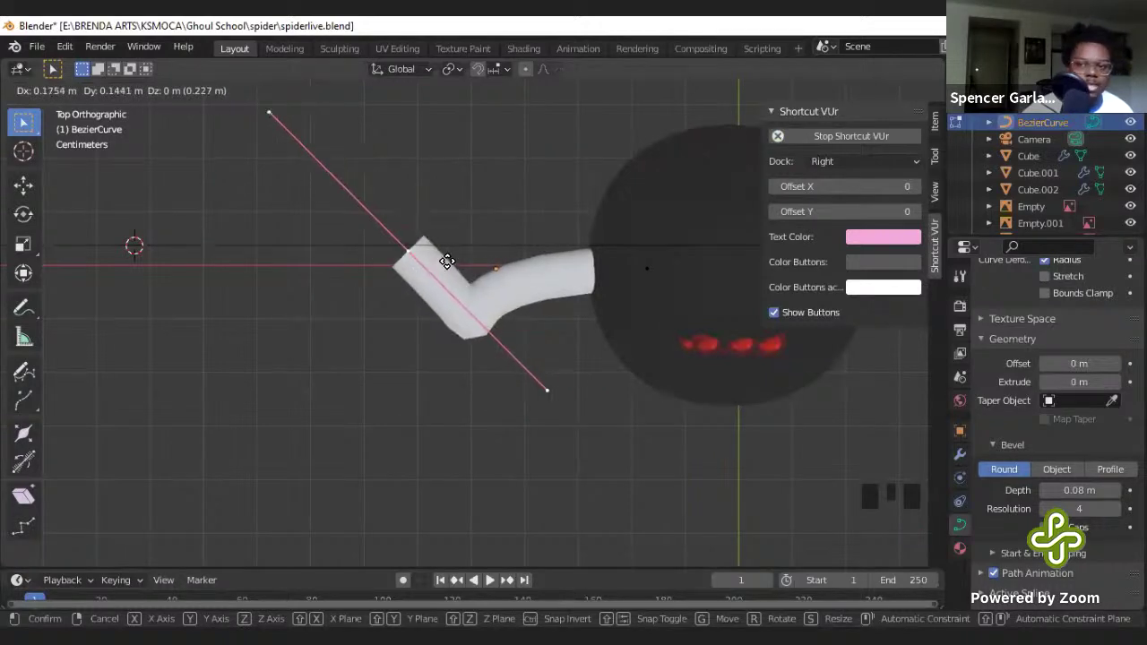
pyautogui.click(449, 259)
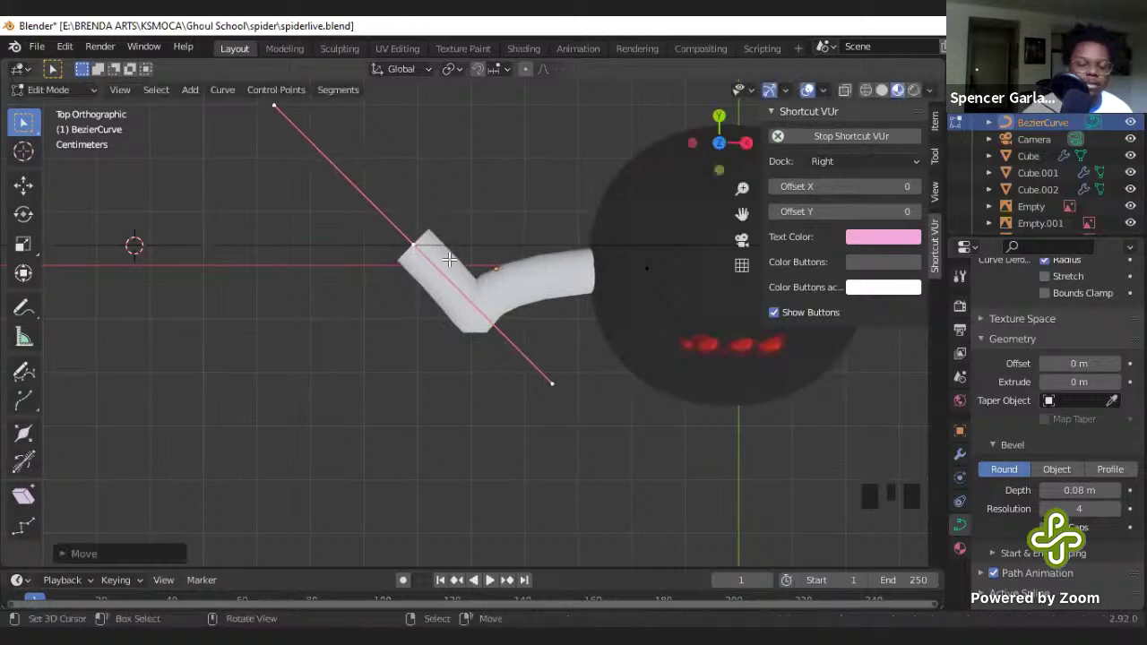
pyautogui.moveTo(344, 355); pyautogui.dragTo(551, 293, button='middle')
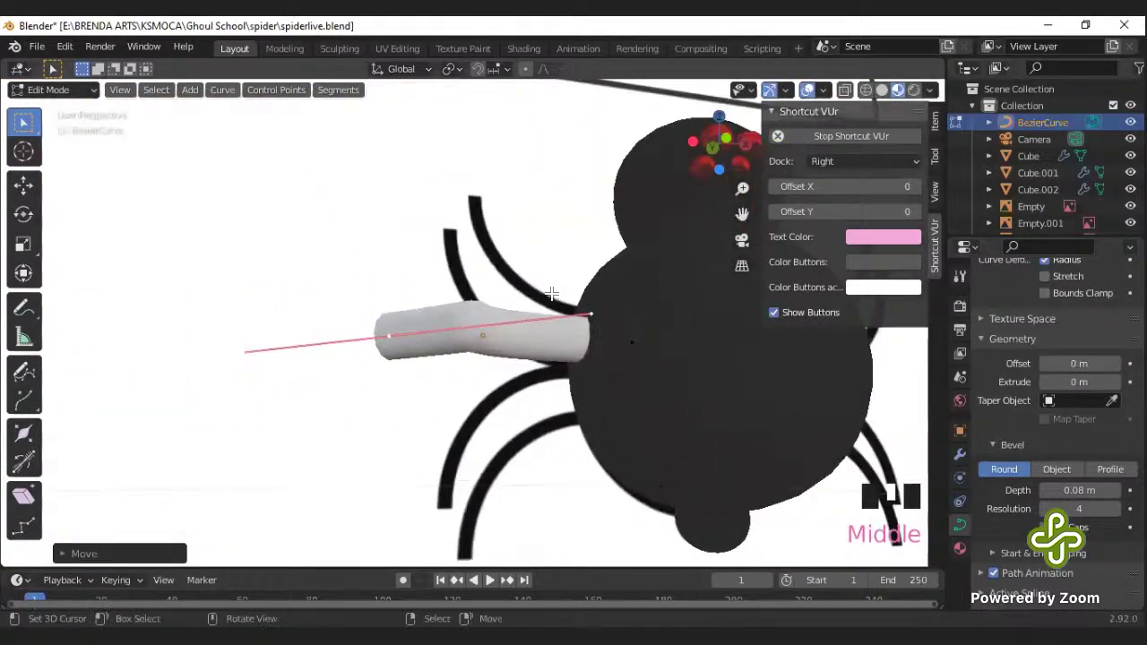
pyautogui.press('KP_1')
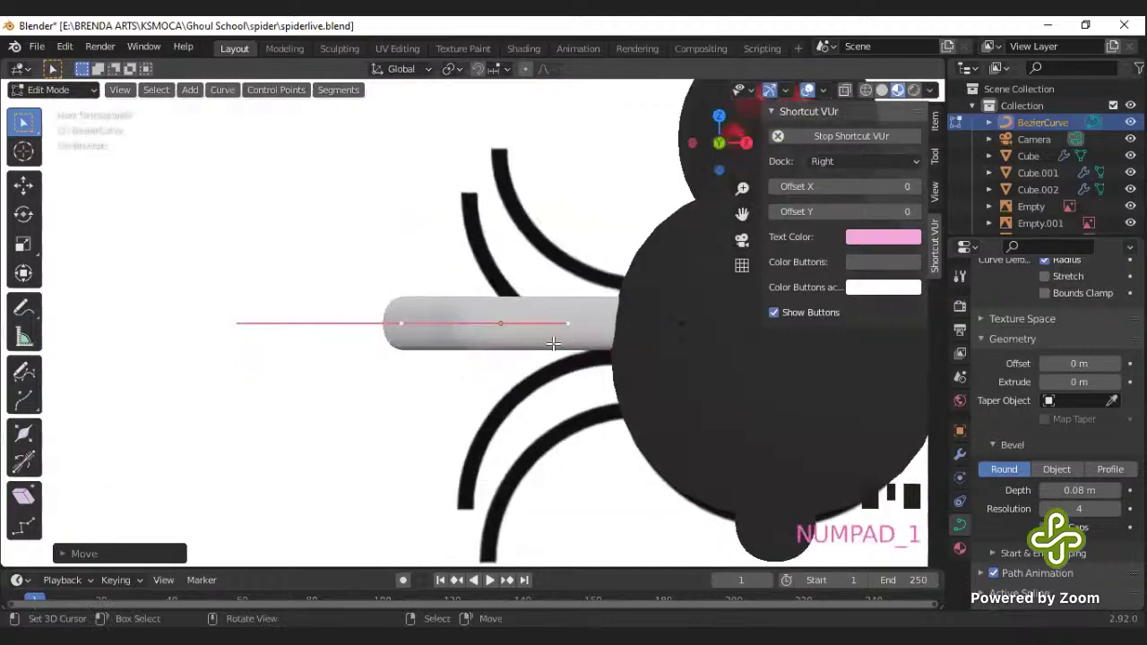
pyautogui.press('r')
pyautogui.click(408, 370)
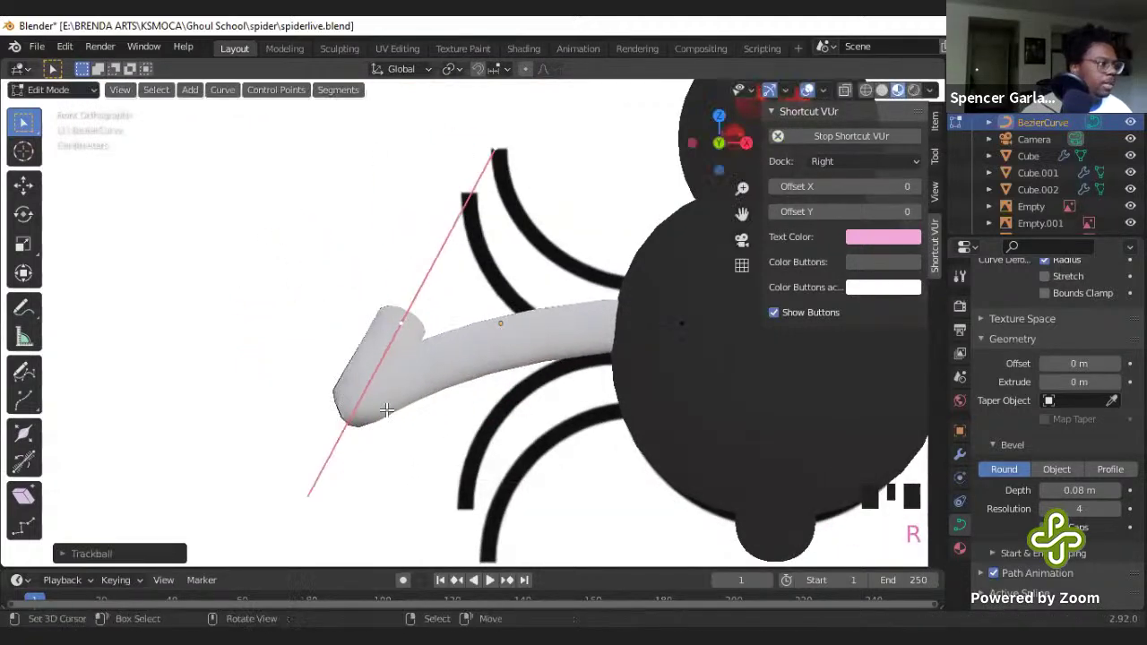
pyautogui.press('h')
pyautogui.press('h')
pyautogui.press('Right')
pyautogui.hotkey('ctrl', 'z')
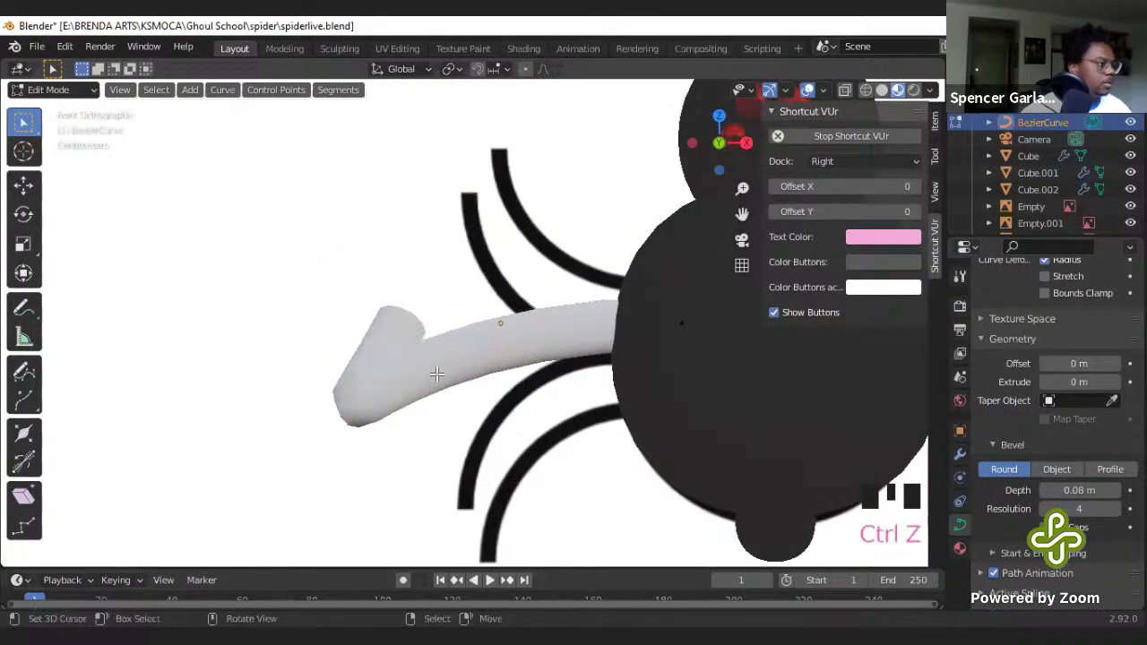
pyautogui.press('Tab')
pyautogui.press('Tab')
pyautogui.hotkey('ctrl', 'z')
pyautogui.hotkey('ctrl', 'z')
pyautogui.hotkey('ctrl', 'z')
pyautogui.hotkey('ctrl', 'z')
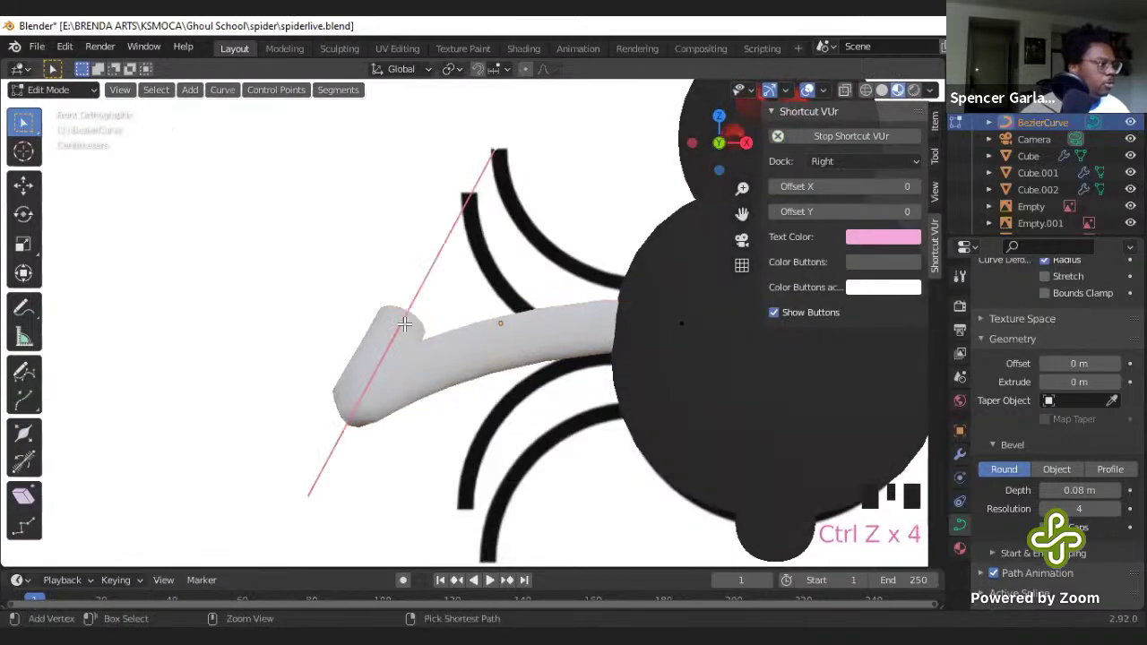
# - In front view, raise the leg's outer control point above the upper reference legs and trackball-rotate it to bend the leg into a smooth curve
pyautogui.press('Right')
pyautogui.press('g')
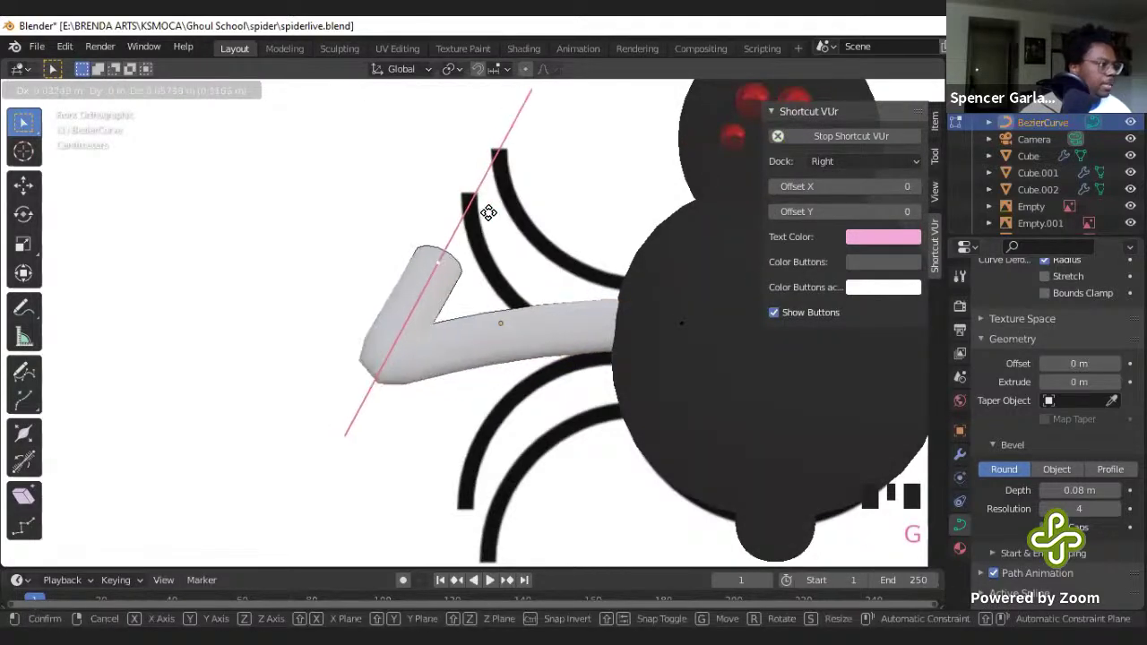
pyautogui.click(524, 130)
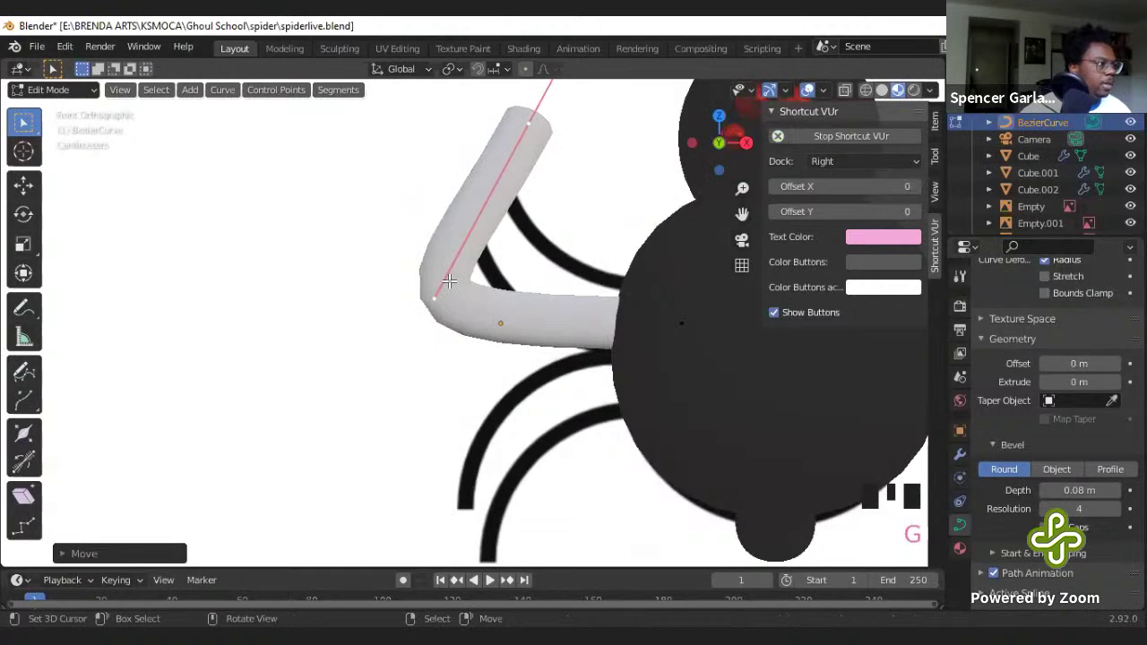
pyautogui.press('Right')
pyautogui.press('r')
pyautogui.press('r')
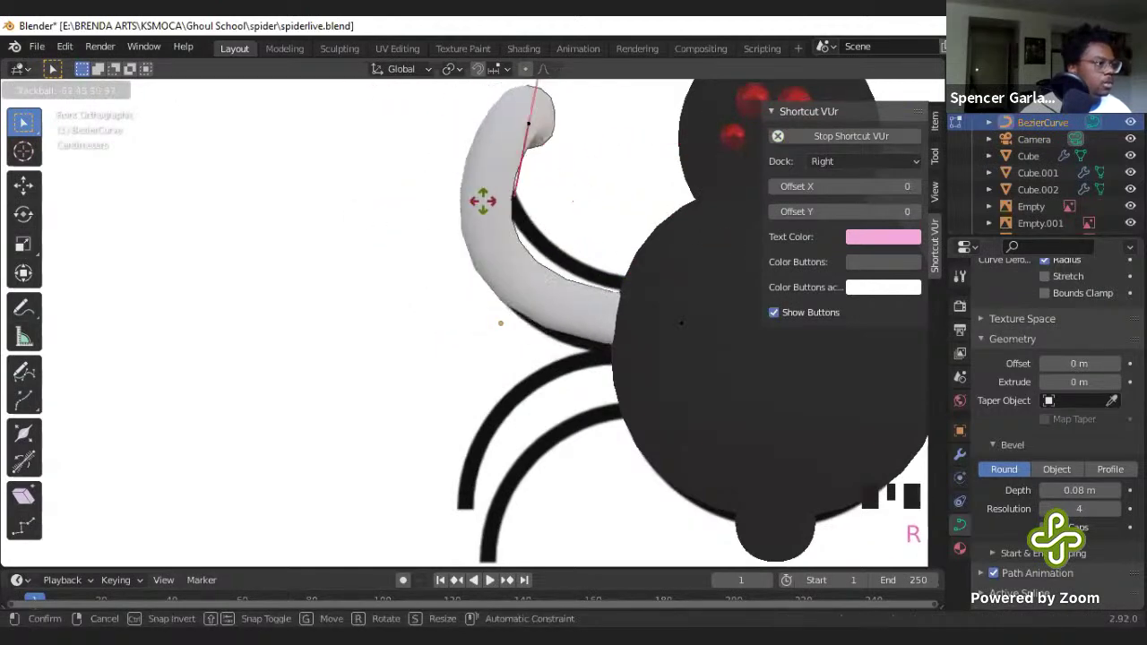
pyautogui.click(503, 197)
# - Leave curve editing, scale the whole leg down and move it against the body near the uppermost reference leg
pyautogui.scroll(-4, 513, 259)
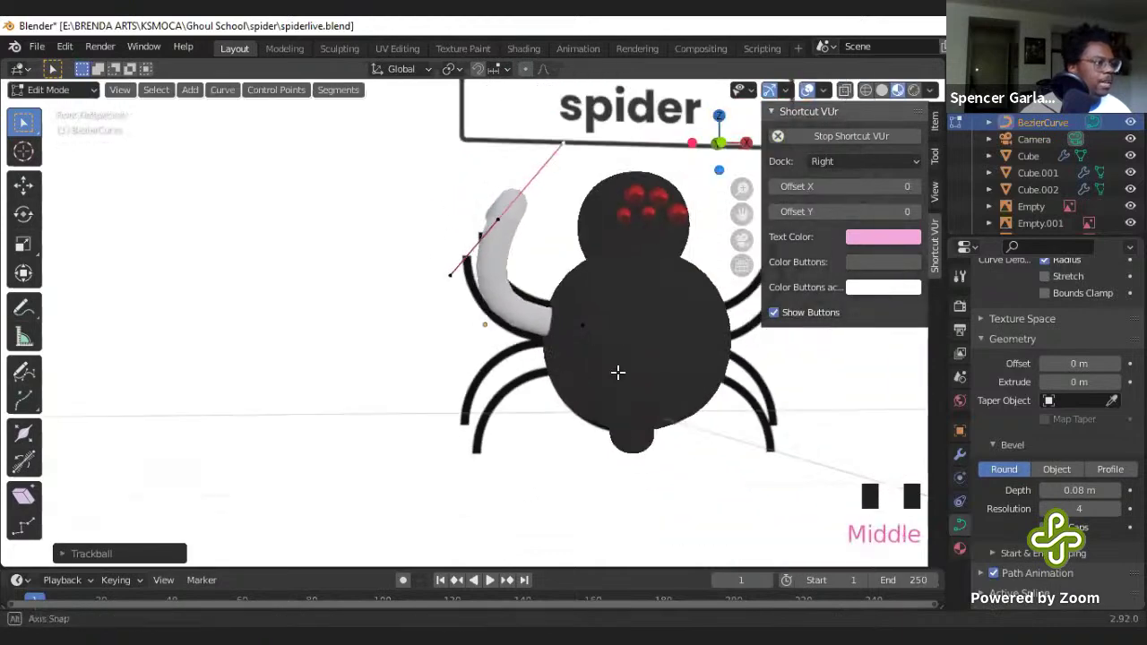
pyautogui.moveTo(618, 373); pyautogui.dragTo(595, 327, button='middle')
pyautogui.press('s')
pyautogui.press('Tab')
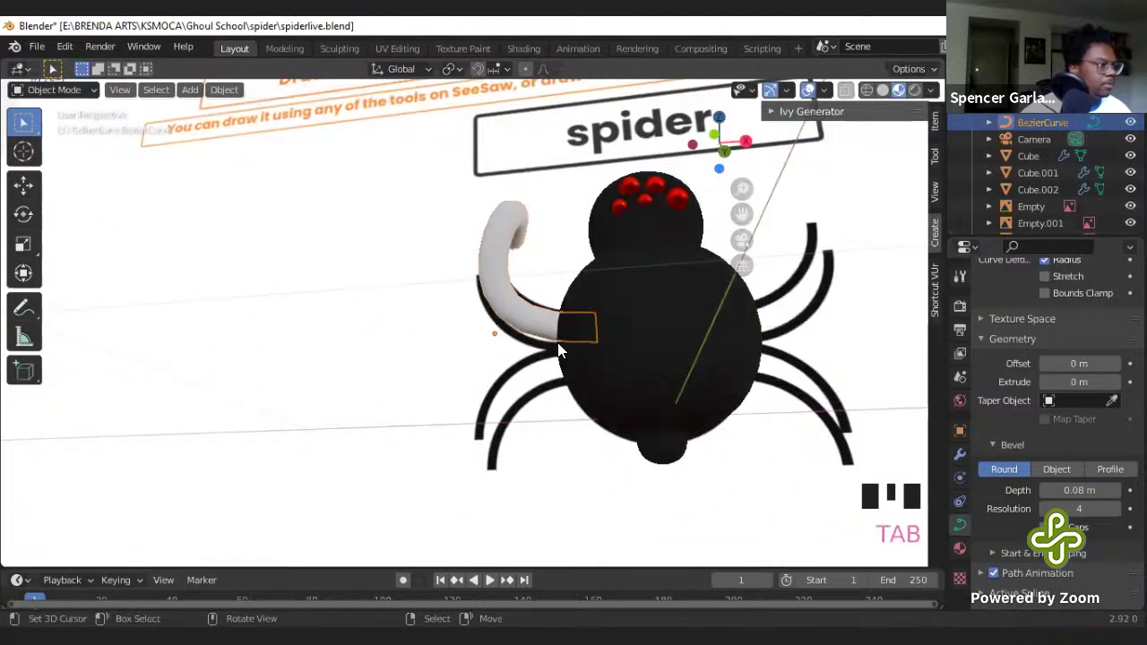
pyautogui.press('s')
pyautogui.click(534, 329)
pyautogui.press('g')
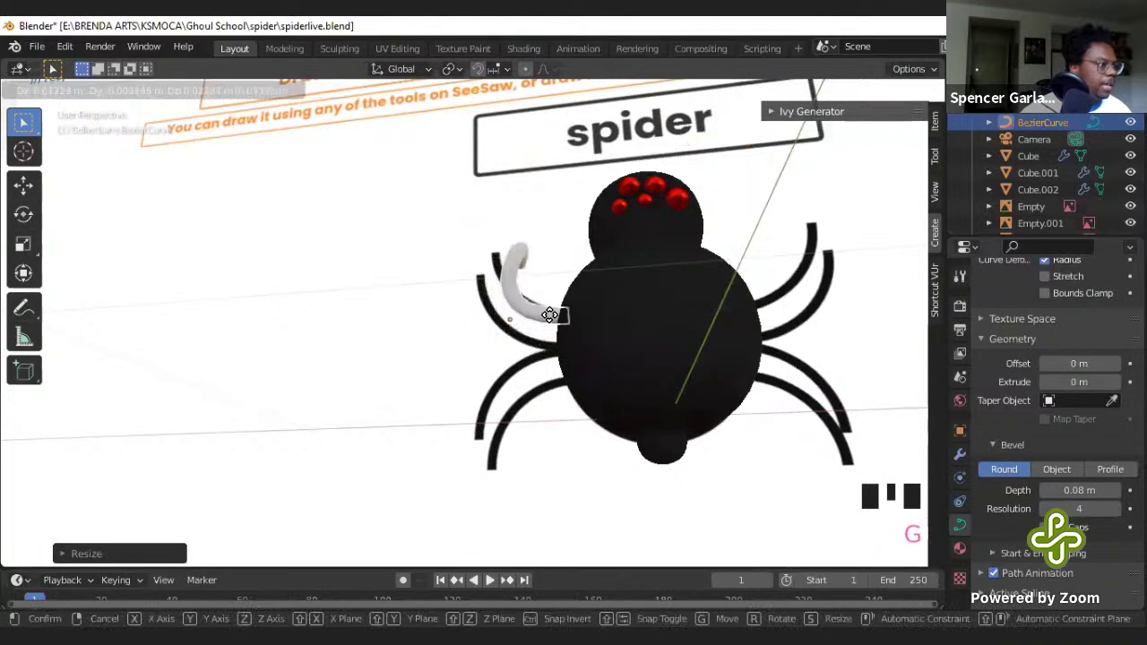
pyautogui.click(549, 313)
# - Assign the existing black material named Material to the leg
pyautogui.moveTo(566, 341); pyautogui.dragTo(441, 345, button='middle')
pyautogui.scroll(2, 601, 404)
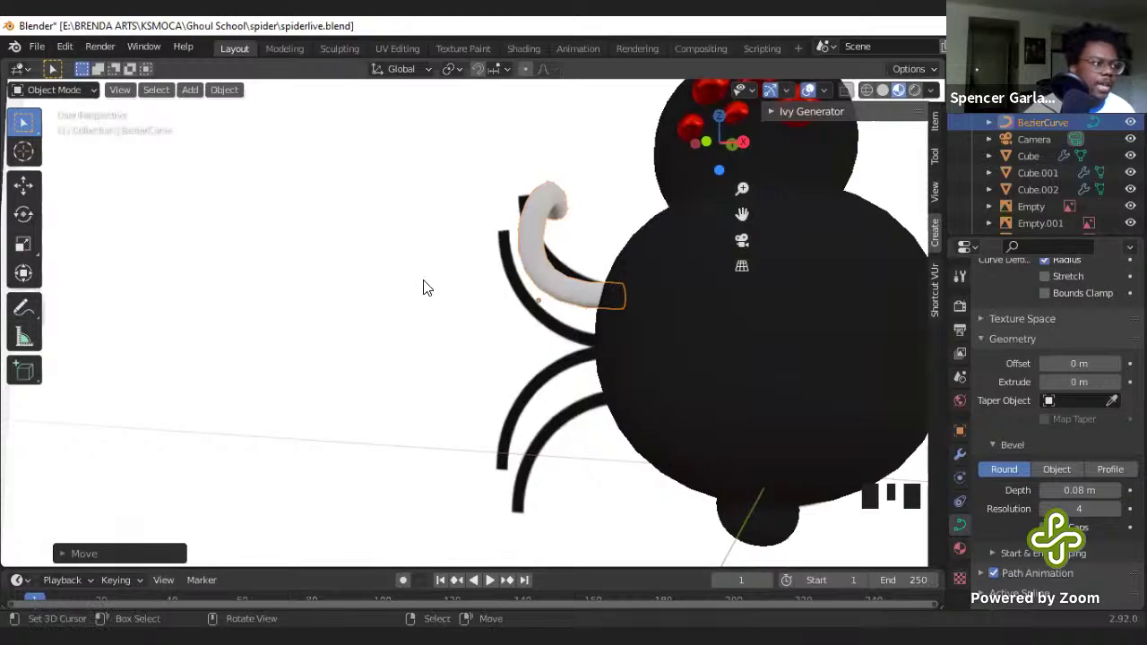
pyautogui.moveTo(425, 287); pyautogui.dragTo(556, 295, button='middle')
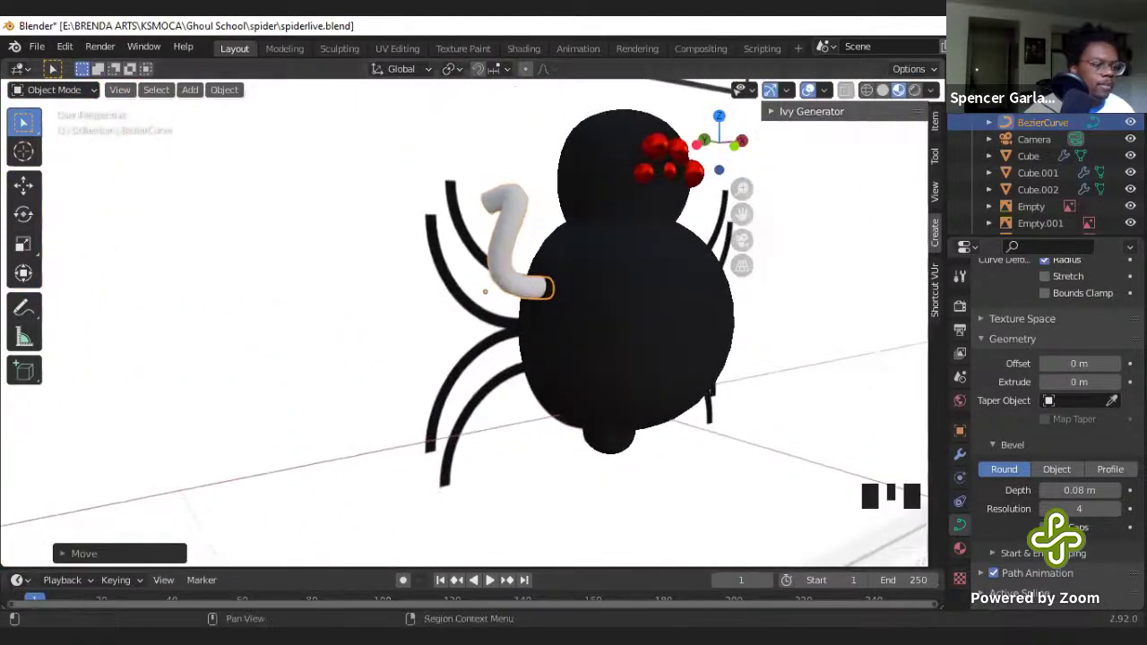
pyautogui.click(959, 548)
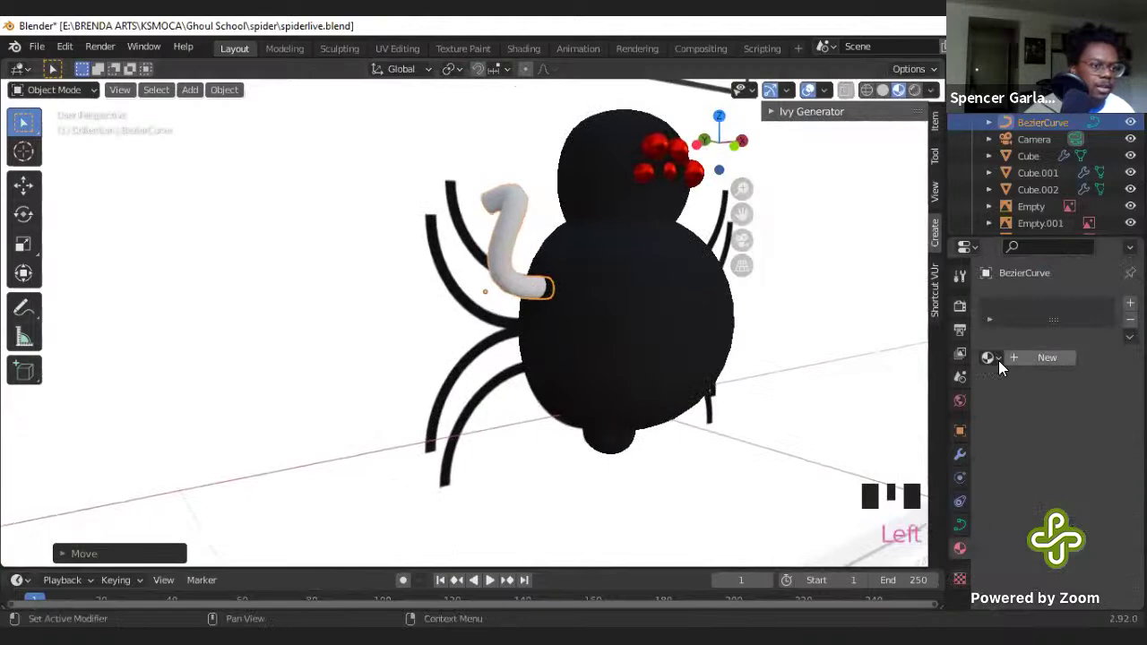
pyautogui.click(1027, 358)
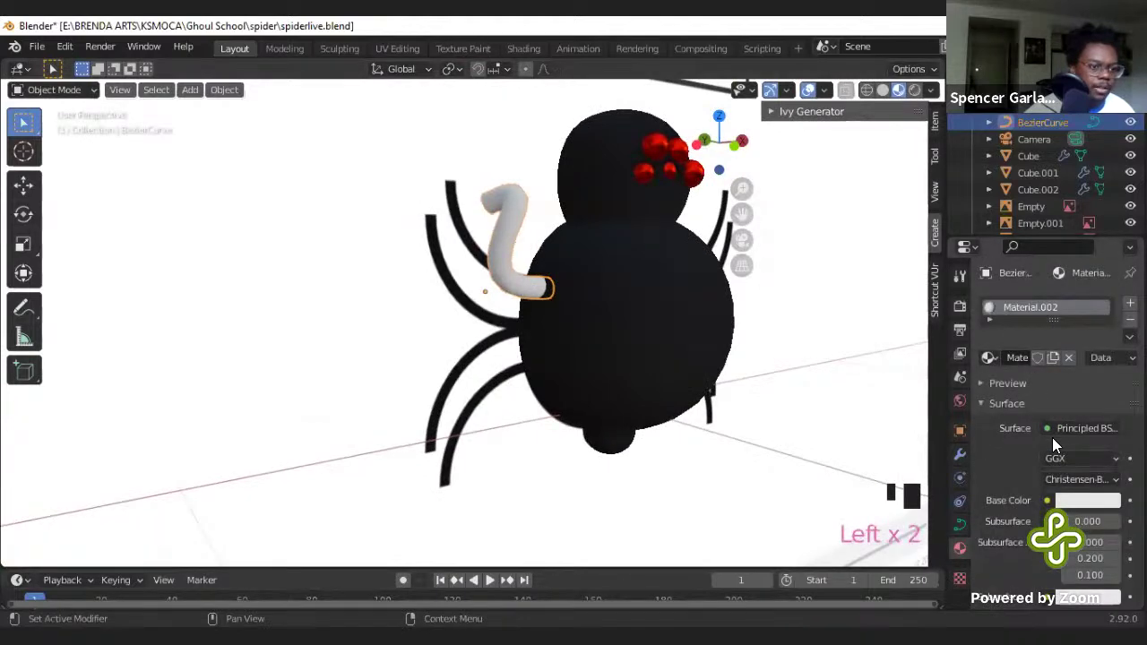
pyautogui.click(988, 358)
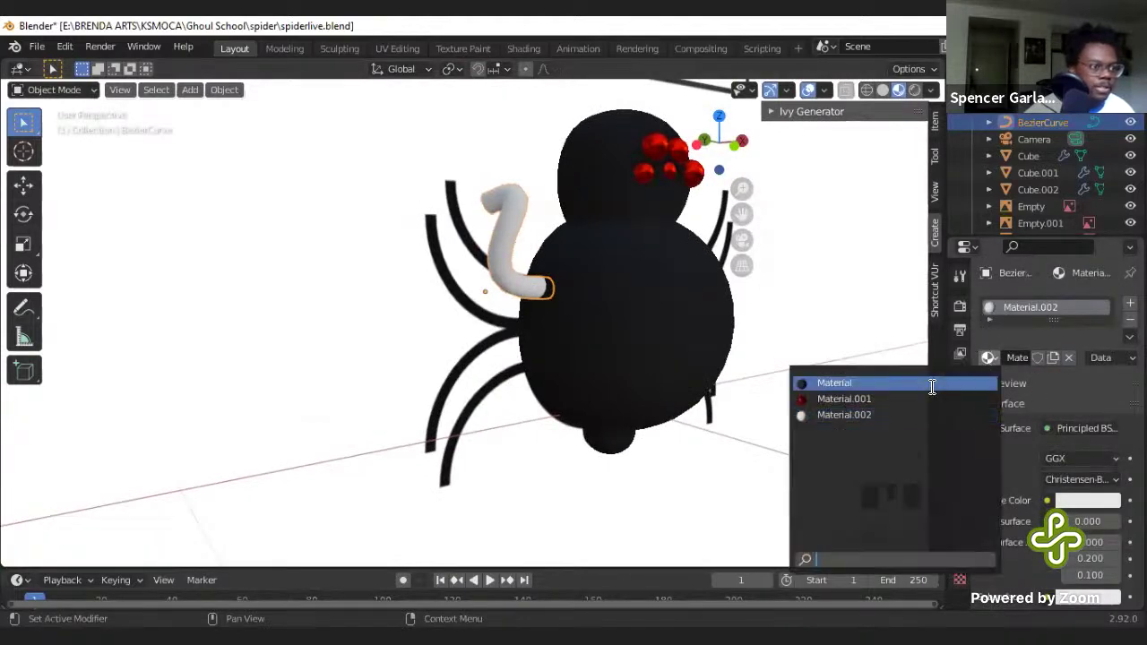
pyautogui.click(873, 384)
# - Duplicate the leg in front view and place the copy just below the first, where the second reference leg meets the body
pyautogui.moveTo(609, 332); pyautogui.dragTo(529, 314, button='middle')
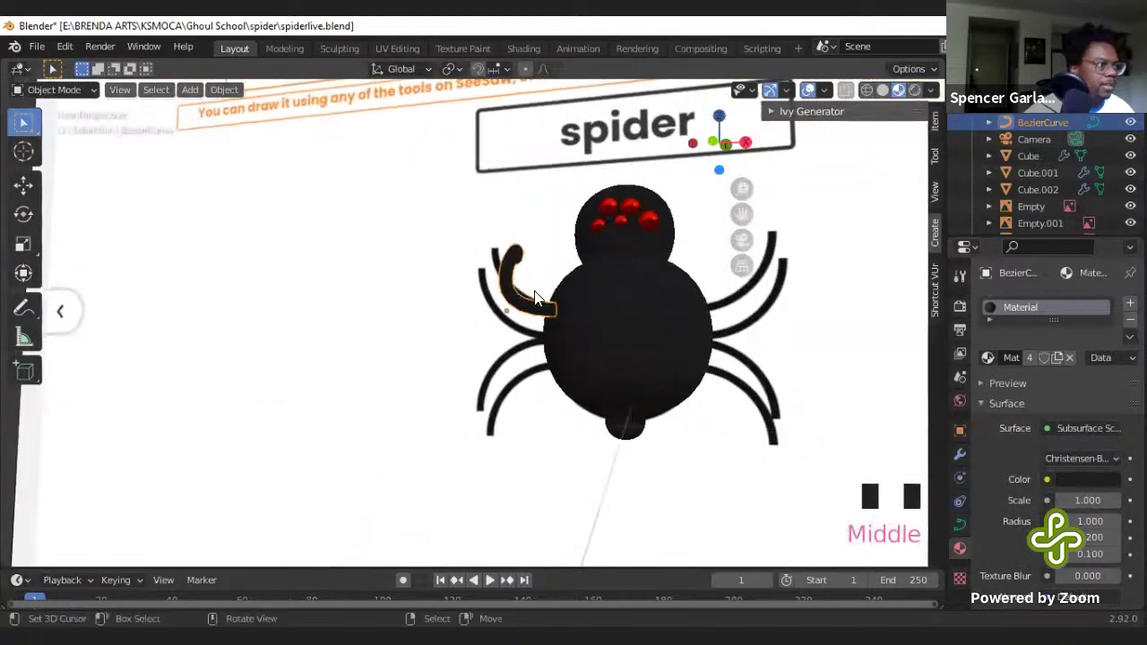
pyautogui.scroll(3, 571, 324)
pyautogui.press('KP_1')
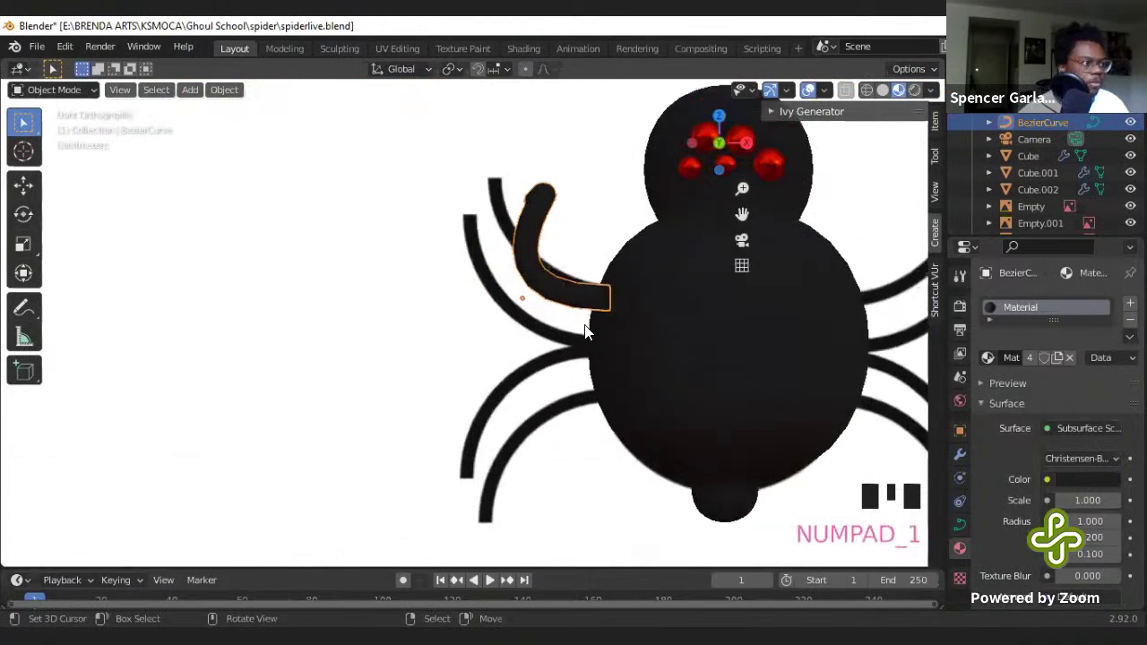
pyautogui.rightClick(566, 262)
pyautogui.rightClick(547, 296)
pyautogui.hotkey('shift', 'd')
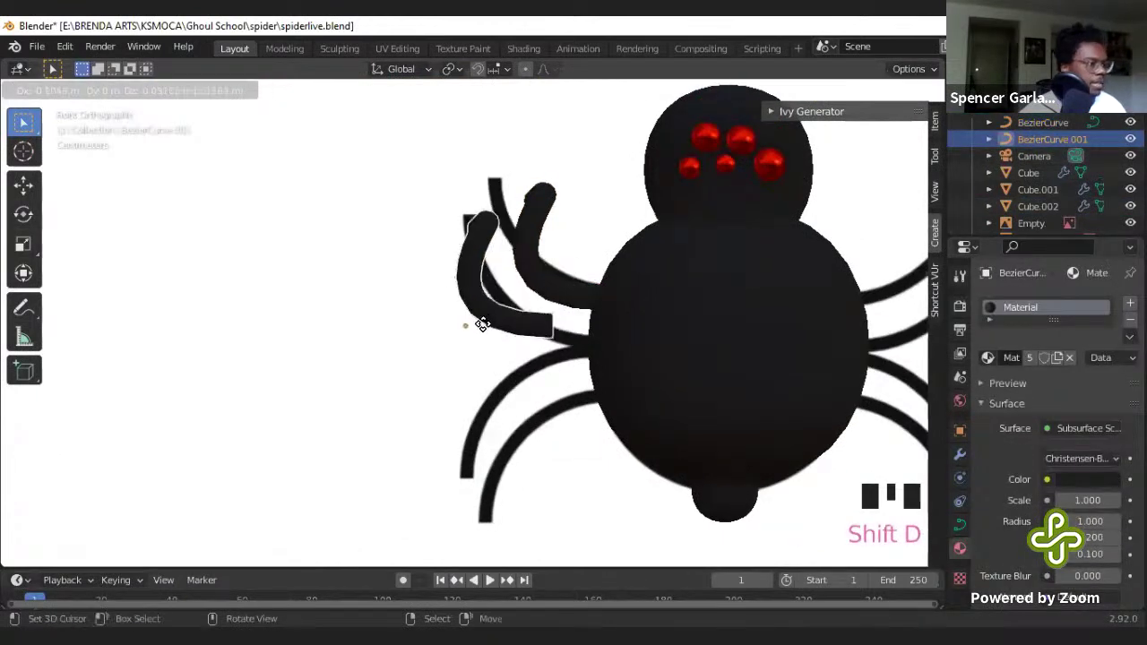
pyautogui.click(527, 235)
# - Move the copied leg's outer control point outward and trackball-rotate it so the leg follows the second reference leg
pyautogui.press('Tab')
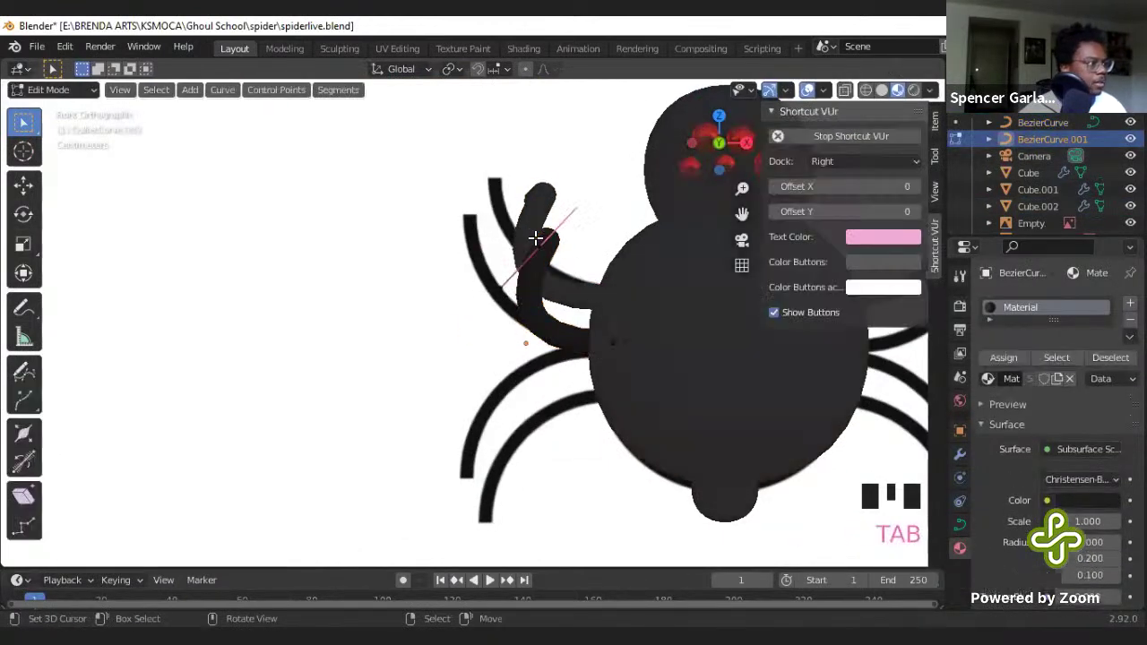
pyautogui.rightClick(541, 244)
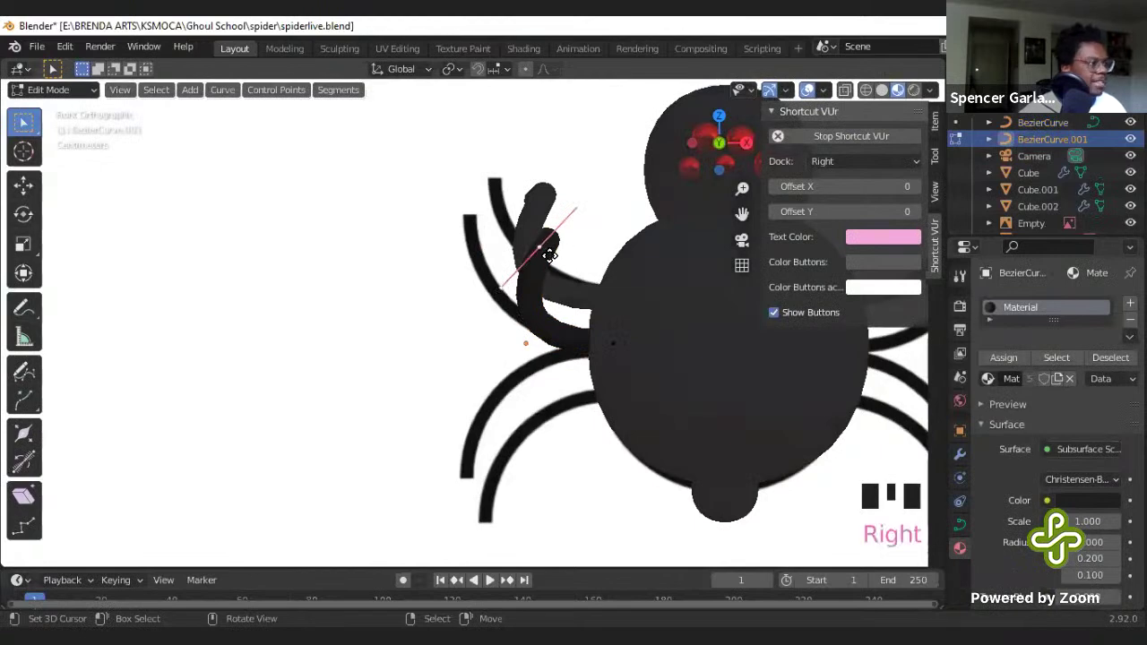
pyautogui.press('g')
pyautogui.click(490, 182)
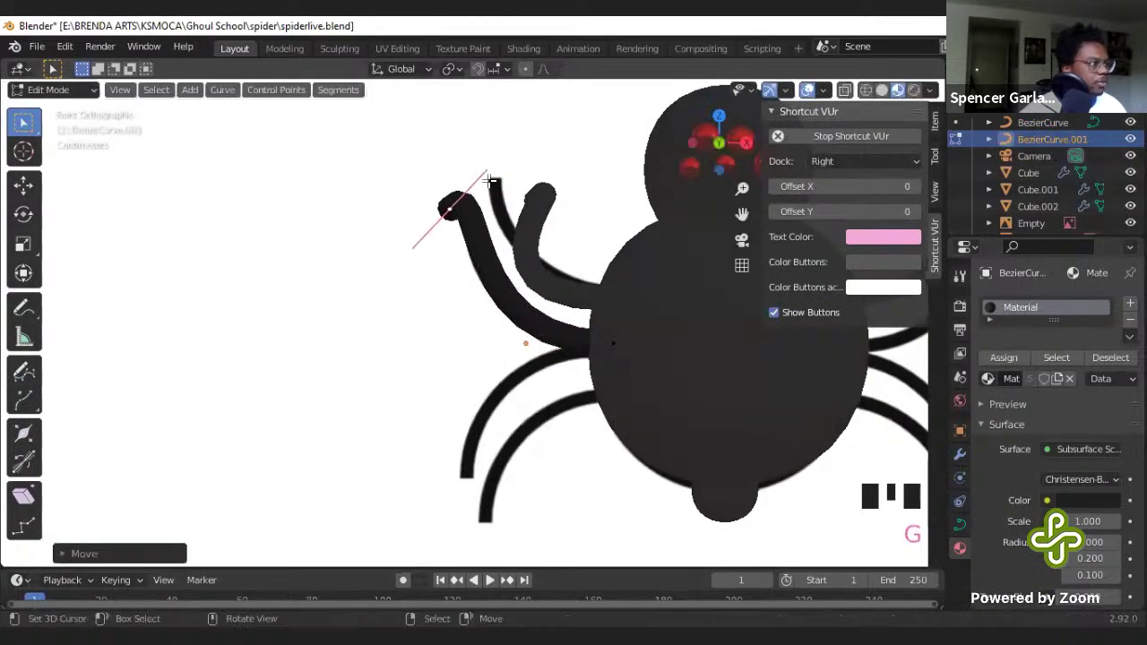
pyautogui.press('r')
pyautogui.press('r')
pyautogui.click(443, 204)
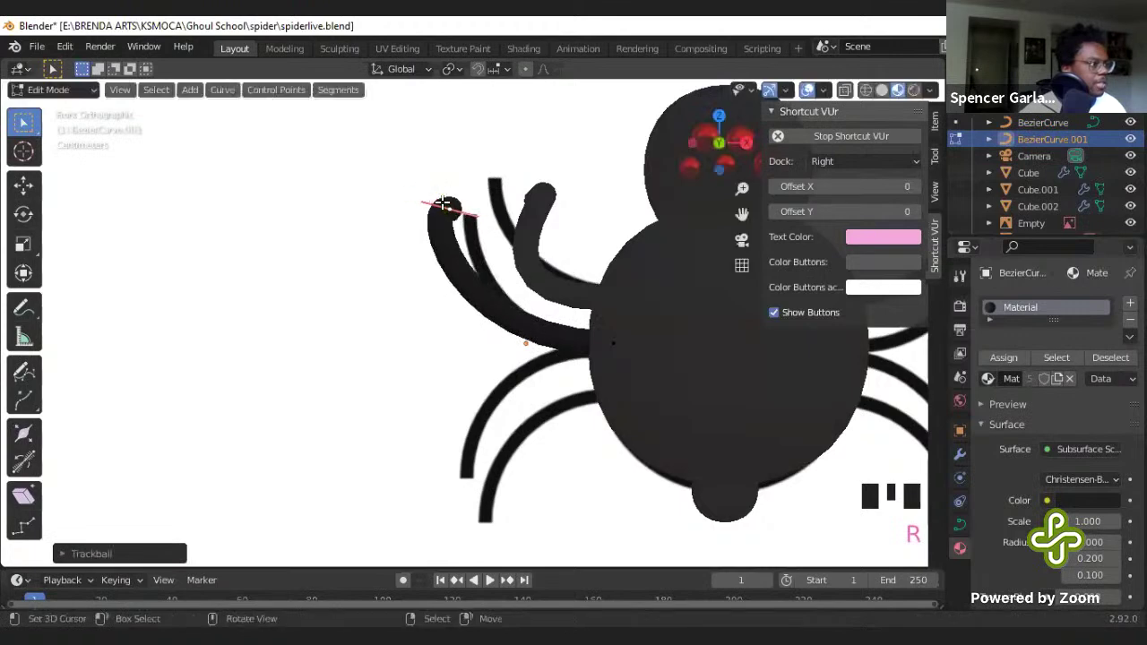
pyautogui.press('g')
pyautogui.click(502, 236)
pyautogui.scroll(-2, 542, 341)
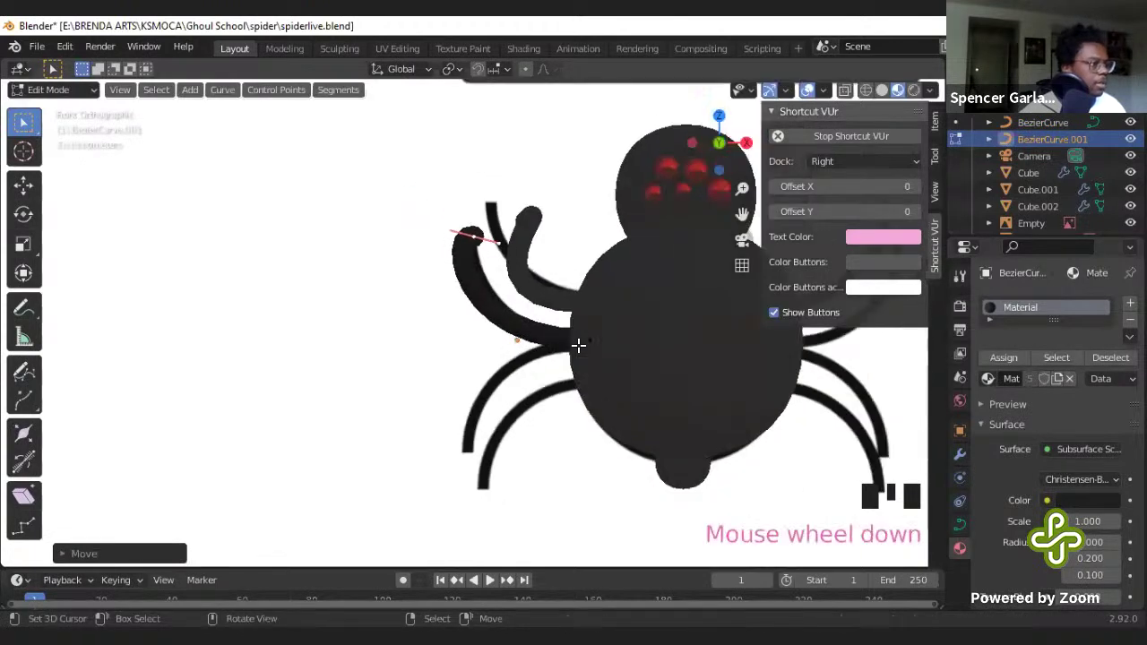
# - Duplicate the second leg and place the copy straight below it along the Z axis
pyautogui.press('Tab')
pyautogui.hotkey('shift', 'd')
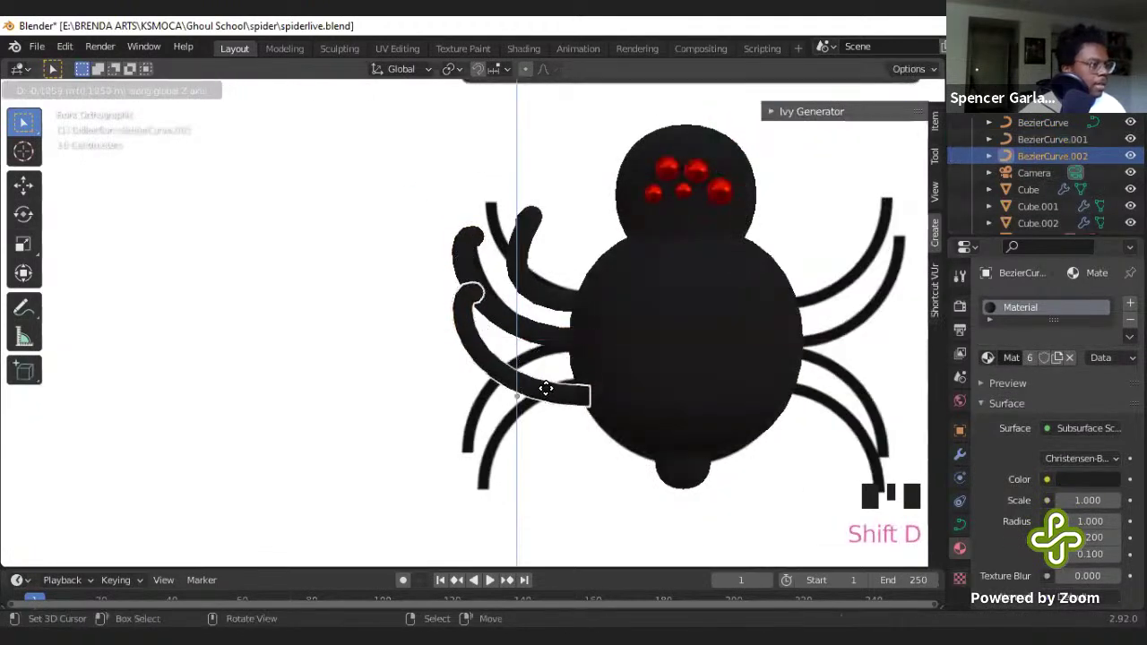
pyautogui.click(587, 363)
# - Move the copy's outer control point down so the leg bends downward, and reposition the whole leg over the third reference leg
pyautogui.press('Tab')
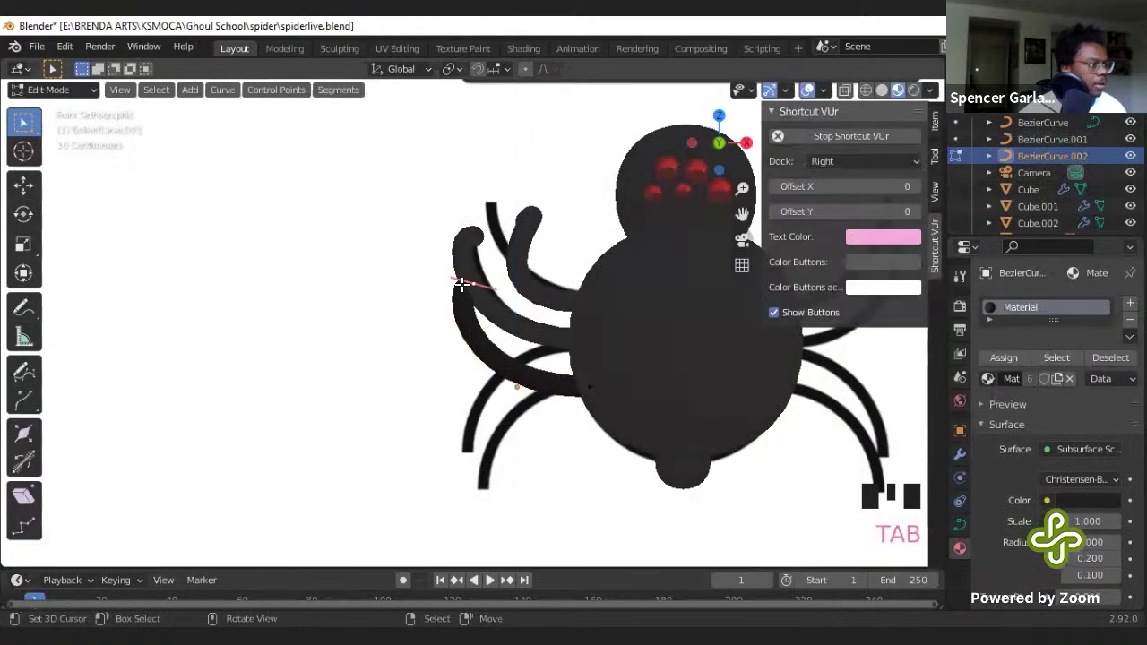
pyautogui.rightClick(462, 292)
pyautogui.press('g')
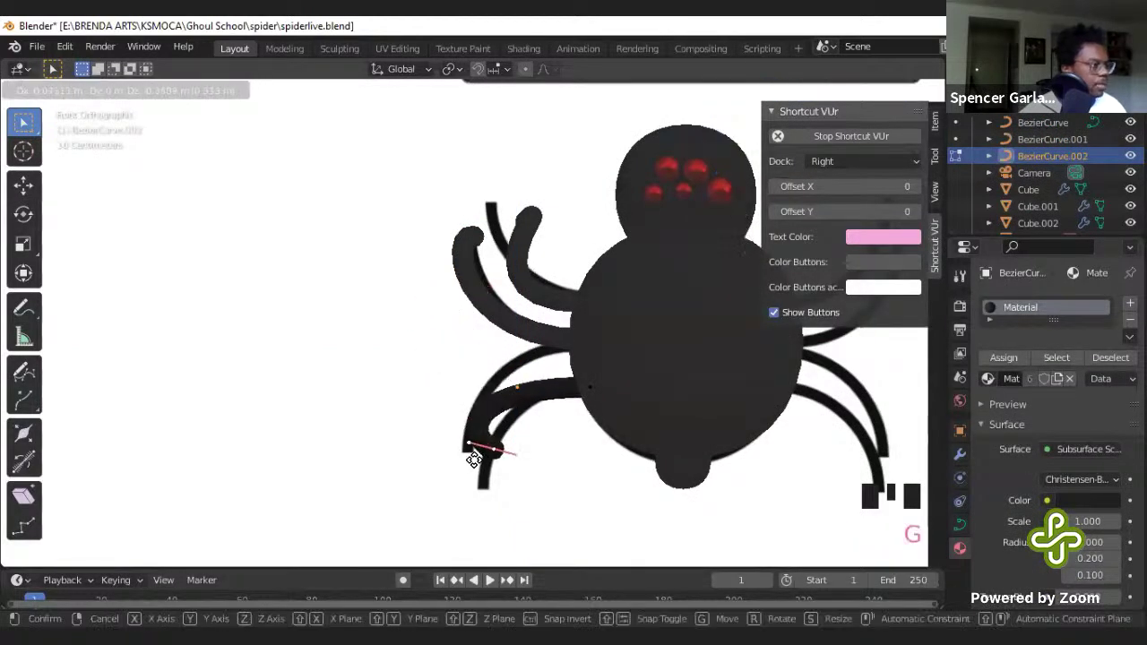
pyautogui.click(466, 459)
pyautogui.press('Tab')
pyautogui.press('g')
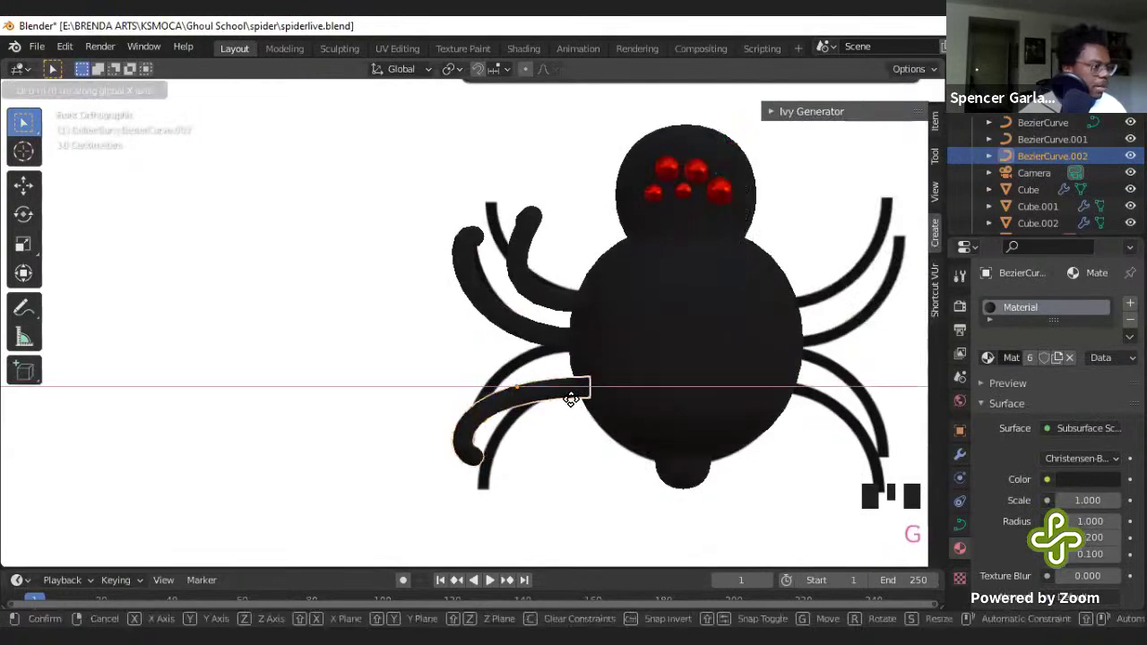
pyautogui.click(572, 381)
# - Switch the viewport to solid shading to see the new leg against the body
pyautogui.moveTo(572, 381)
pyautogui.mouseDown(button='middle')
pyautogui.moveTo(724, 295)
pyautogui.moveTo(642, 481)
pyautogui.mouseUp(button='middle')
pyautogui.press('z')
pyautogui.click(717, 484)
pyautogui.moveTo(729, 499)
pyautogui.mouseDown(button='middle')
pyautogui.moveTo(625, 417)
pyautogui.moveTo(592, 474)
pyautogui.moveTo(595, 384)
pyautogui.moveTo(482, 350)
pyautogui.moveTo(525, 374)
pyautogui.mouseUp(button='middle')
pyautogui.click(592, 474)
pyautogui.scroll(-2, 598, 461)
# - Duplicate the third leg in front view, then rotate and move the copy over the fourth reference leg
pyautogui.rightClick(522, 375)
pyautogui.press('KP_1')
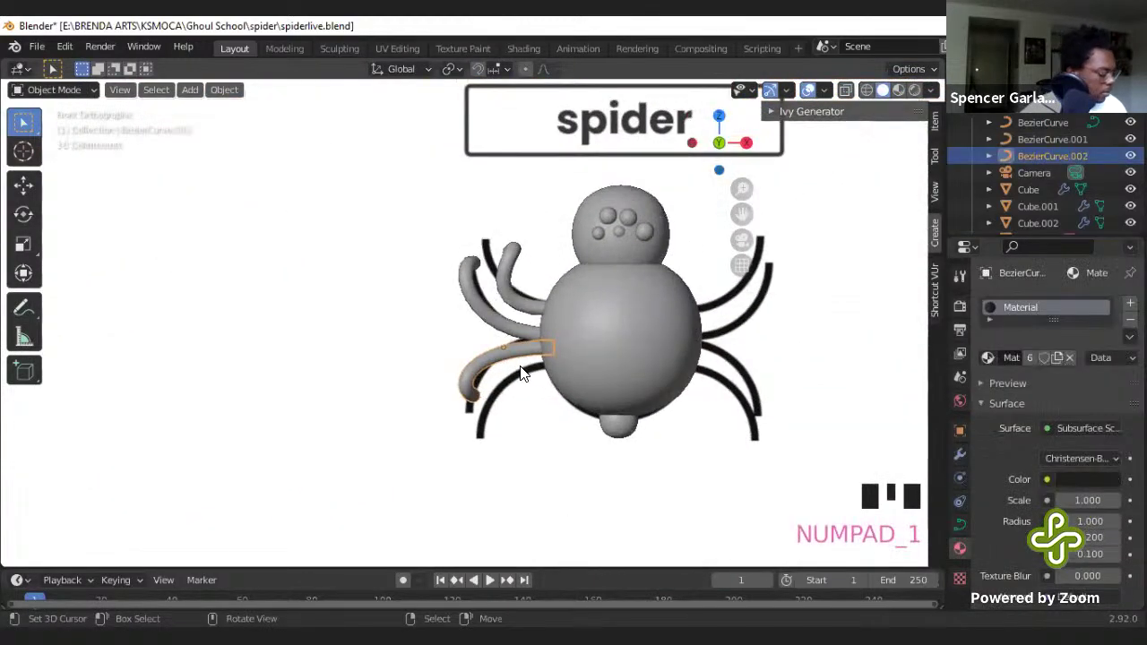
pyautogui.hotkey('shift', 'd')
pyautogui.click(555, 403)
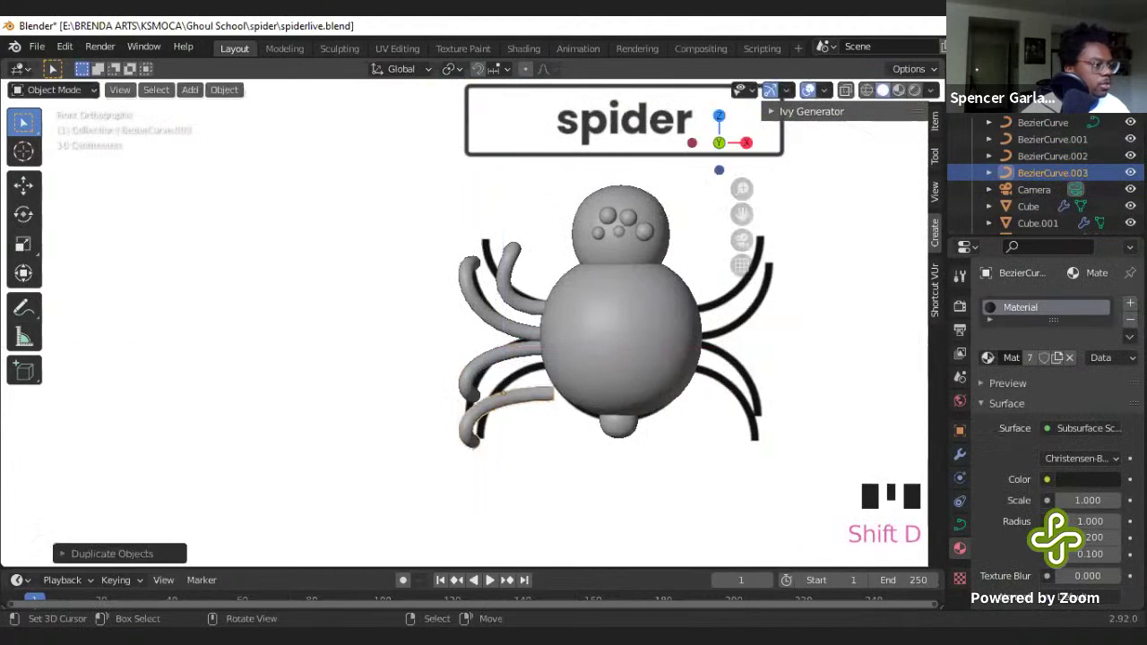
pyautogui.press('r')
pyautogui.click(581, 364)
pyautogui.press('g')
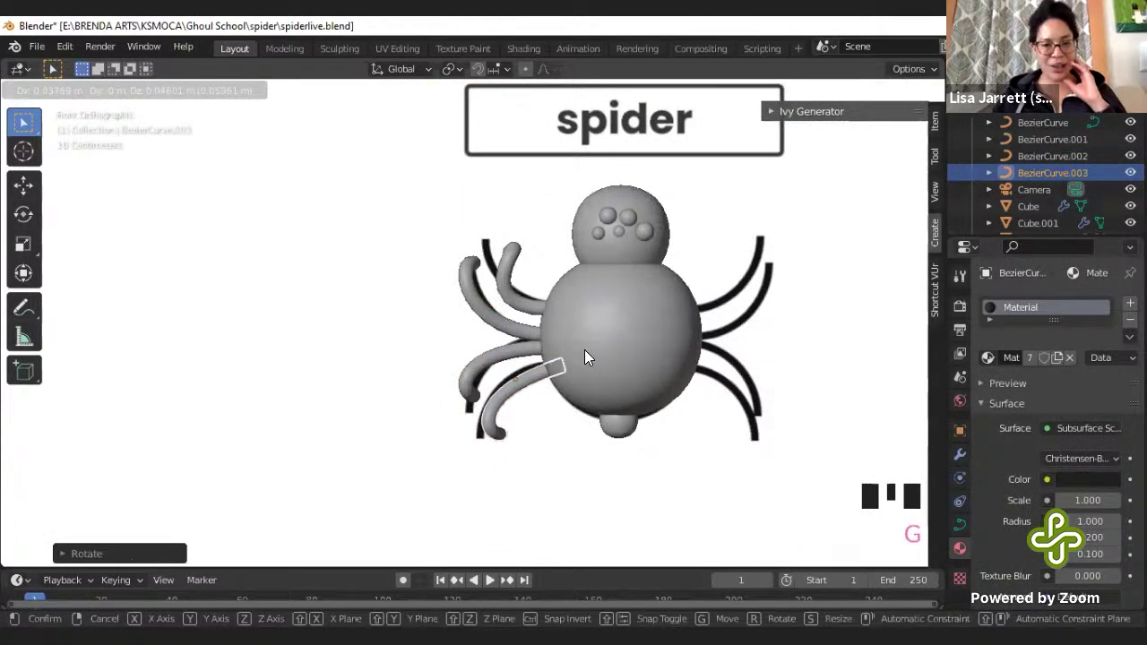
pyautogui.click(584, 350)
# - Switch the viewport back to displaying materials and check the four legs from several angles
pyautogui.moveTo(585, 349)
pyautogui.mouseDown(button='middle')
pyautogui.moveTo(585, 371)
pyautogui.moveTo(566, 378)
pyautogui.mouseUp(button='middle')
pyautogui.press('z')
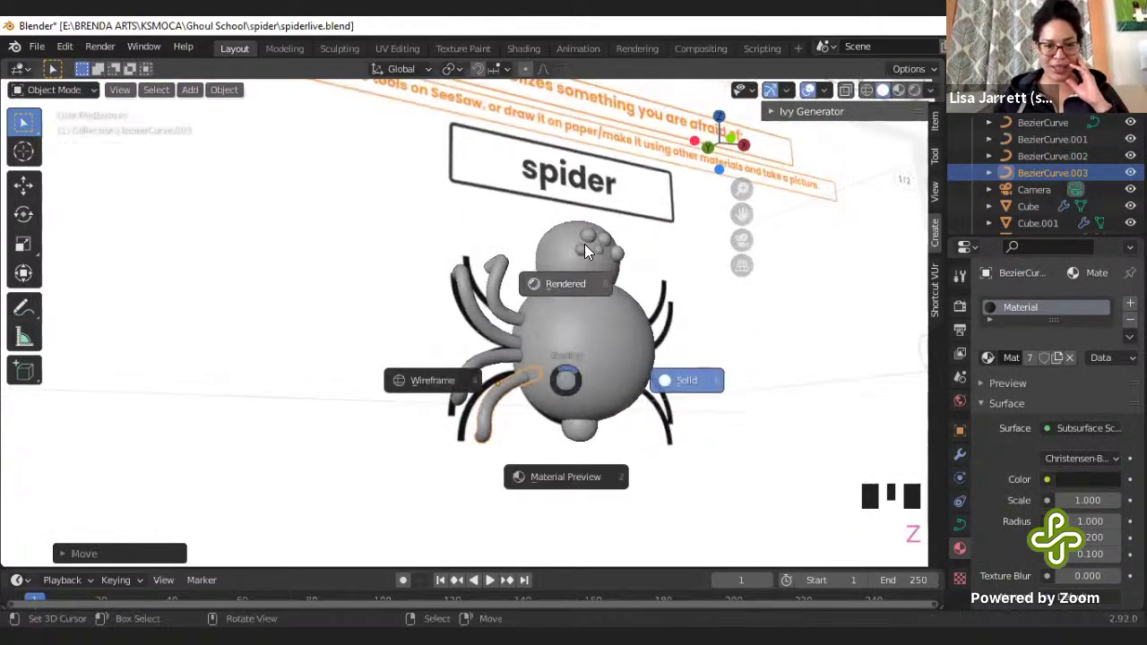
pyautogui.click(585, 243)
pyautogui.moveTo(585, 244)
pyautogui.mouseDown(button='middle')
pyautogui.moveTo(529, 469)
pyautogui.moveTo(467, 384)
pyautogui.moveTo(651, 448)
pyautogui.moveTo(627, 414)
pyautogui.moveTo(637, 436)
pyautogui.mouseUp(button='middle')
pyautogui.scroll(-4, 632, 462)
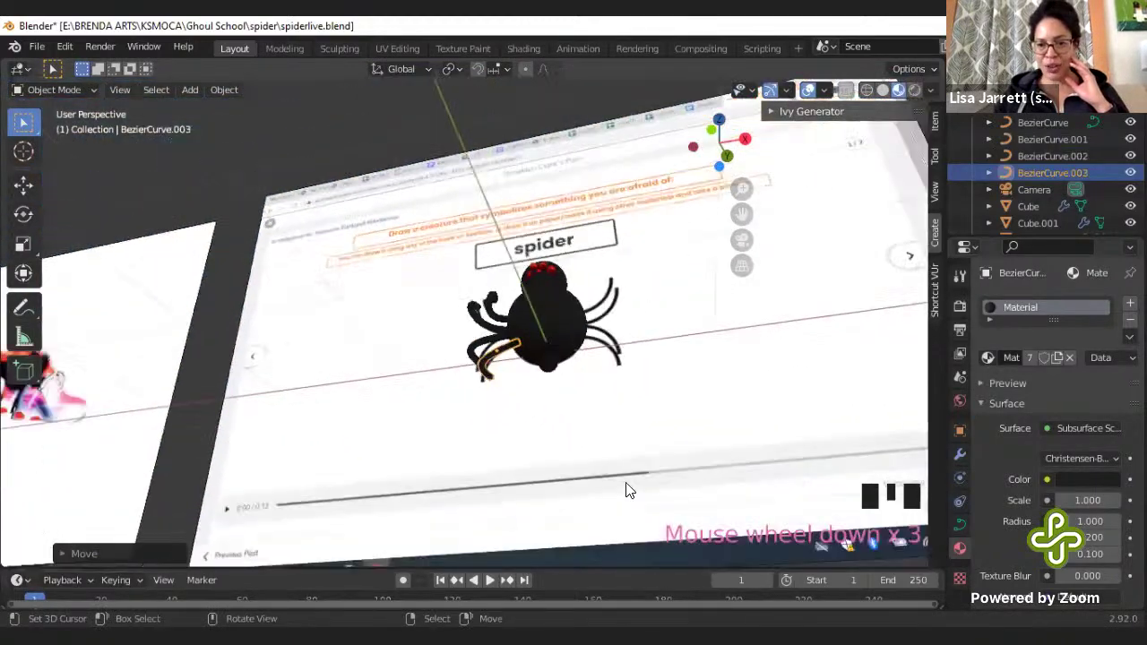
pyautogui.moveTo(627, 487); pyautogui.dragTo(635, 427, button='middle')
pyautogui.scroll(5, 635, 428)
pyautogui.rightClick(795, 439)
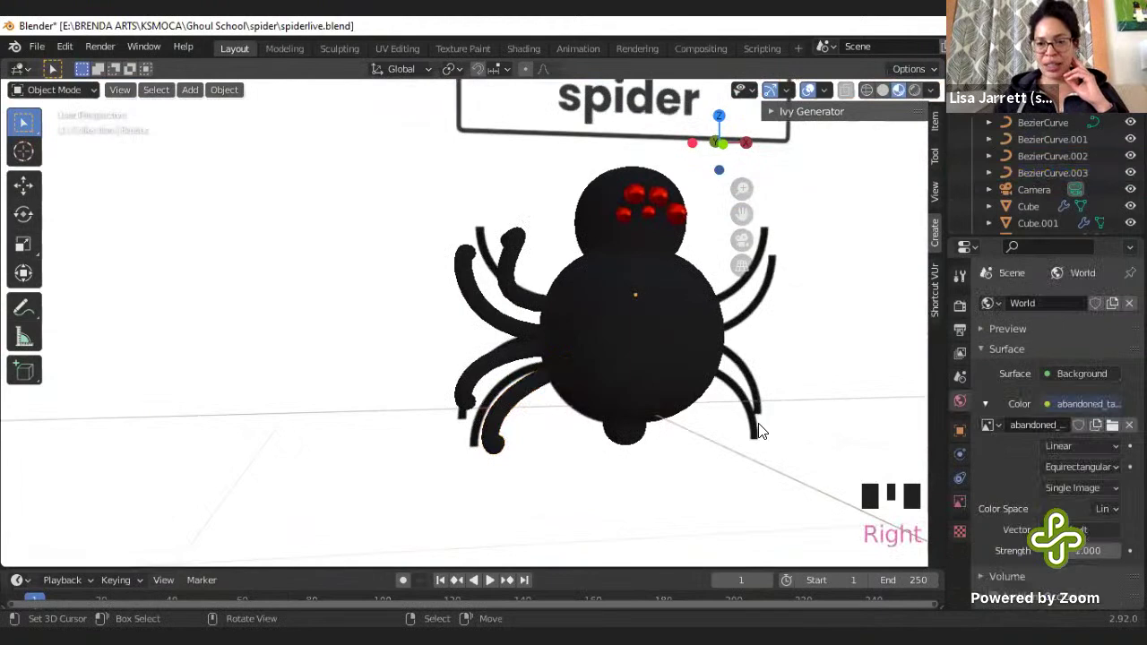
# - Duplicate the fourth leg to the opposite side of the body and trackball-rotate the copy so it slopes down and outward
pyautogui.press('KP_1')
pyautogui.scroll(-2, 529, 399)
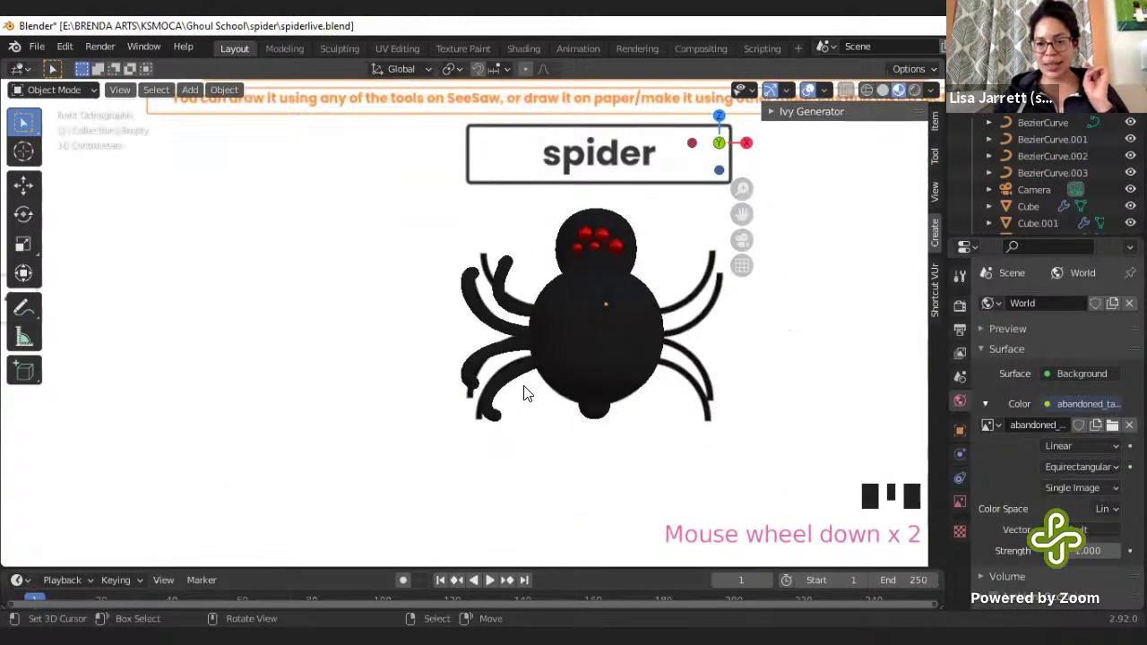
pyautogui.rightClick(509, 385)
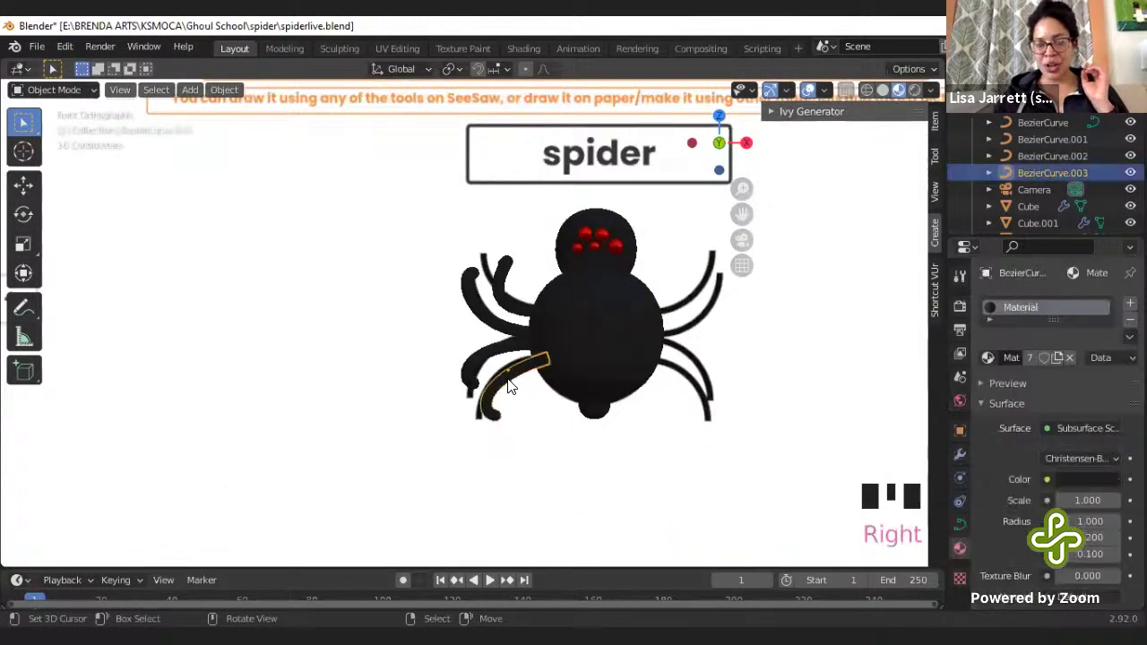
pyautogui.hotkey('shift', 'd')
pyautogui.click(717, 417)
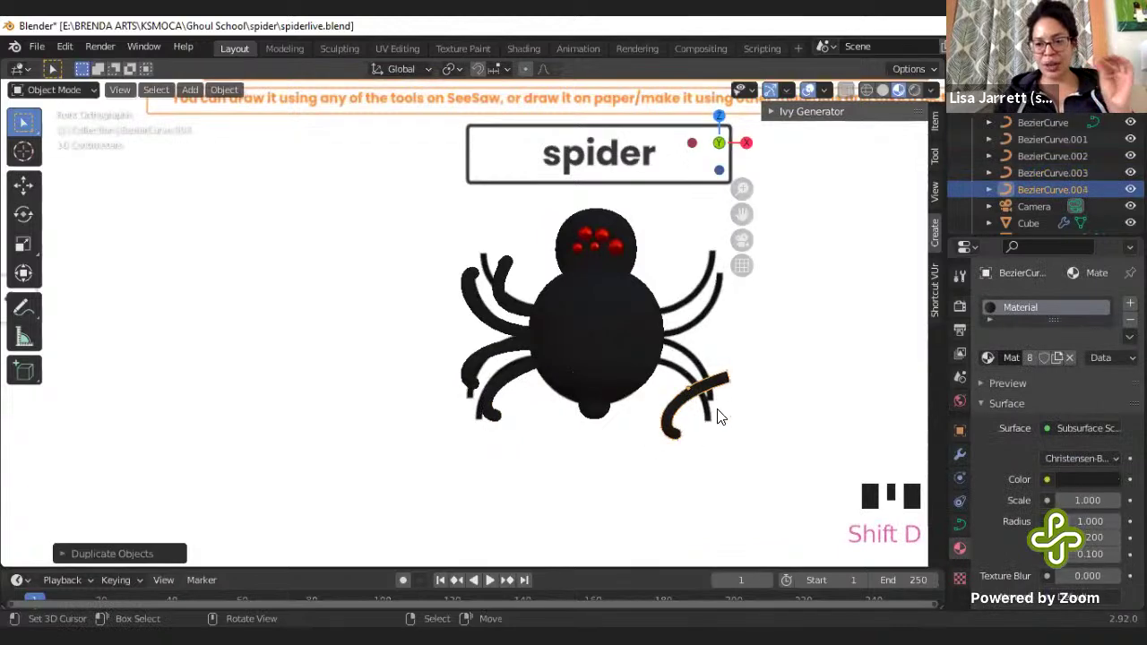
pyautogui.press('r')
pyautogui.press('r')
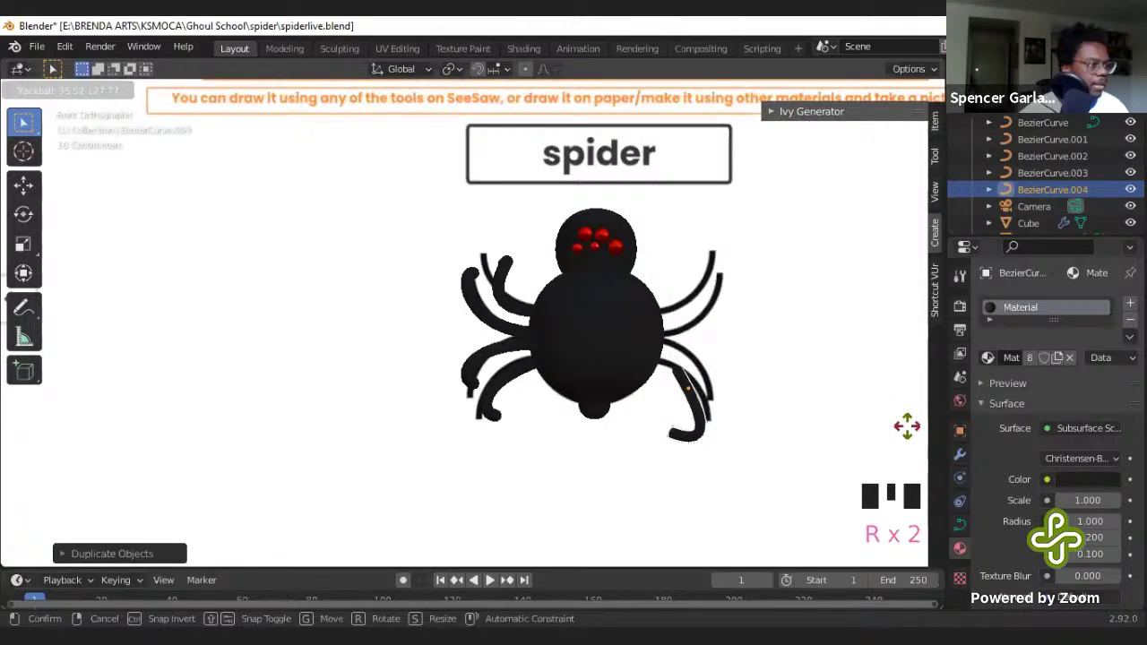
pyautogui.click(906, 426)
# - Move the new leg against the body beside the lowest reference leg and shift it back along the Y axis
pyautogui.scroll(2, 578, 546)
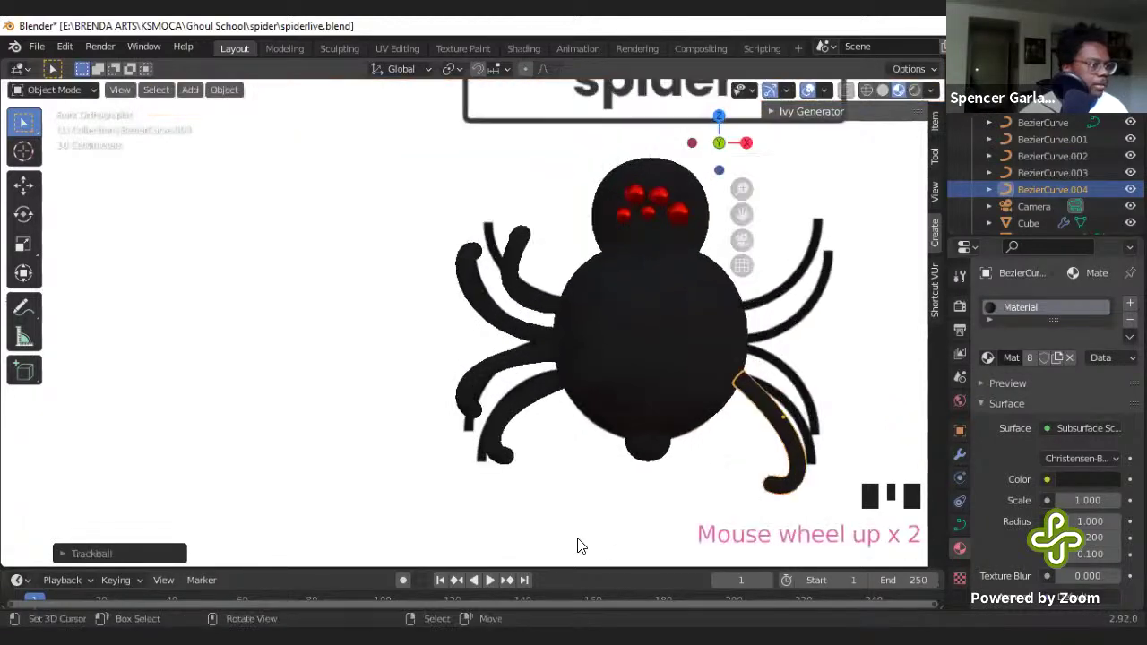
pyautogui.scroll(-1, 798, 471)
pyautogui.press('KP_Decimal')
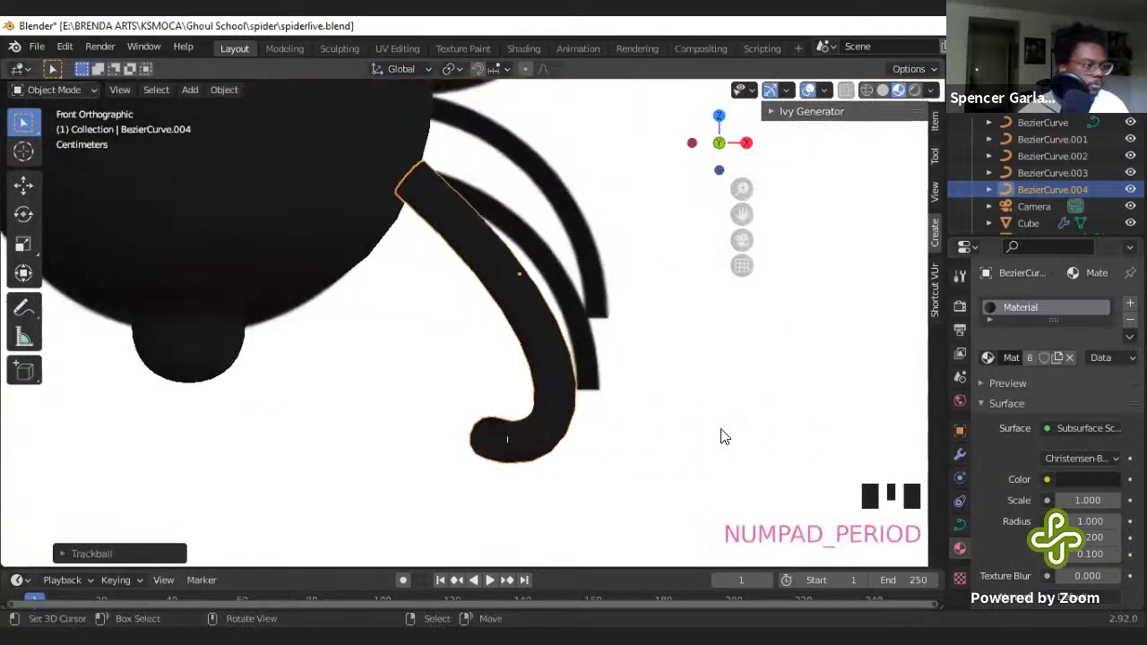
pyautogui.press('g')
pyautogui.click(555, 350)
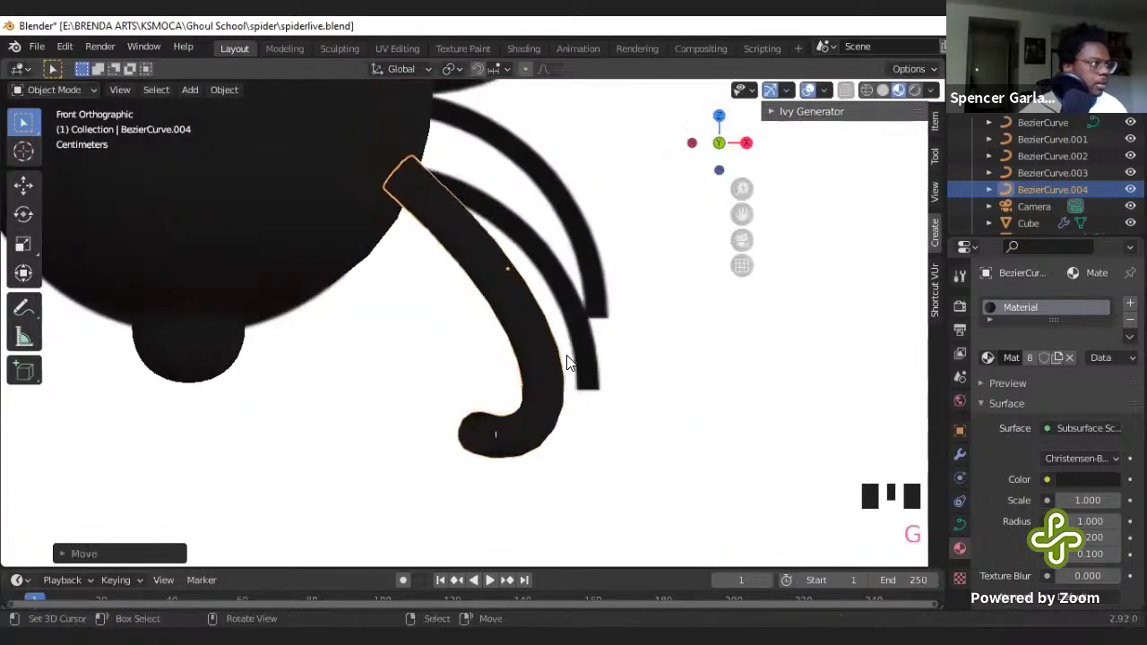
pyautogui.moveTo(568, 358); pyautogui.dragTo(497, 394, button='middle')
pyautogui.press('g')
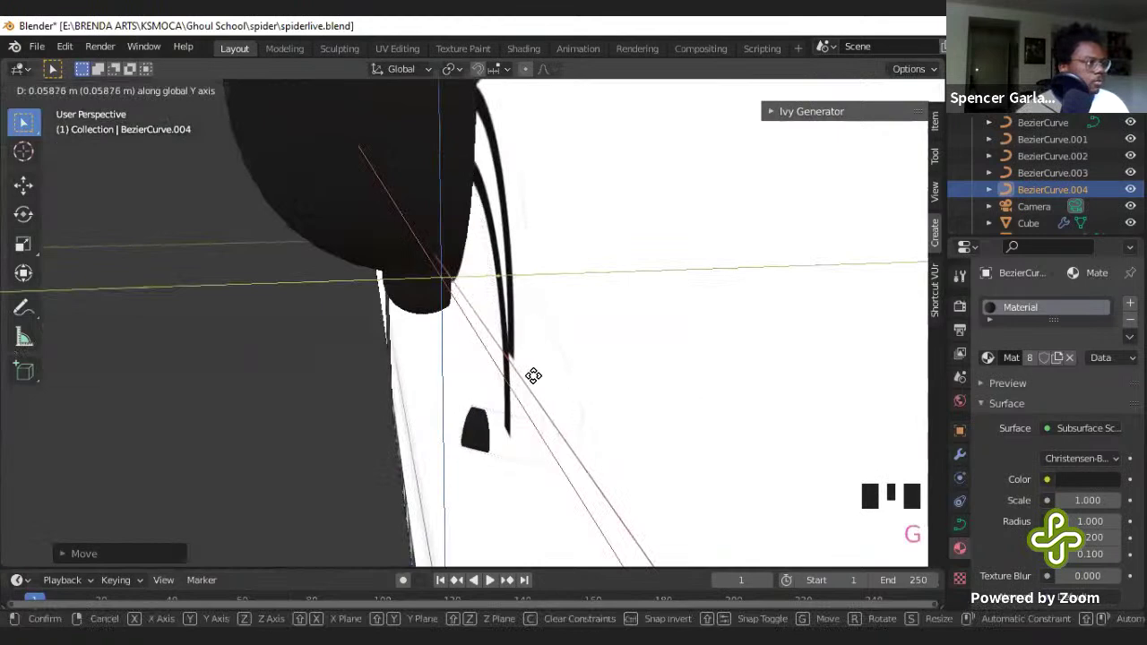
pyautogui.click(535, 383)
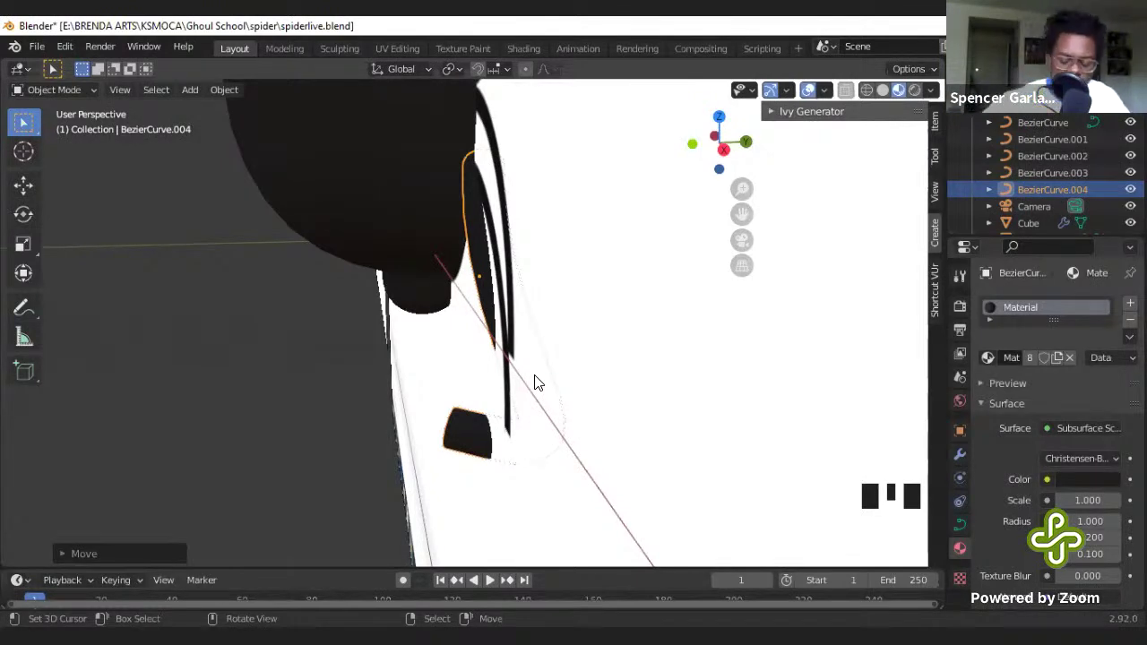
# - Examine the new leg's depth relative to the body and the reference image from the side and from above
pyautogui.scroll(-2, 507, 356)
pyautogui.moveTo(502, 349); pyautogui.dragTo(507, 356, button='middle')
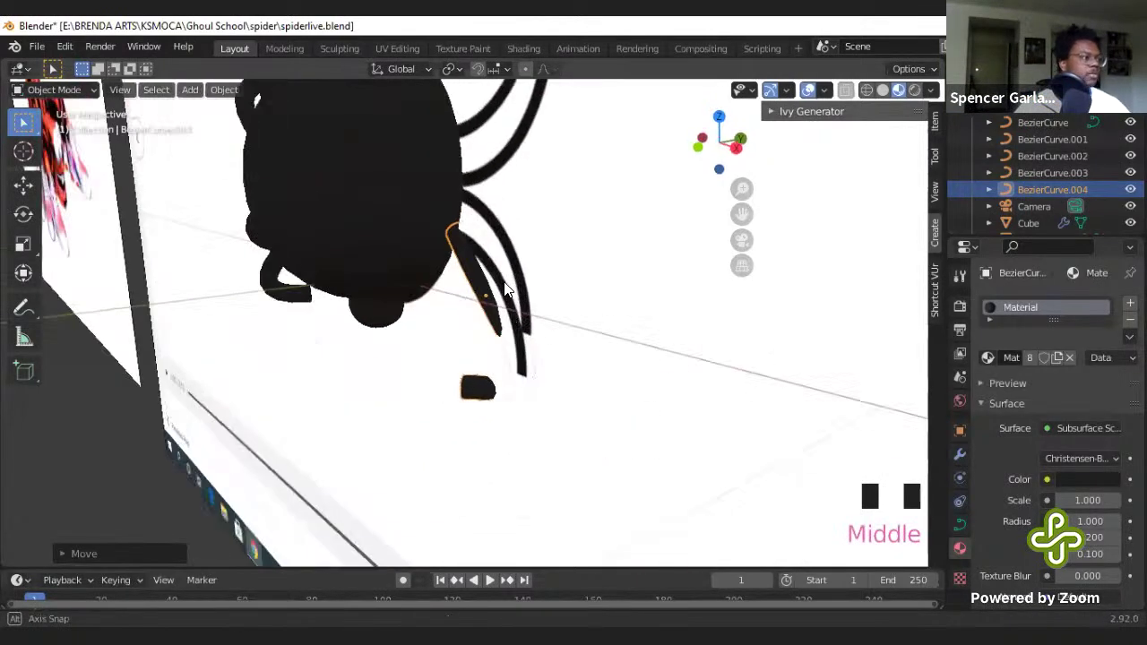
pyautogui.scroll(-2, 507, 355)
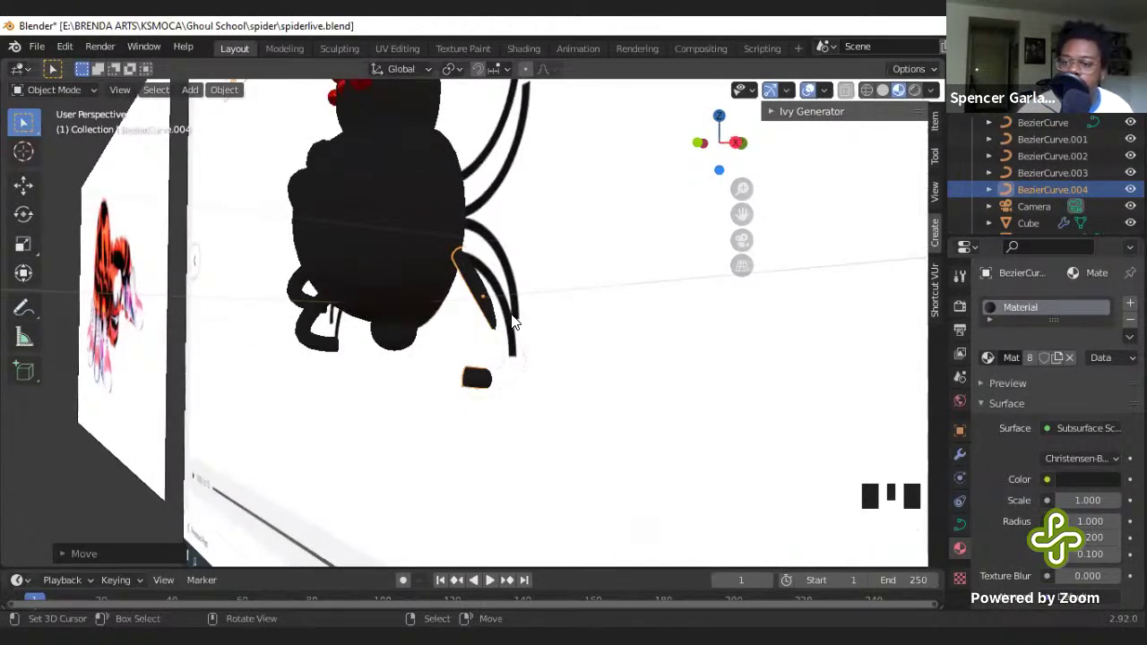
pyautogui.moveTo(514, 323); pyautogui.dragTo(510, 462, button='middle')
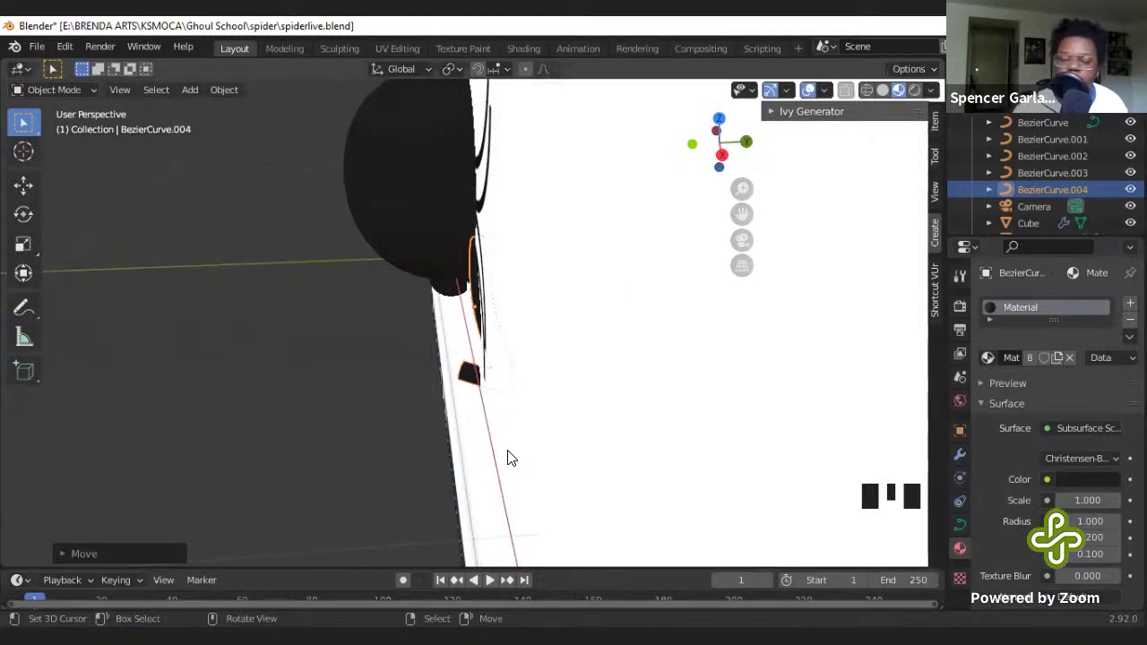
pyautogui.scroll(1, 542, 445)
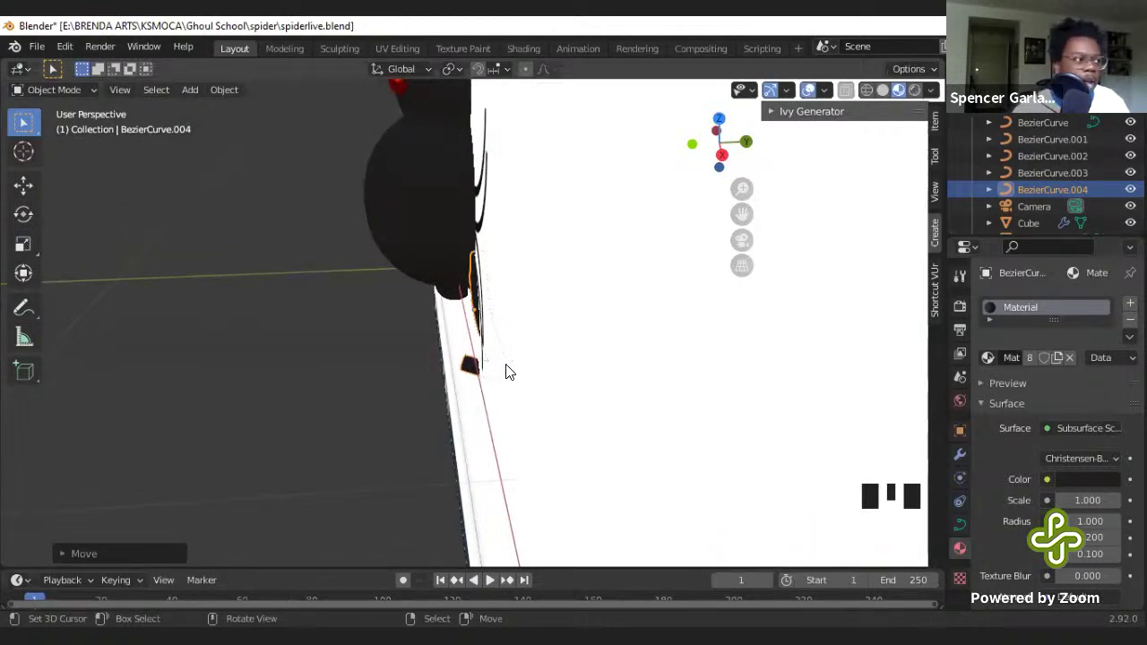
pyautogui.scroll(1, 502, 372)
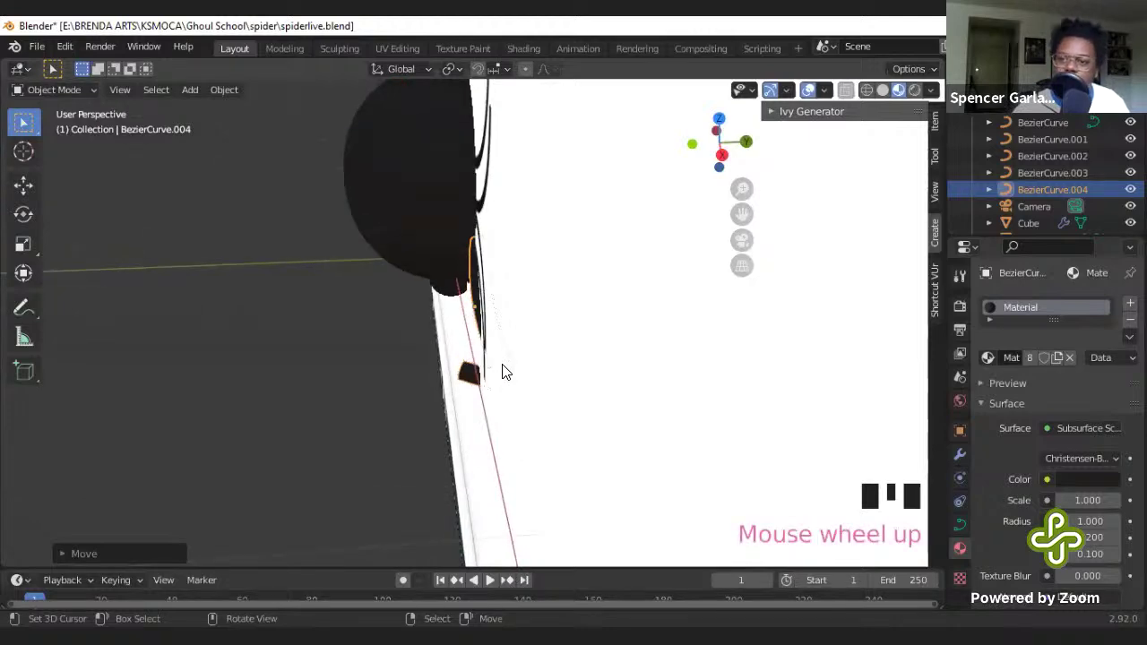
pyautogui.press('KP_7')
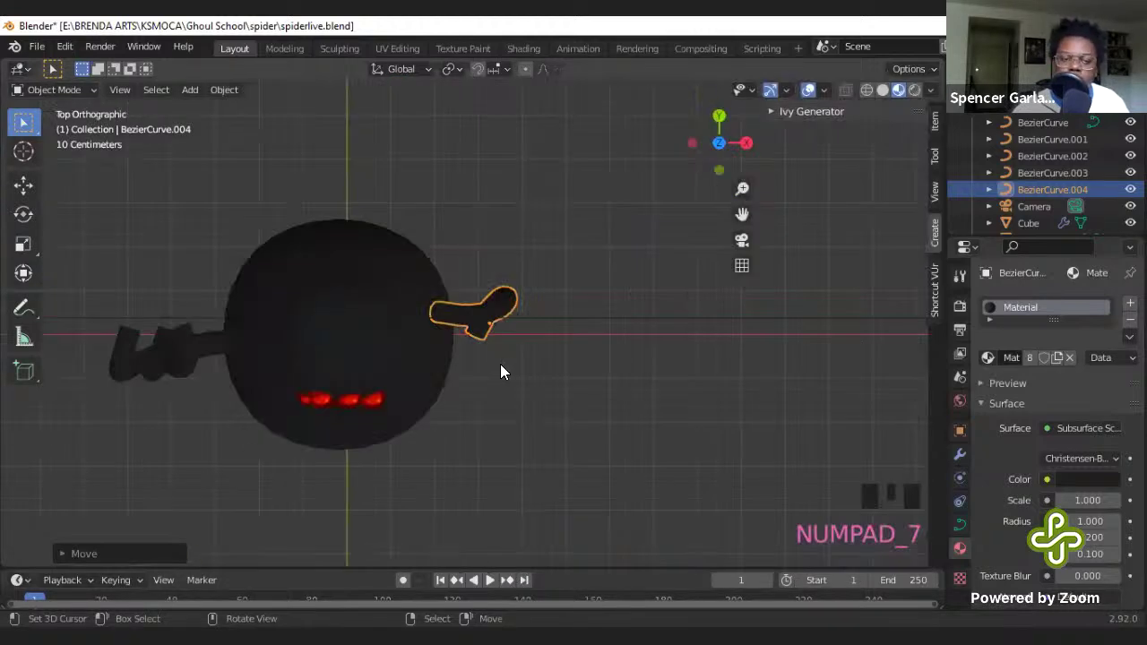
# - In front view, edit the new leg's curve and move its outer control point farther outward from the body
pyautogui.press('KP_1')
pyautogui.scroll(2, 502, 368)
pyautogui.rightClick(489, 418)
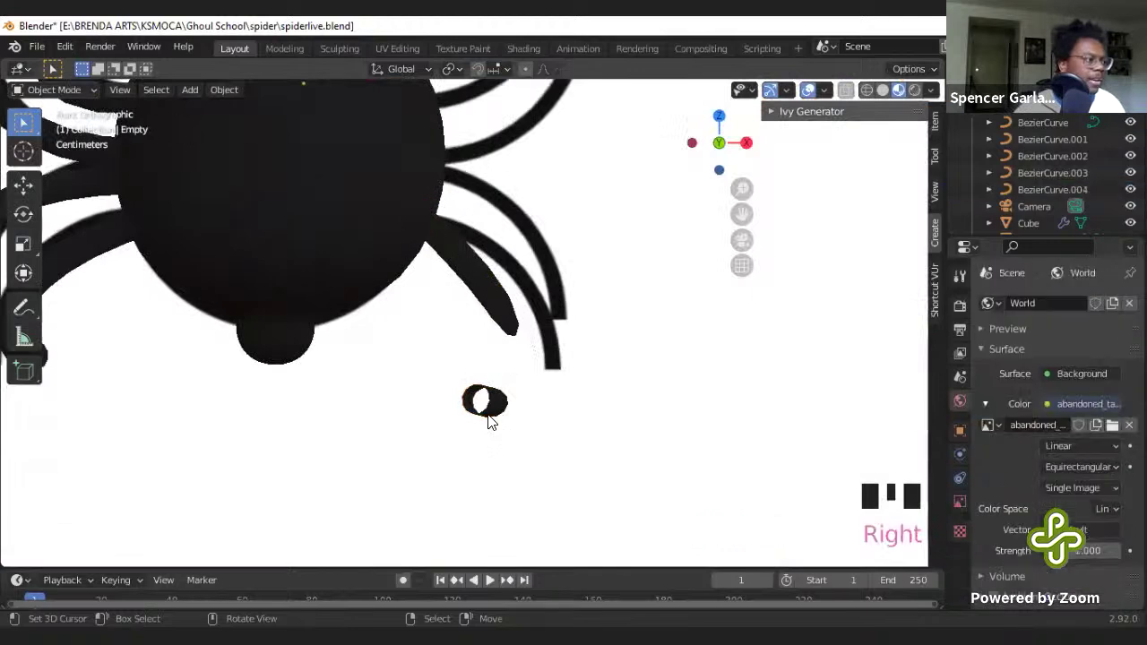
pyautogui.rightClick(488, 414)
pyautogui.press('Tab')
pyautogui.rightClick(483, 399)
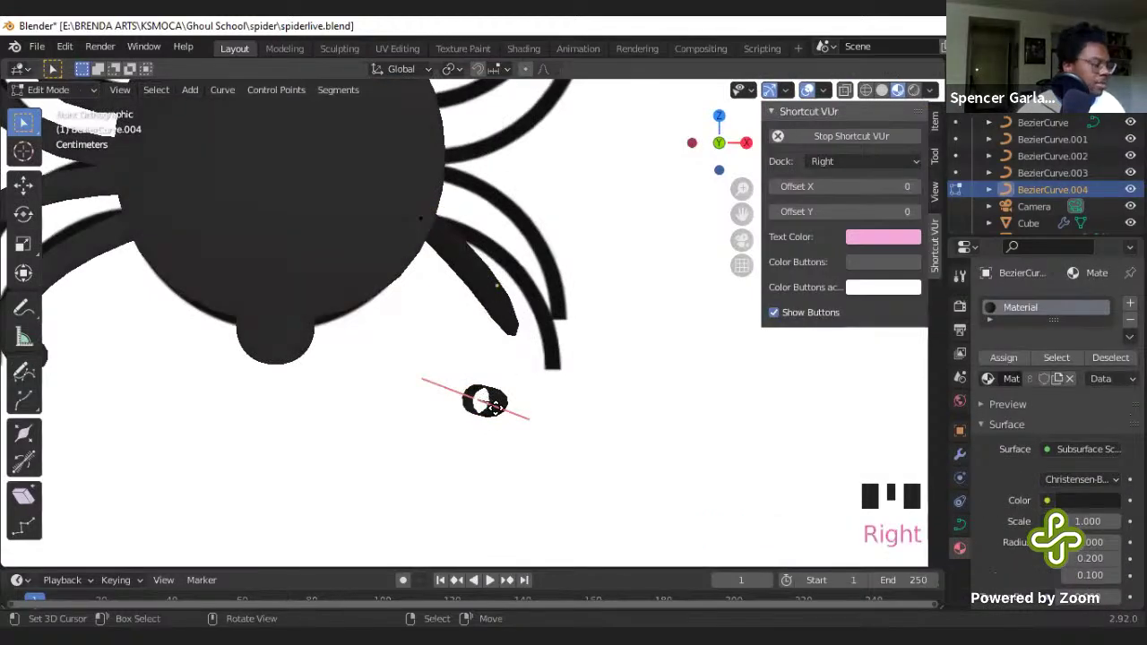
pyautogui.press('g')
pyautogui.click(619, 424)
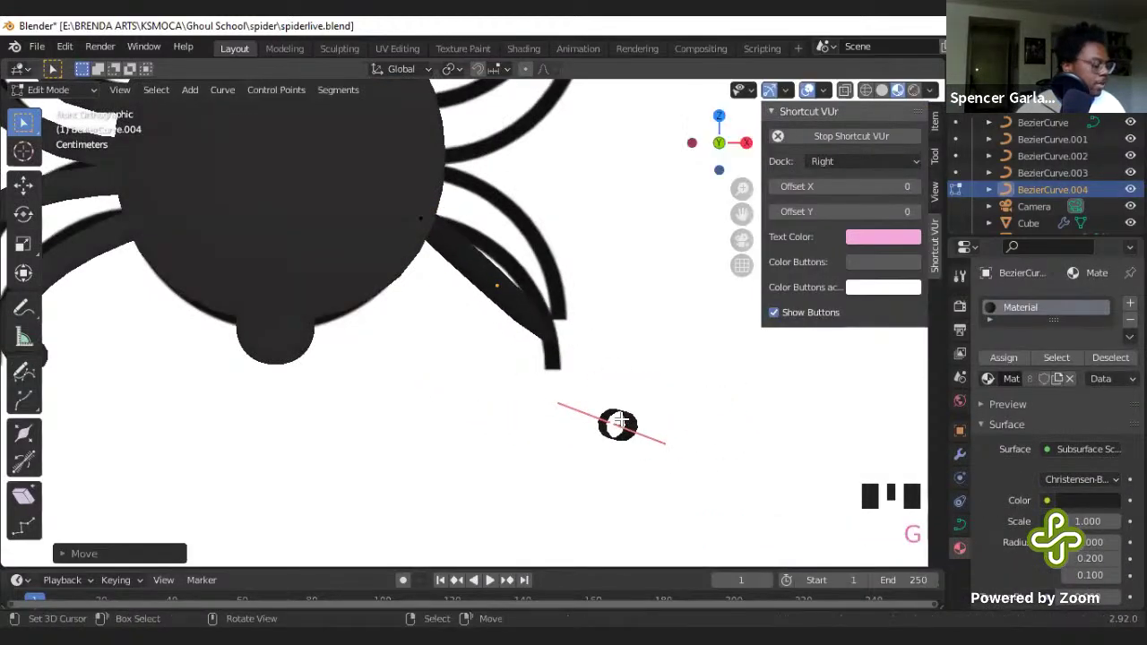
# - Trackball-rotate the leg's outer control point and move it in to the tip of the lowest reference leg
pyautogui.press('r')
pyautogui.press('r')
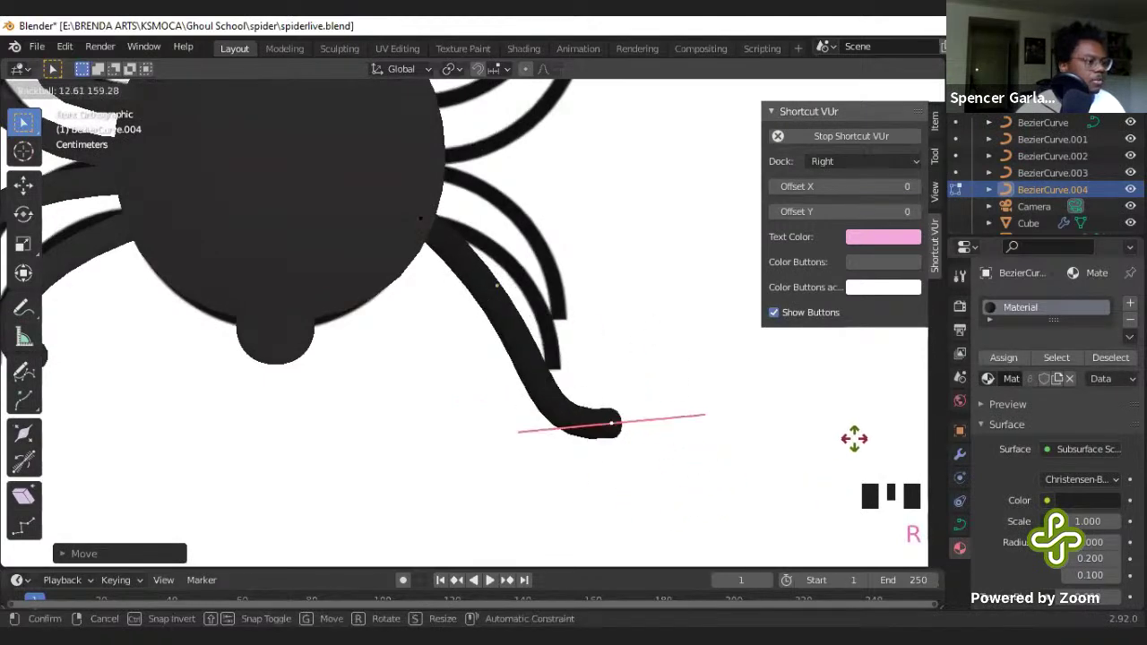
pyautogui.click(568, 408)
pyautogui.press('g')
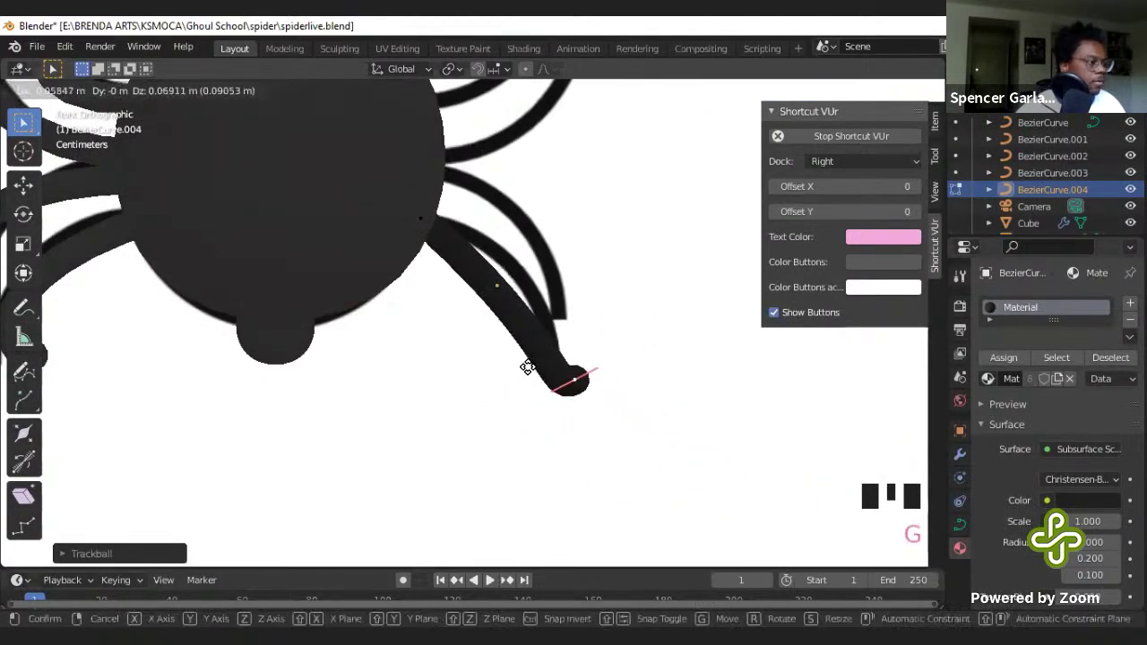
pyautogui.click(530, 345)
# - Trackball-rotate the control point where the leg meets the body to change the leg's bend
pyautogui.rightClick(421, 213)
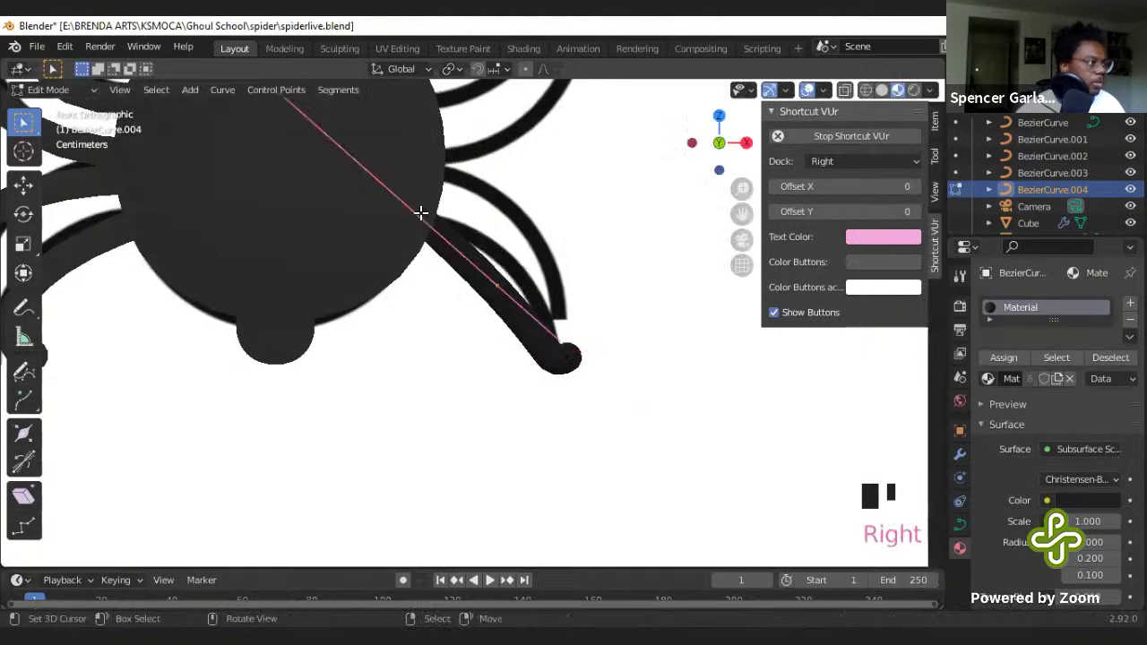
pyautogui.press('r')
pyautogui.press('r')
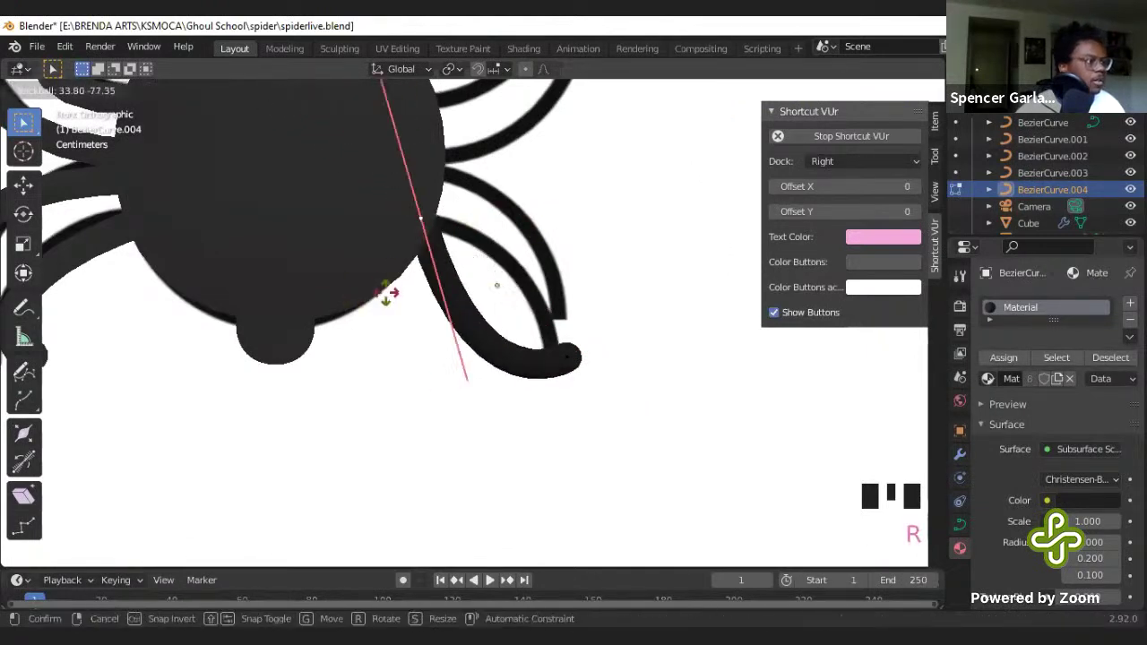
pyautogui.click(535, 157)
# - Move the leg's inner control point forward so the leg attaches to the body, checking the shape from the side
pyautogui.moveTo(535, 158); pyautogui.dragTo(448, 312, button='middle')
pyautogui.press('Tab')
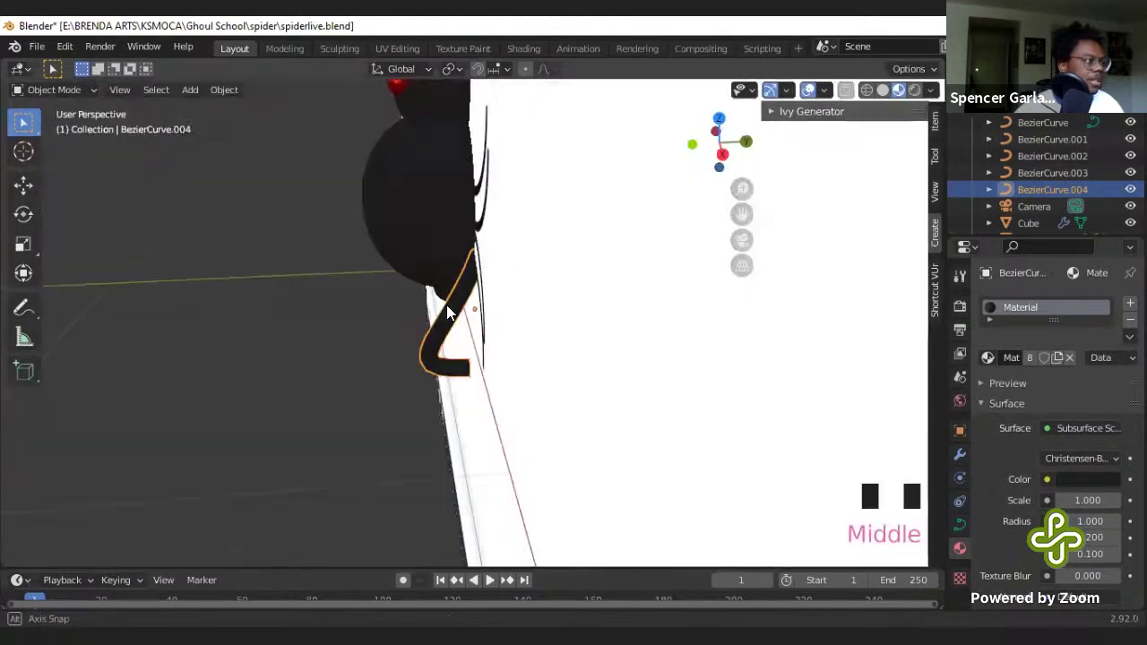
pyautogui.press('Tab')
pyautogui.press('g')
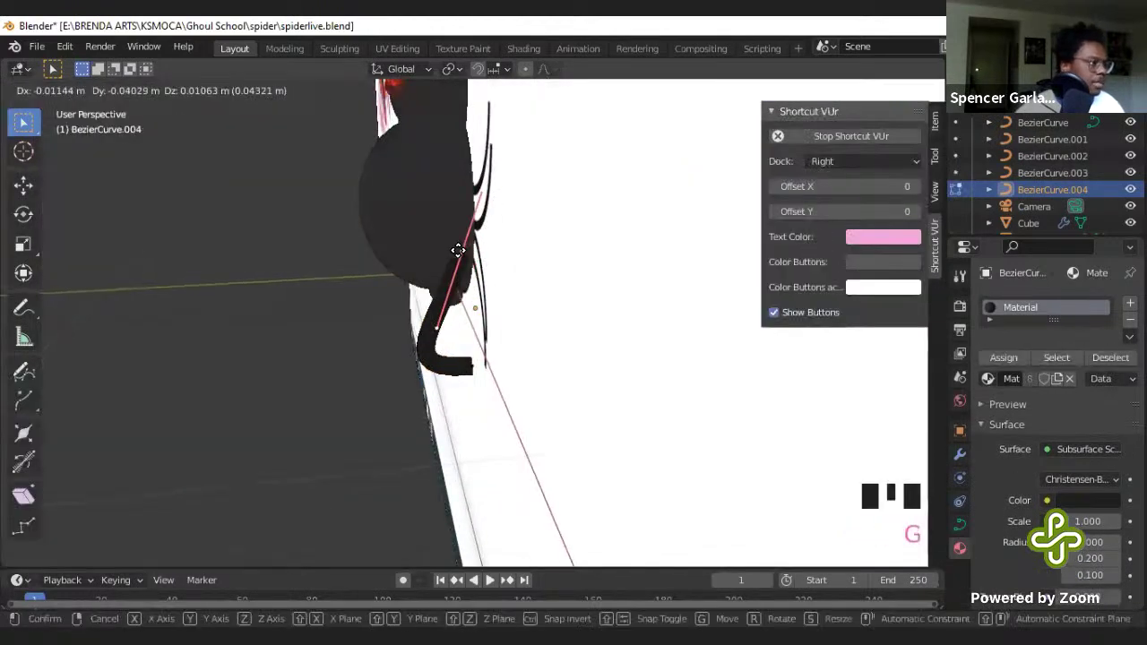
pyautogui.click(467, 254)
pyautogui.moveTo(467, 253); pyautogui.dragTo(484, 281, button='middle')
pyautogui.press('Tab')
pyautogui.press('Tab')
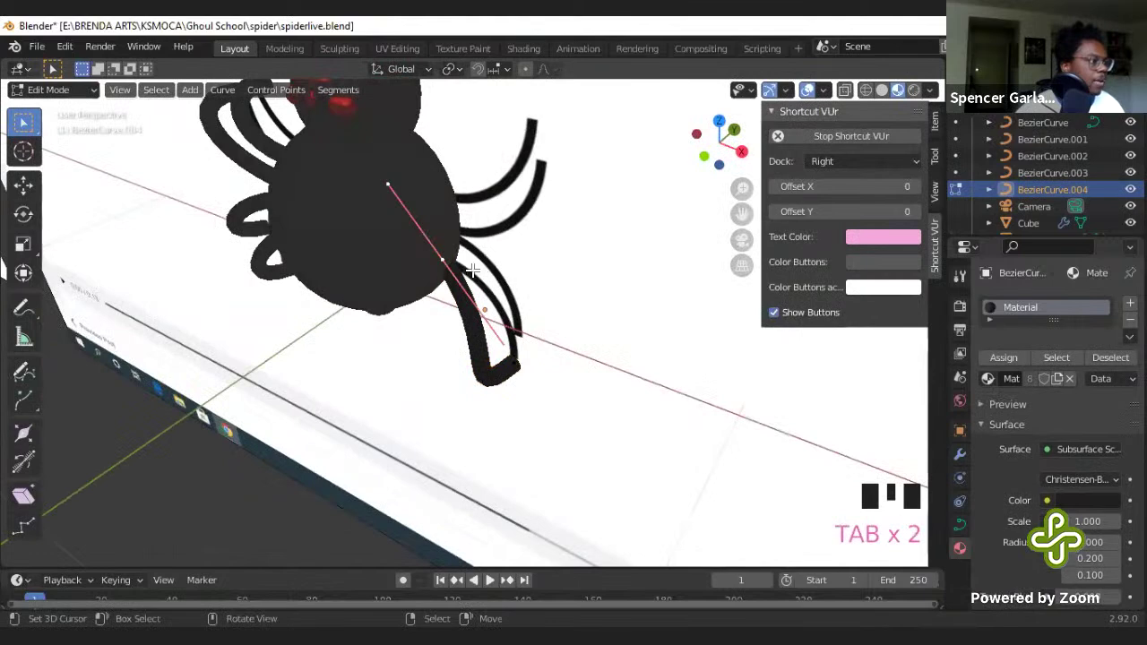
# - Finish editing the lowest right leg's curve and switch the viewport to solid shading
pyautogui.press('Tab')
pyautogui.press('z')
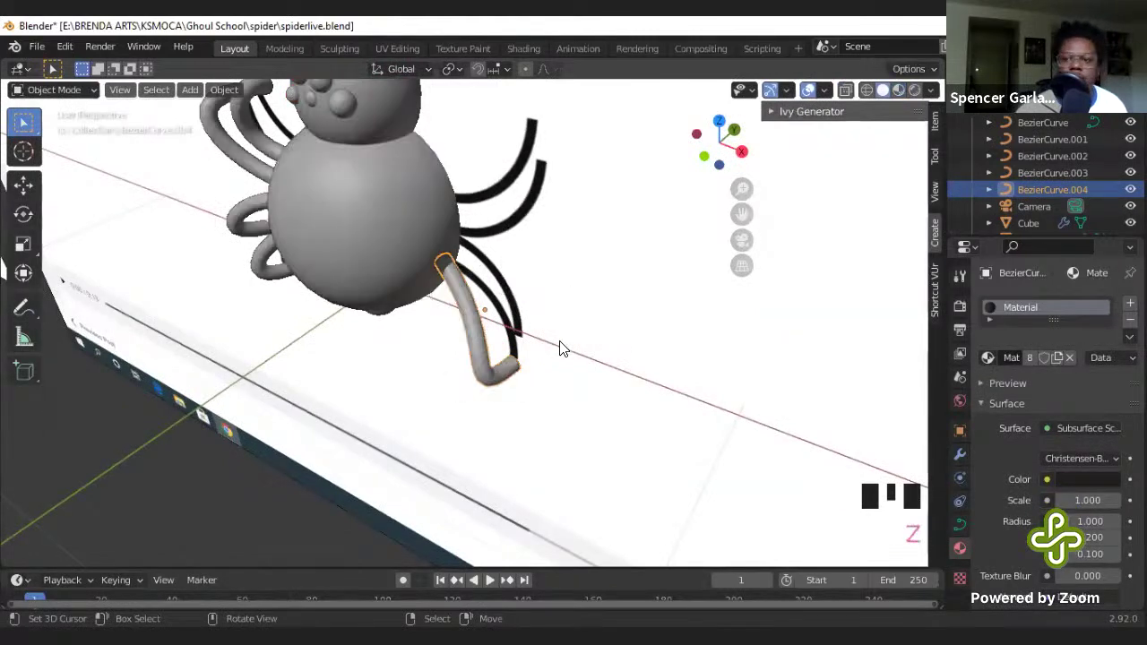
pyautogui.moveTo(543, 338); pyautogui.dragTo(572, 329, button='middle')
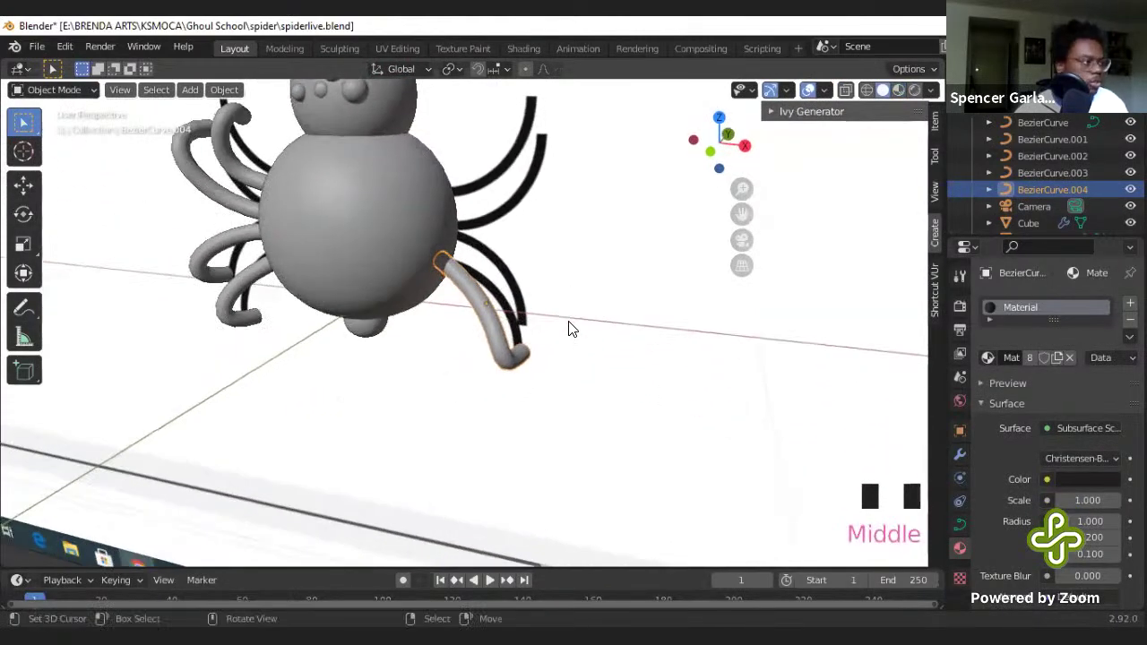
pyautogui.press('KP_1')
# - Duplicate the lowest right leg and place the copy over the next reference leg above it
pyautogui.rightClick(499, 286)
pyautogui.hotkey('ctrl', 'z')
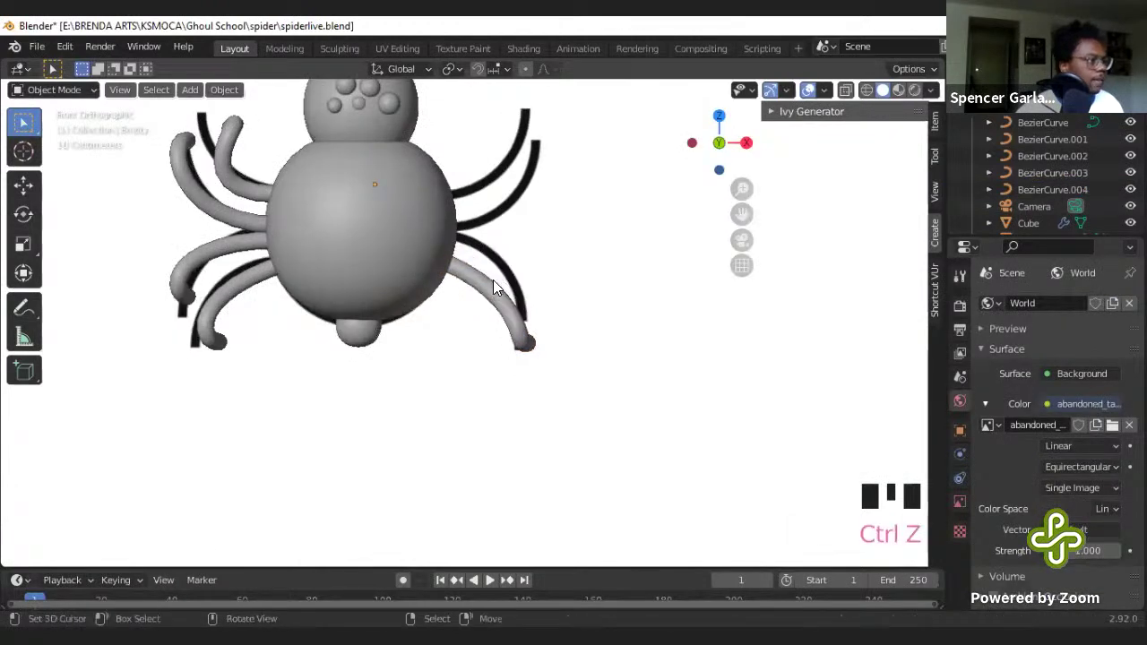
pyautogui.rightClick(489, 282)
pyautogui.hotkey('shift', 'd')
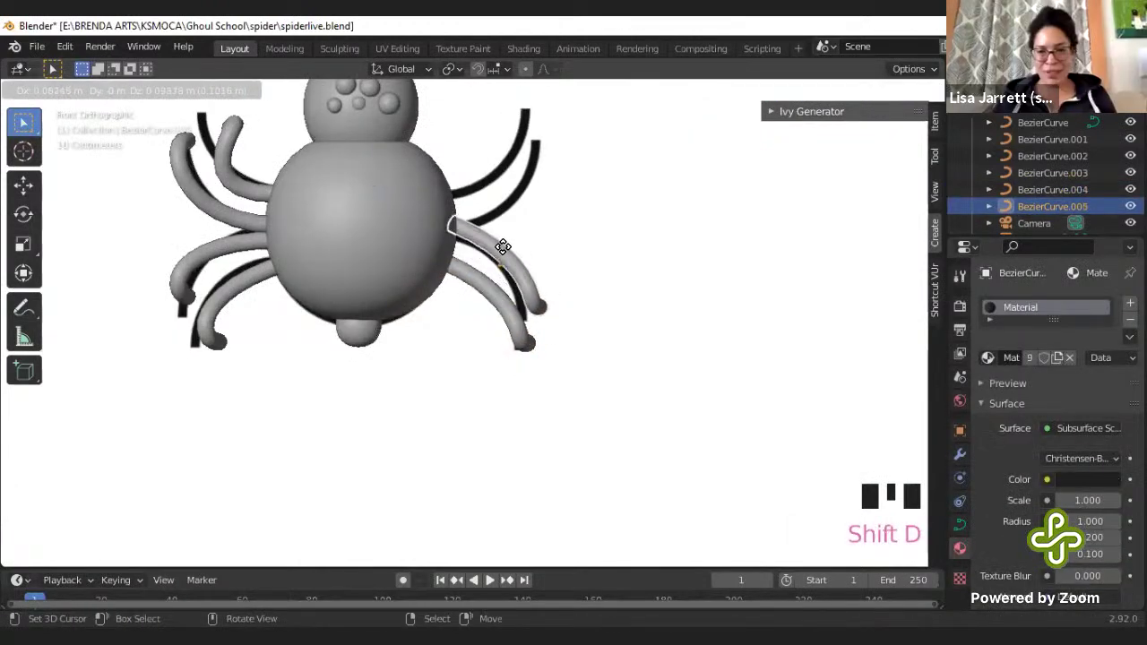
pyautogui.click(498, 260)
# - Rotate the copied leg's inner control point upward and move it into the body, checking the attachment from an angle
pyautogui.press('Tab')
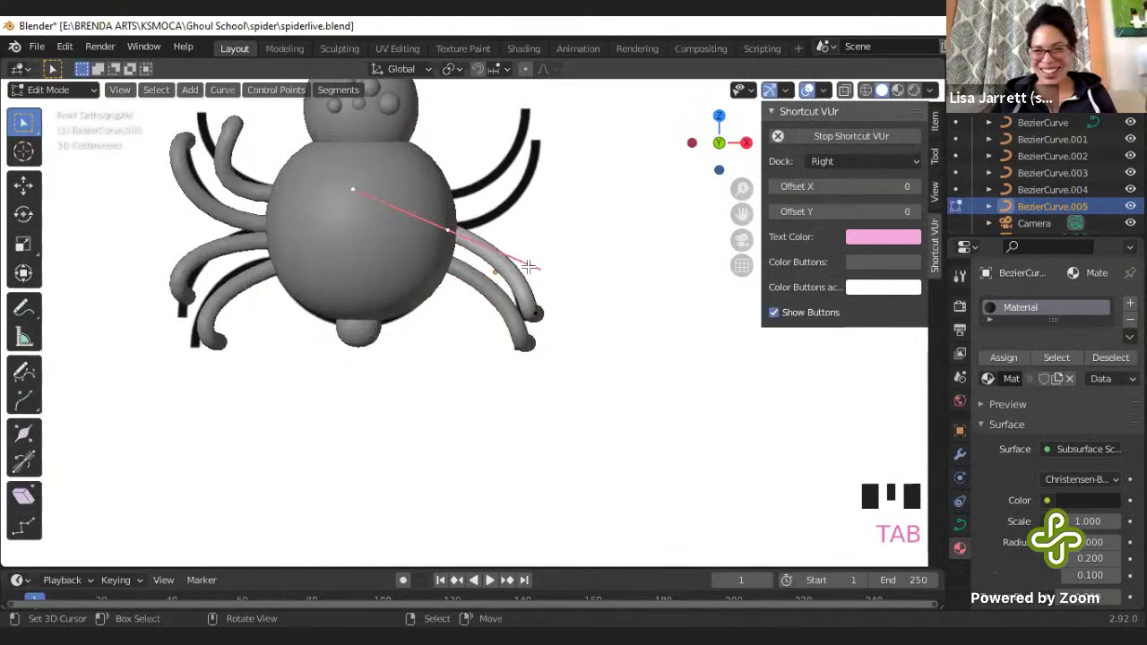
pyautogui.press('r')
pyautogui.click(496, 173)
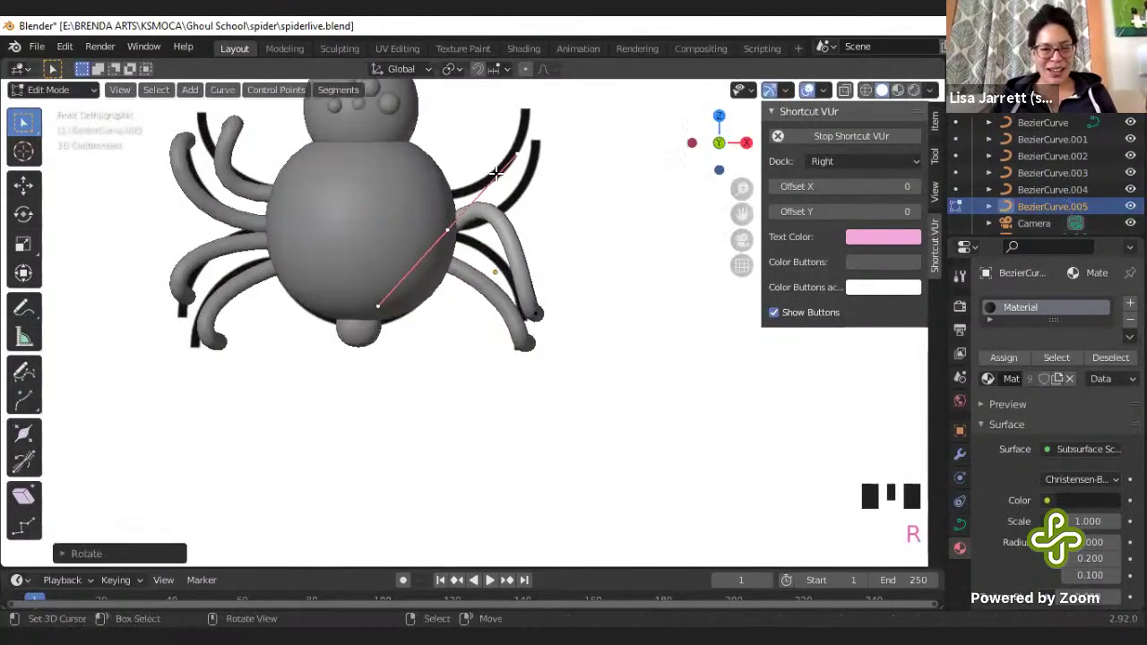
pyautogui.press('g')
pyautogui.click(459, 230)
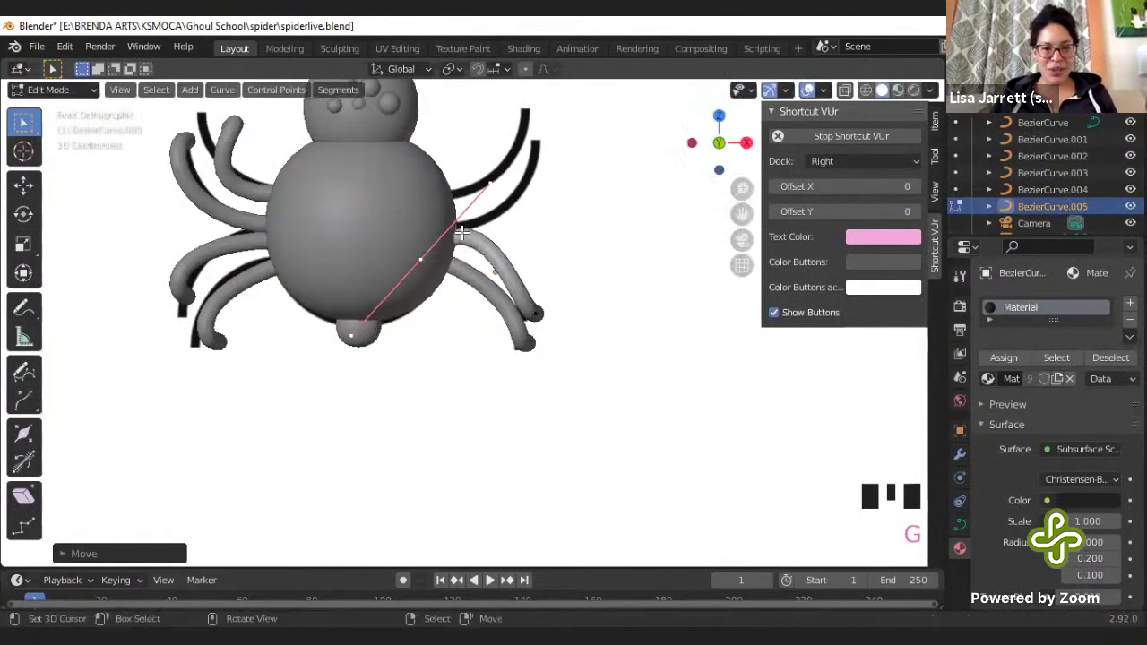
pyautogui.moveTo(458, 229); pyautogui.dragTo(520, 333, button='middle')
pyautogui.scroll(-2, 384, 355)
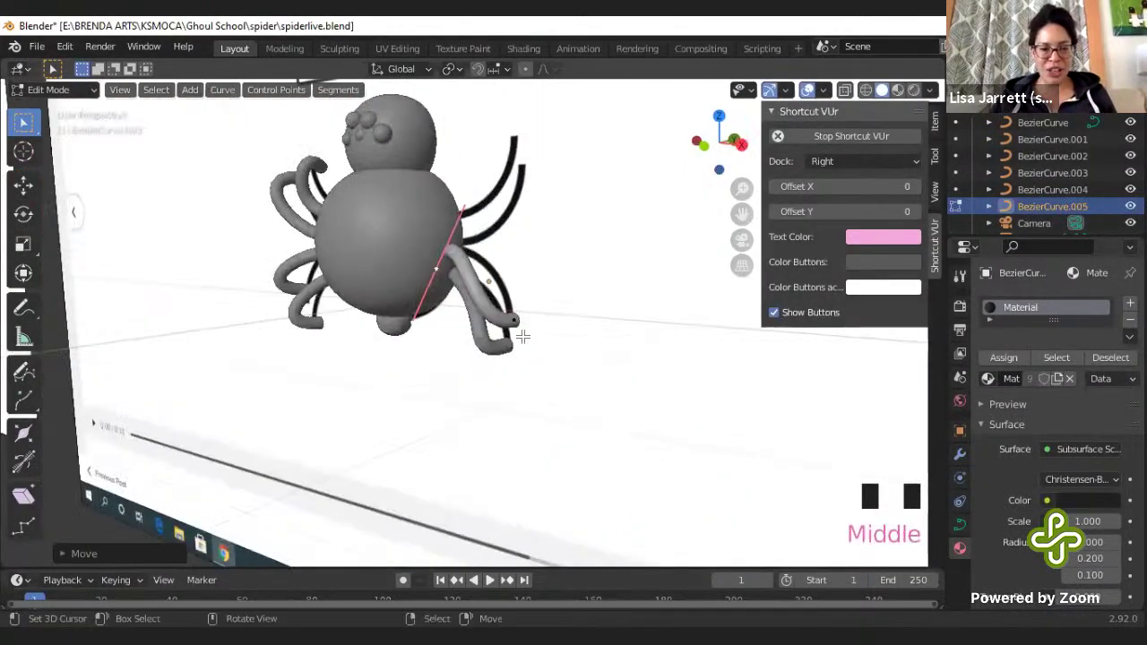
# - In front view, duplicate the second-lowest right leg and place the copy above it beside the body
pyautogui.press('KP_1')
pyautogui.press('Tab')
pyautogui.rightClick(487, 274)
pyautogui.rightClick(491, 274)
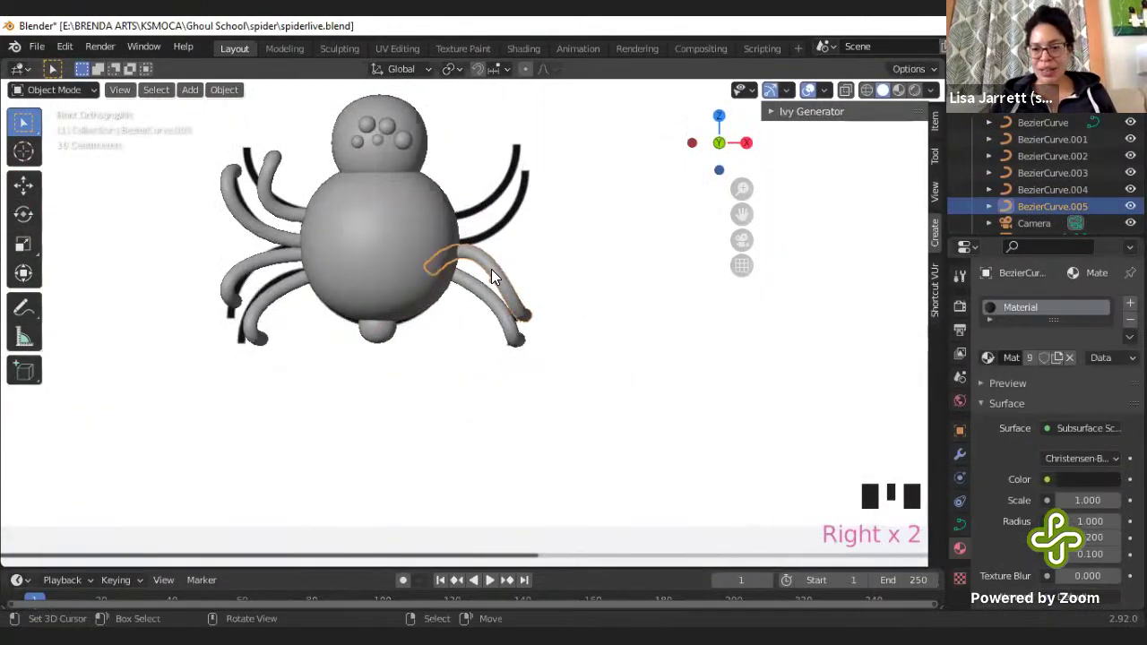
pyautogui.hotkey('shift', 'd')
pyautogui.click(568, 262)
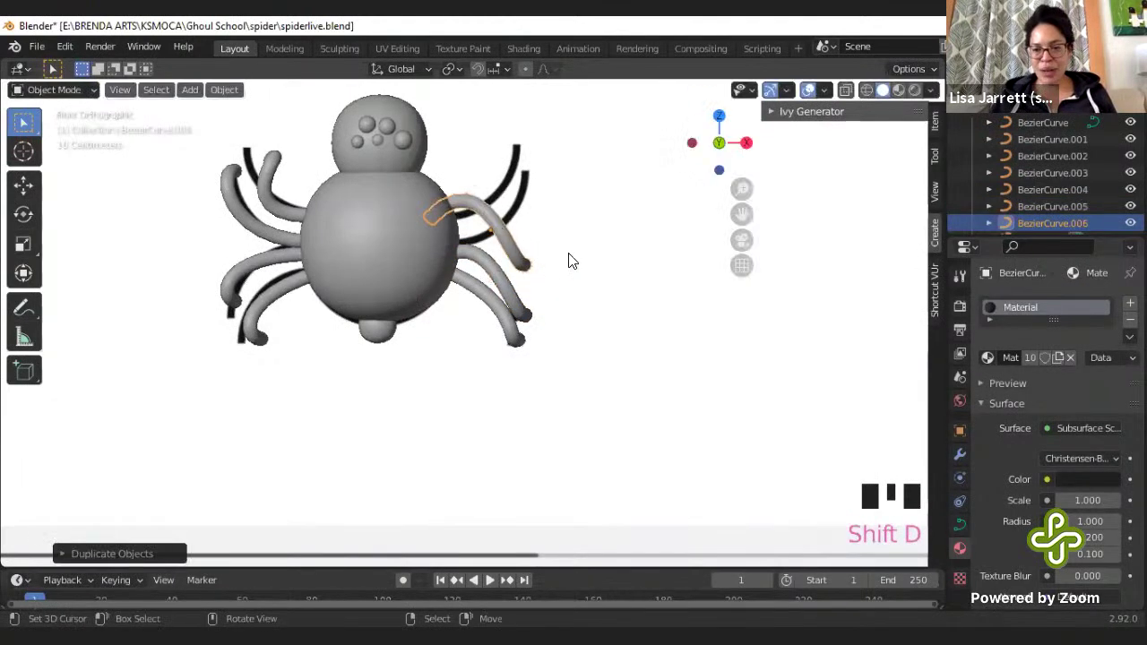
# - Rotate the new leg upward and move it toward the second reference leg from the top
pyautogui.press('r')
pyautogui.click(538, 188)
pyautogui.press('g')
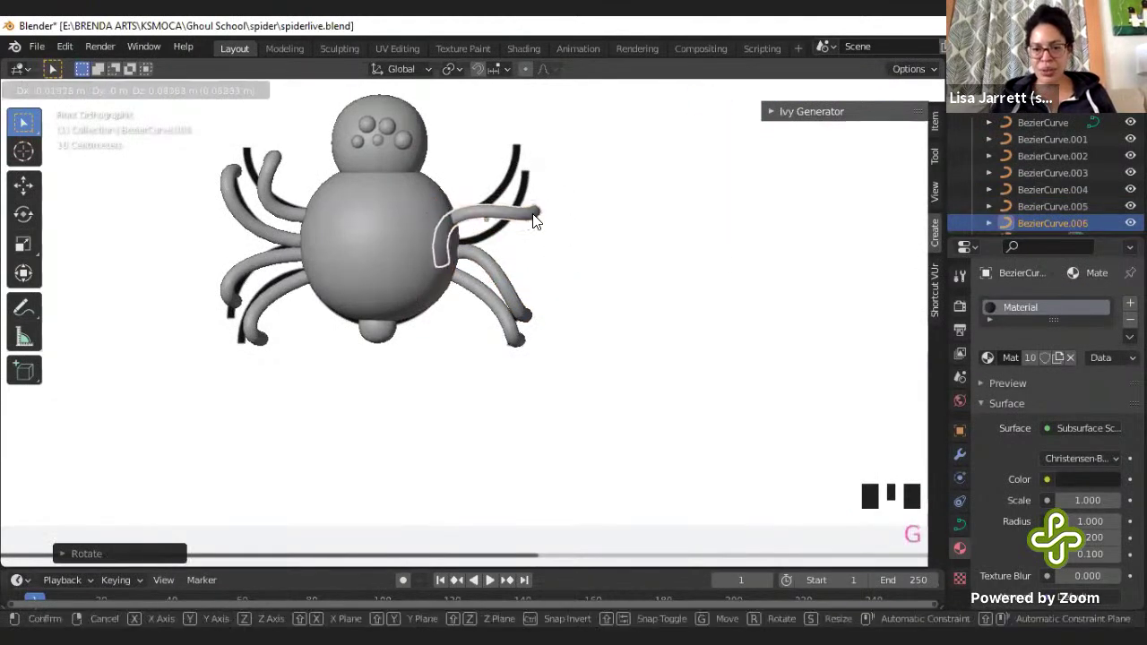
pyautogui.rightClick(544, 212)
# - Edit the new leg's curve and move its outer control point up to the reference leg's tip
pyautogui.press('Tab')
pyautogui.rightClick(534, 212)
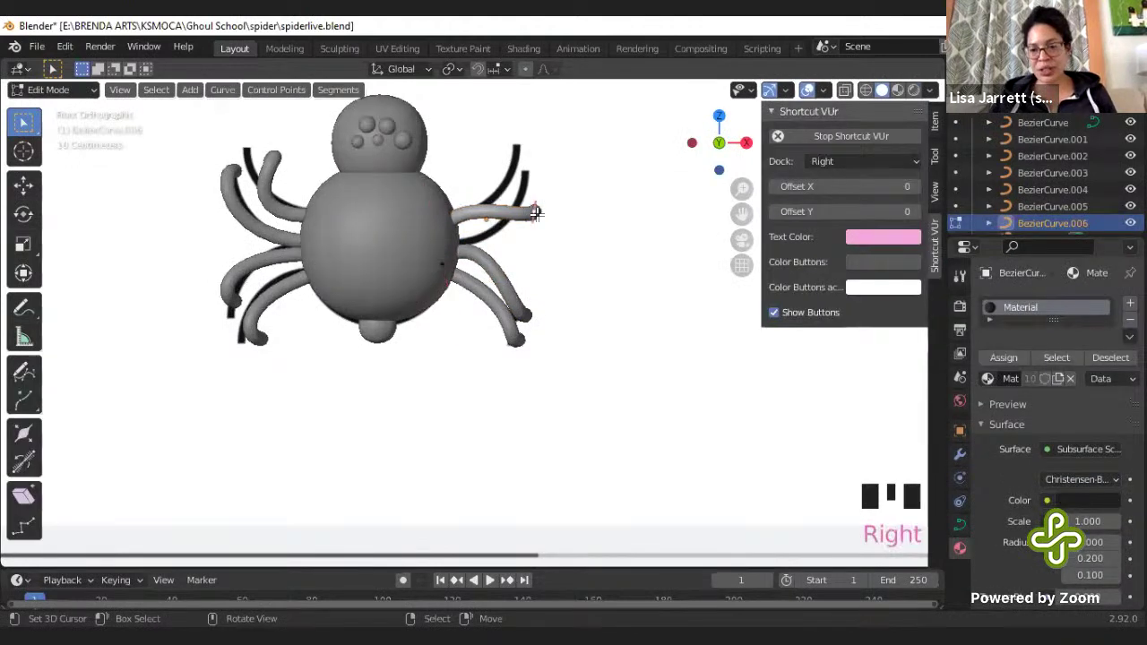
pyautogui.press('g')
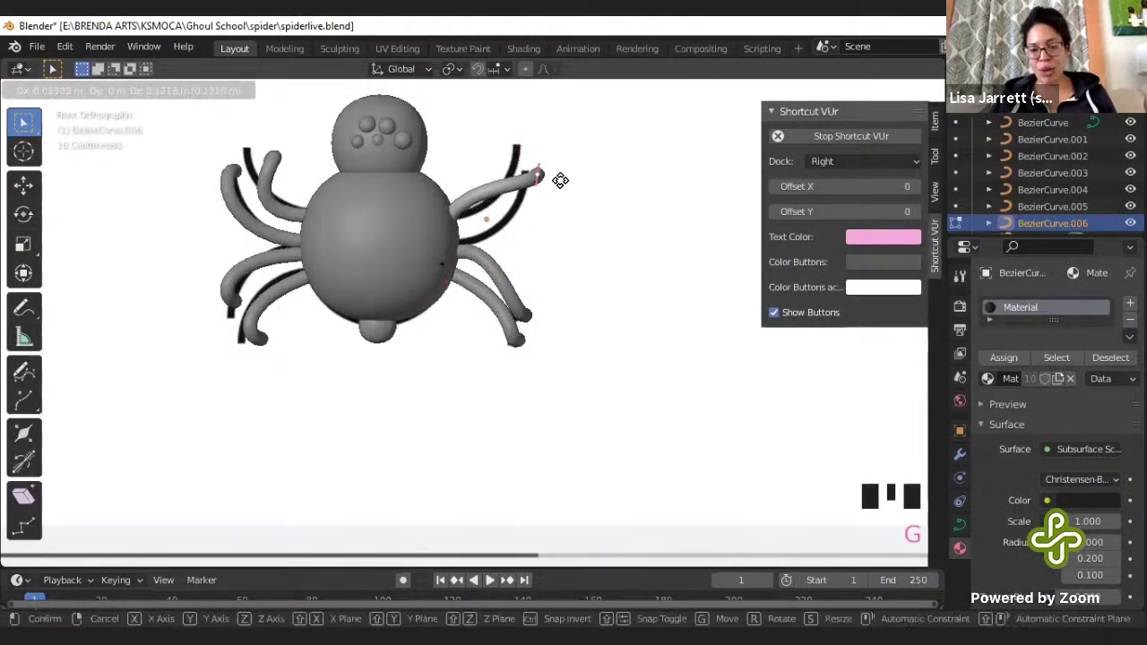
pyautogui.rightClick(551, 181)
pyautogui.press('Tab')
# - Move the same leg's inner control point outward to the edge of the body
pyautogui.press('Tab')
pyautogui.rightClick(442, 265)
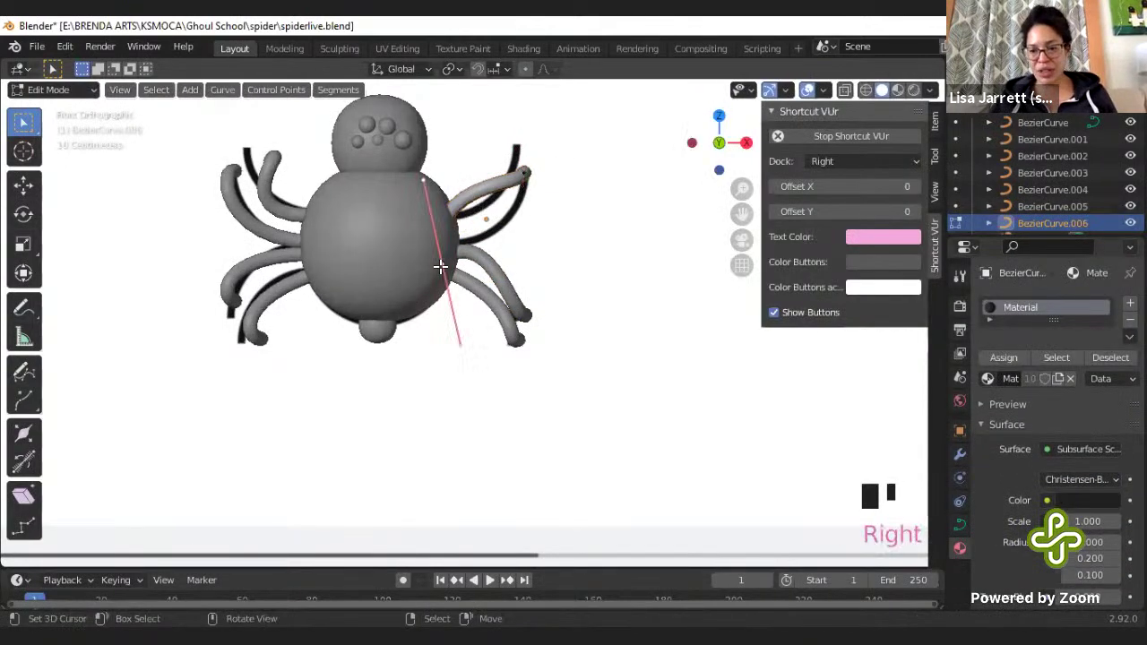
pyautogui.press('g')
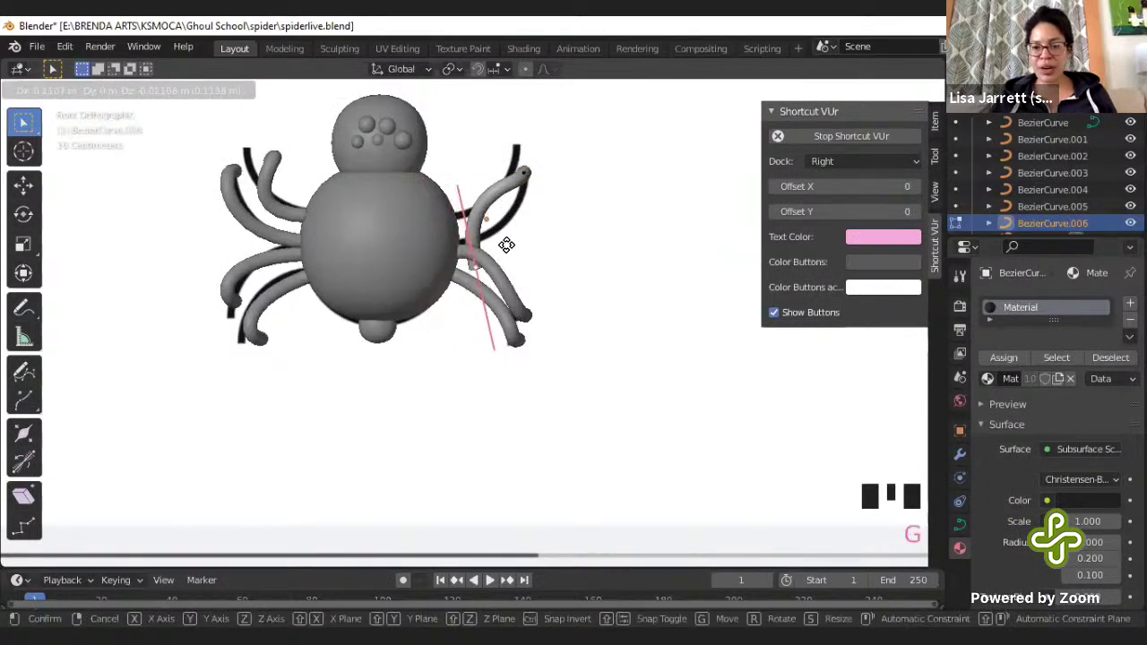
pyautogui.click(500, 240)
# - Trackball-rotate the inner control point and move it up into the body so the leg follows the curved reference leg
pyautogui.press('r')
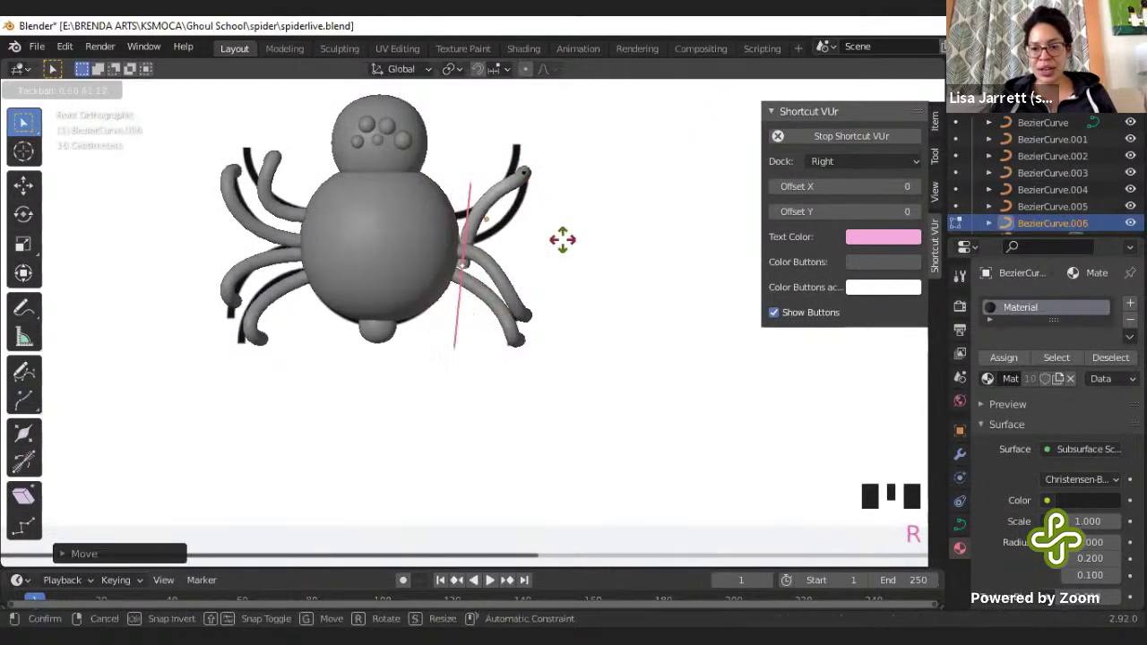
pyautogui.press('r')
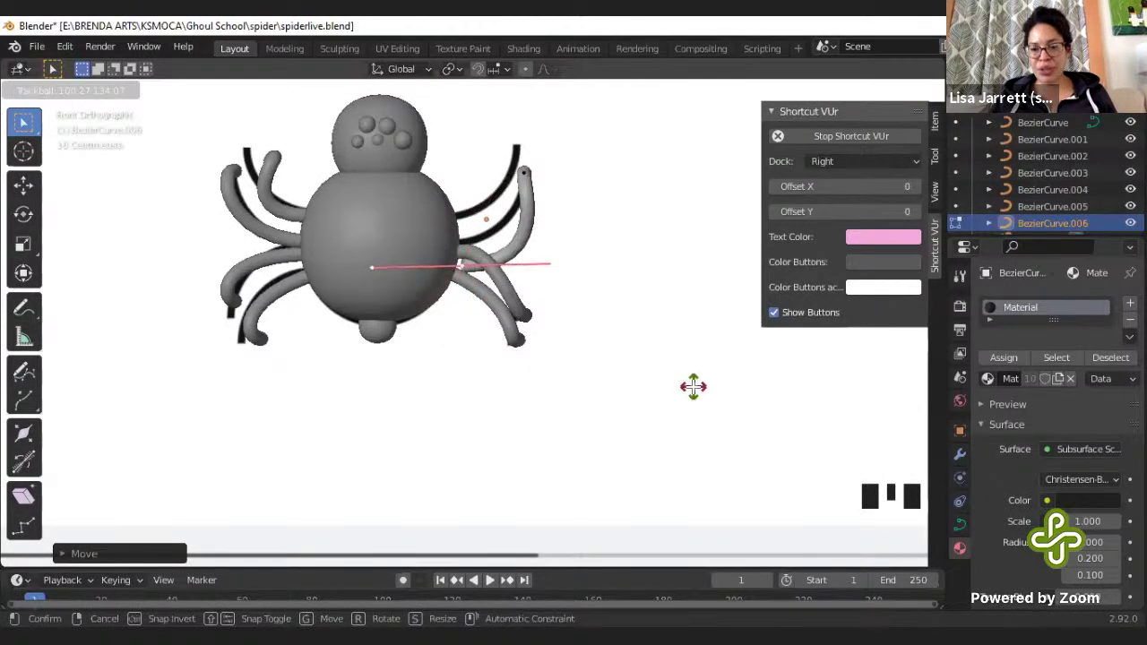
pyautogui.click(691, 386)
pyautogui.press('g')
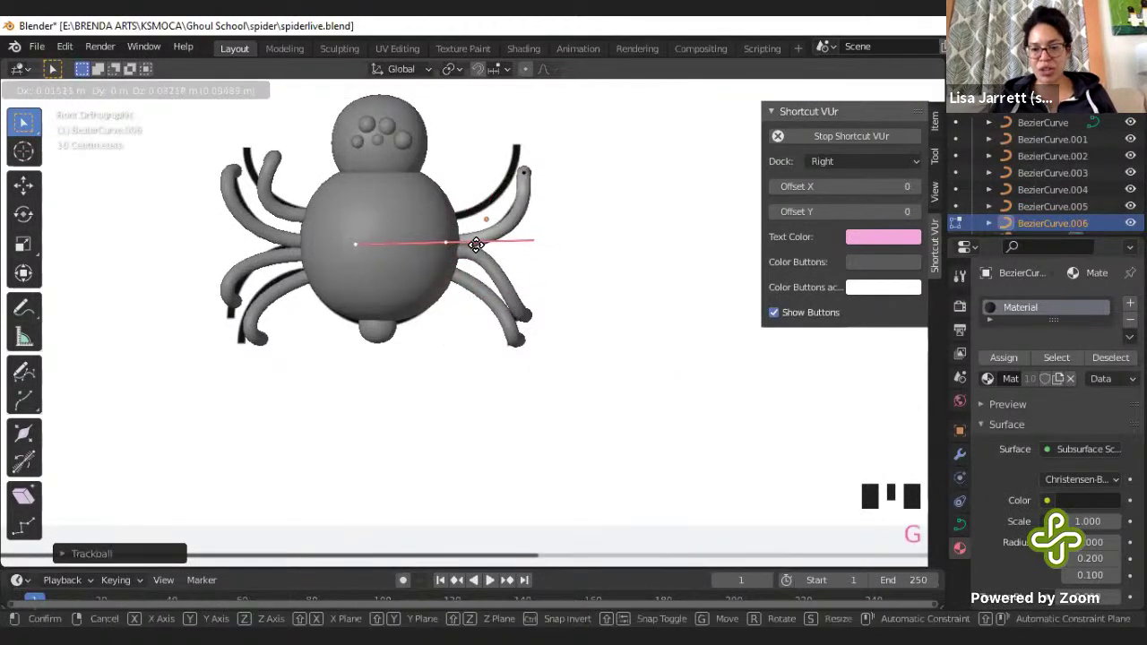
pyautogui.click(484, 241)
# - From the side, move the leg's outer control point back toward the reference image and finish editing the curve
pyautogui.moveTo(484, 241); pyautogui.dragTo(377, 385, button='middle')
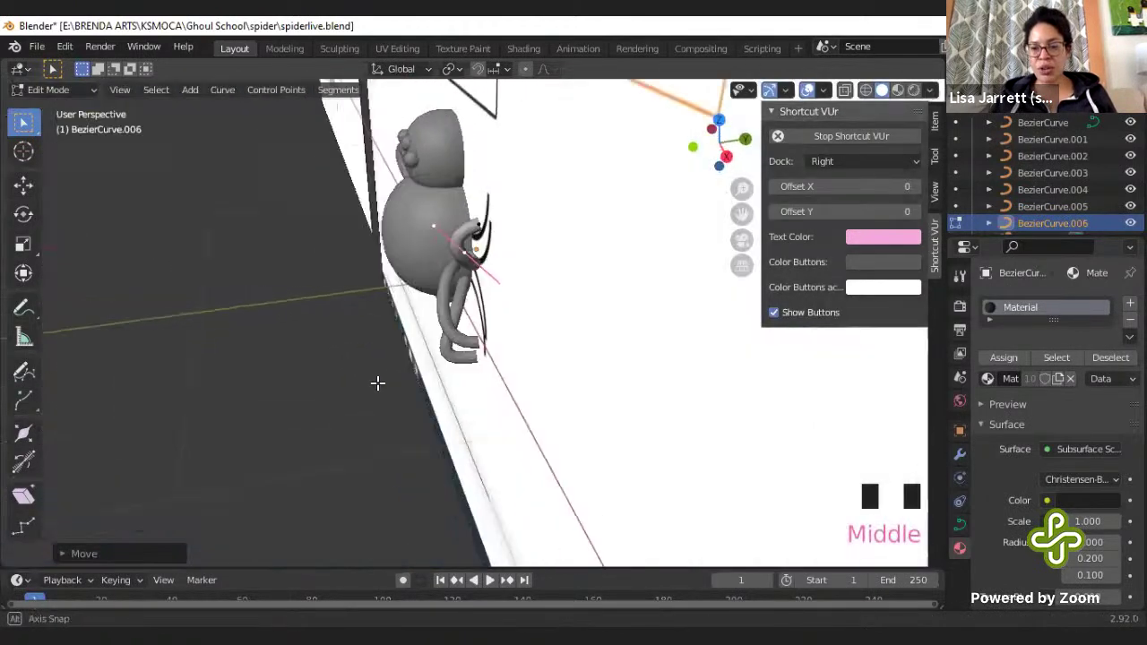
pyautogui.scroll(2, 376, 384)
pyautogui.rightClick(471, 199)
pyautogui.press('g')
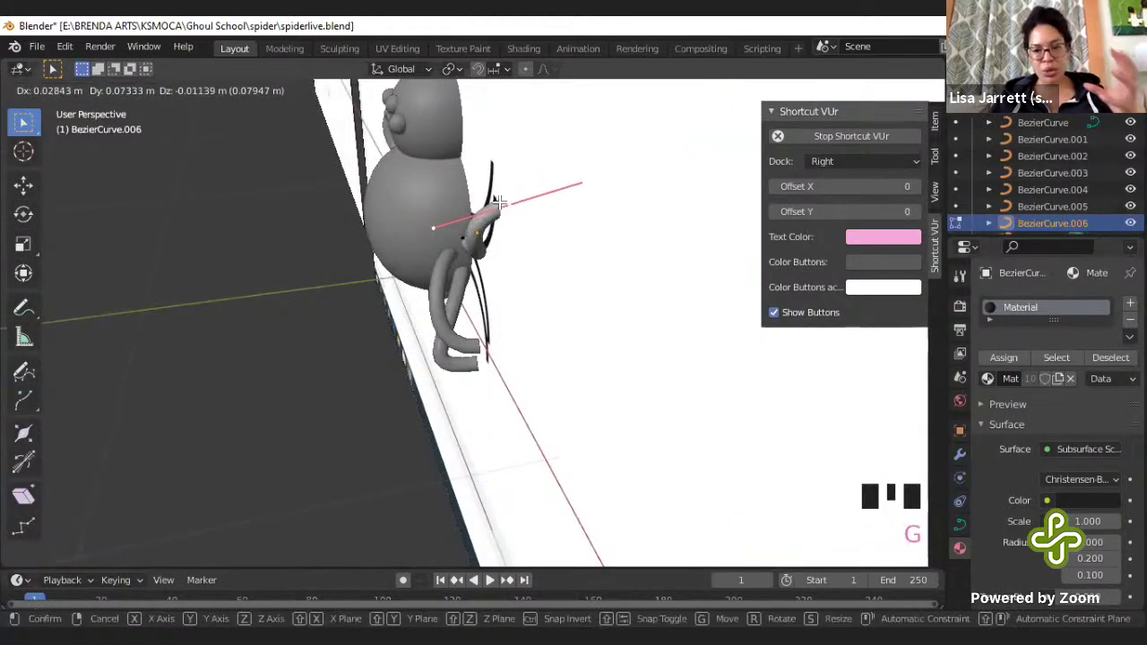
pyautogui.click(499, 203)
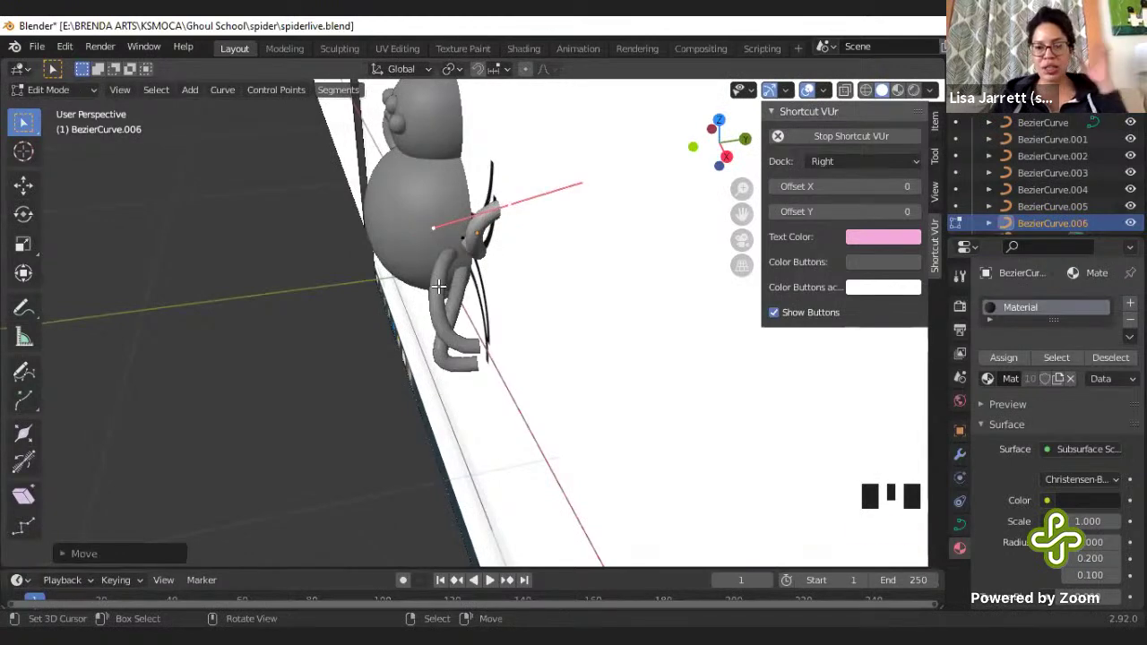
pyautogui.moveTo(439, 286); pyautogui.dragTo(451, 306, button='middle')
pyautogui.press('Tab')
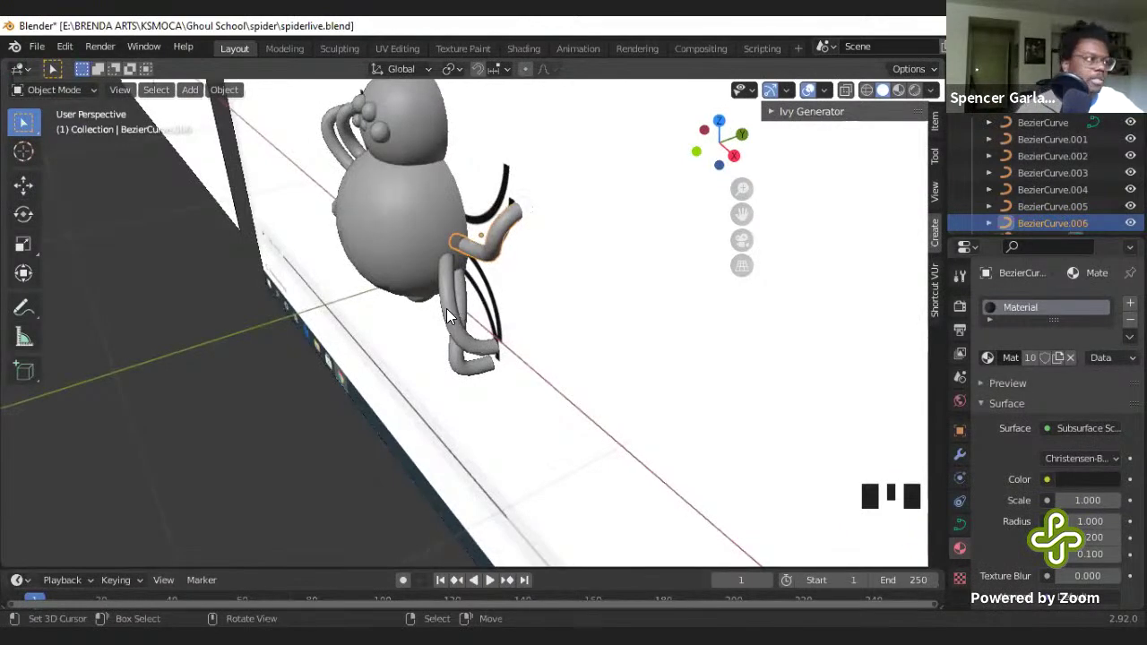
# - In front view, duplicate the upward-curving leg and place the copy over the topmost right reference leg
pyautogui.press('KP_1')
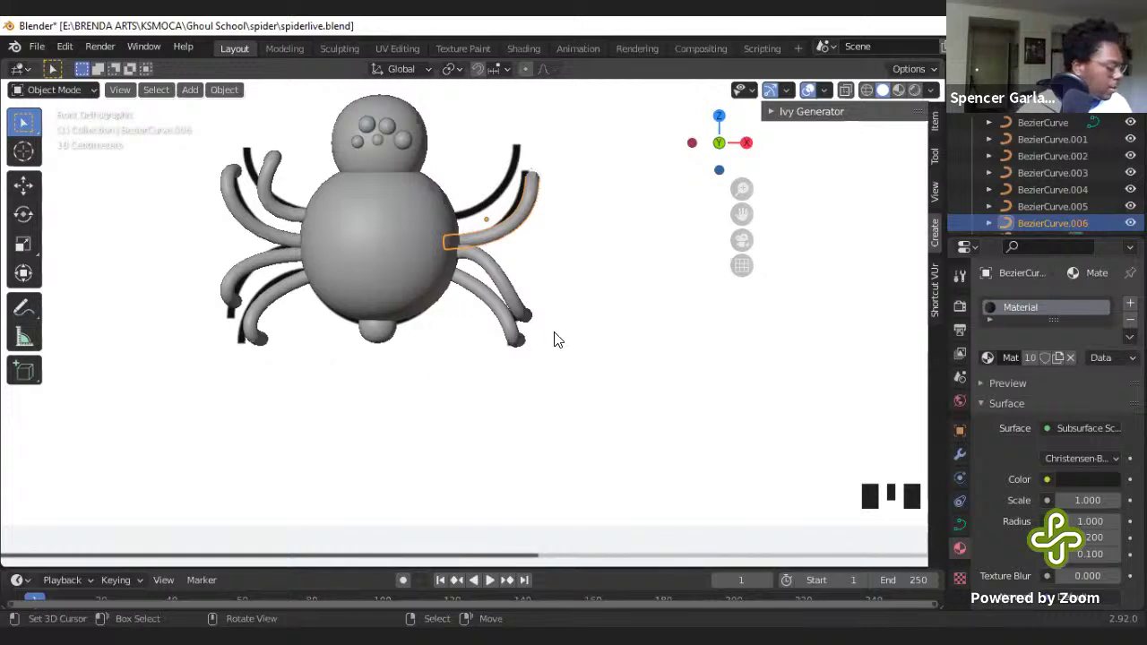
pyautogui.hotkey('shift', 'd')
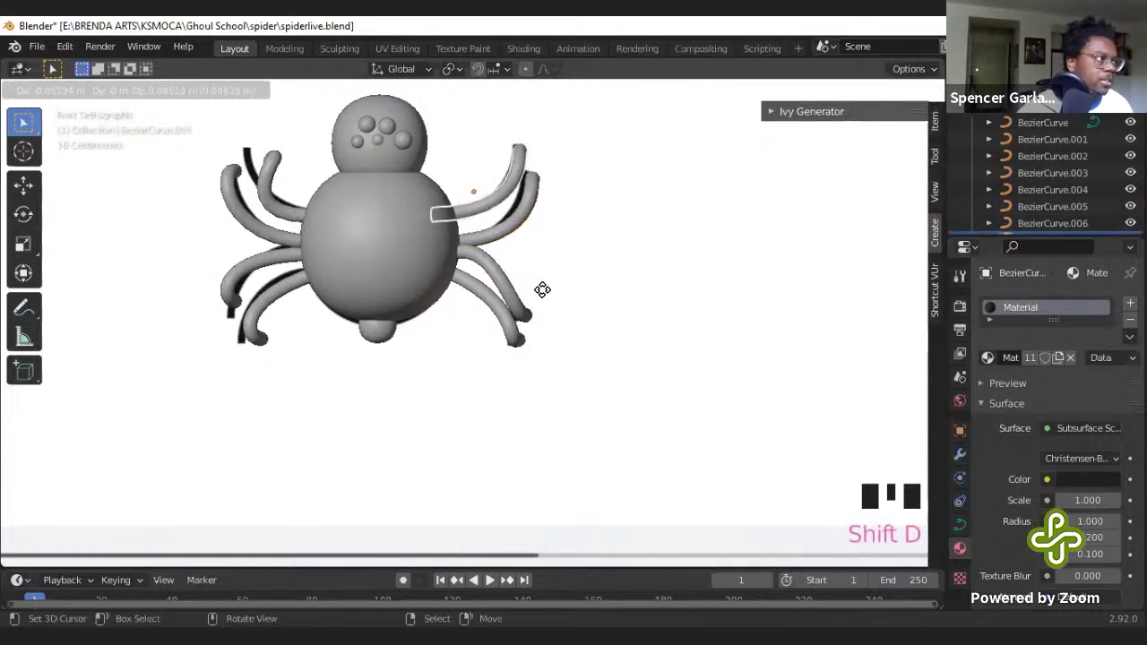
pyautogui.click(549, 297)
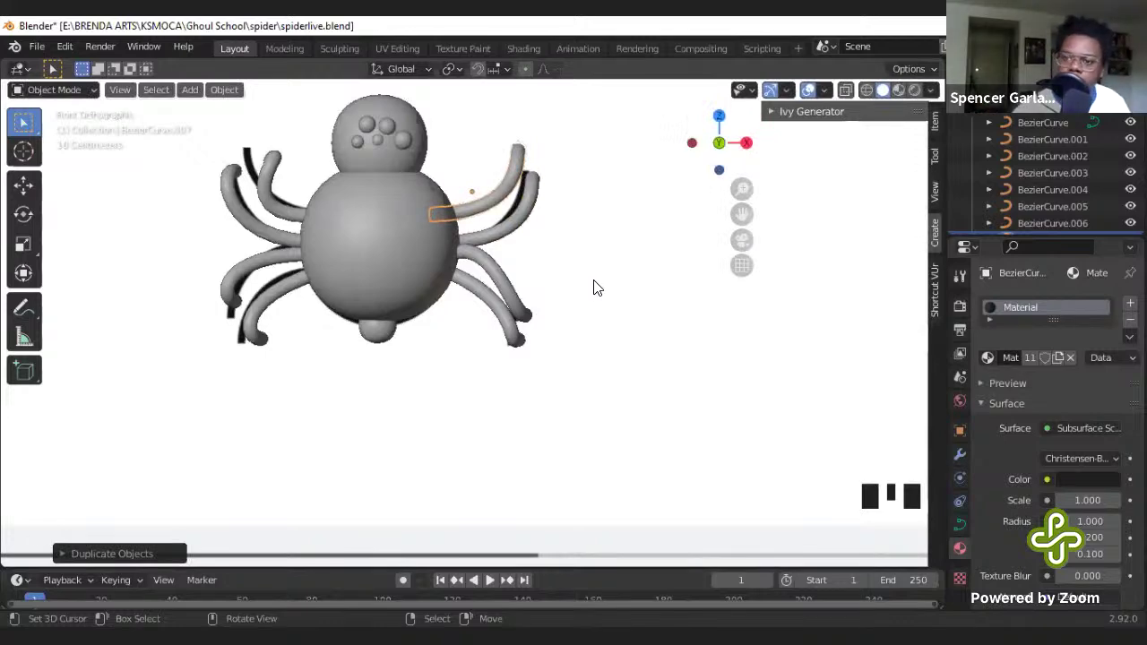
# - Deselect the new leg and switch the viewport to rendered shading to view the whole spider with its materials
pyautogui.scroll(2, 584, 280)
pyautogui.moveTo(583, 280)
pyautogui.mouseDown(button='middle')
pyautogui.moveTo(479, 277)
pyautogui.moveTo(423, 332)
pyautogui.moveTo(491, 366)
pyautogui.moveTo(592, 320)
pyautogui.moveTo(606, 274)
pyautogui.moveTo(588, 273)
pyautogui.mouseUp(button='middle')
pyautogui.click(584, 330)
pyautogui.scroll(-4, 578, 339)
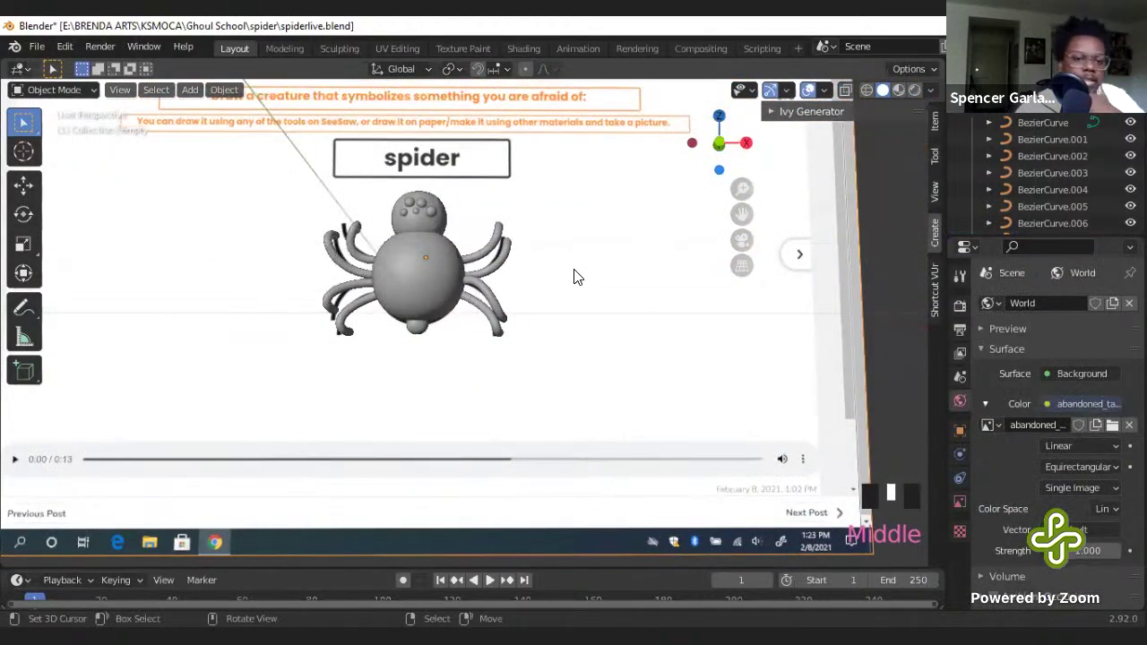
pyautogui.press('z')
pyautogui.press('z')
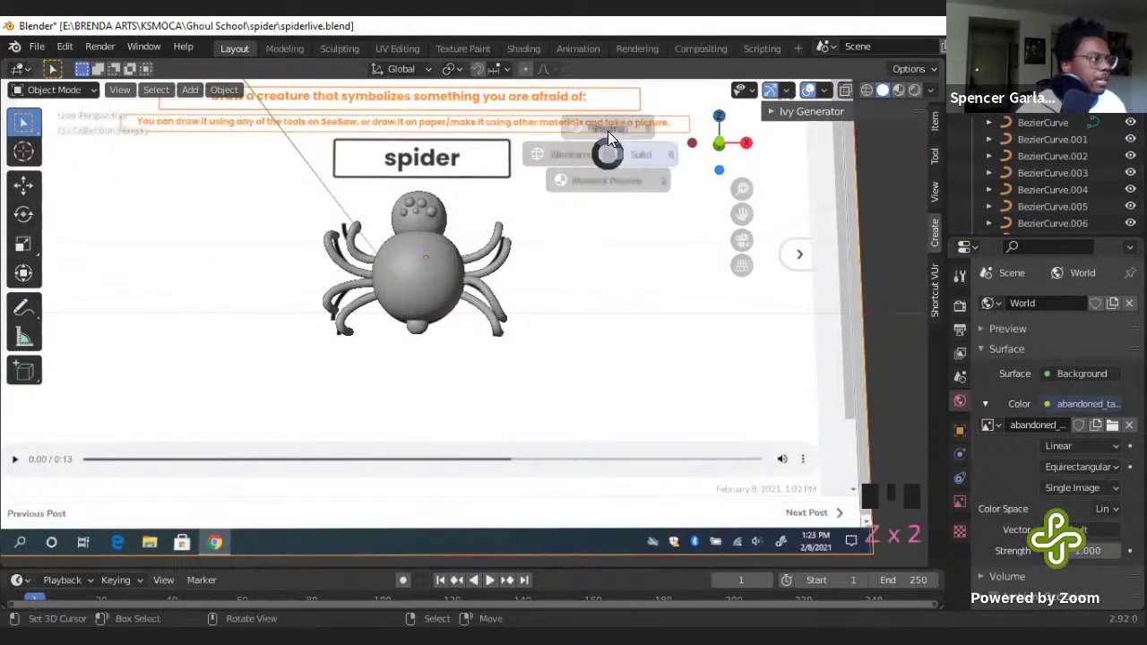
pyautogui.click(607, 108)
pyautogui.scroll(-1, 553, 323)
pyautogui.scroll(-2, 553, 323)
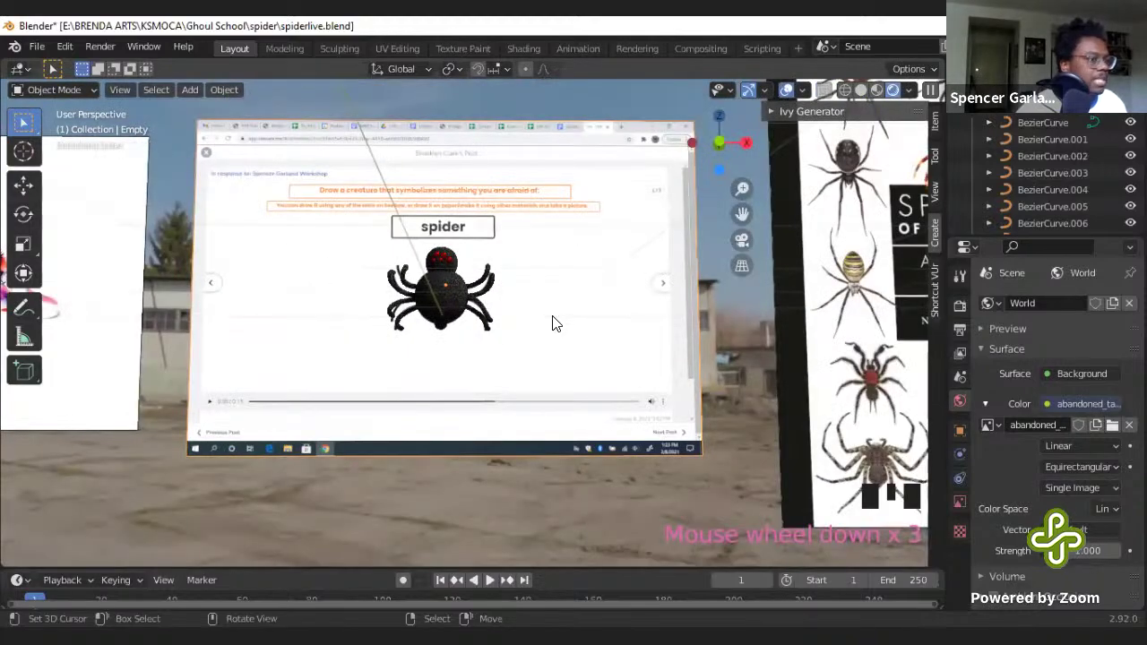
pyautogui.scroll(4, 553, 323)
pyautogui.scroll(-3, 553, 324)
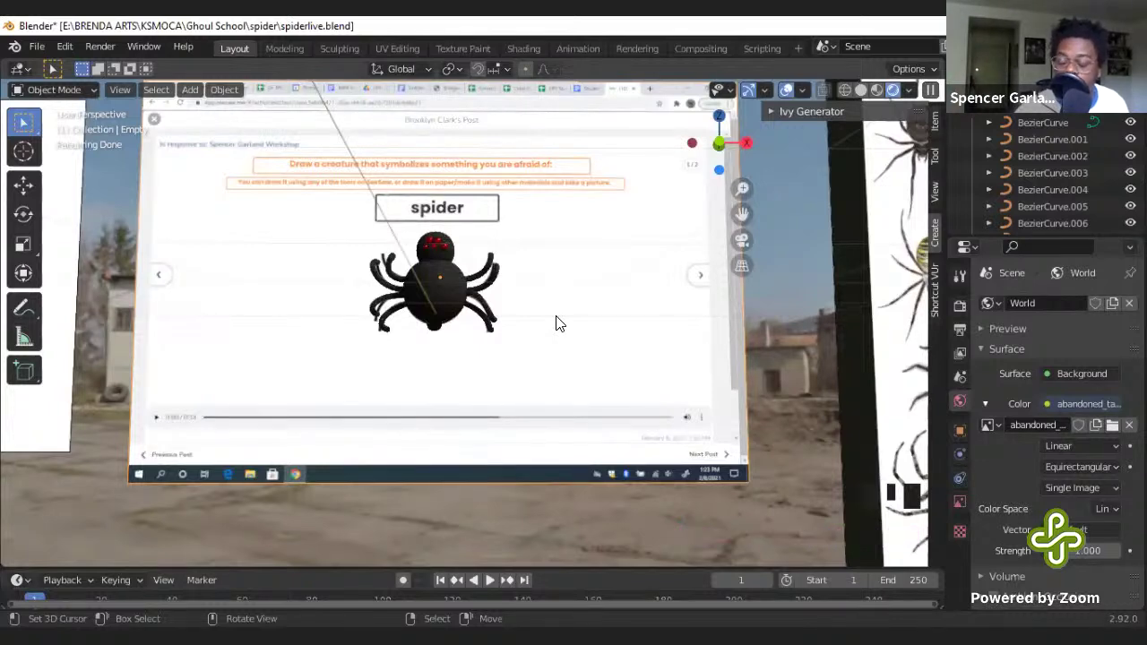
# - Select the spider's head and examine the head and red eyes up close from the front and from below
pyautogui.press('KP_Decimal')
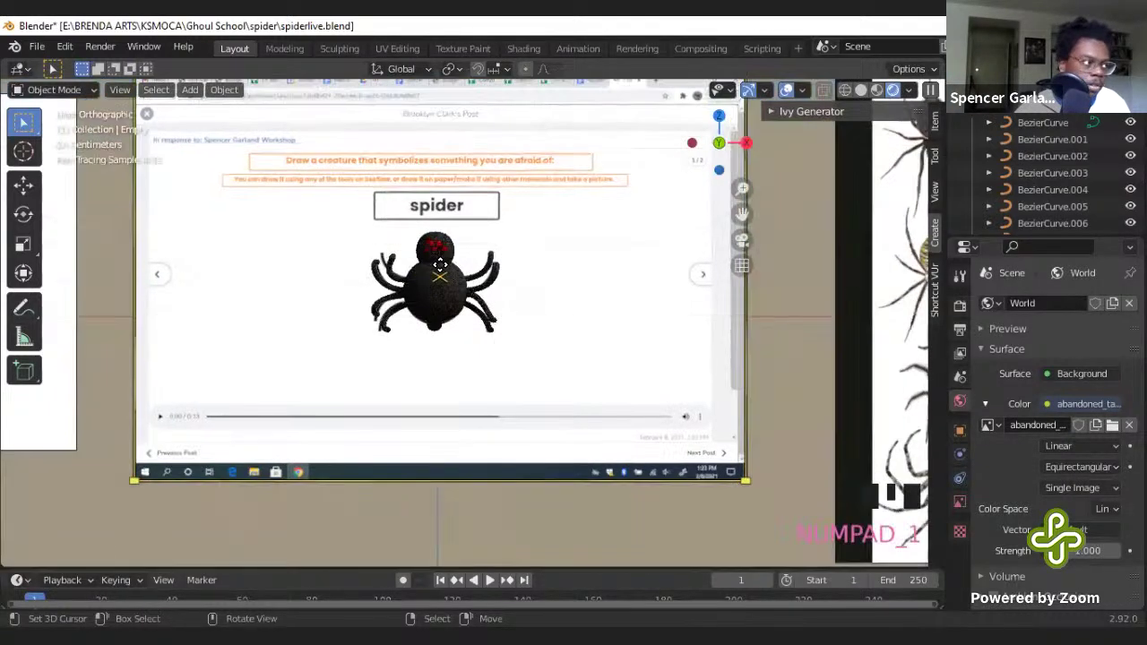
pyautogui.scroll(1, 440, 264)
pyautogui.scroll(2, 439, 264)
pyautogui.press('Tab')
pyautogui.rightClick(412, 197)
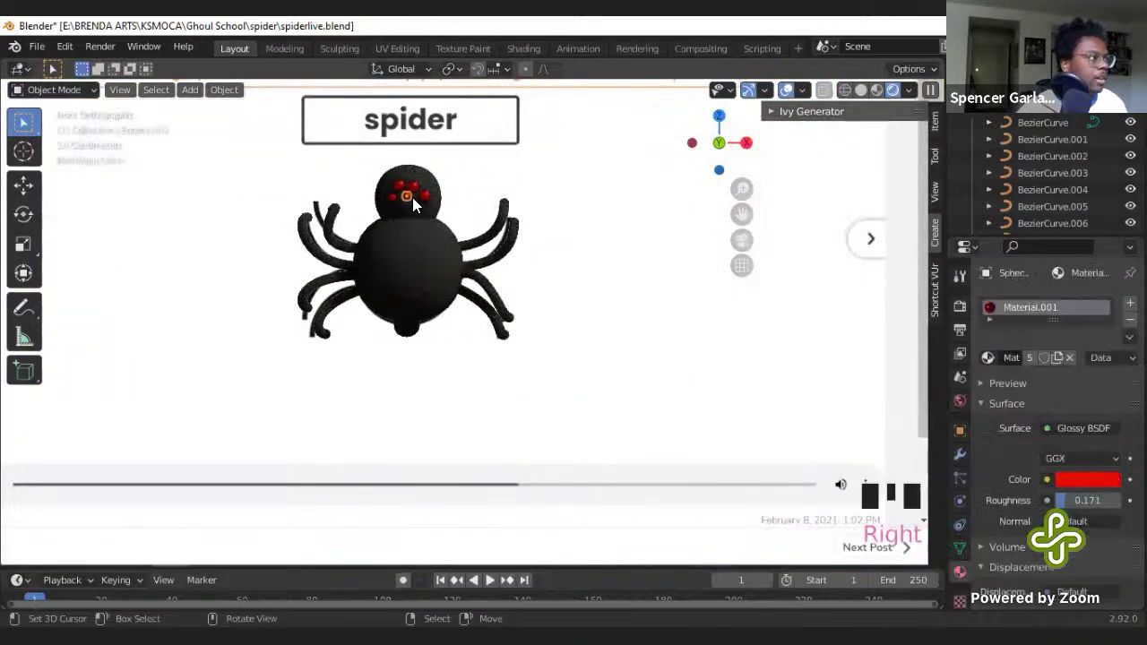
pyautogui.rightClick(416, 201)
pyautogui.rightClick(416, 202)
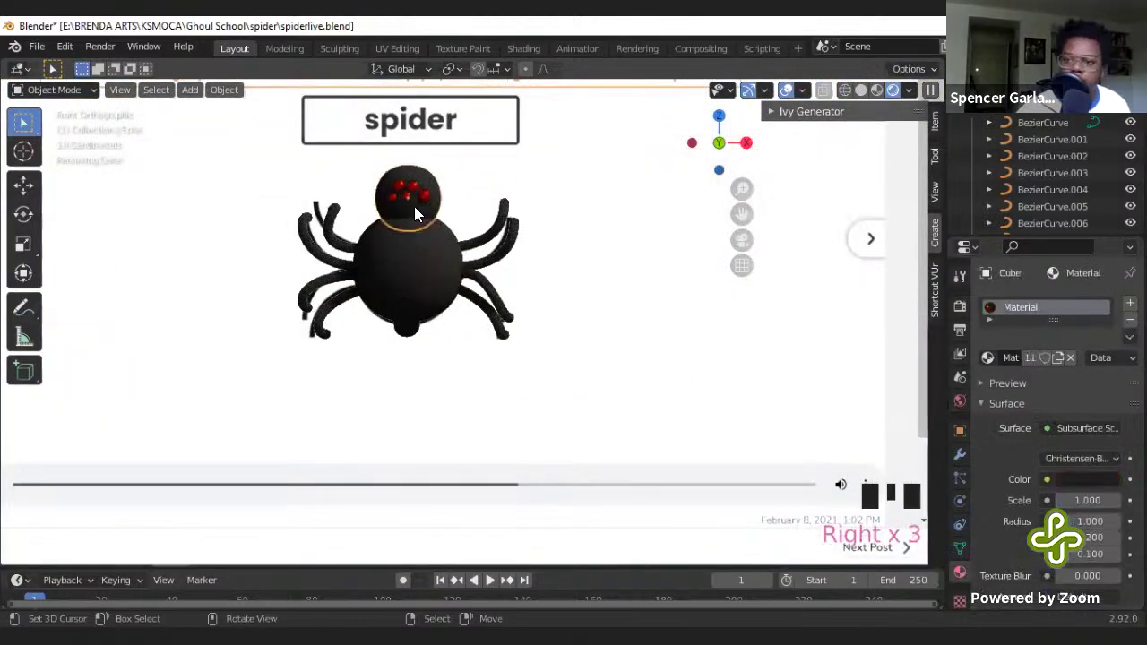
pyautogui.press('KP_Decimal')
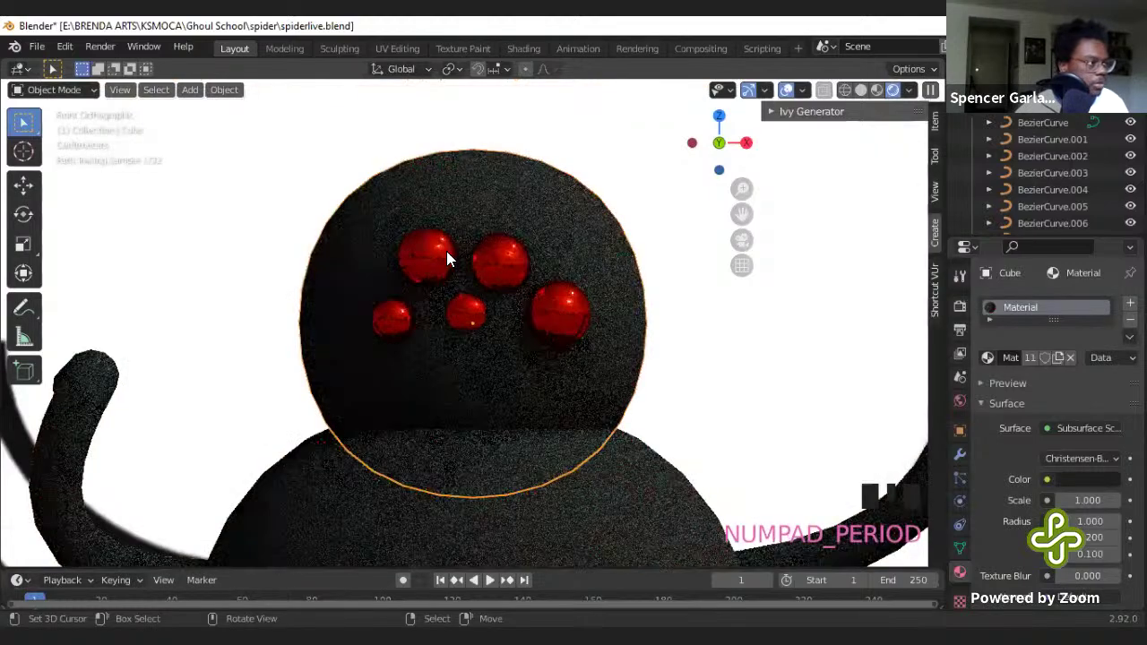
pyautogui.moveTo(584, 367); pyautogui.dragTo(626, 331, button='middle')
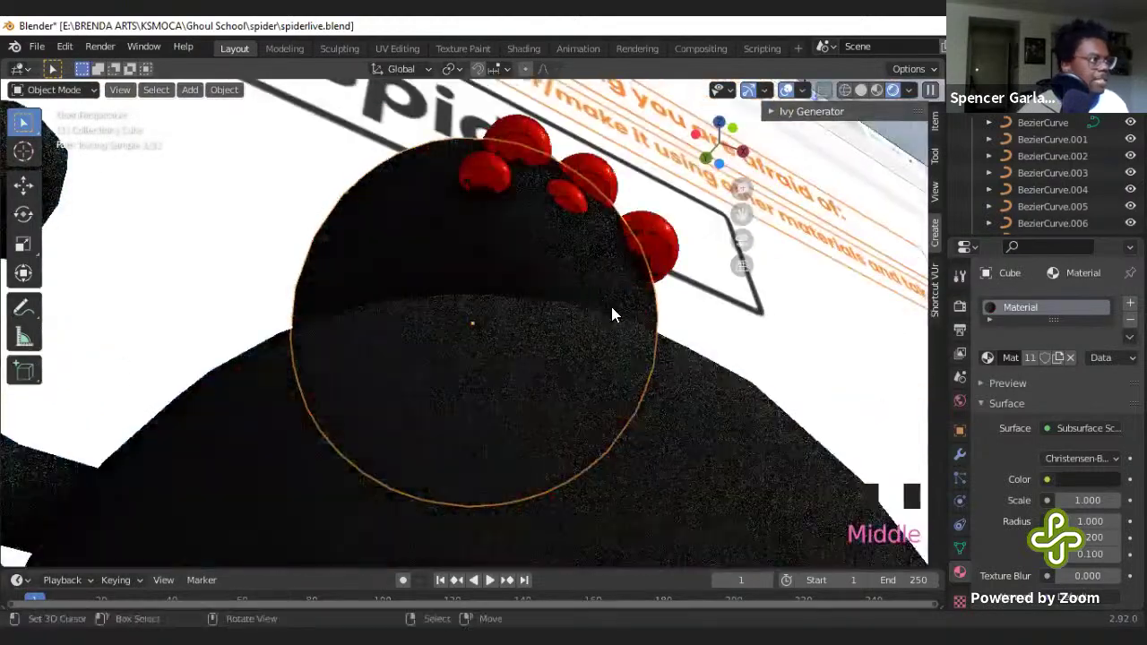
pyautogui.scroll(1, 595, 291)
pyautogui.scroll(-3, 591, 300)
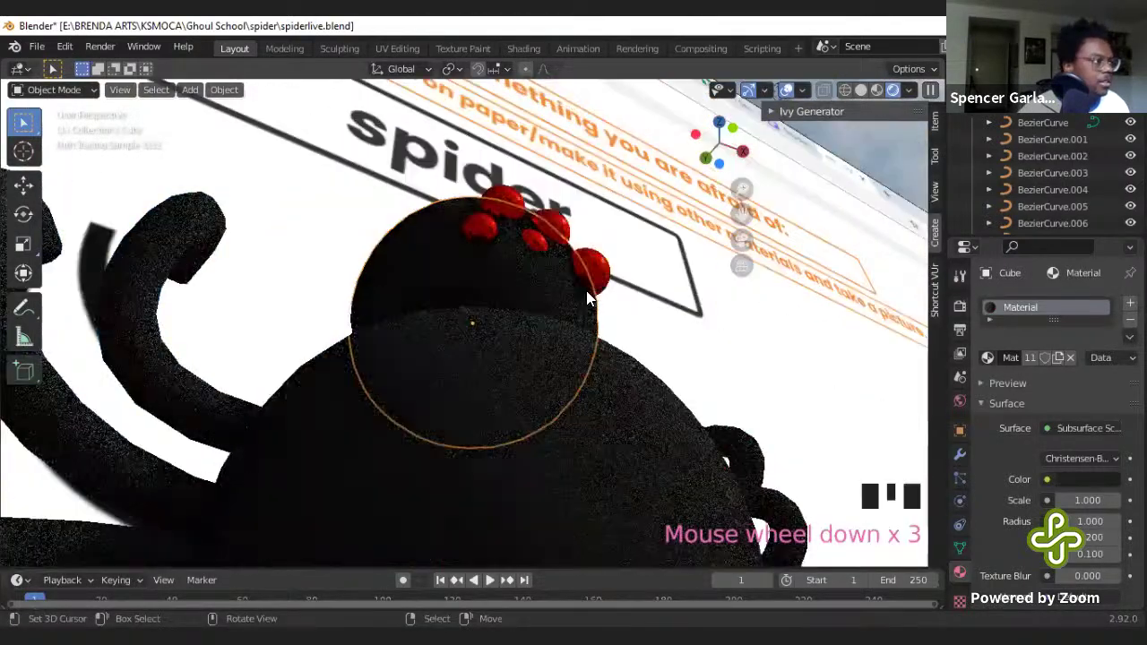
# - Switch the viewport to material preview and view the whole spider against the reference drawing from several angles
pyautogui.press('z')
pyautogui.scroll(-2, 568, 349)
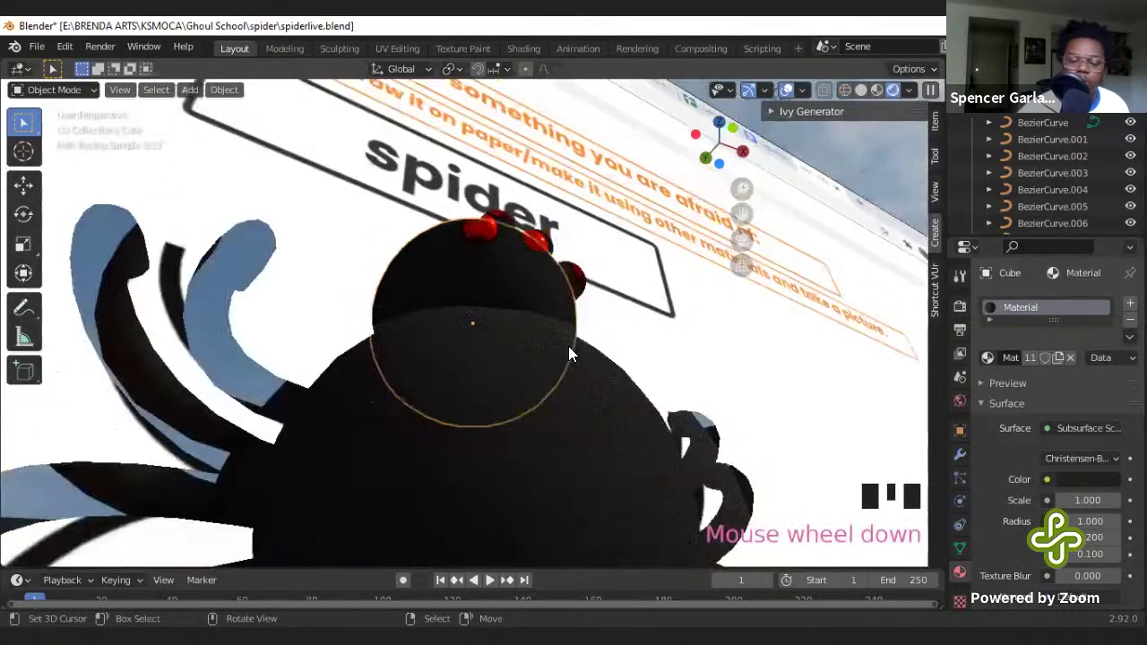
pyautogui.moveTo(568, 350)
pyautogui.mouseDown(button='middle')
pyautogui.moveTo(507, 436)
pyautogui.moveTo(570, 421)
pyautogui.mouseUp(button='middle')
pyautogui.press('z')
pyautogui.click(547, 524)
pyautogui.scroll(-5, 594, 544)
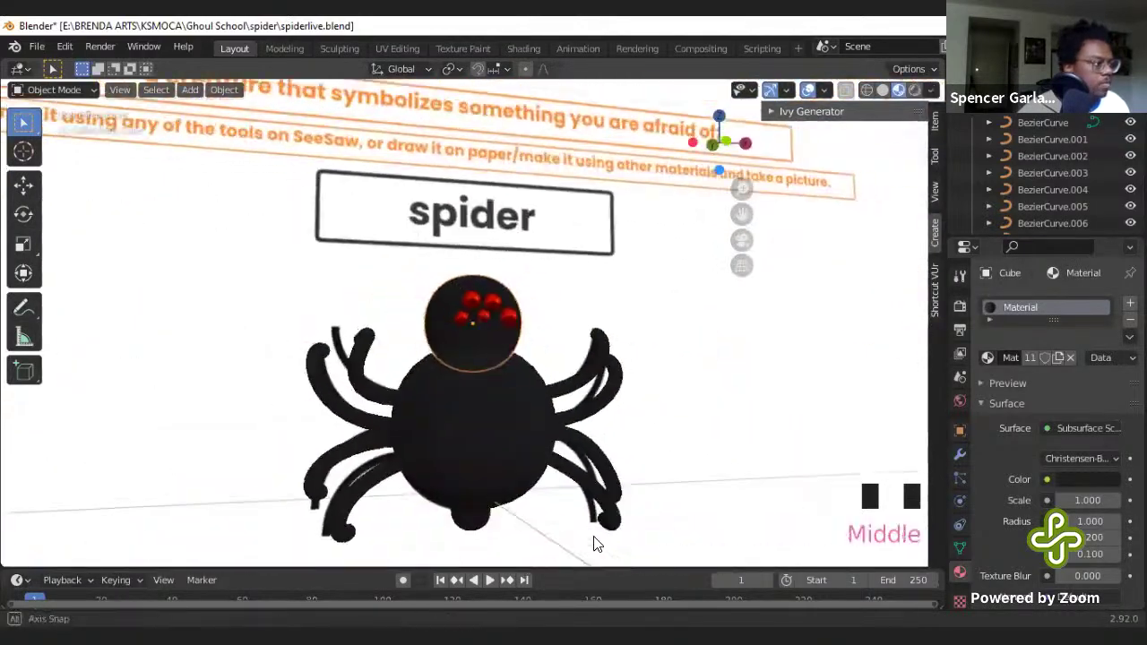
pyautogui.moveTo(594, 543)
pyautogui.mouseDown(button='middle')
pyautogui.moveTo(699, 481)
pyautogui.moveTo(531, 387)
pyautogui.moveTo(556, 368)
pyautogui.moveTo(525, 396)
pyautogui.mouseUp(button='middle')
pyautogui.scroll(2, 525, 396)
pyautogui.moveTo(507, 436); pyautogui.dragTo(478, 476, button='middle')
pyautogui.scroll(-5, 574, 475)
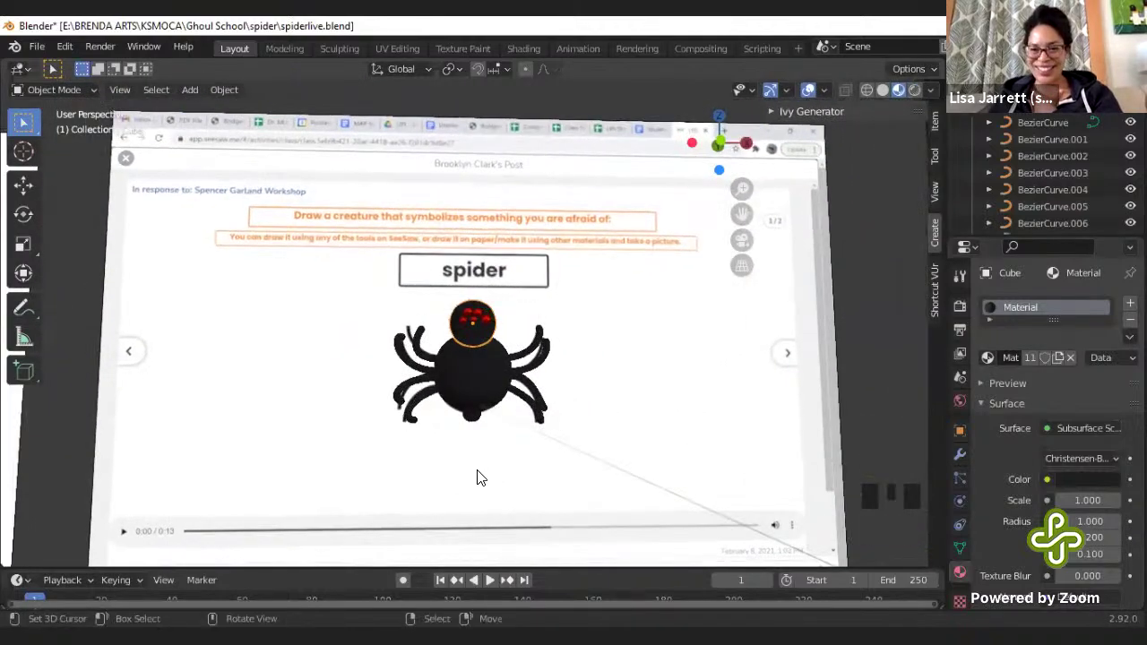
pyautogui.scroll(-1, 627, 592)
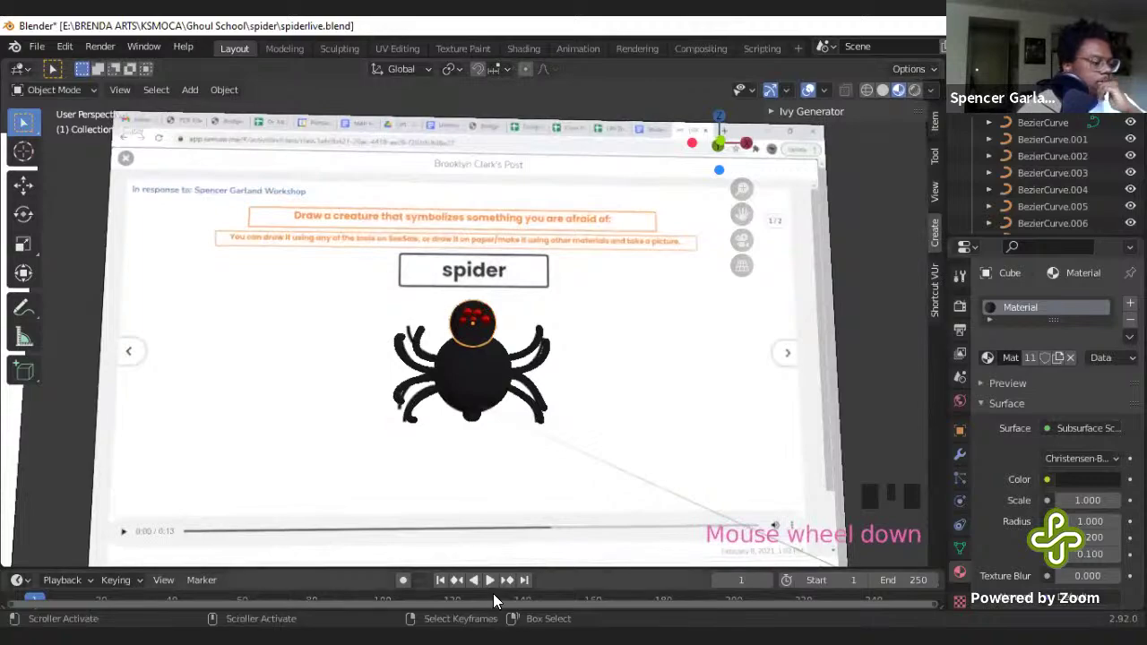
# - Select the spider's round body and copy the hex code 1F1F1F of its material colour
pyautogui.scroll(5, 454, 387)
pyautogui.moveTo(454, 387); pyautogui.dragTo(450, 351, button='middle')
pyautogui.scroll(-4, 463, 411)
pyautogui.rightClick(462, 410)
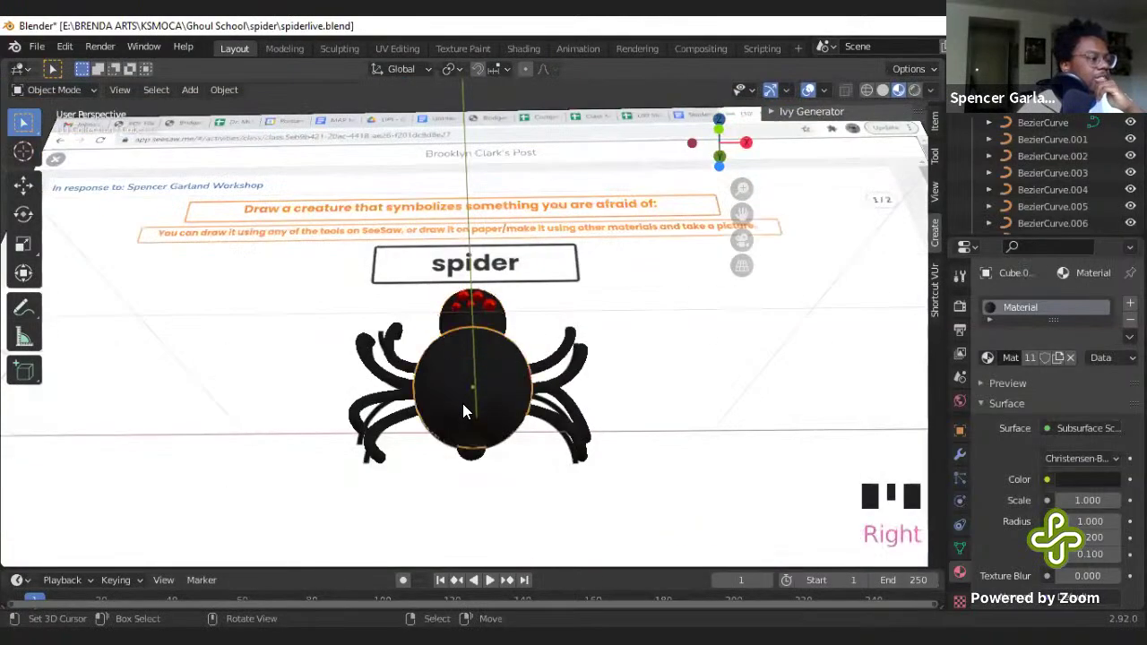
pyautogui.click(1079, 479)
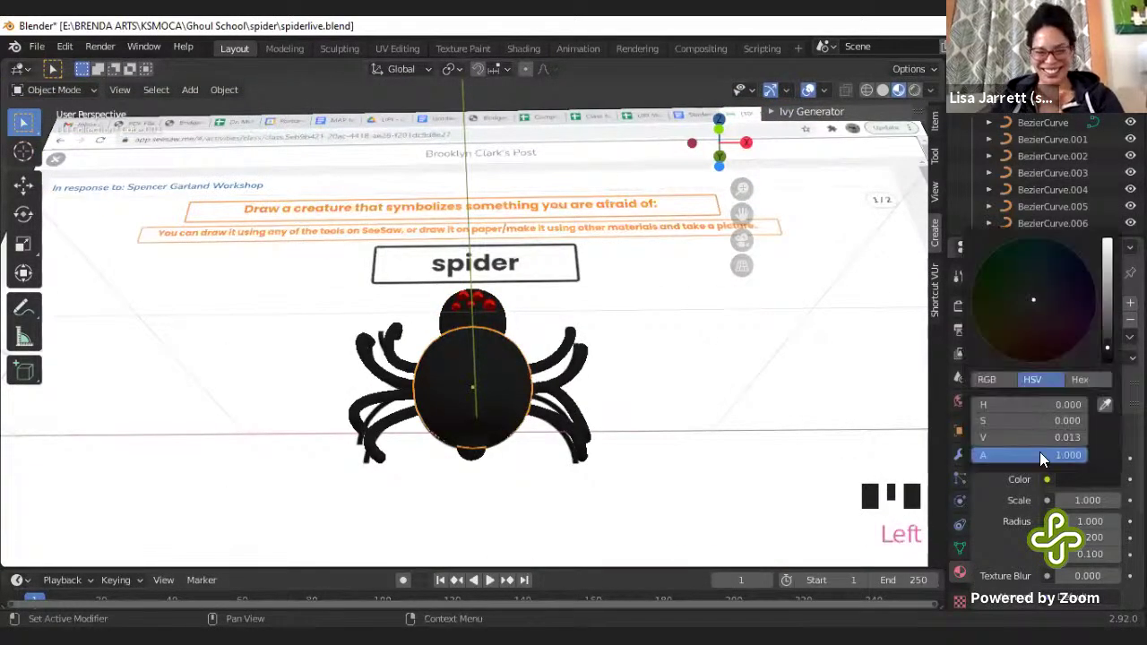
pyautogui.click(1075, 379)
pyautogui.click(1034, 401)
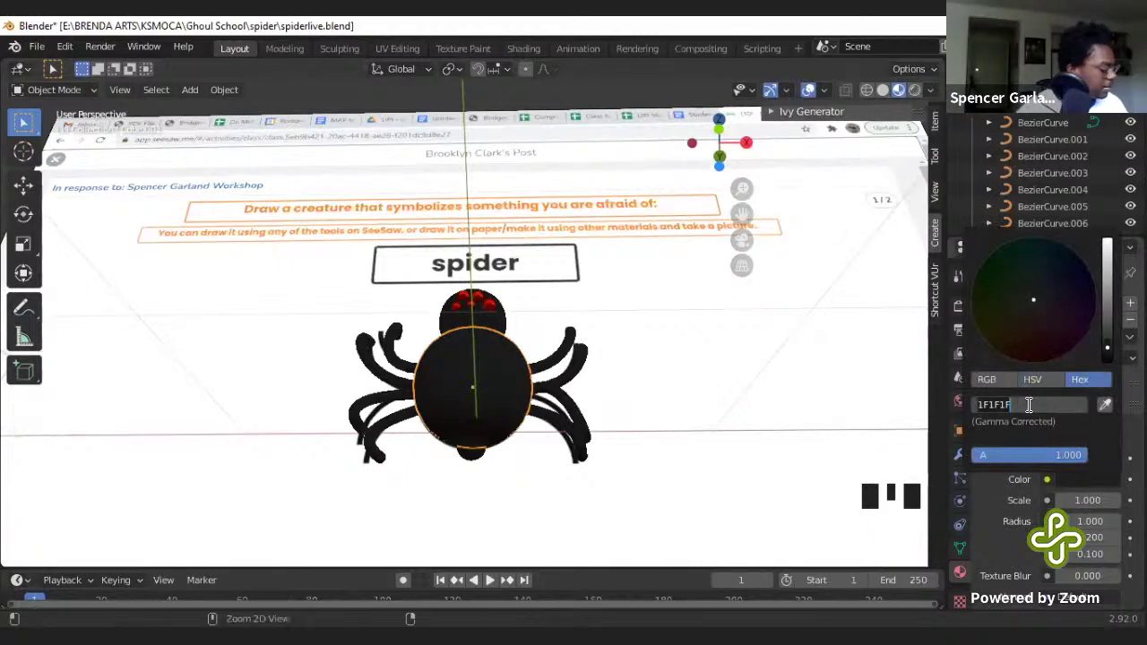
pyautogui.press('Return')
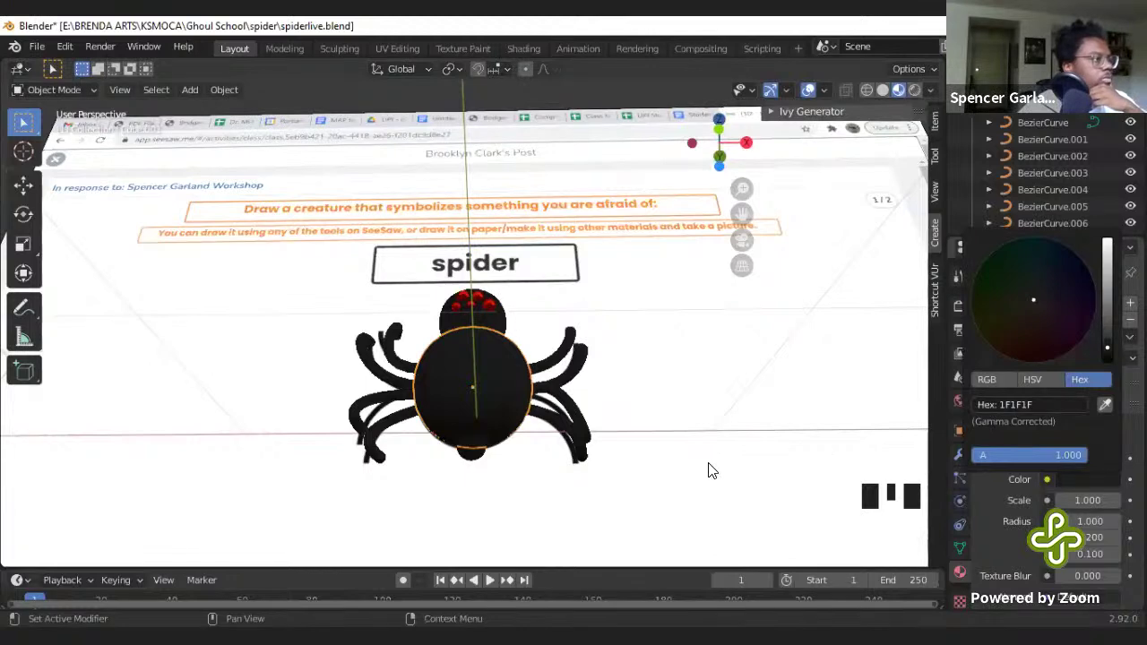
pyautogui.moveTo(661, 465)
pyautogui.mouseDown(button='middle')
pyautogui.moveTo(665, 484)
pyautogui.moveTo(654, 460)
pyautogui.moveTo(664, 474)
pyautogui.mouseUp(button='middle')
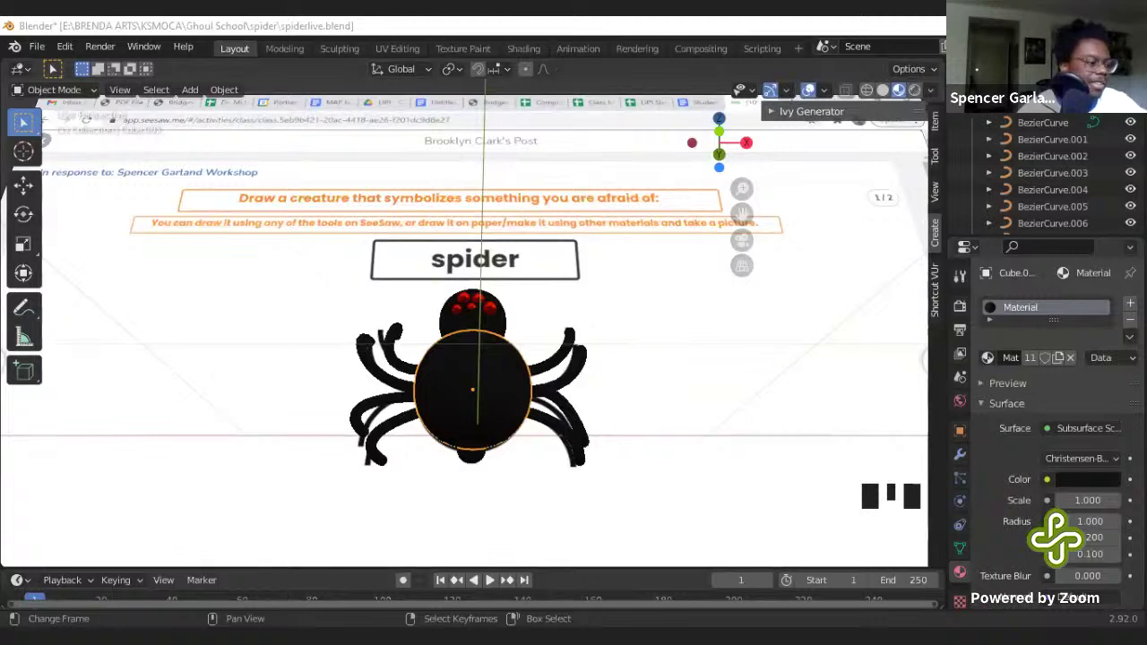
# - Inspect the spider from behind and from the front in rendered shading, and return the viewport to solid shading
pyautogui.moveTo(500, 479); pyautogui.dragTo(474, 374, button='middle')
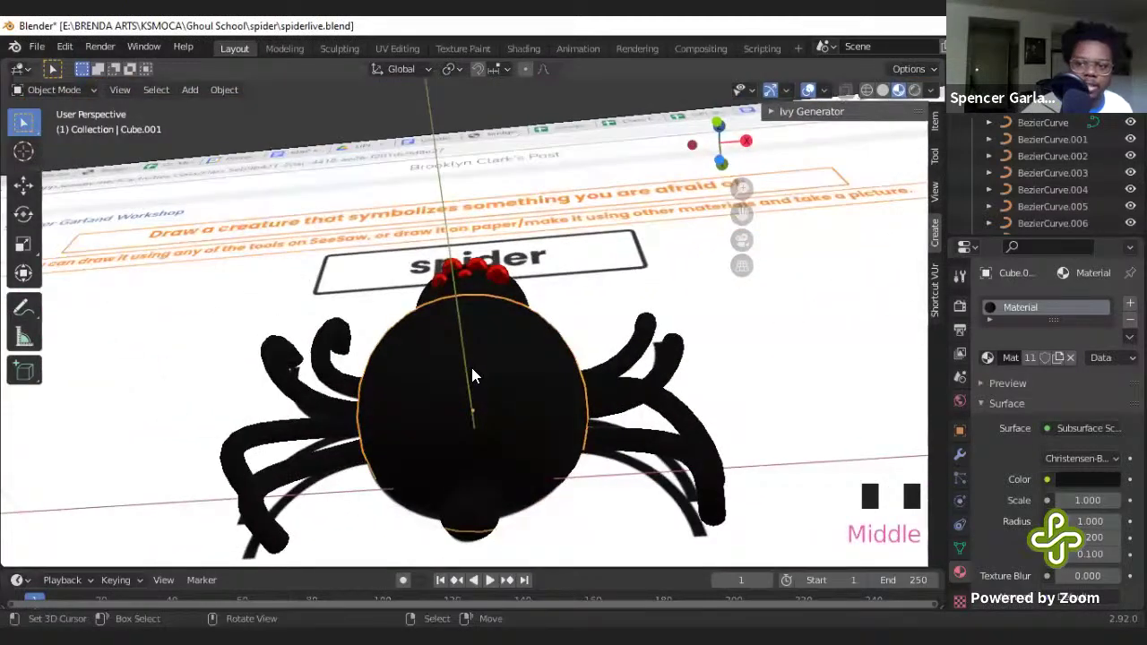
pyautogui.press('z')
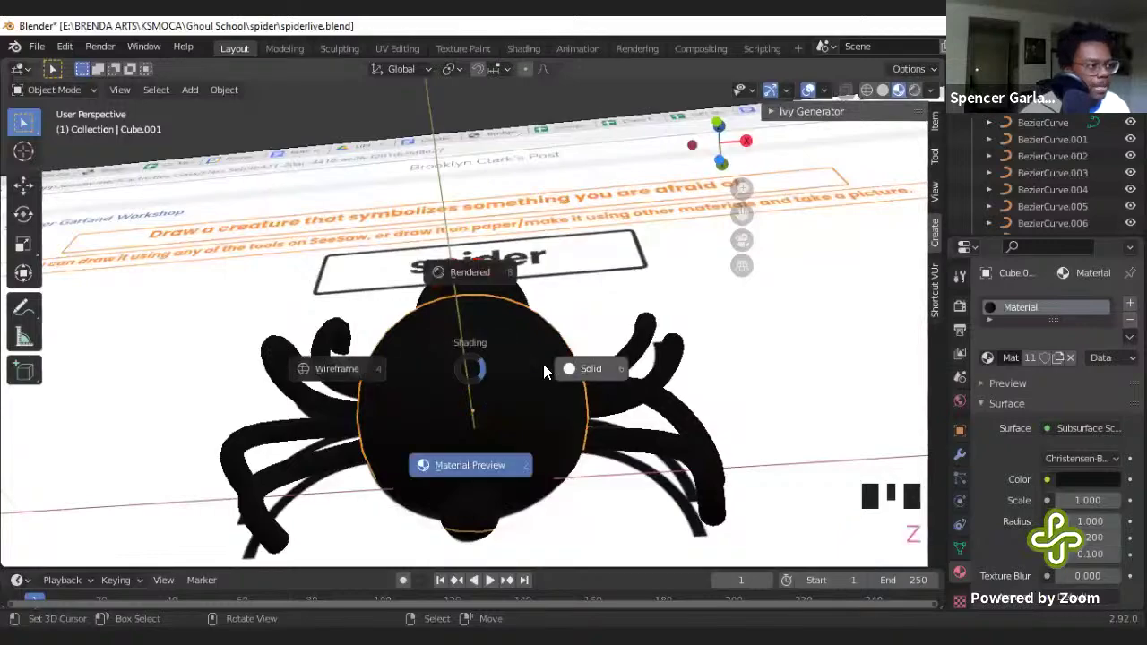
pyautogui.click(448, 290)
pyautogui.scroll(-2, 448, 291)
pyautogui.moveTo(448, 290); pyautogui.dragTo(464, 393, button='middle')
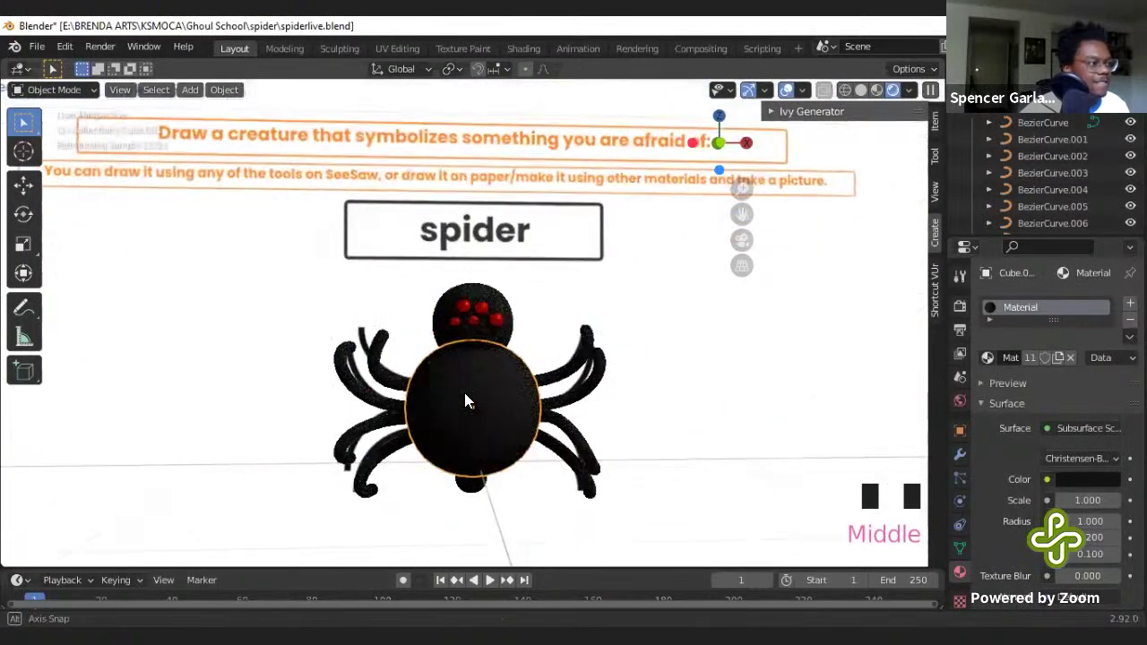
pyautogui.scroll(3, 464, 392)
pyautogui.press('z')
pyautogui.click(536, 439)
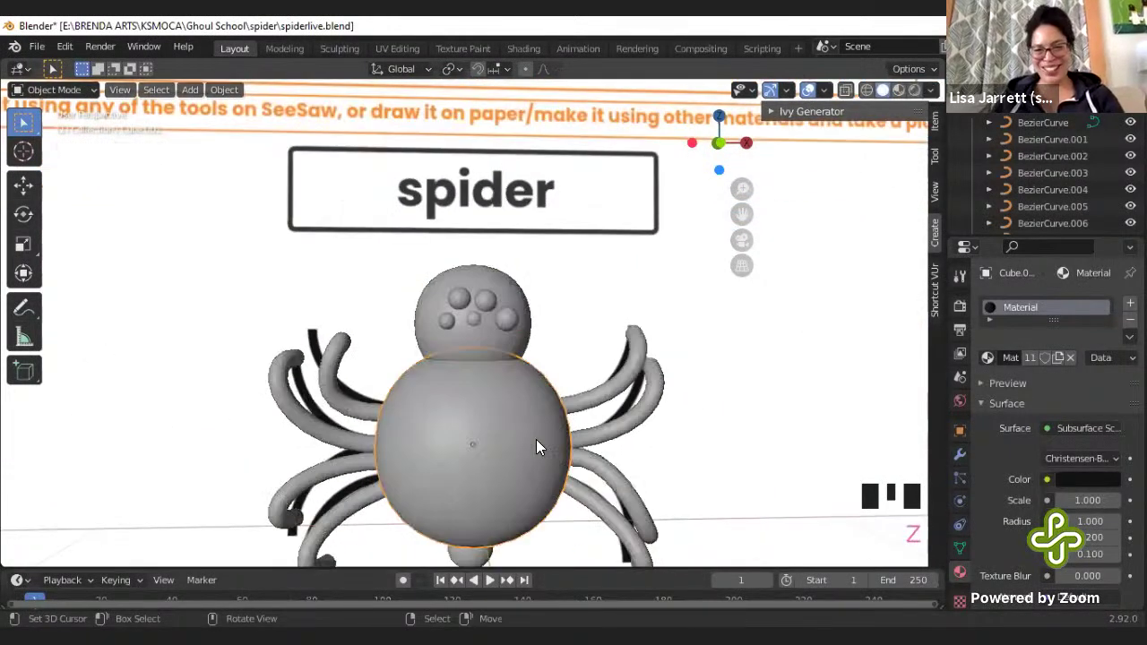
pyautogui.rightClick(523, 436)
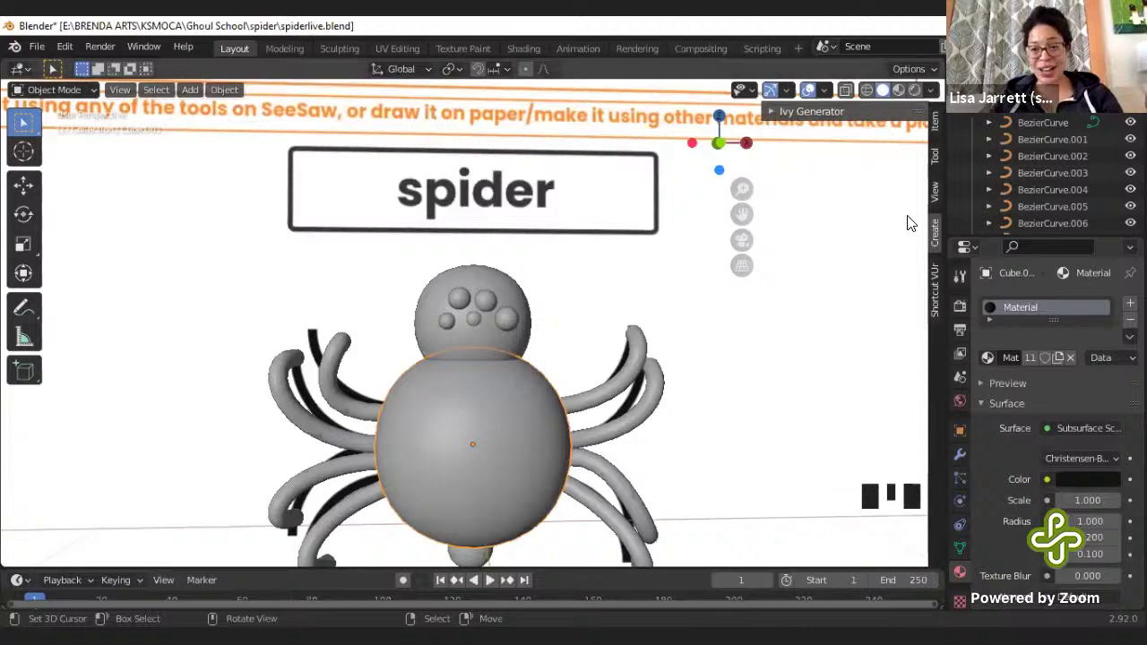
pyautogui.scroll(-1, 394, 366)
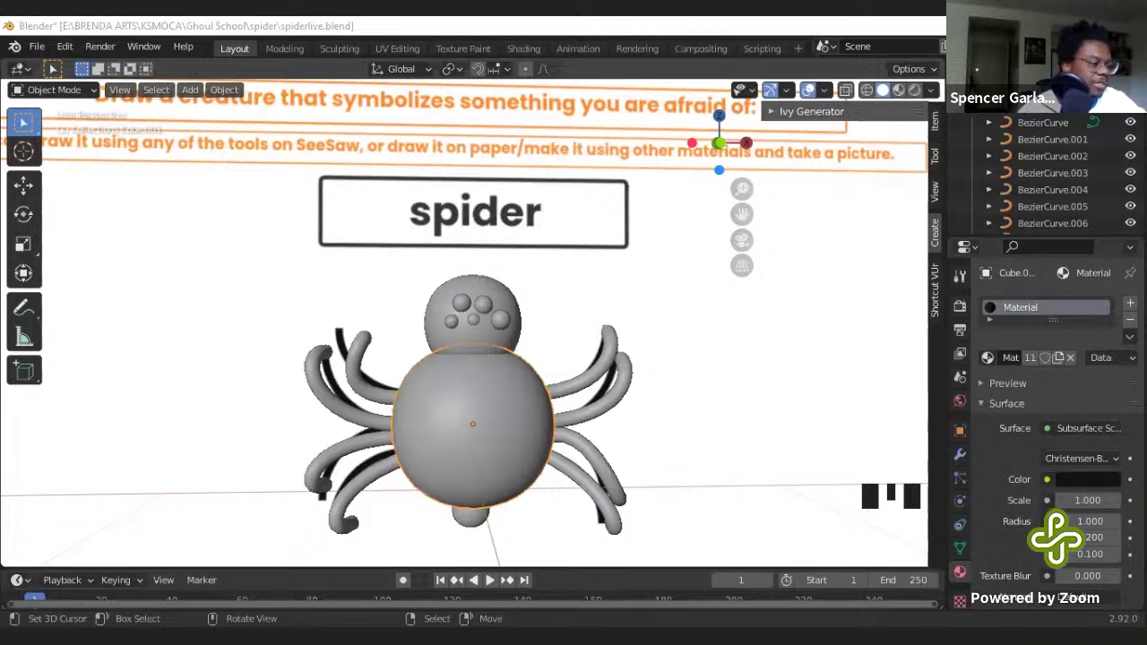
# - Switch the viewport back to rendered shading and examine the spider's body, head and red eyes up close
pyautogui.moveTo(502, 323); pyautogui.dragTo(523, 305, button='middle')
pyautogui.press('z')
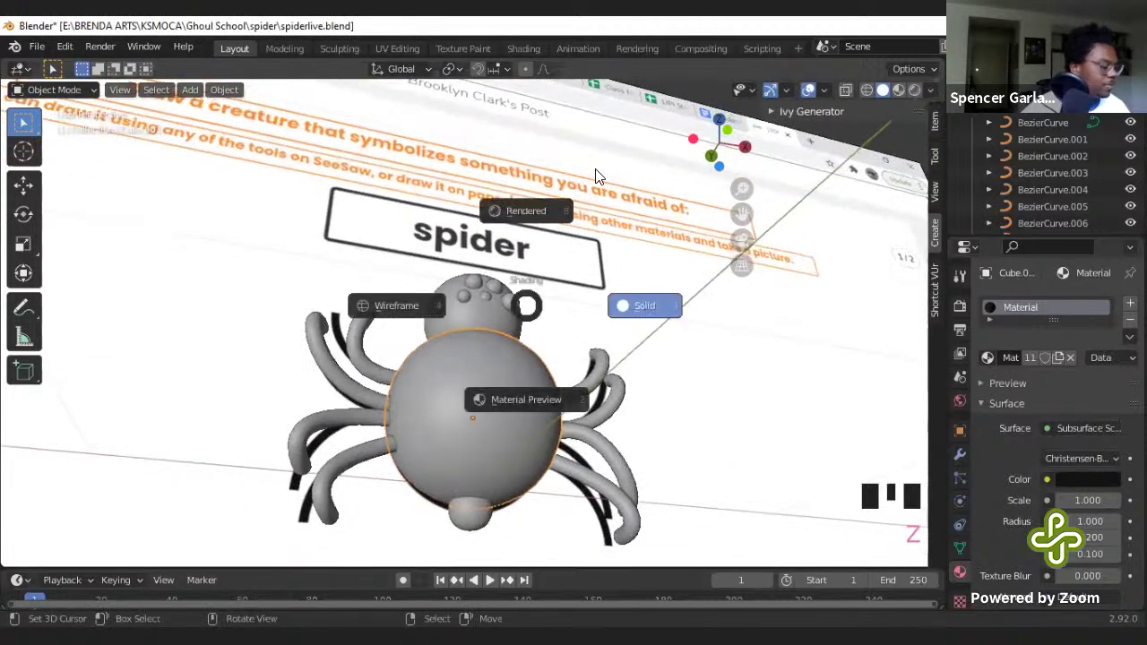
pyautogui.click(522, 397)
pyautogui.moveTo(523, 397); pyautogui.dragTo(546, 333, button='middle')
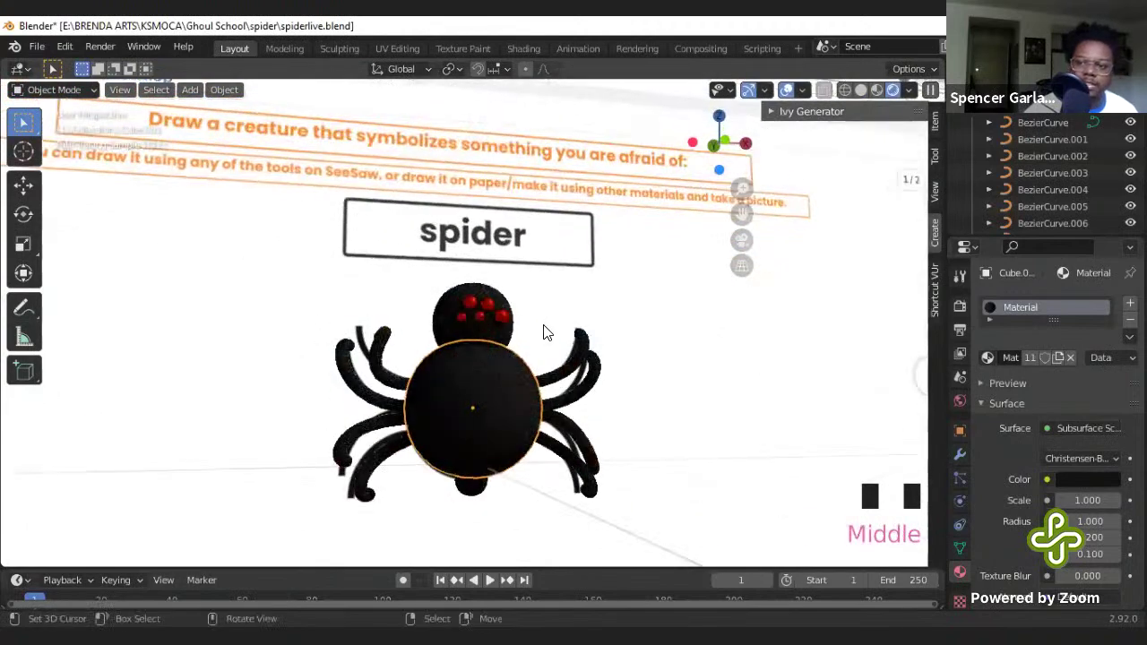
pyautogui.scroll(1, 547, 332)
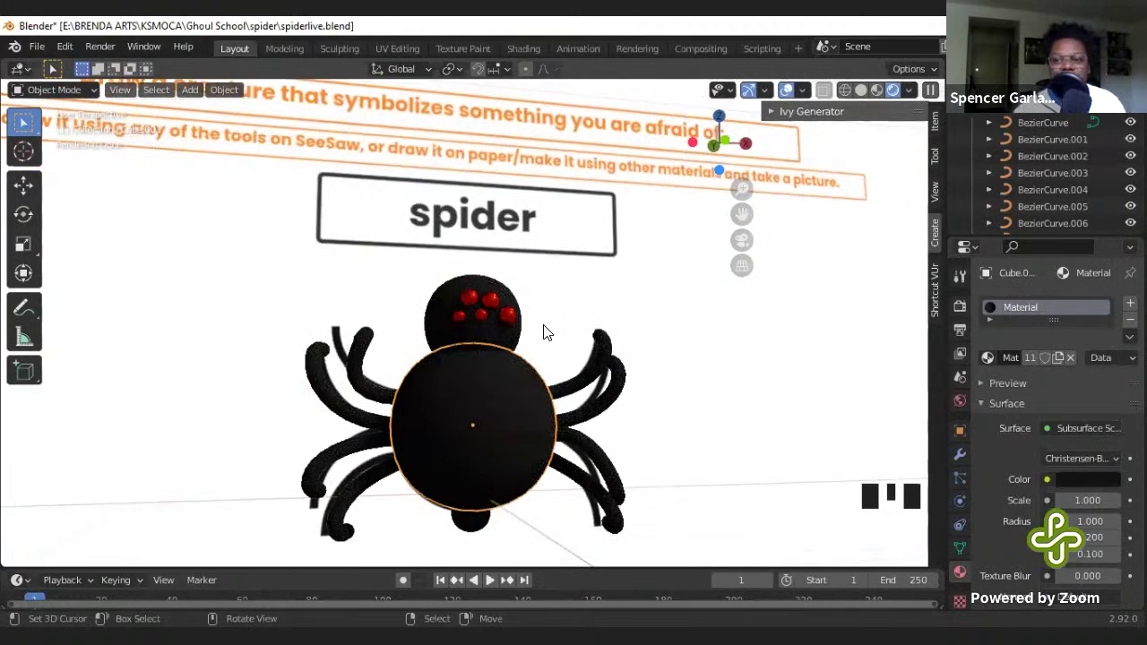
pyautogui.scroll(1, 340, 139)
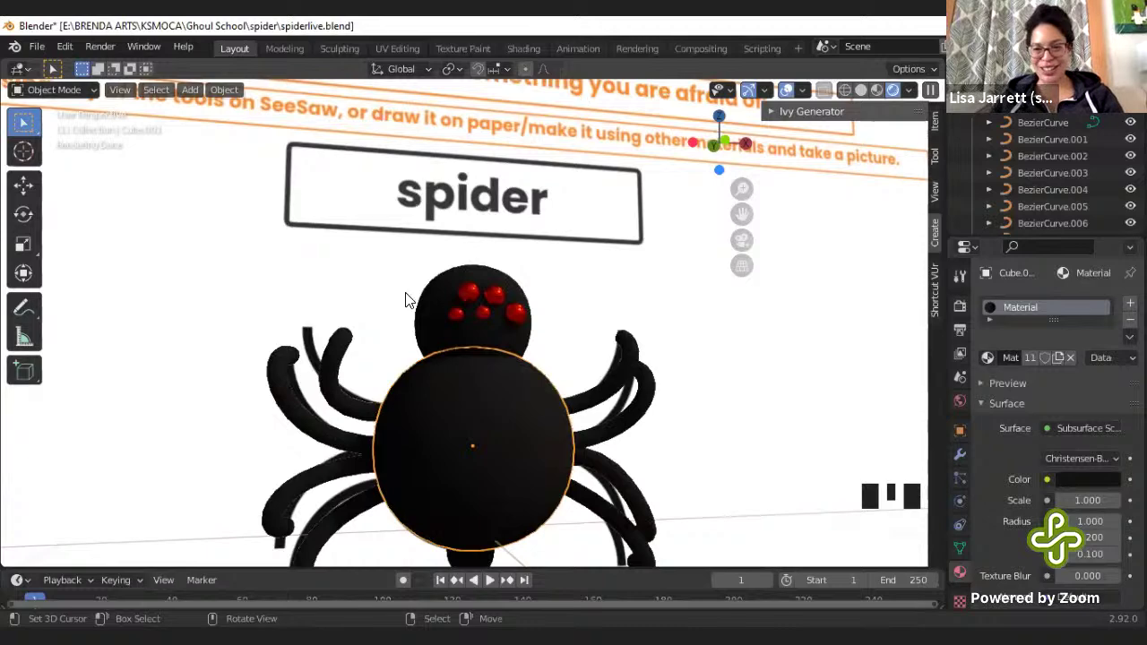
pyautogui.scroll(3, 407, 300)
pyautogui.scroll(-1, 208, 54)
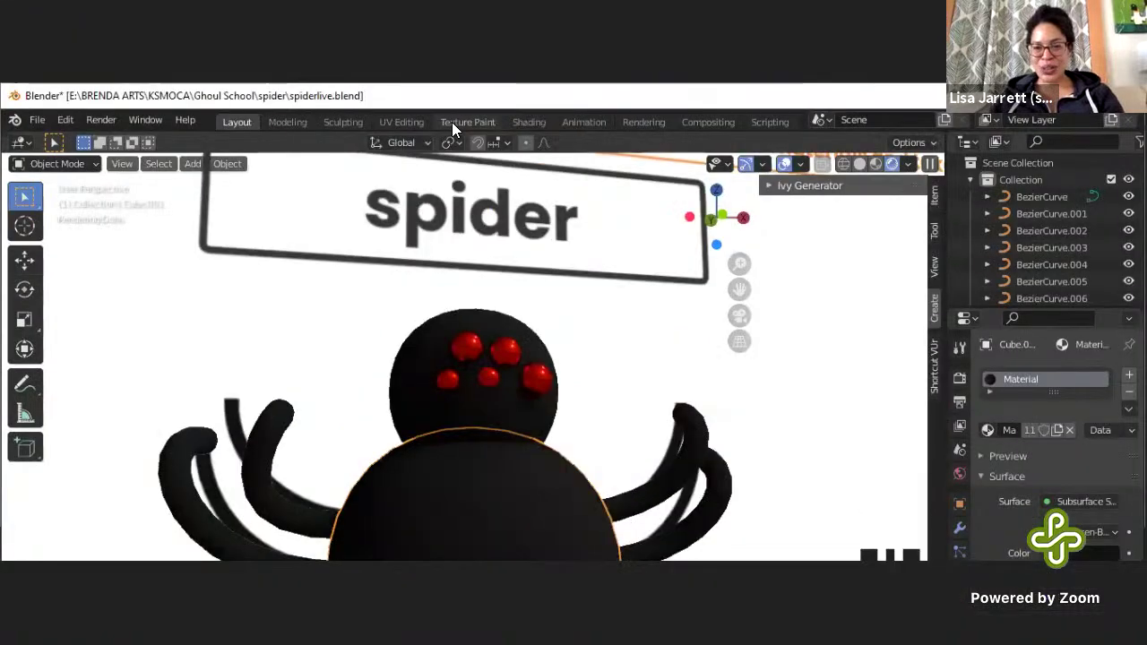
# - Open the Texture Paint workspace and frame the spider from the front alongside the body's UV layout
pyautogui.click(451, 122)
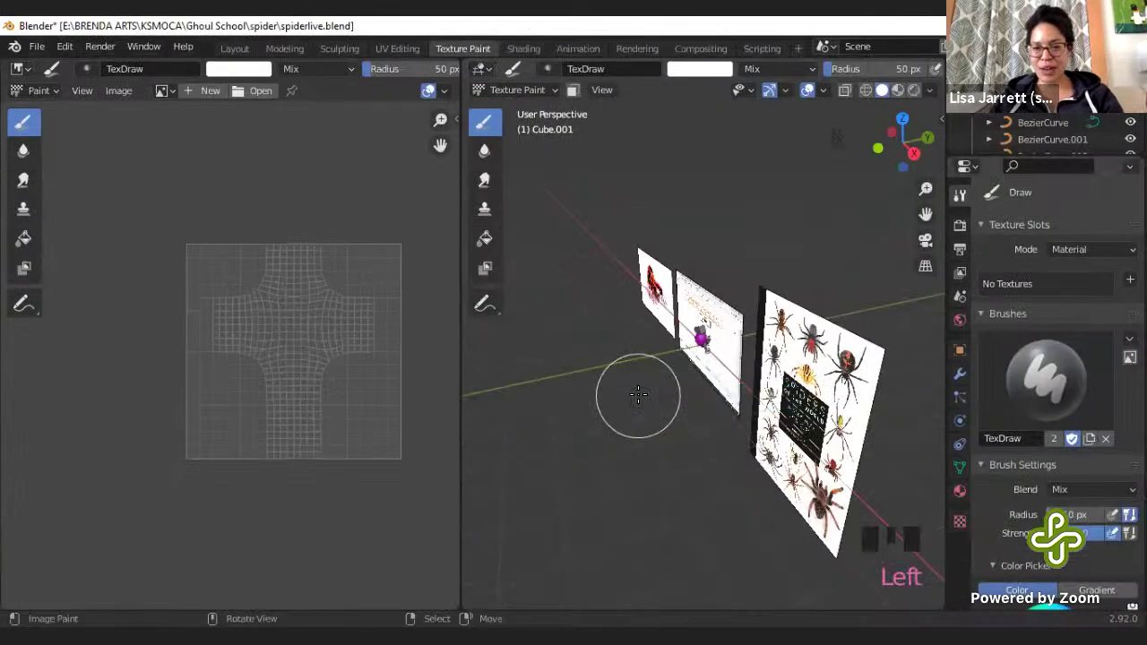
pyautogui.scroll(-1, 550, 392)
pyautogui.scroll(2, 619, 339)
pyautogui.moveTo(550, 392); pyautogui.dragTo(627, 331, button='middle')
pyautogui.scroll(10, 619, 339)
pyautogui.moveTo(245, 239); pyautogui.dragTo(292, 215, button='middle')
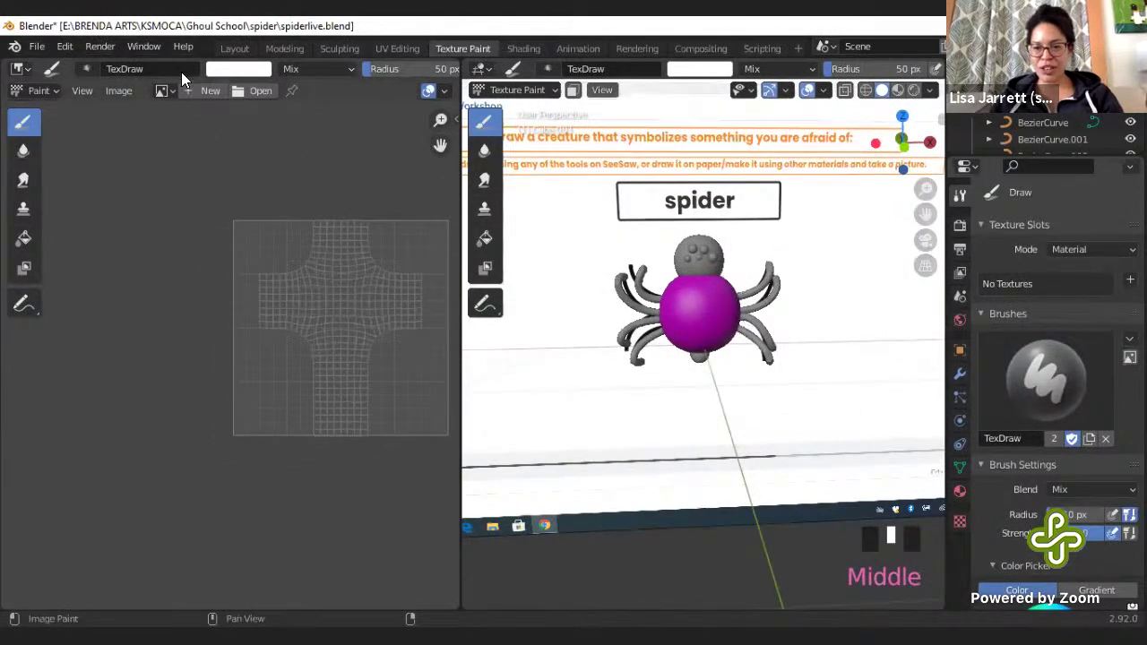
pyautogui.click(237, 69)
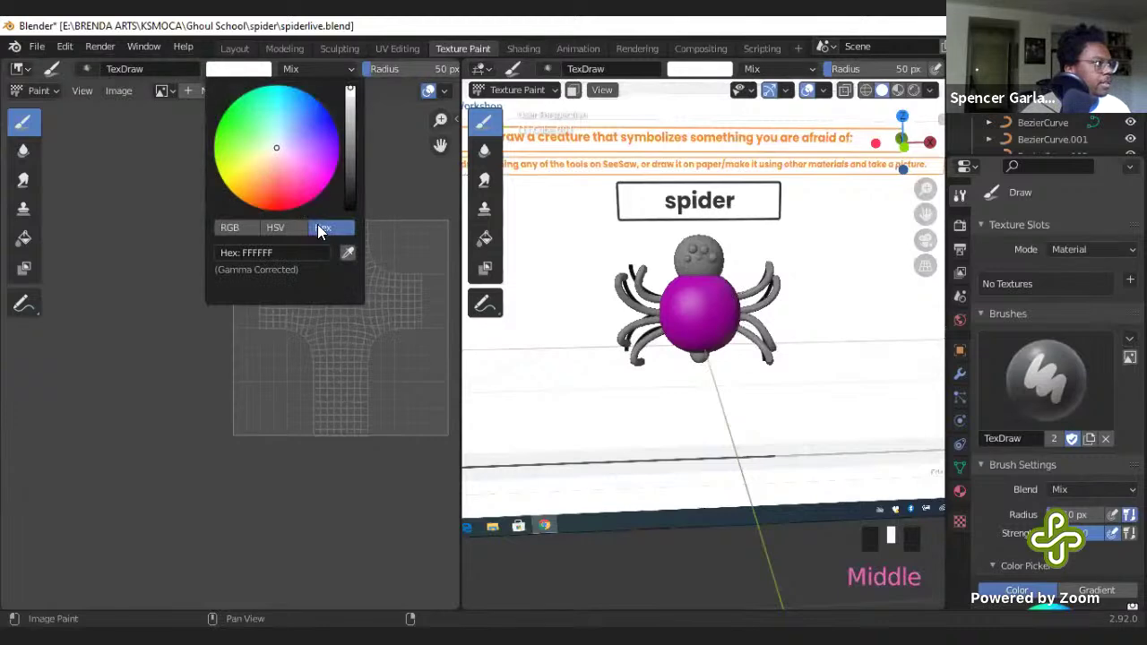
pyautogui.click(287, 253)
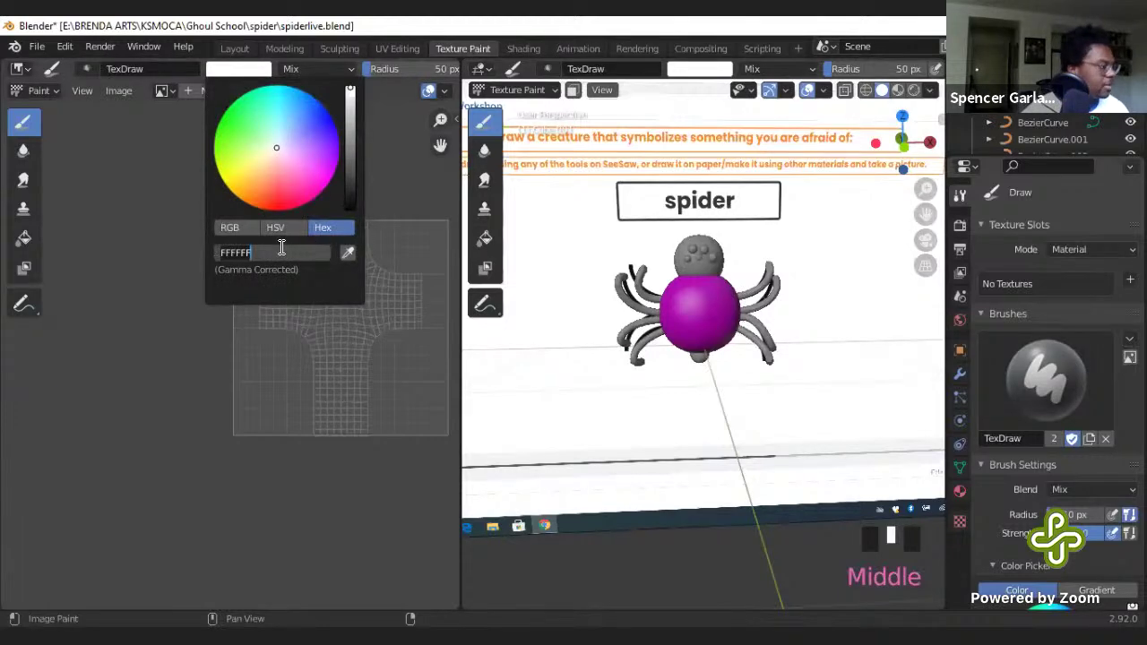
pyautogui.press('Return')
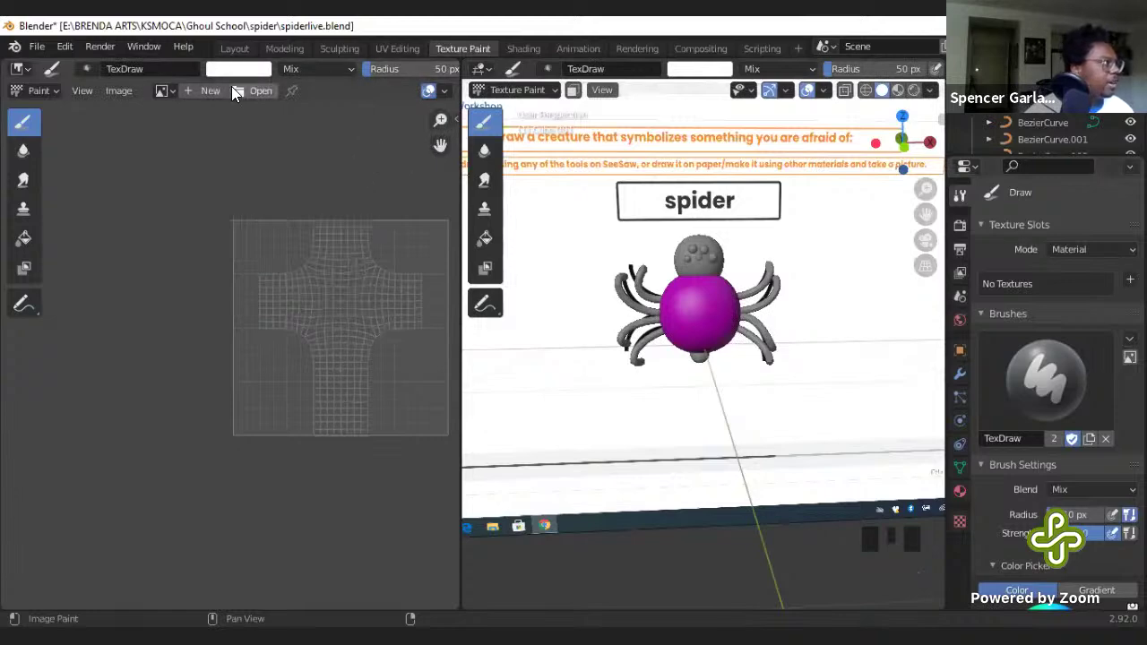
# - Create a blank 1024 x 1024 px paint image named Untitled, filled with the hex colour 1F1F1F
pyautogui.click(206, 91)
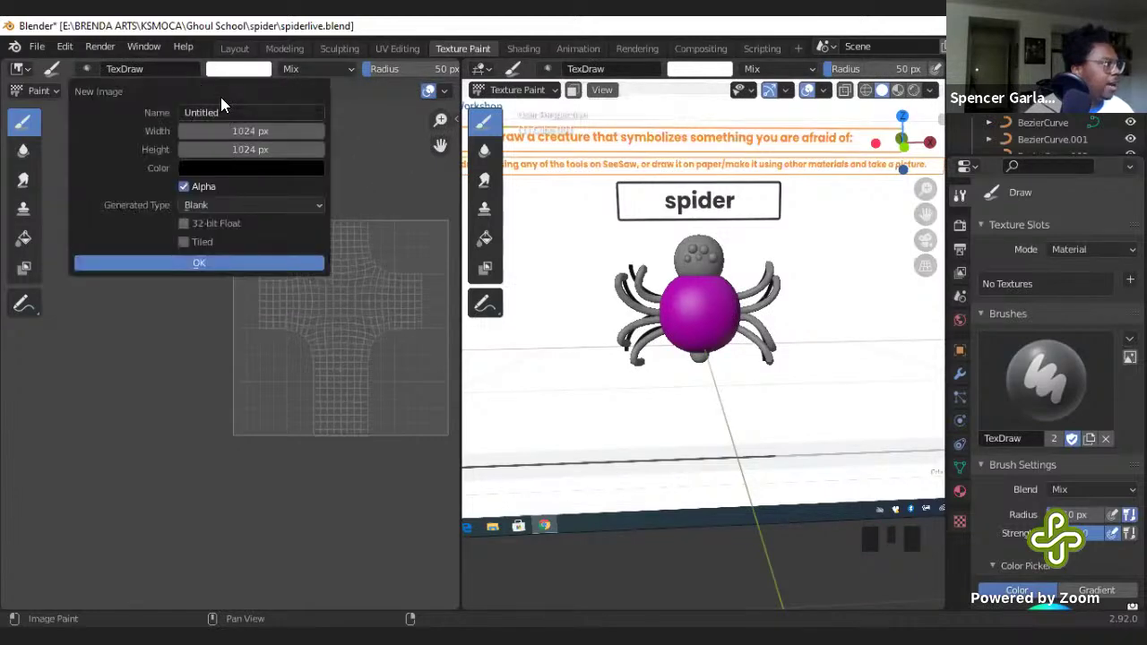
pyautogui.click(244, 168)
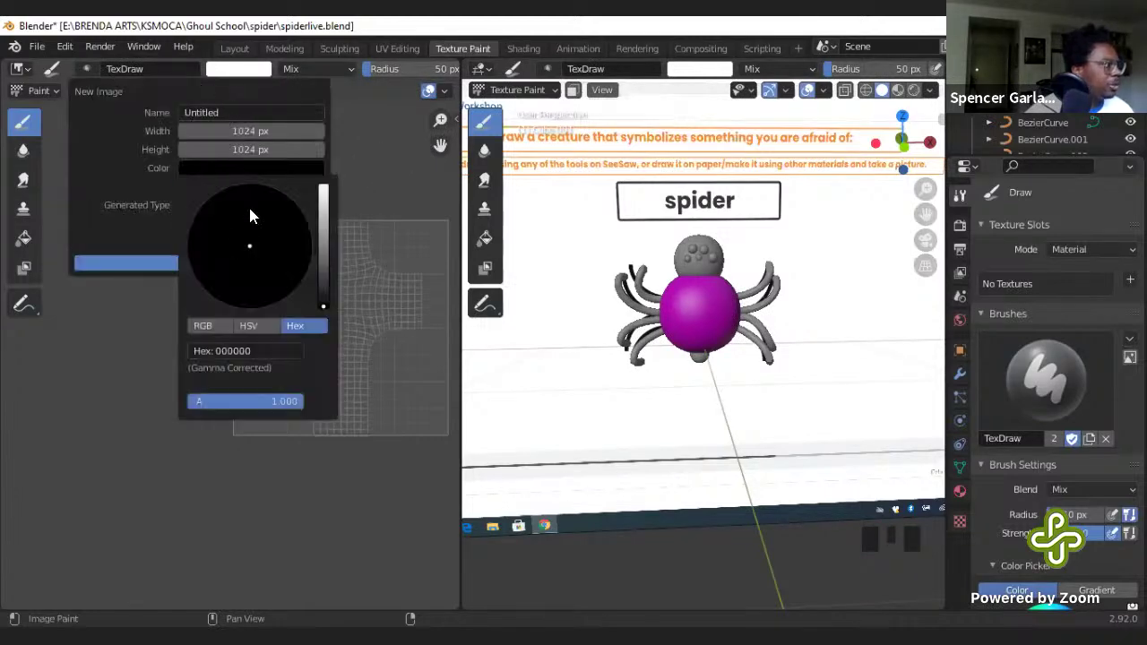
pyautogui.click(250, 352)
pyautogui.write('1F1F1F')
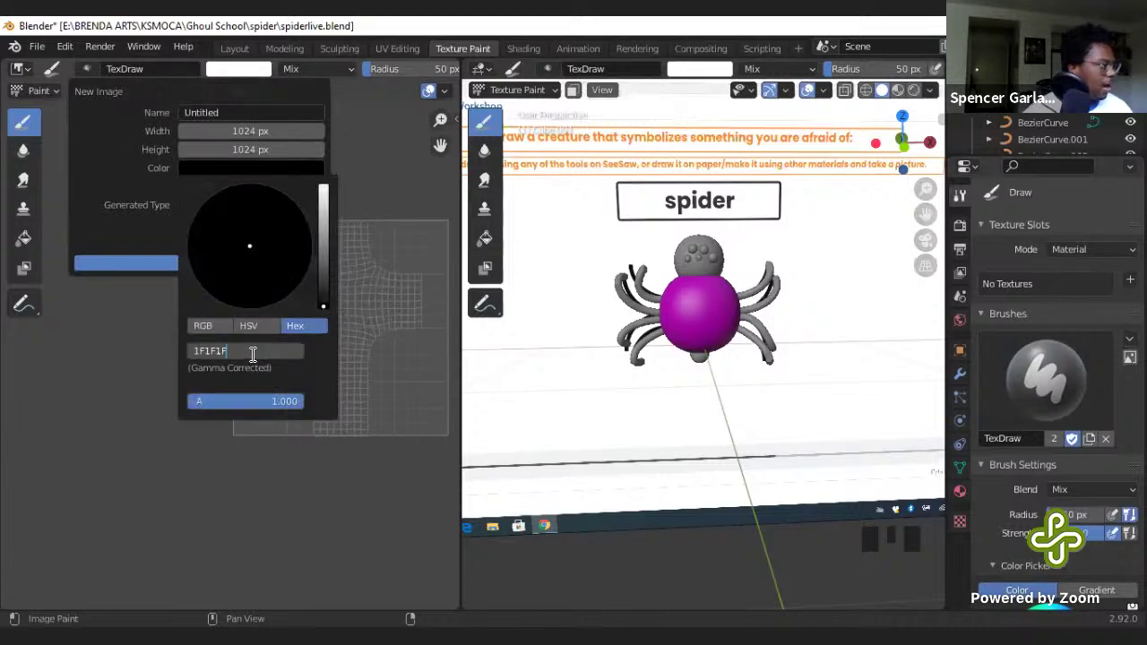
pyautogui.press('Return')
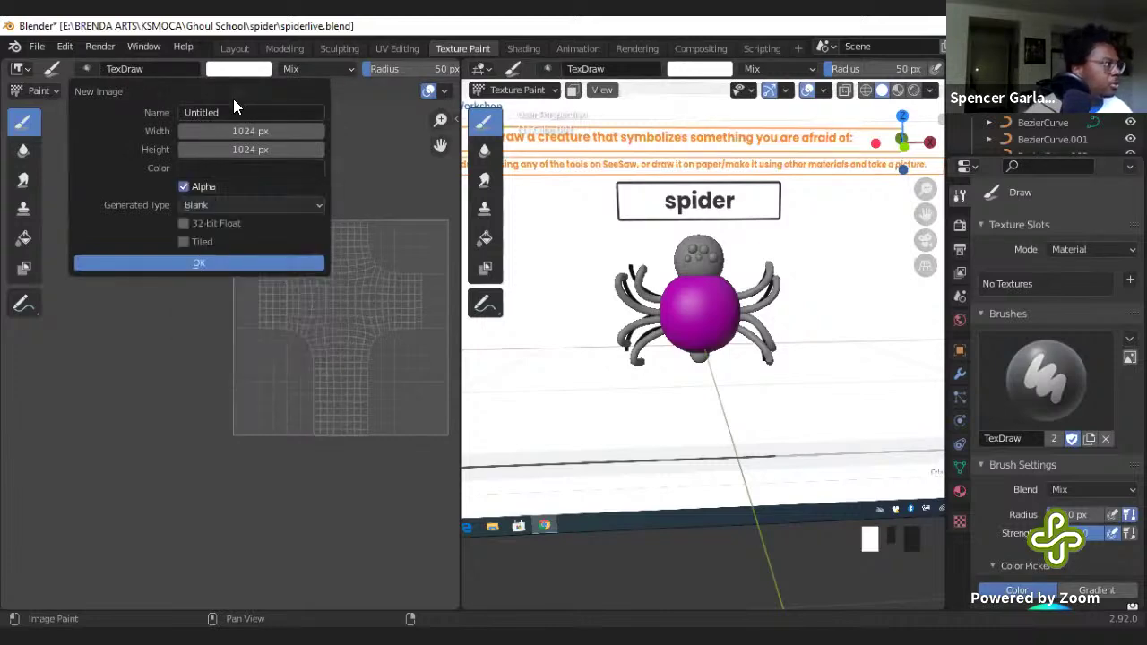
pyautogui.click(199, 263)
pyautogui.scroll(-4, 243, 256)
pyautogui.scroll(2, 299, 302)
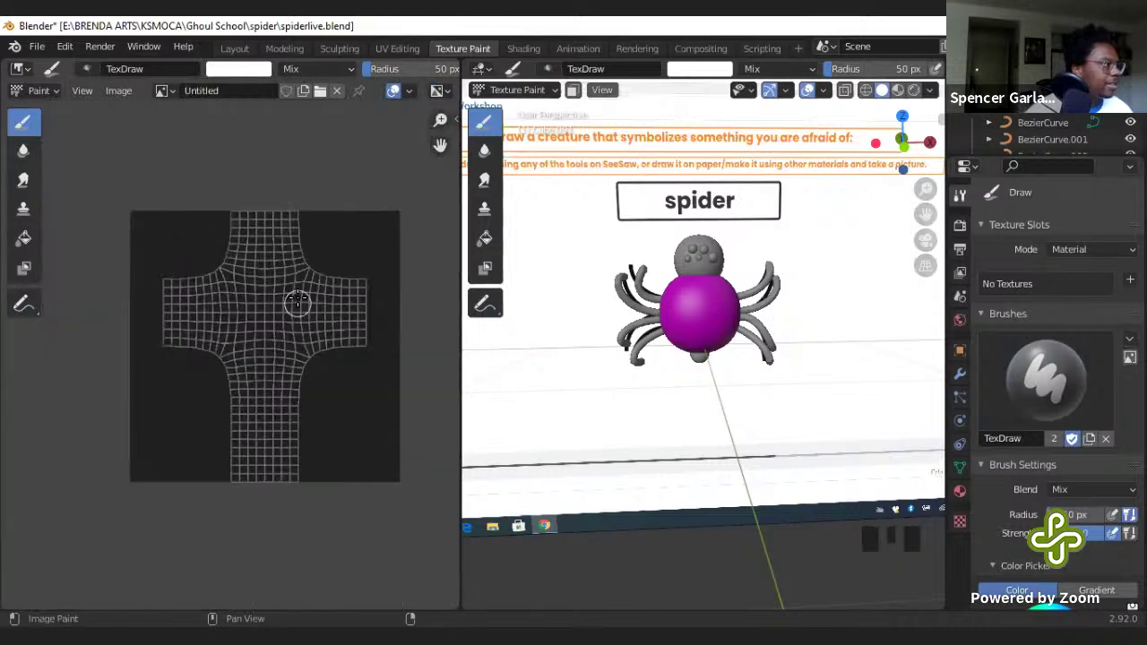
# - Set the TexDraw brush to red with hex FF1E2E and a radius of 30 px
pyautogui.moveTo(400, 281); pyautogui.dragTo(328, 326, button='middle')
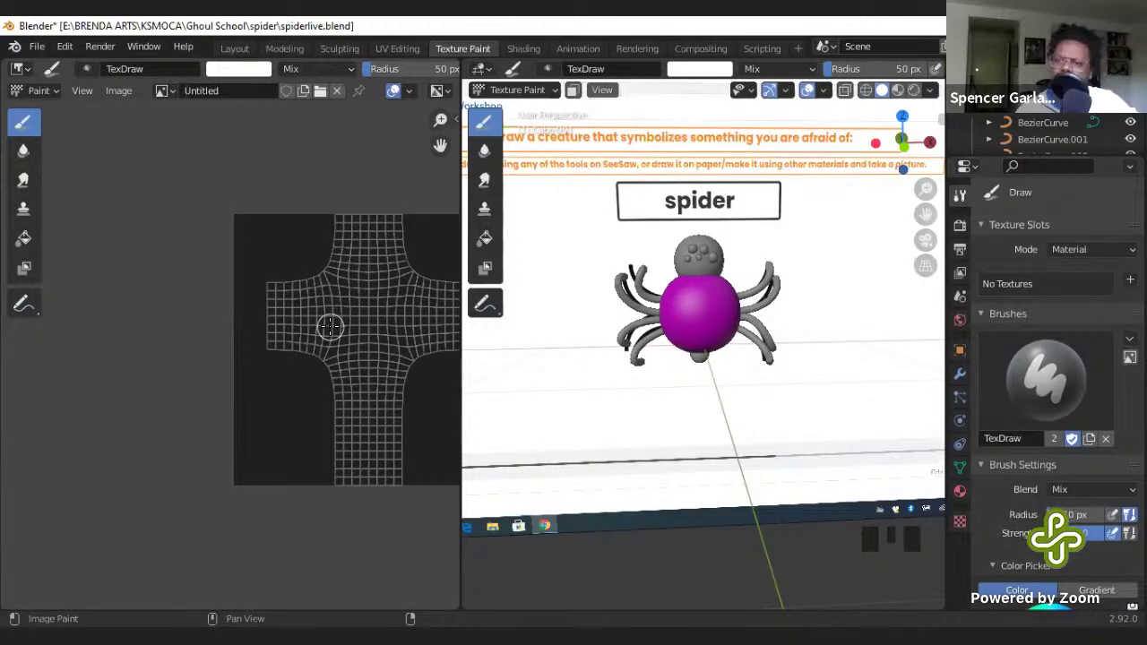
pyautogui.moveTo(241, 302); pyautogui.dragTo(301, 309, button='middle')
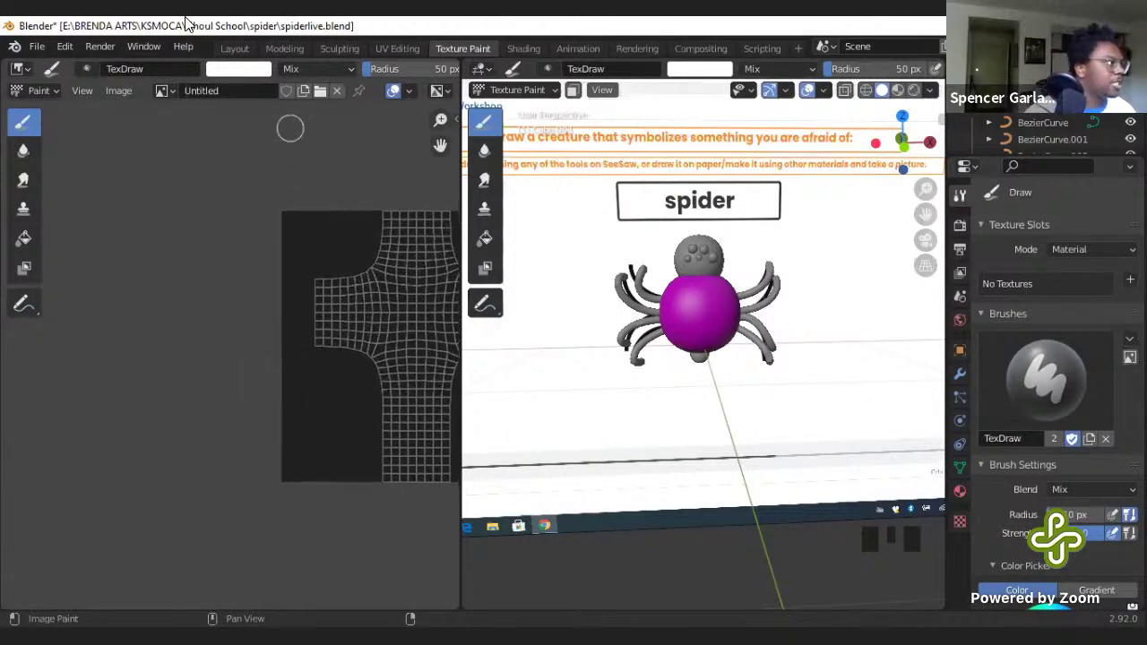
pyautogui.click(220, 72)
pyautogui.click(282, 193)
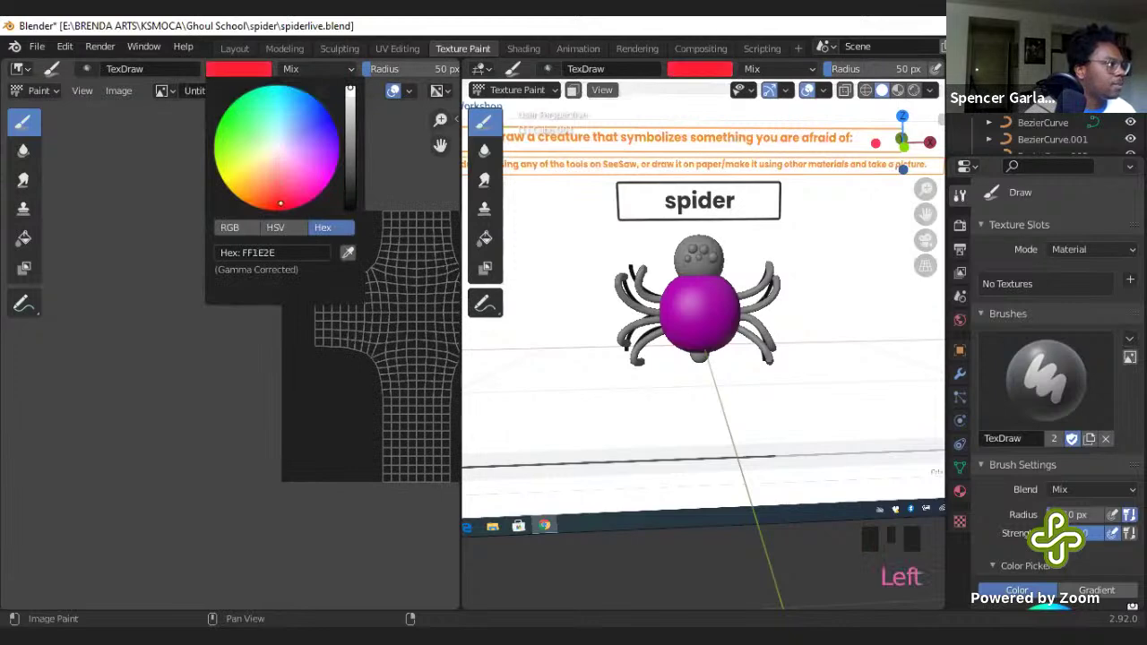
pyautogui.scroll(4, 414, 309)
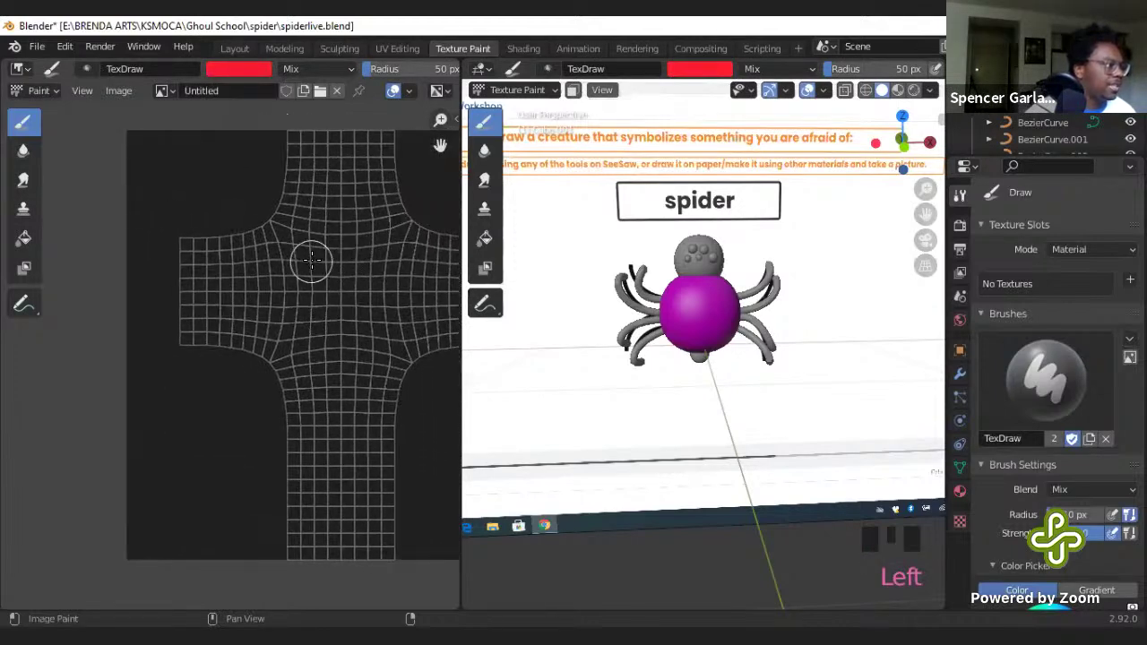
pyautogui.moveTo(417, 69); pyautogui.dragTo(399, 69)
pyautogui.scroll(1, 324, 306)
pyautogui.scroll(-3, 324, 305)
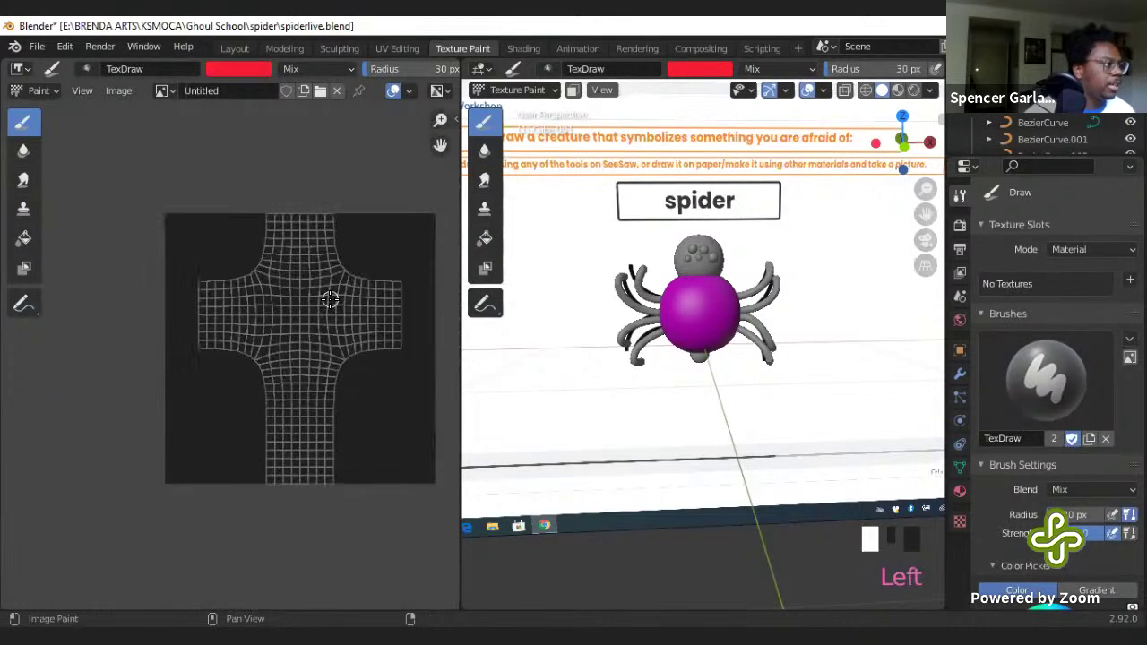
# - Paint a solid red hourglass mark on the image in the central face of the body's UV layout
pyautogui.press('Tab')
pyautogui.press('Tab')
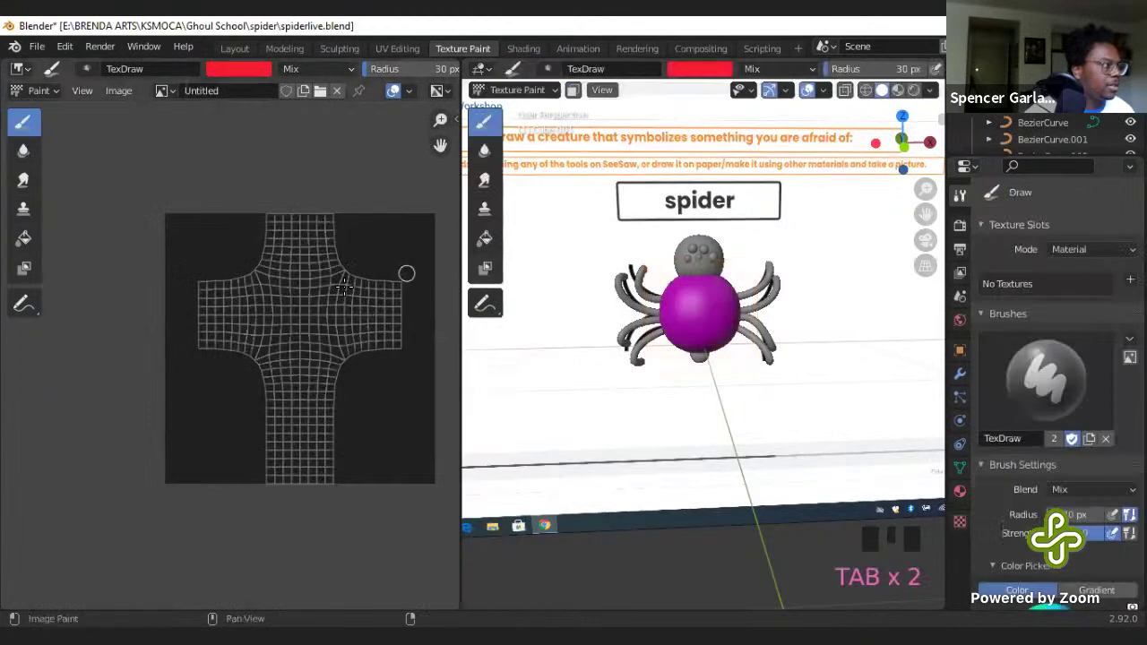
pyautogui.click(296, 310)
pyautogui.moveTo(297, 312)
pyautogui.mouseDown()
pyautogui.moveTo(293, 321)
pyautogui.moveTo(297, 304)
pyautogui.moveTo(286, 307)
pyautogui.moveTo(280, 348)
pyautogui.moveTo(305, 345)
pyautogui.moveTo(291, 330)
pyautogui.moveTo(299, 342)
pyautogui.moveTo(280, 349)
pyautogui.moveTo(292, 325)
pyautogui.mouseUp()
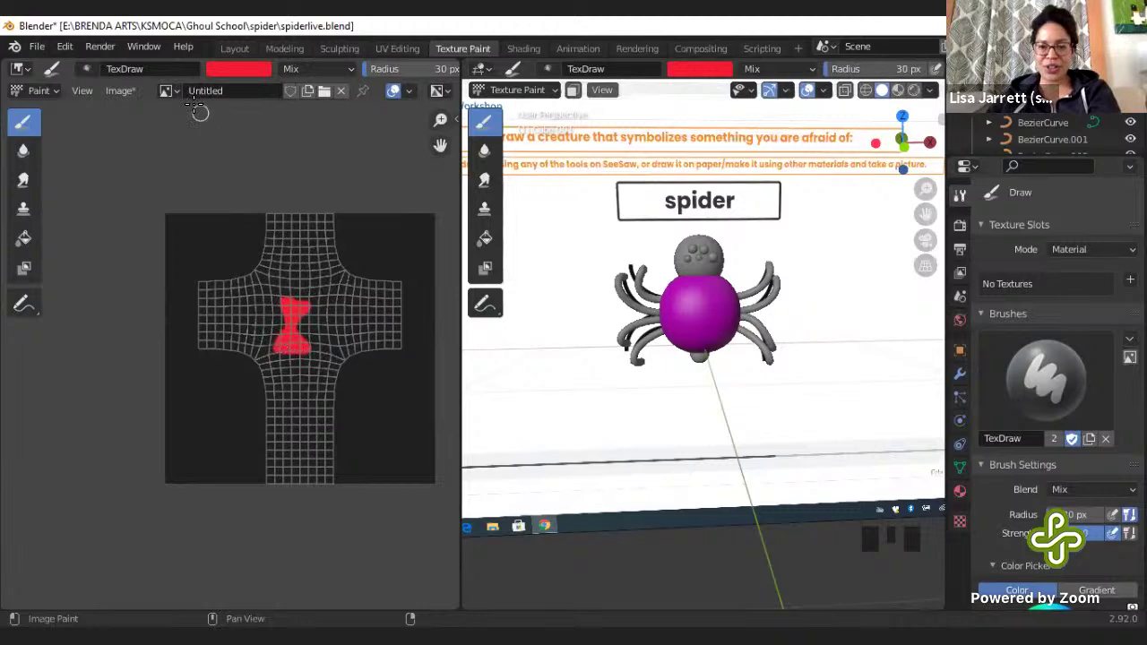
# - Save the painted image as skin.png in the spider folder, in PNG format
pyautogui.click(168, 90)
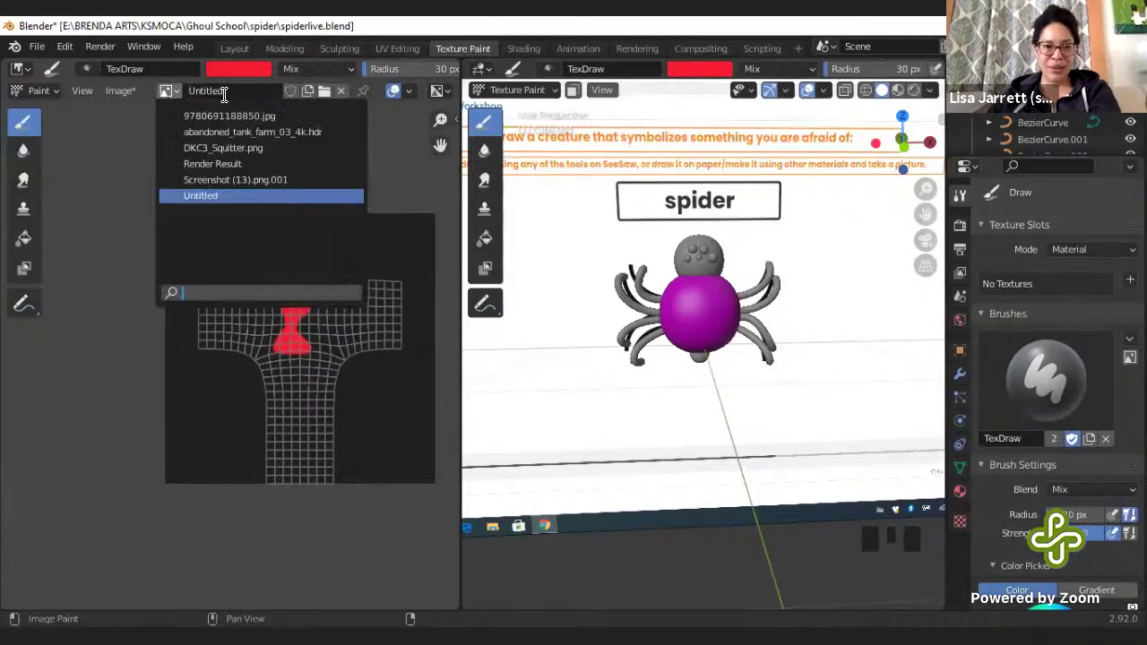
pyautogui.click(222, 93)
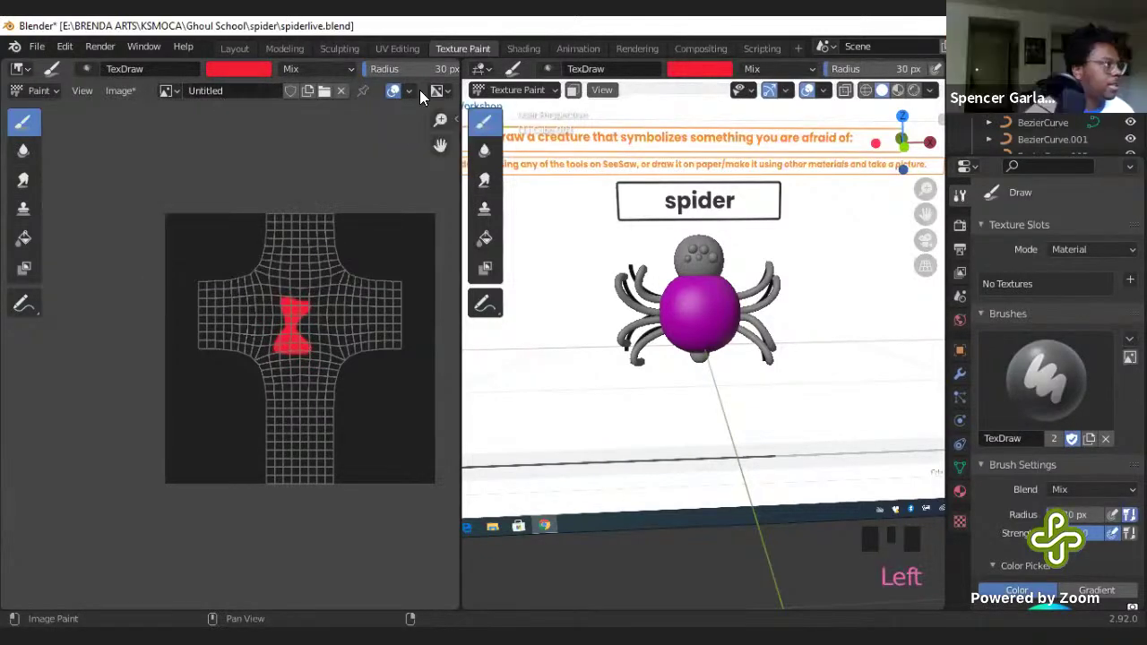
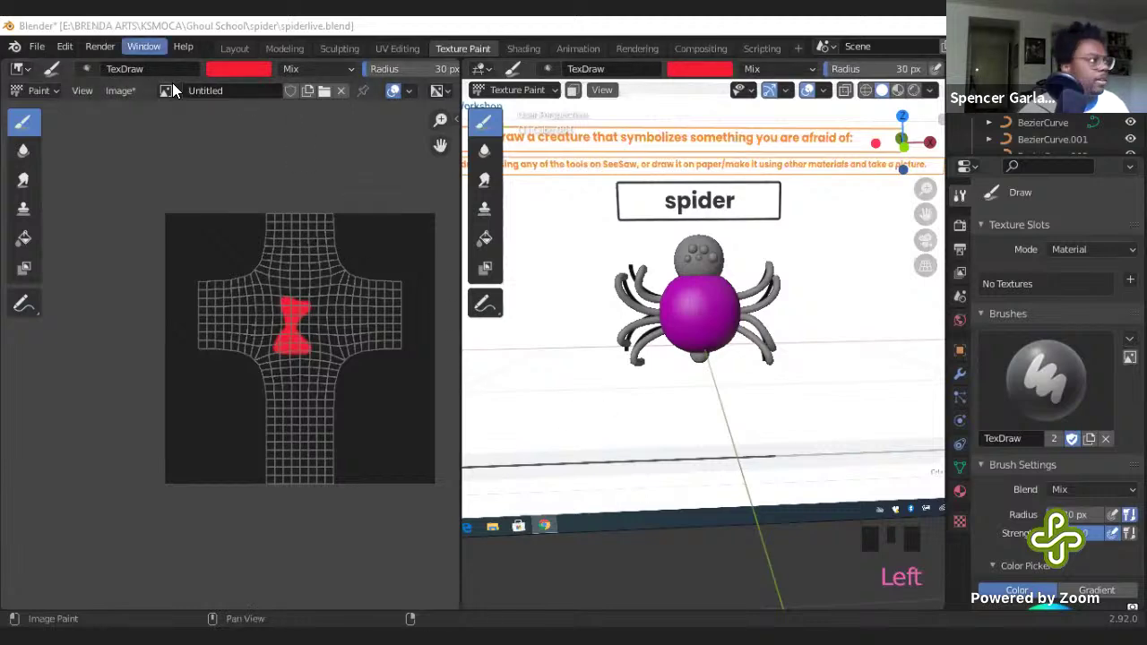
pyautogui.click(134, 91)
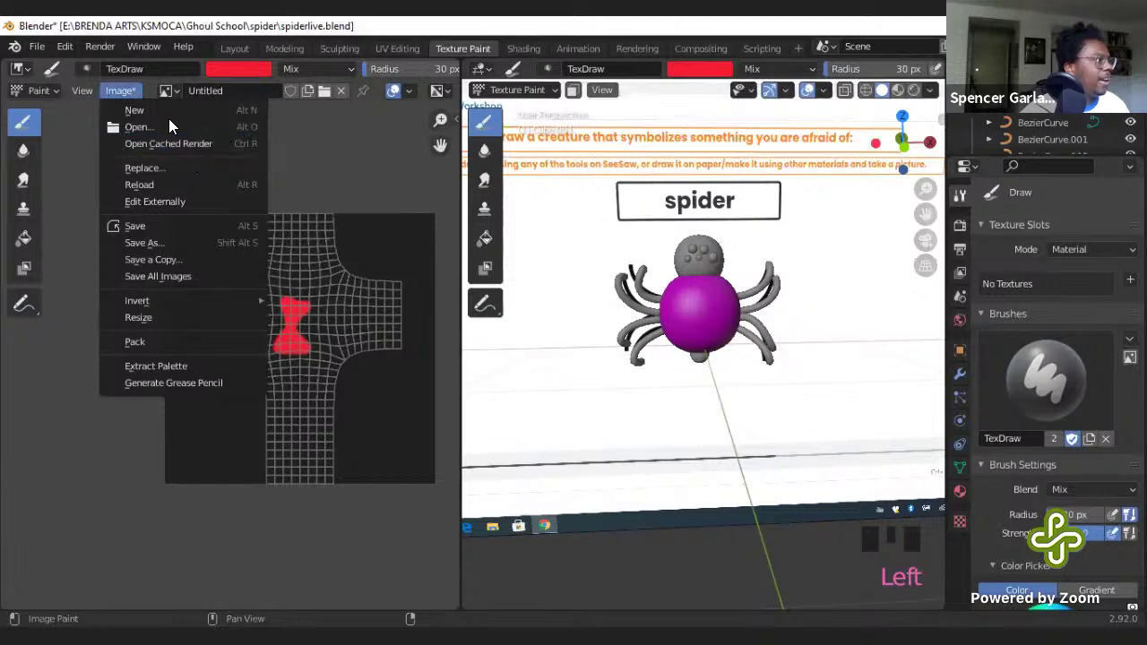
pyautogui.click(197, 247)
pyautogui.click(400, 518)
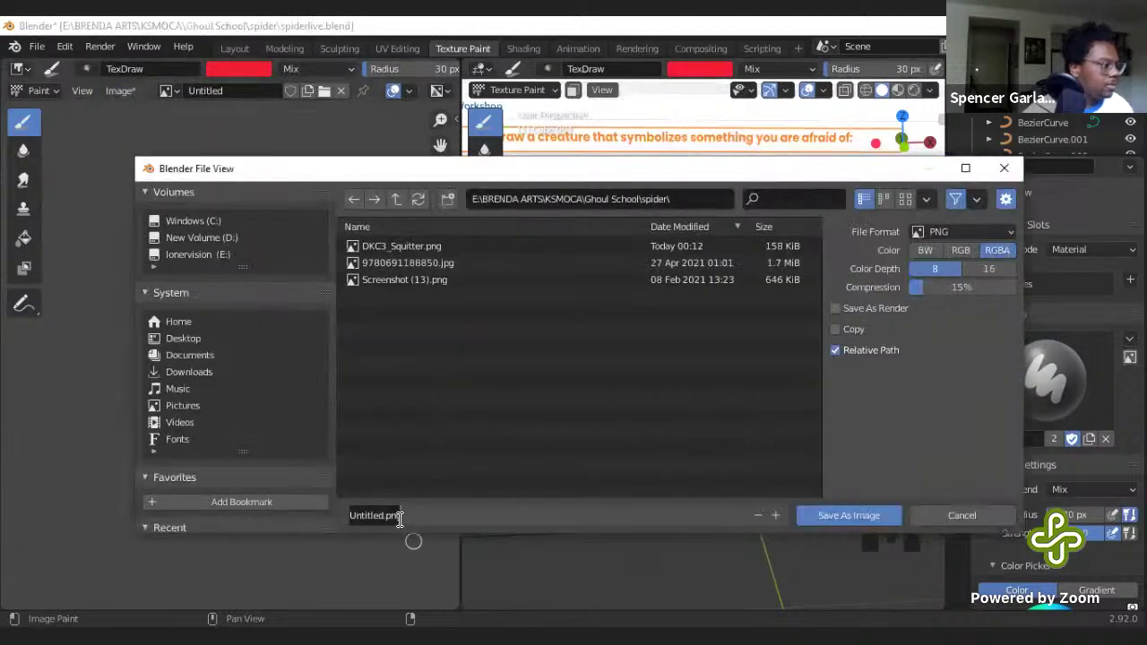
pyautogui.write('skin.png')
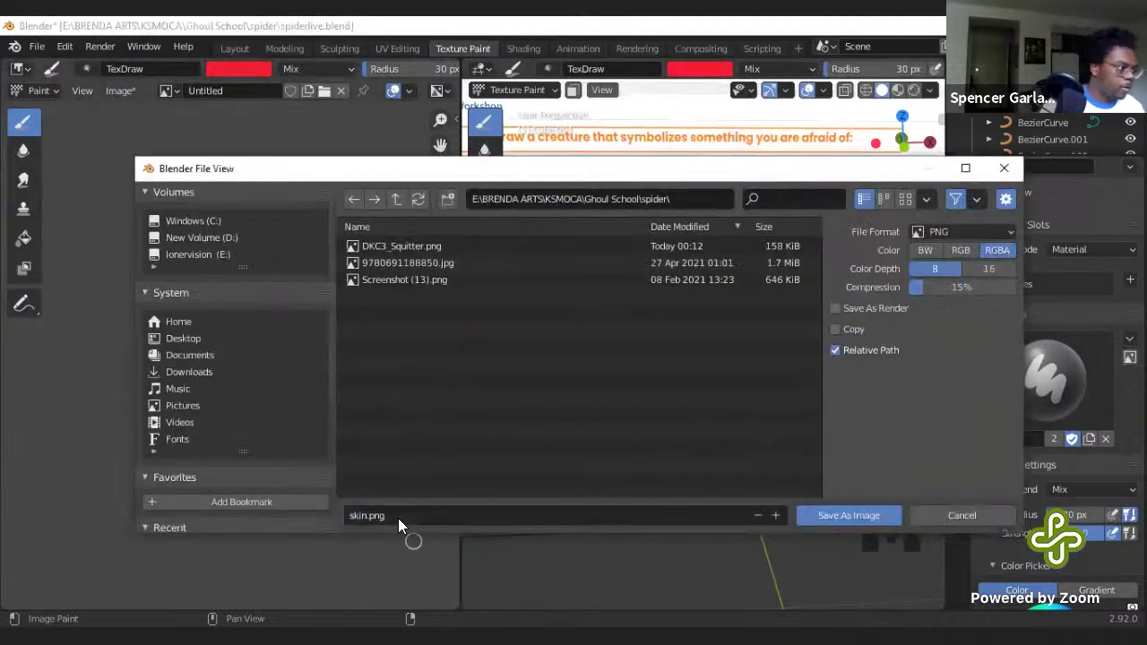
pyautogui.press('Return')
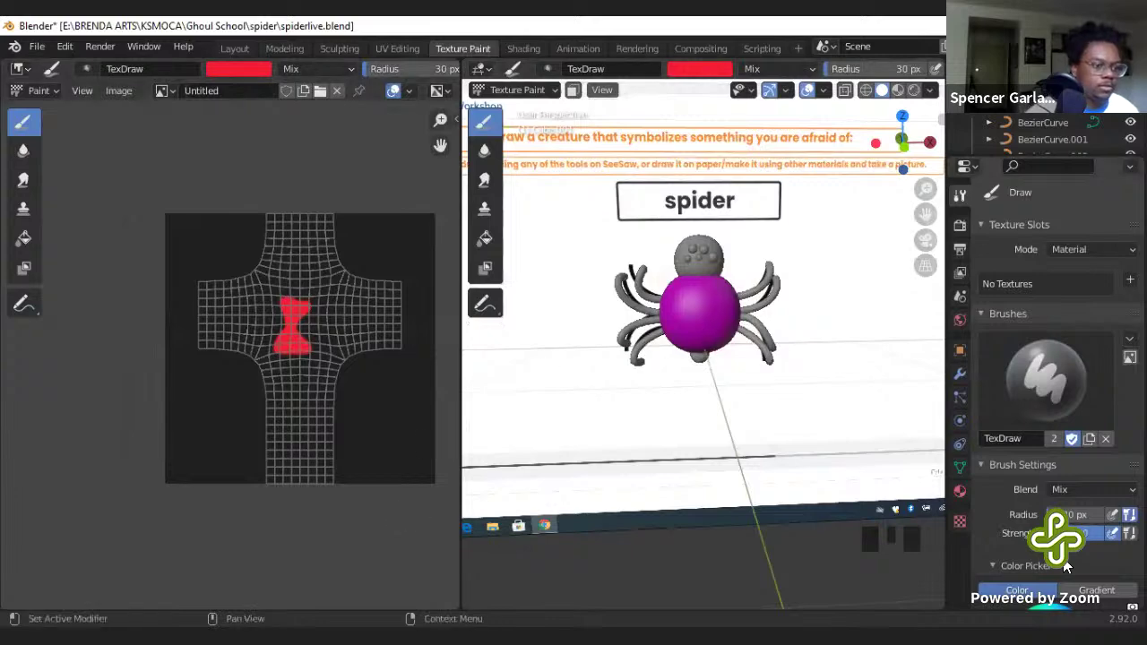
# - Try to drive the colour of the spider's shared material with an image texture loaded from skin.png
pyautogui.click(959, 488)
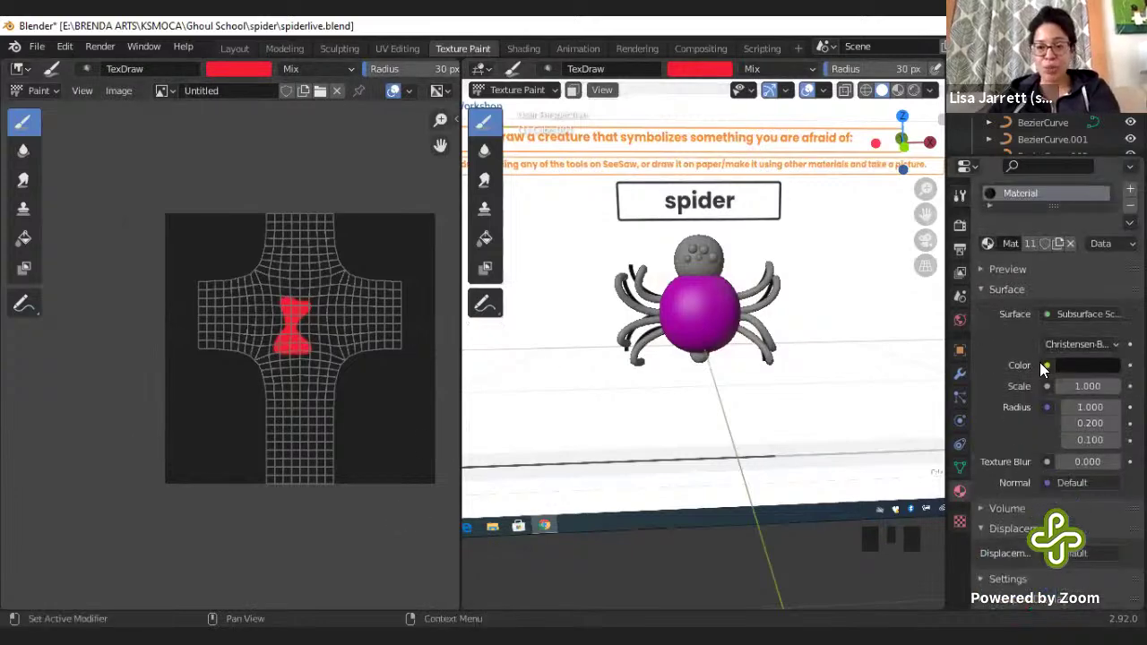
pyautogui.click(1046, 364)
pyautogui.click(737, 478)
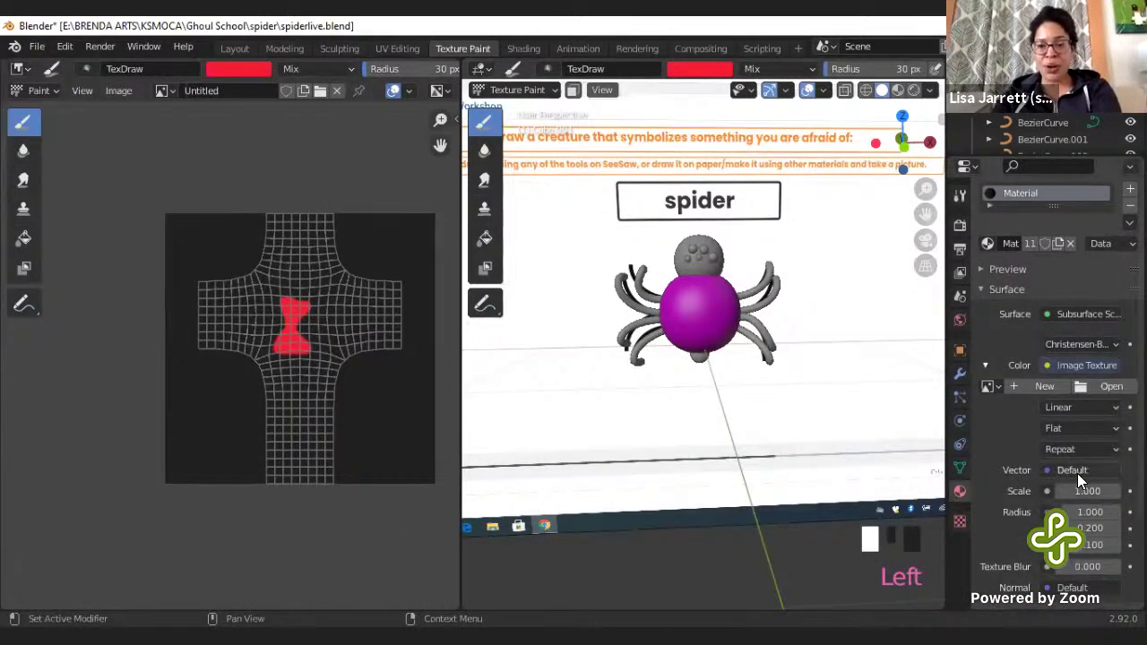
pyautogui.click(1088, 389)
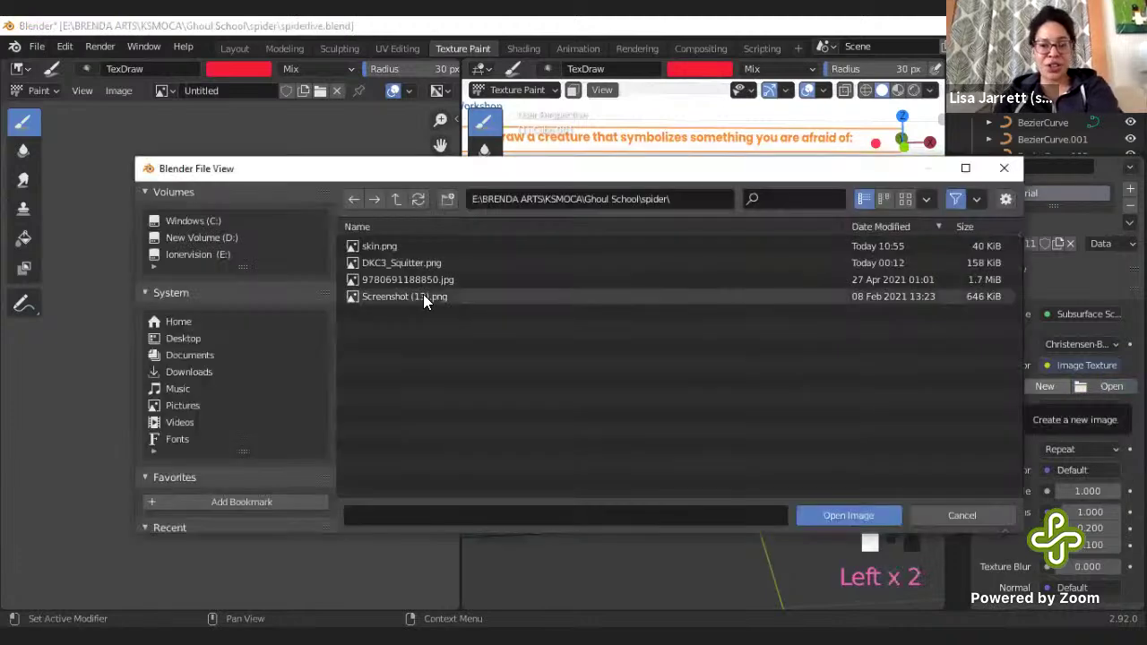
pyautogui.click(393, 246)
pyautogui.press('Escape')
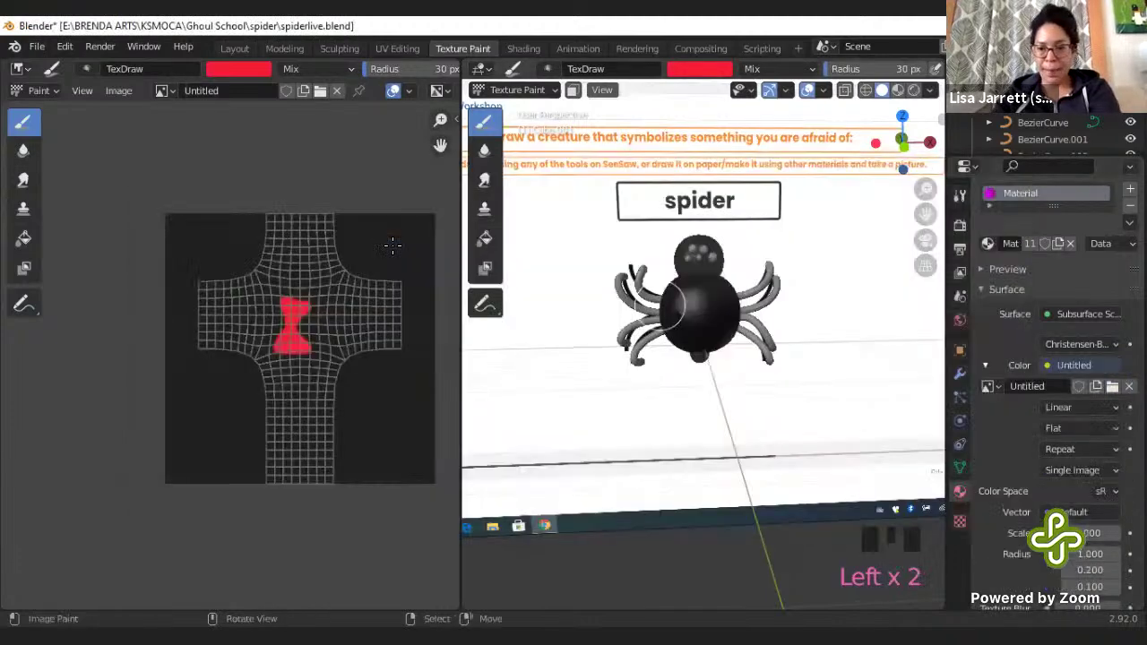
# - Undo the image texture applied to the spider's shared material, keeping the spider in front view
pyautogui.press('Tab')
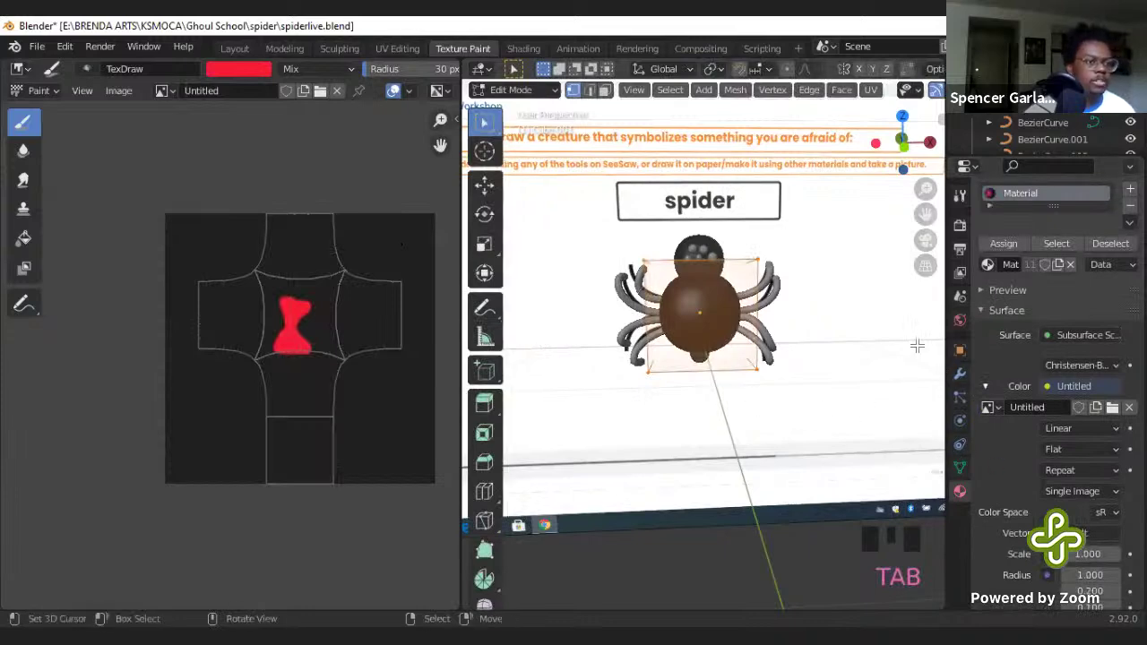
pyautogui.click(957, 319)
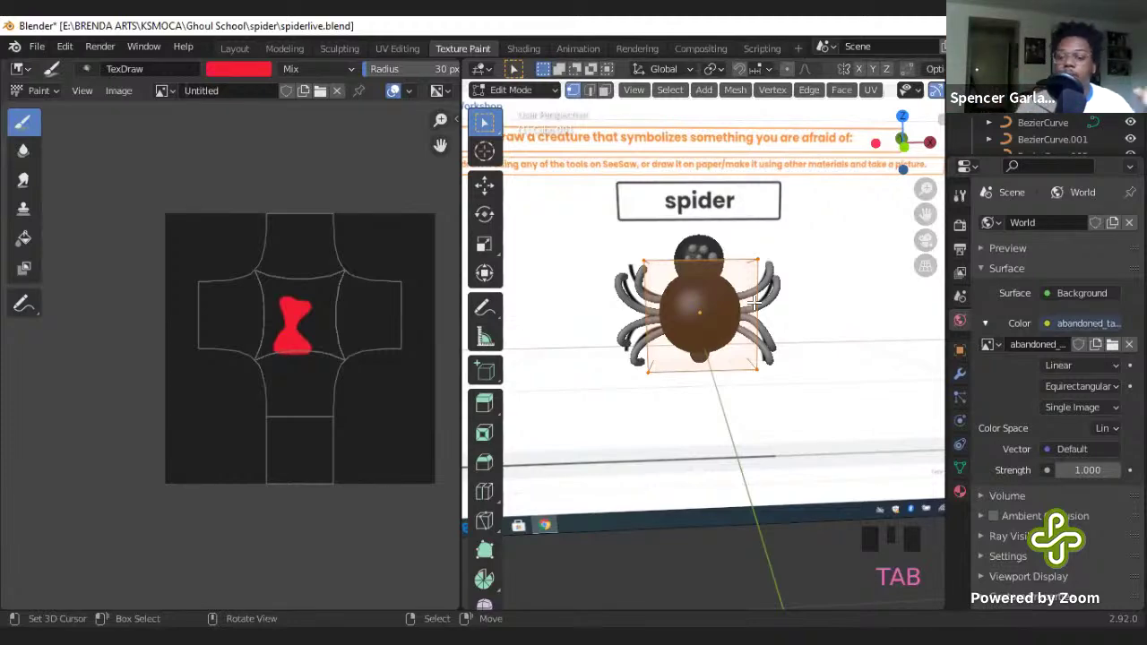
pyautogui.press('KP_0')
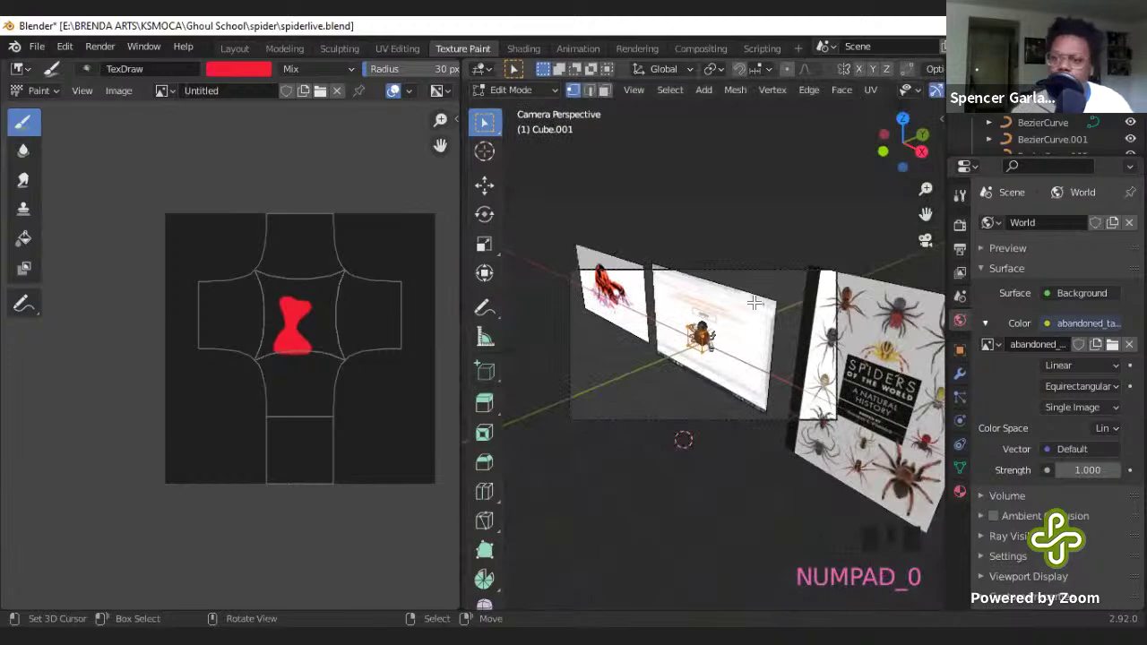
pyautogui.press('KP_1')
pyautogui.scroll(1, 744, 305)
pyautogui.scroll(-2, 739, 307)
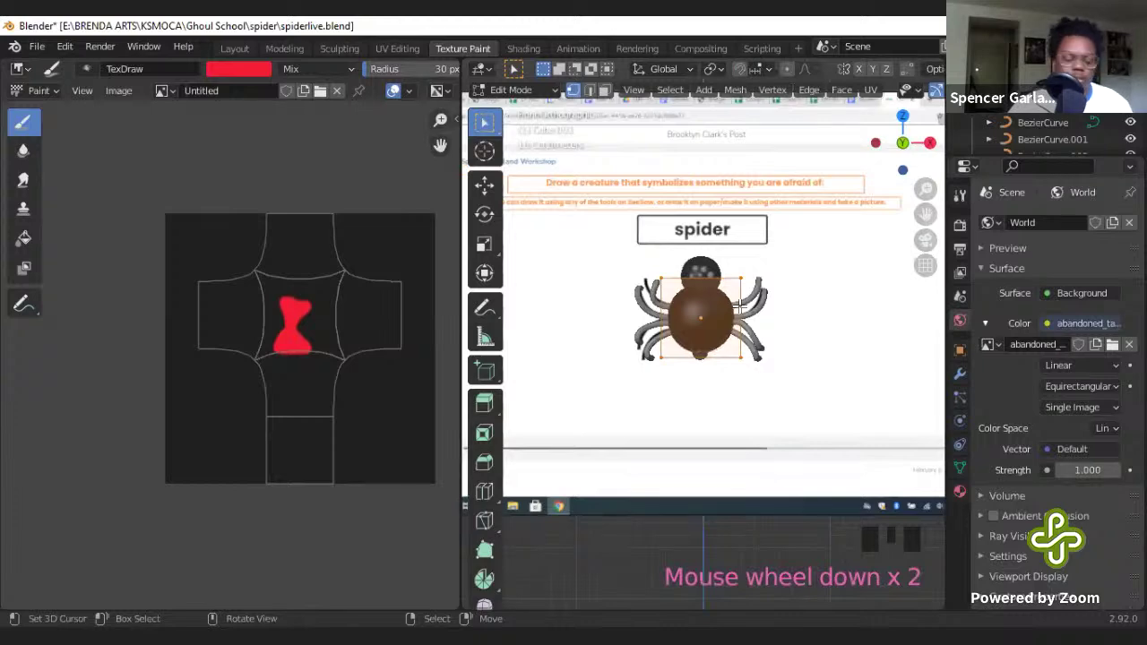
pyautogui.hotkey('ctrl', 'z')
pyautogui.hotkey('ctrl', 'z')
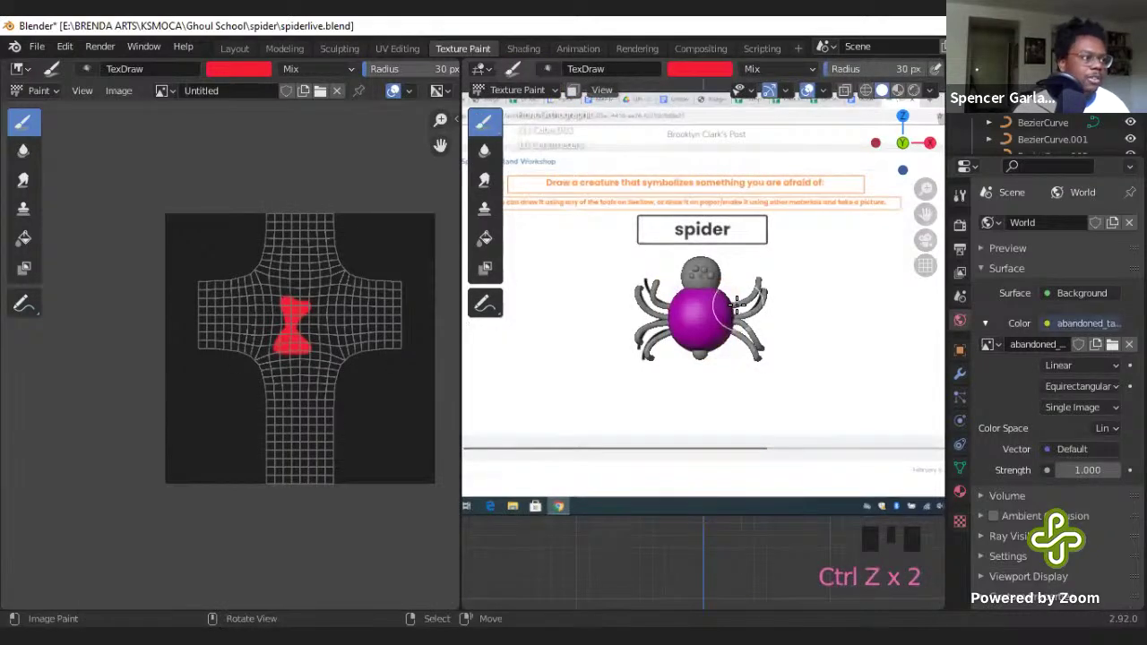
# - Remove the shared material slot from the spider's round body outside Edit Mode
pyautogui.press('Tab')
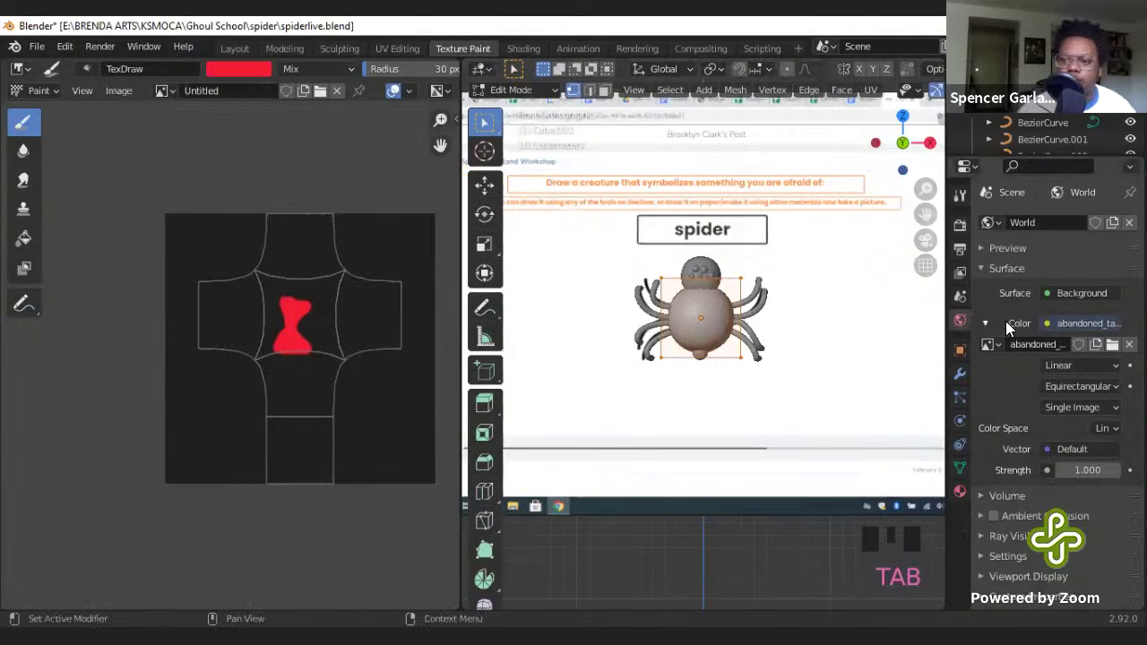
pyautogui.click(960, 491)
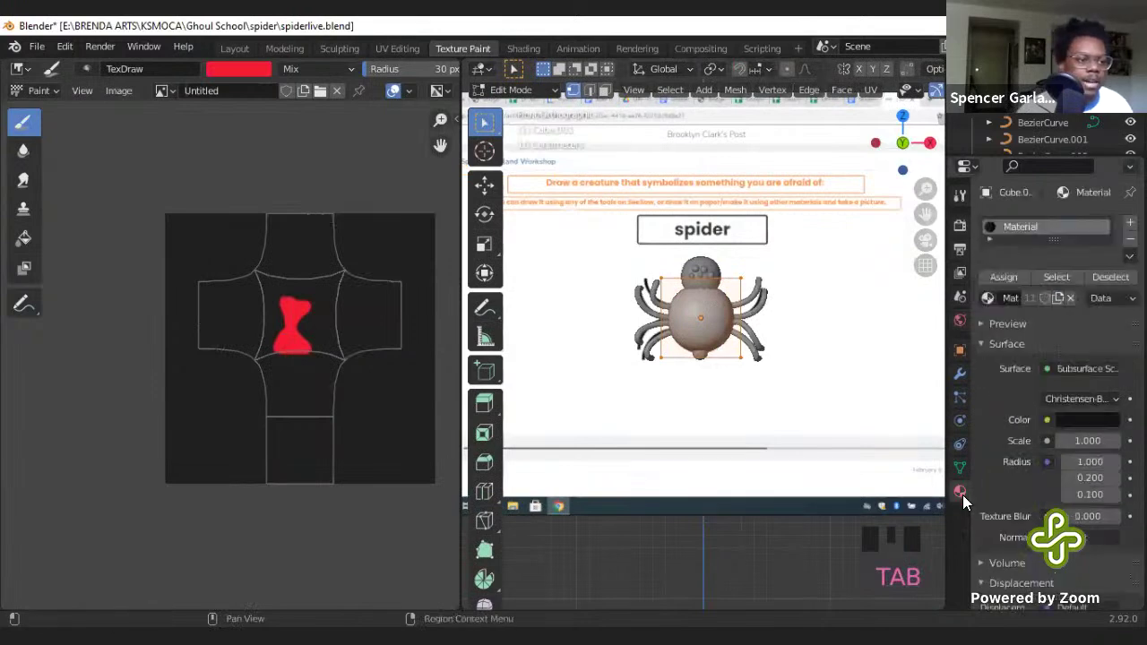
pyautogui.click(1130, 240)
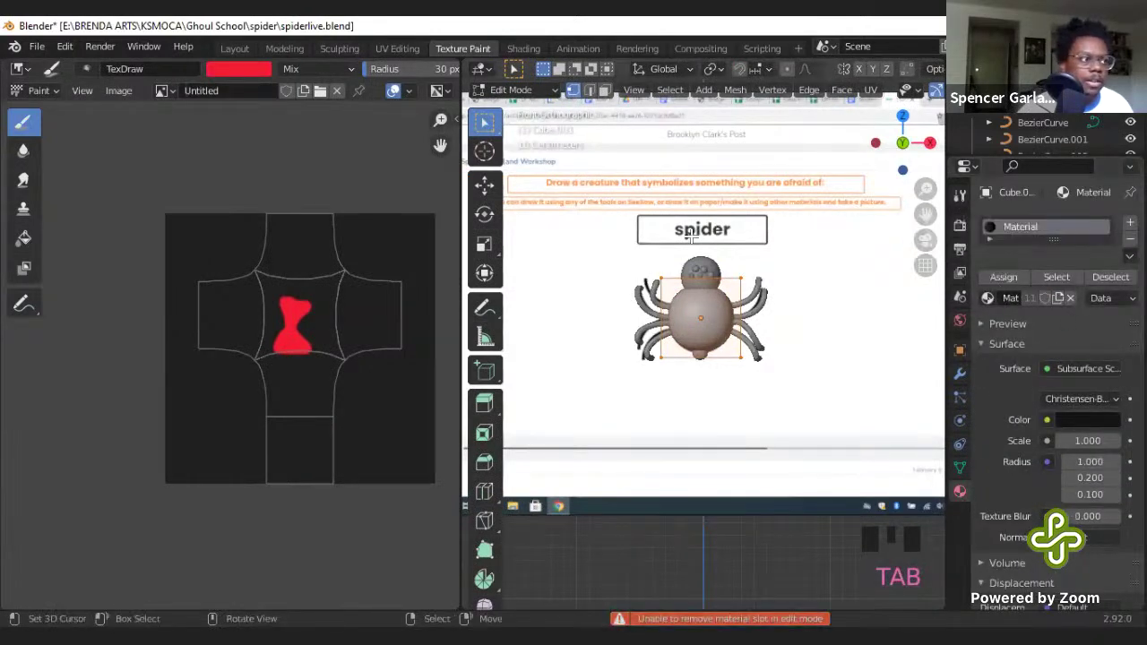
pyautogui.press('Tab')
pyautogui.click(1130, 239)
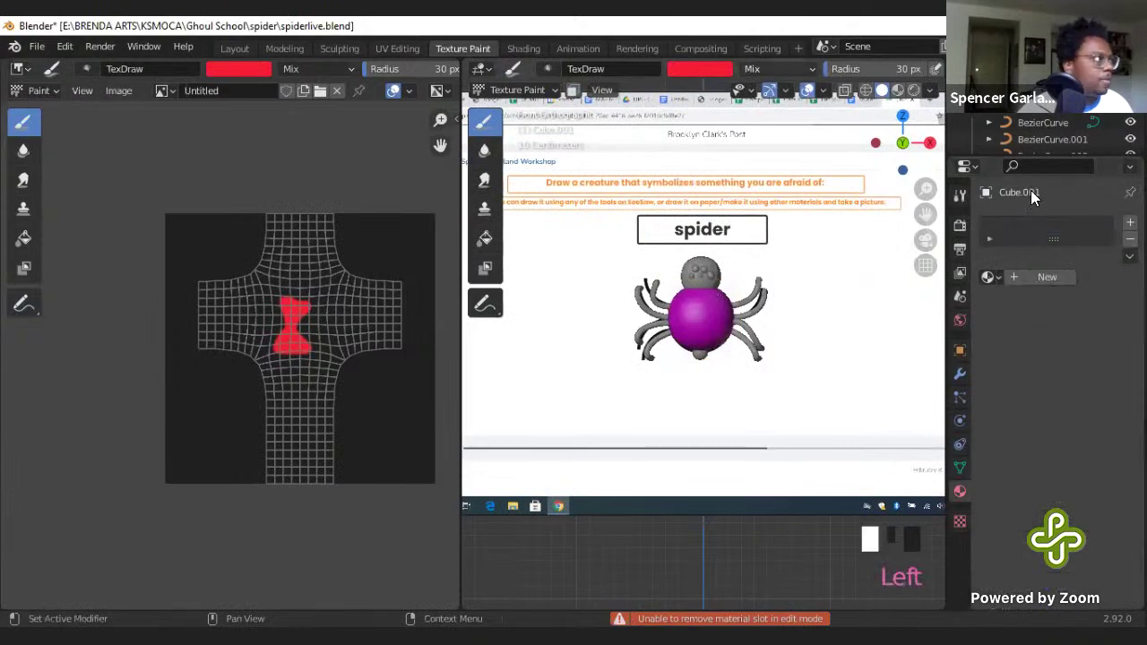
# - Return to the Layout workspace in front view and create a new material for the spider's body
pyautogui.click(228, 46)
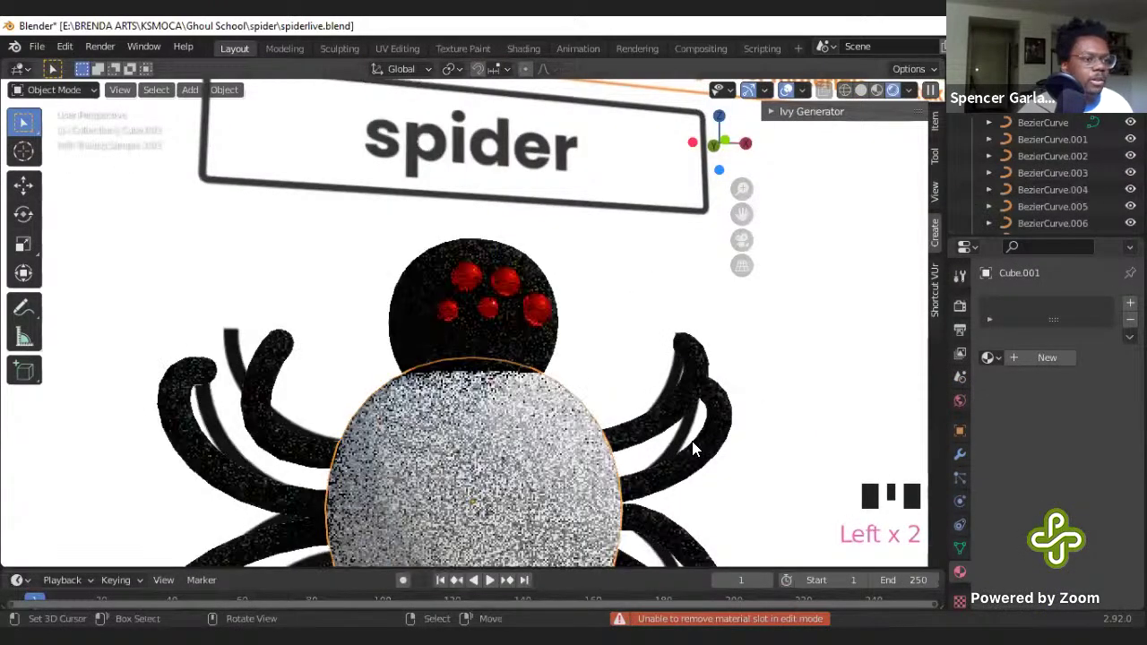
pyautogui.scroll(-2, 628, 450)
pyautogui.moveTo(627, 451); pyautogui.dragTo(636, 440, button='middle')
pyautogui.press('KP_1')
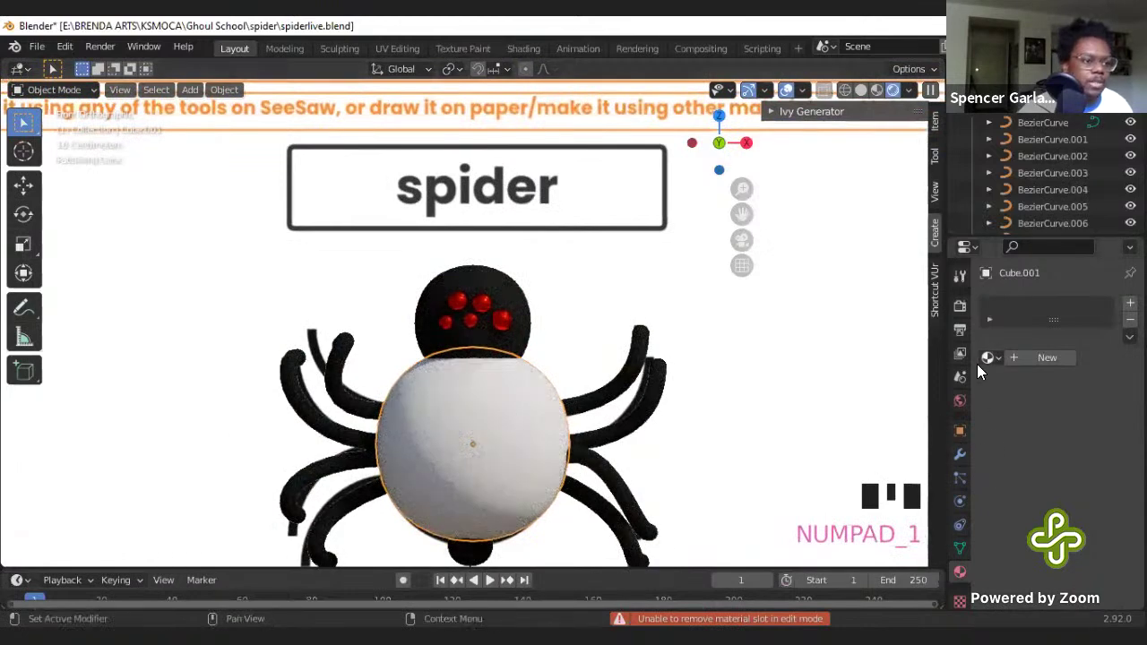
pyautogui.click(1022, 358)
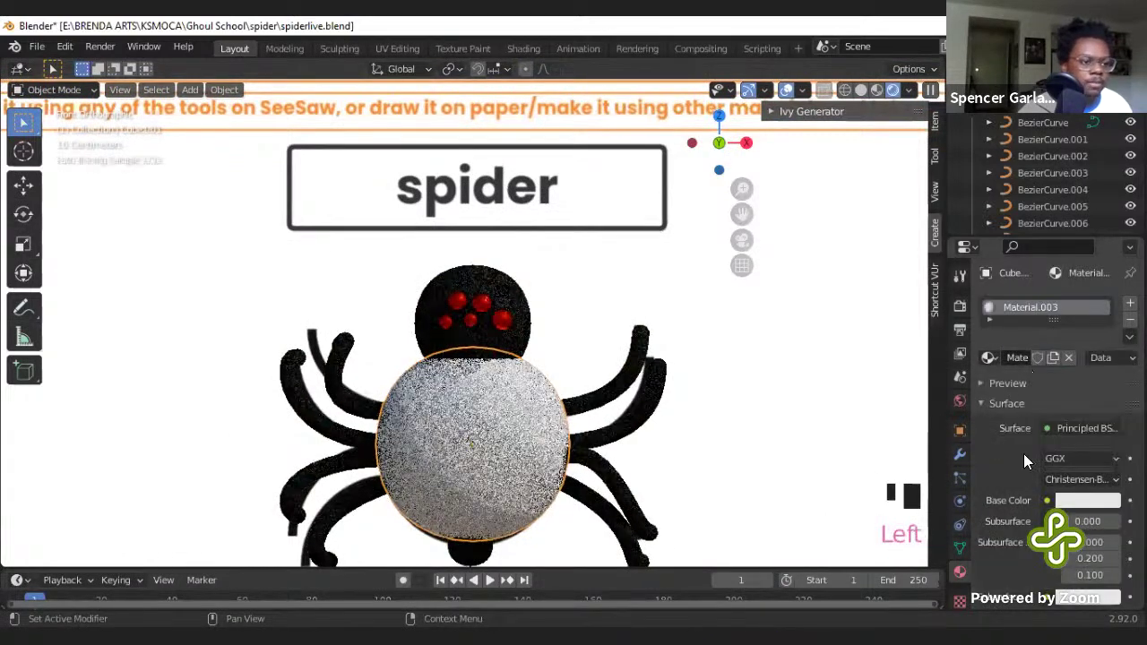
# - Set the new material's base colour to an Image Texture using the painted Untitled image
pyautogui.click(1079, 509)
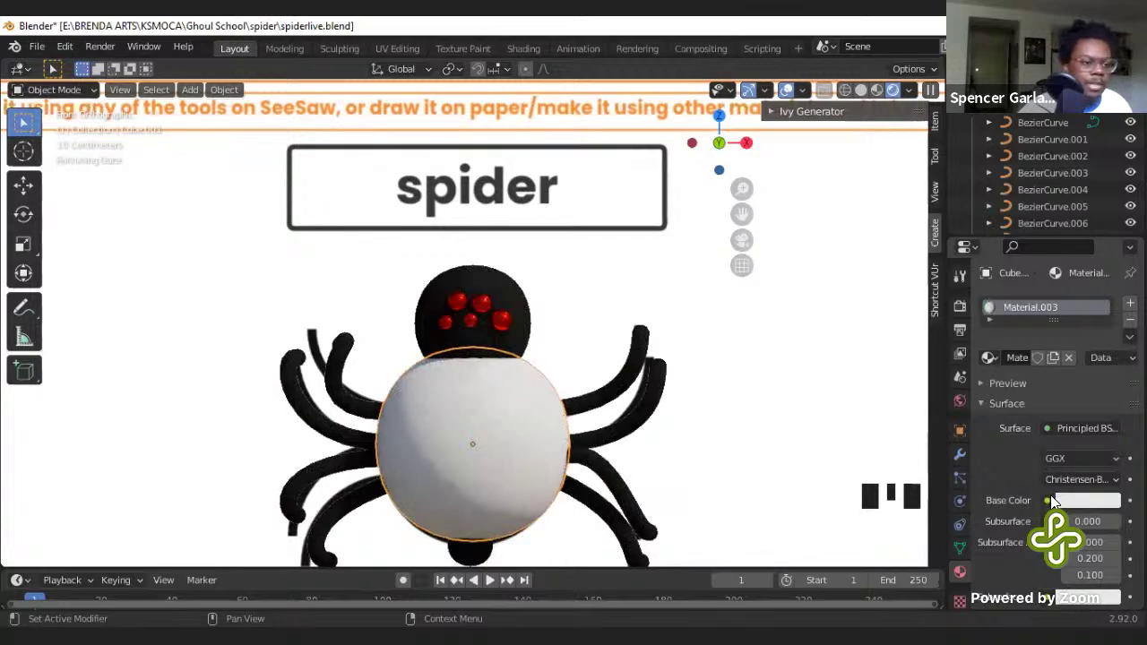
pyautogui.scroll(-1, 1053, 505)
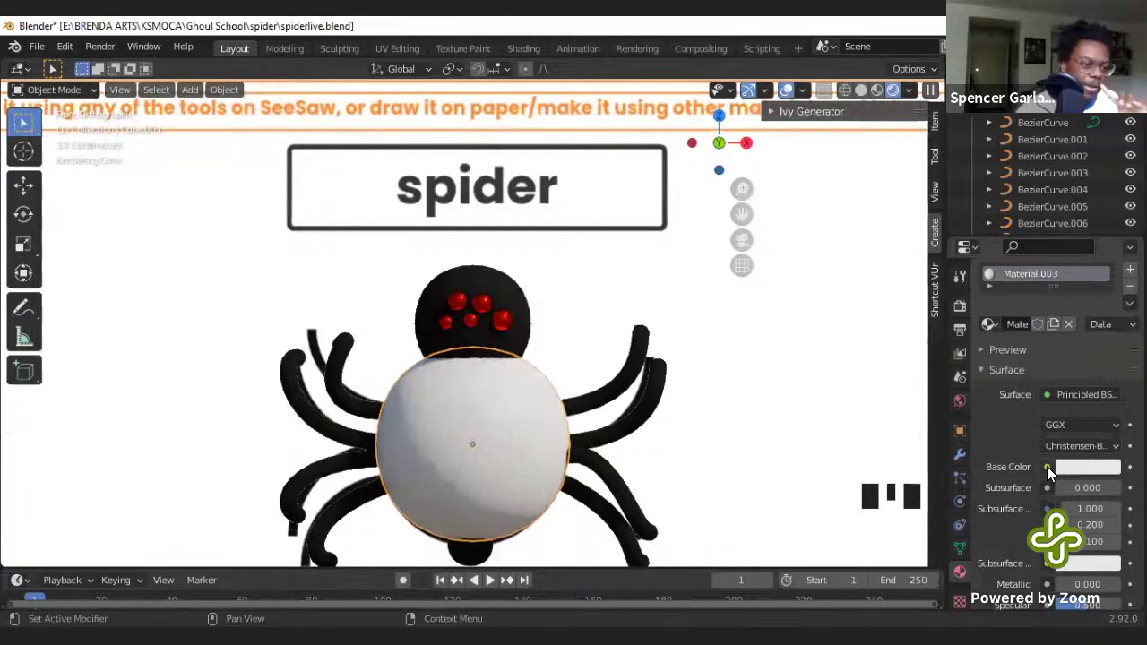
pyautogui.click(1046, 466)
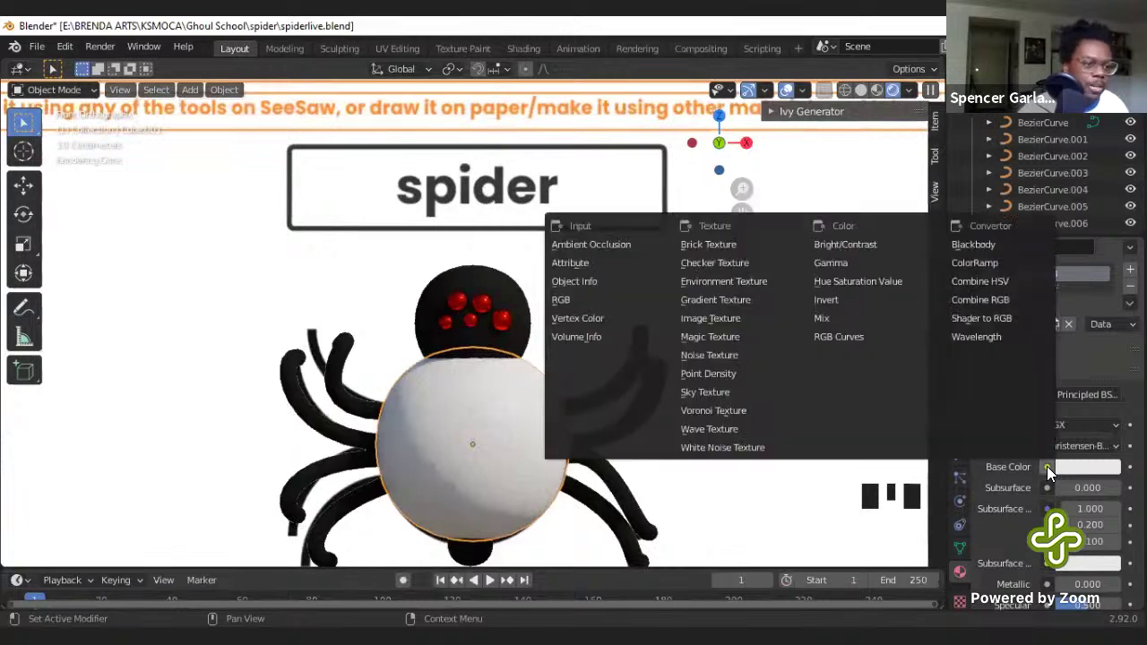
pyautogui.click(730, 318)
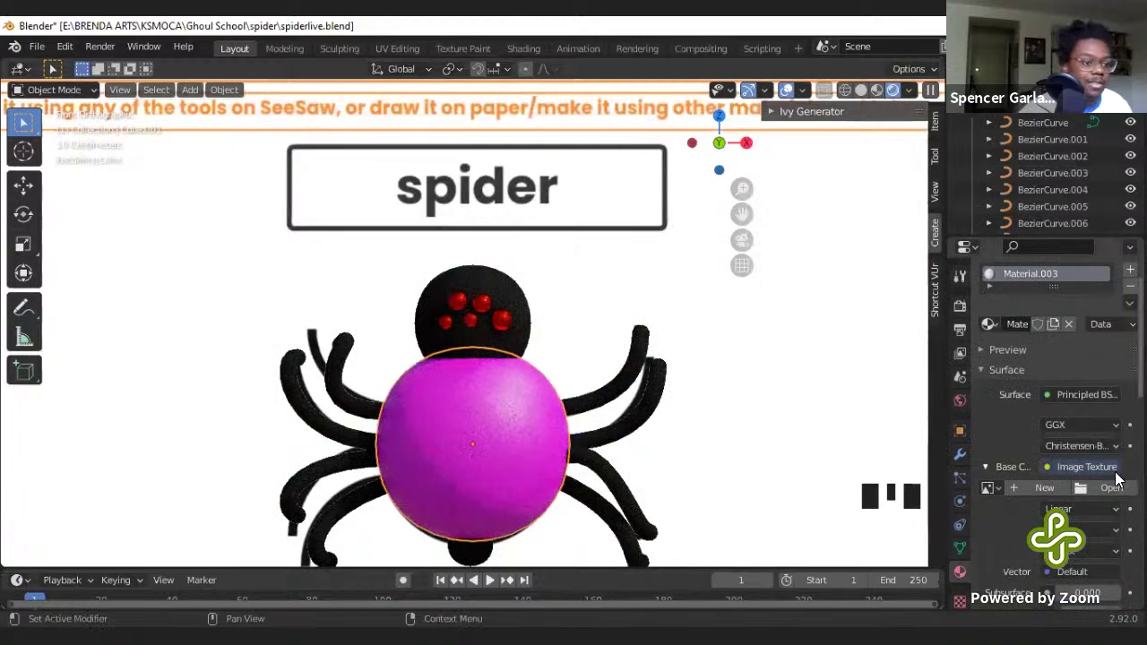
pyautogui.click(991, 488)
pyautogui.press('Return')
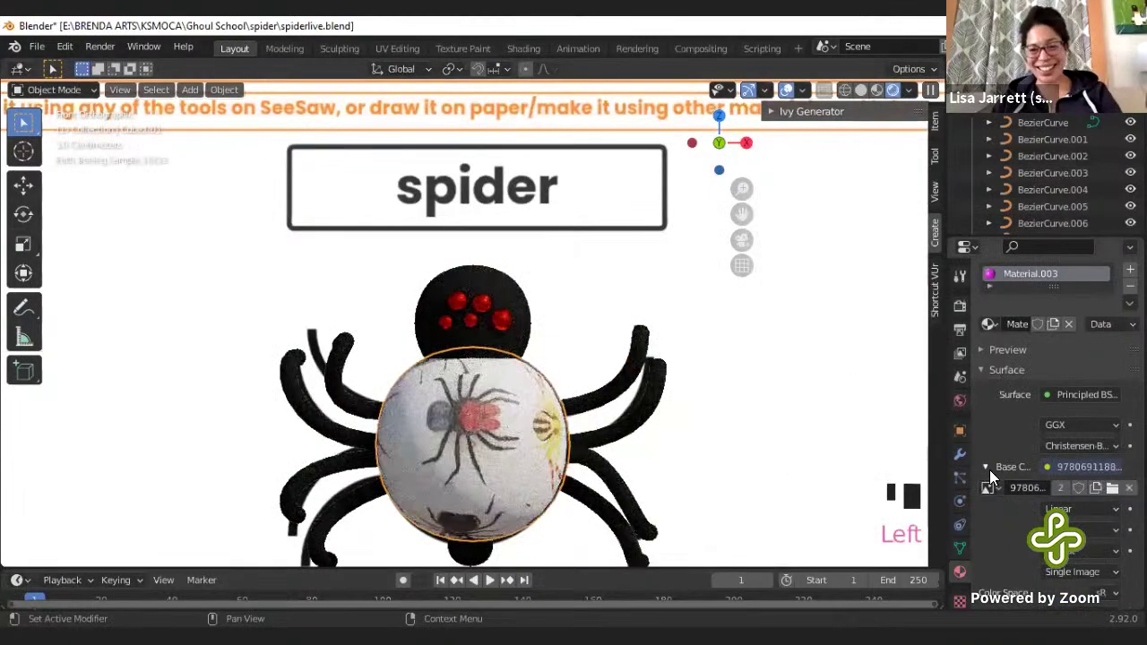
pyautogui.click(989, 488)
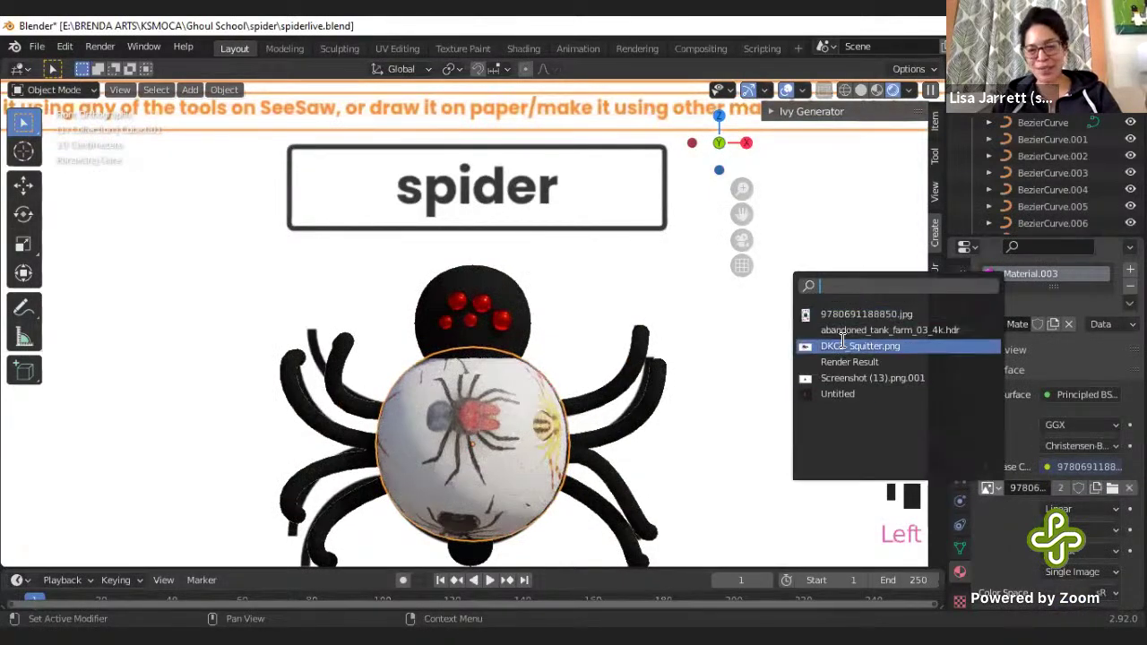
pyautogui.click(852, 393)
# - Examine the placement of the painted texture on the spider's body from the front
pyautogui.scroll(-1, 505, 318)
pyautogui.press('Tab')
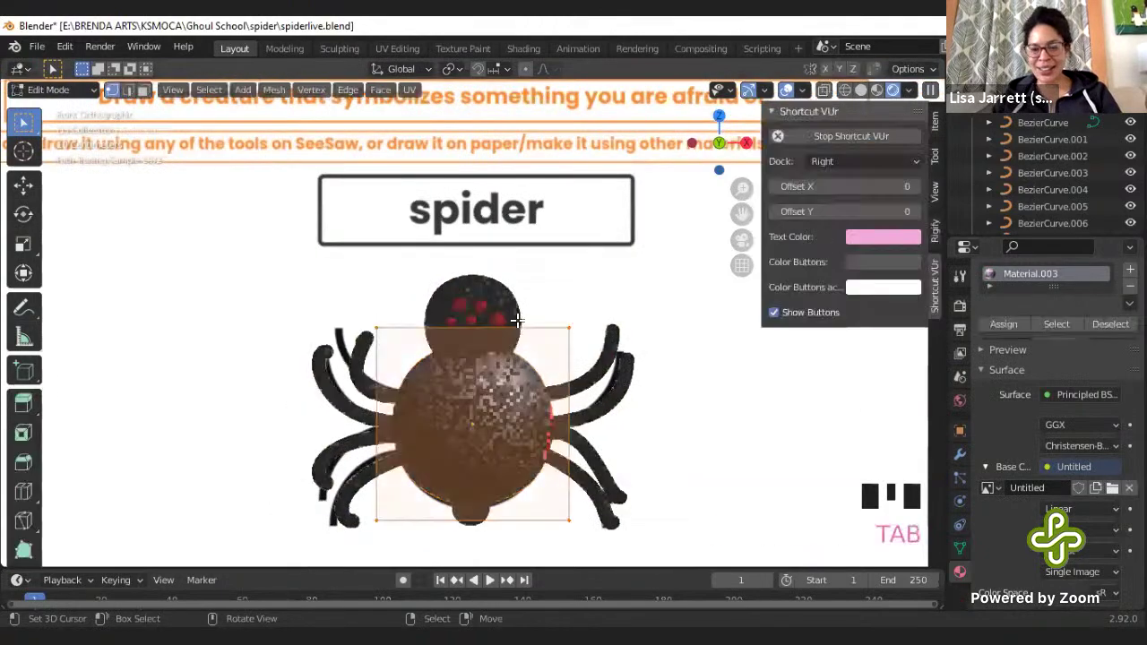
pyautogui.scroll(-4, 517, 320)
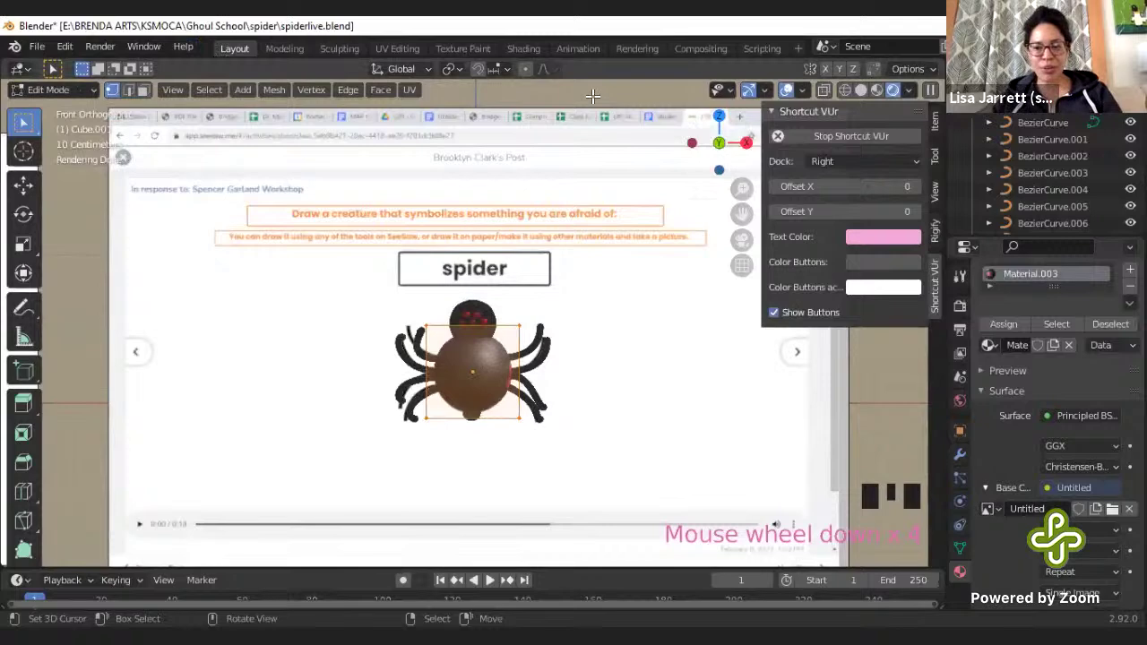
pyautogui.press('Tab')
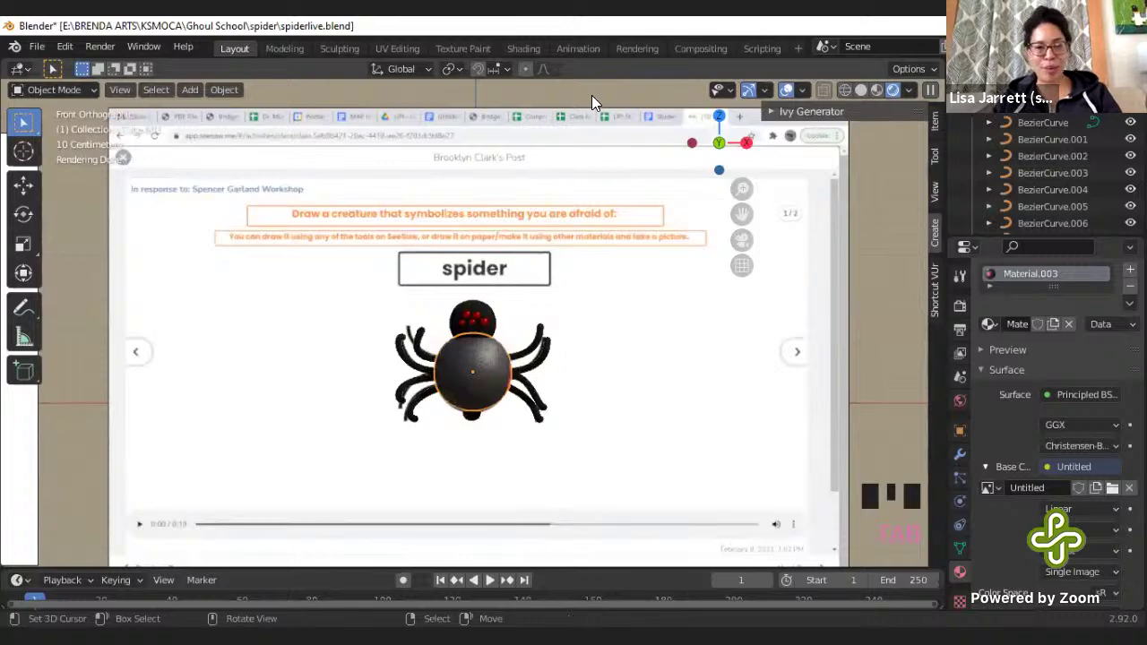
pyautogui.scroll(4, 651, 405)
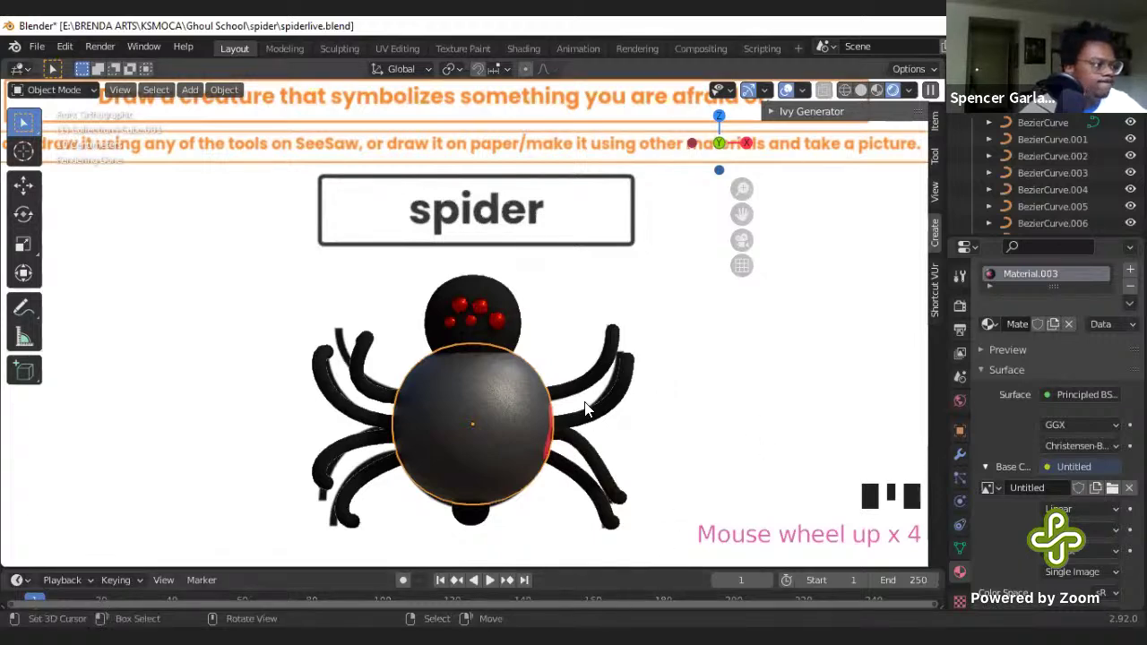
# - Switch the viewport shading from Rendered to Material Preview
pyautogui.press('z')
pyautogui.click(665, 489)
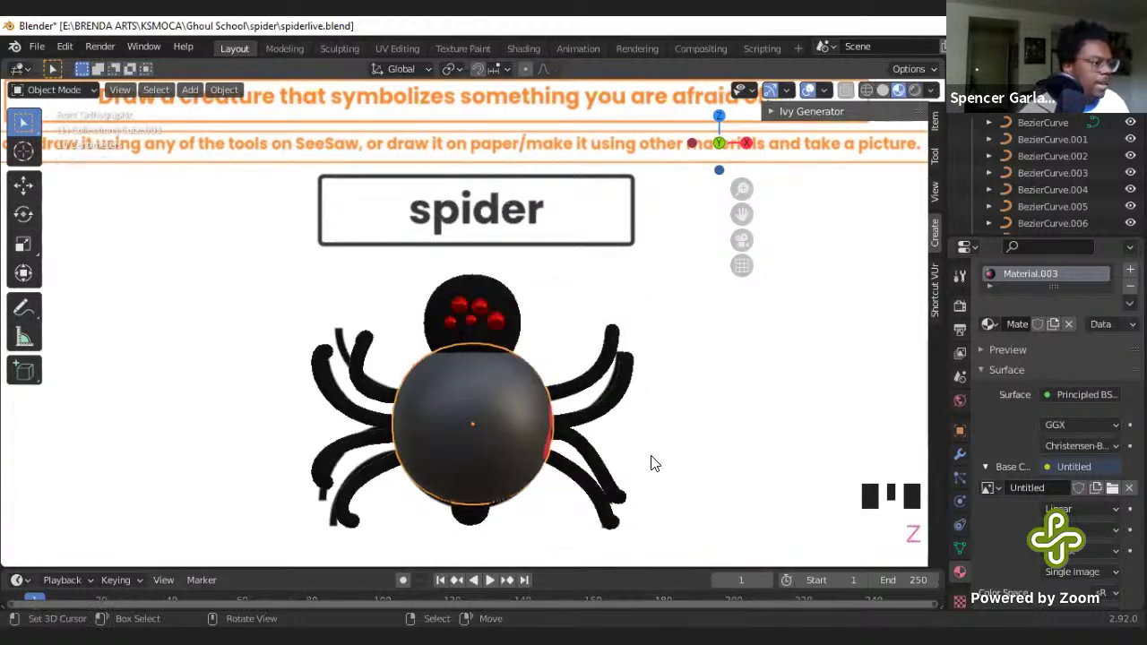
pyautogui.scroll(-2, 645, 470)
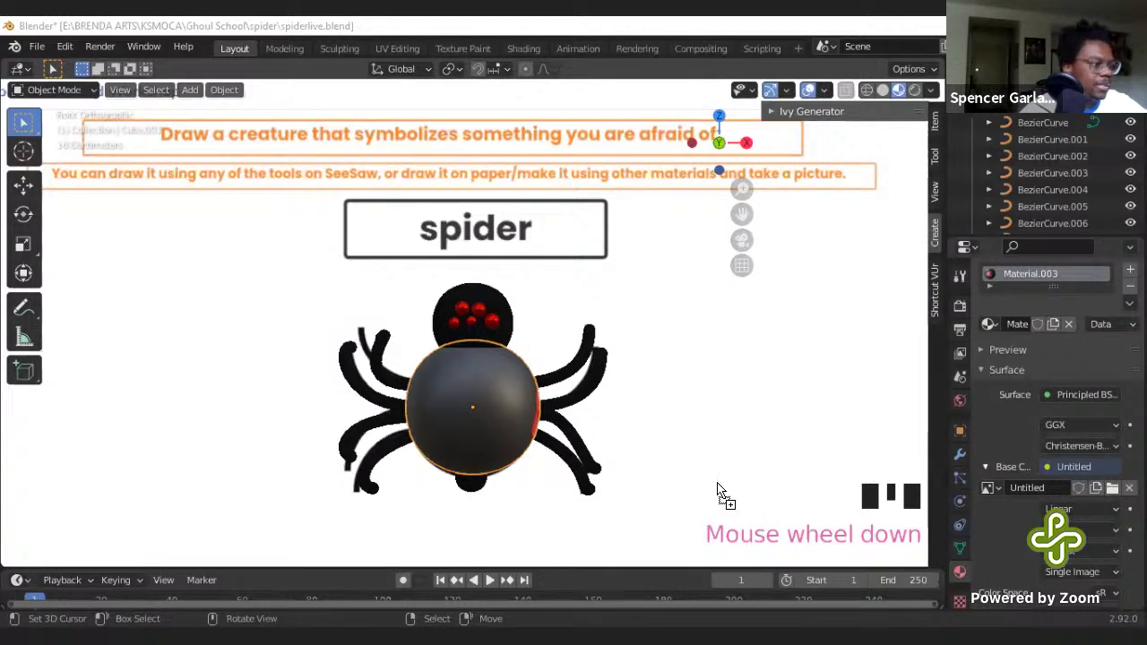
# - Select the green-faced character image behind the spider and move it sideways, clear of the model
pyautogui.press('1')
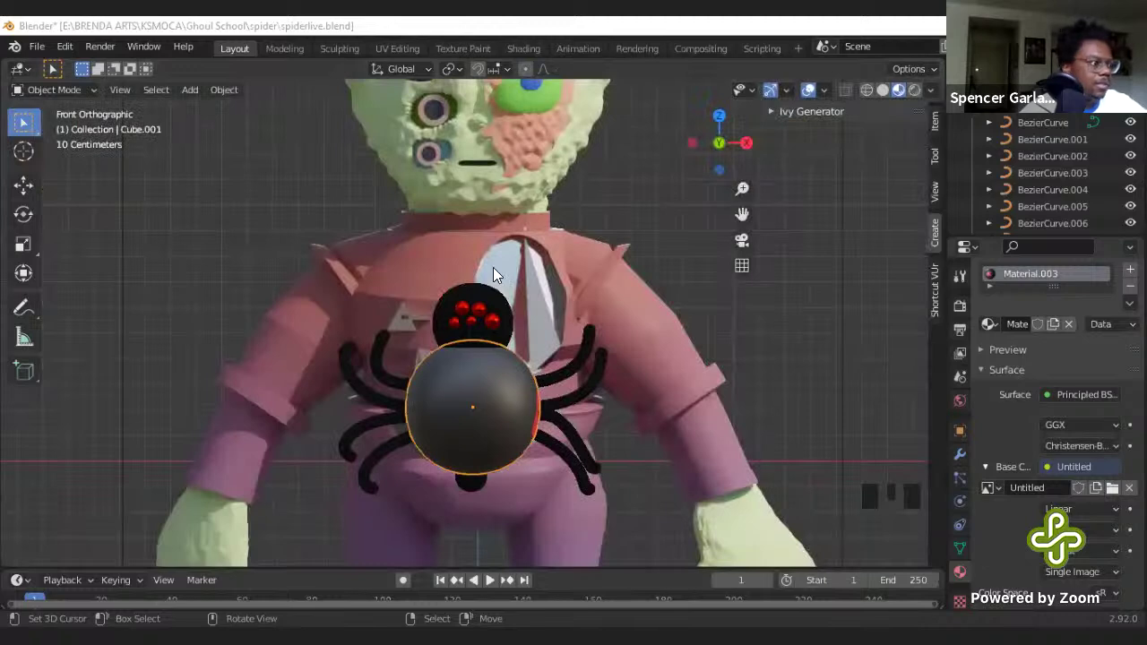
pyautogui.scroll(-8, 493, 267)
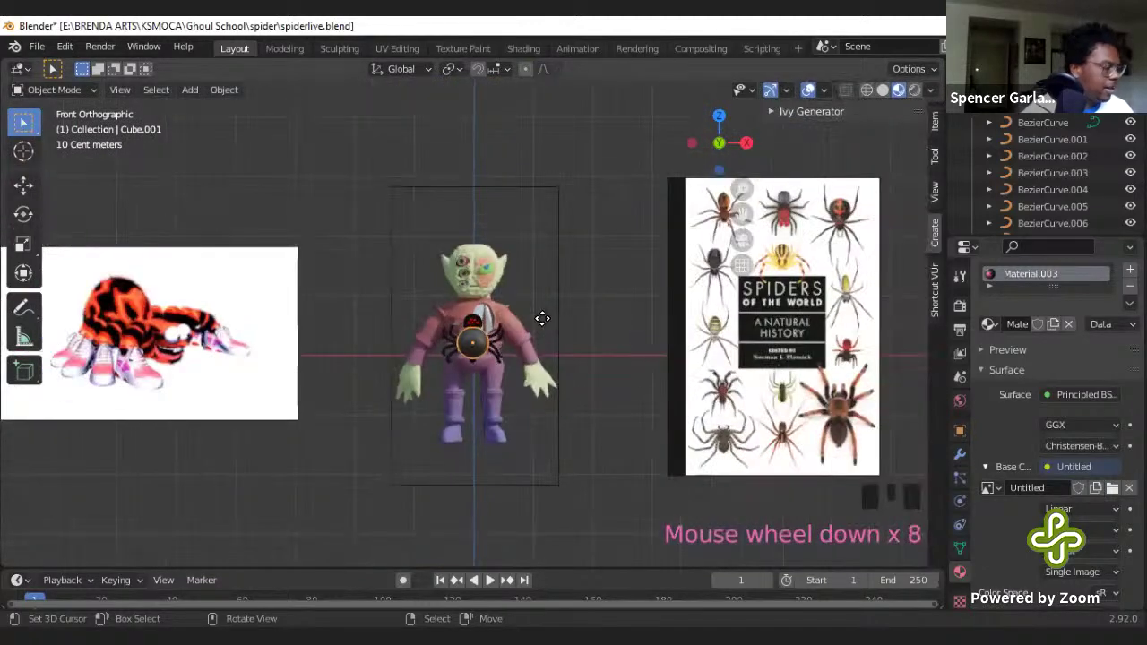
pyautogui.press('g')
pyautogui.rightClick(525, 287)
pyautogui.rightClick(552, 273)
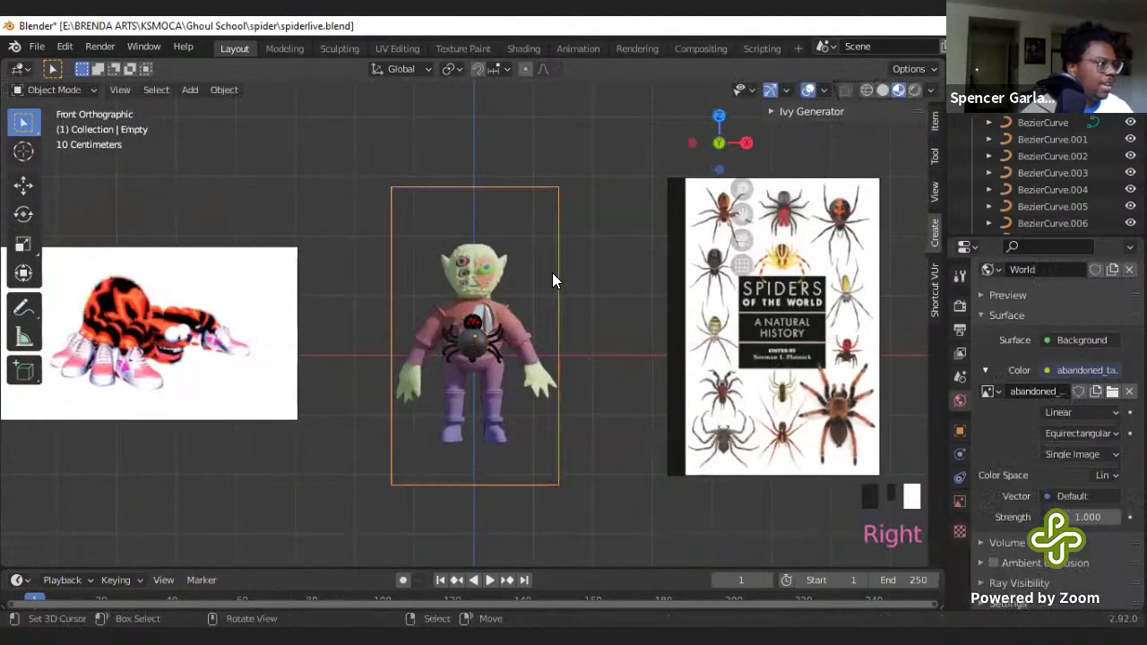
pyautogui.press('g')
pyautogui.click(662, 269)
pyautogui.scroll(-2, 663, 269)
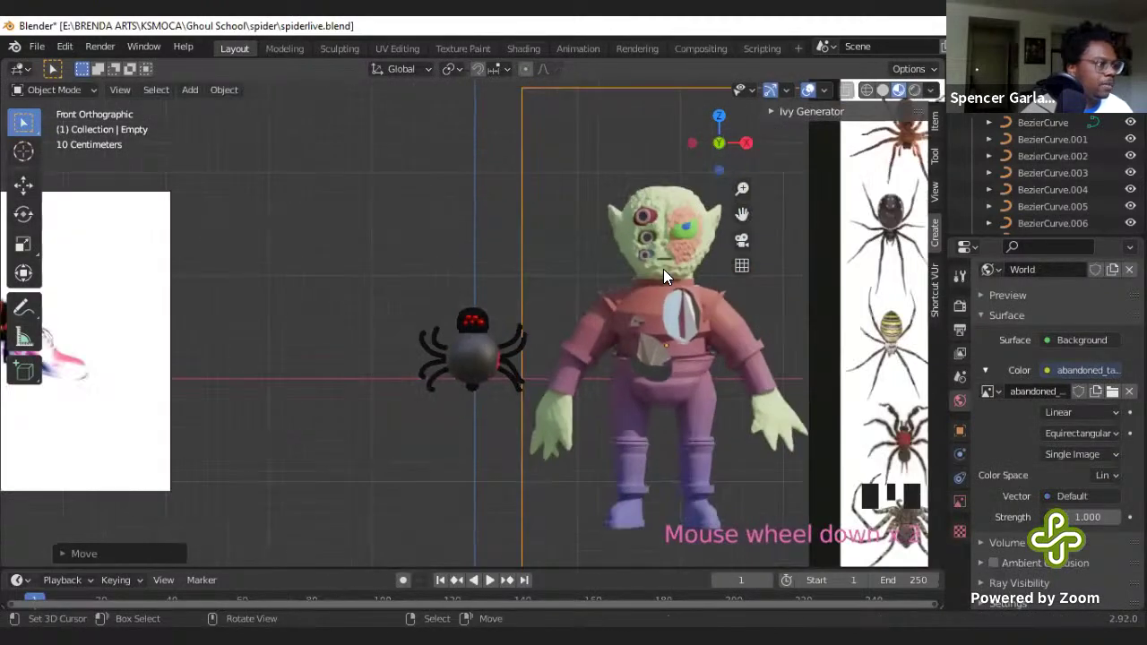
# - Examine the green-faced character image beside the spider model
pyautogui.keyDown('shift'); pyautogui.scroll(-3, 678, 344); pyautogui.keyUp('shift')
pyautogui.scroll(4, 646, 330)
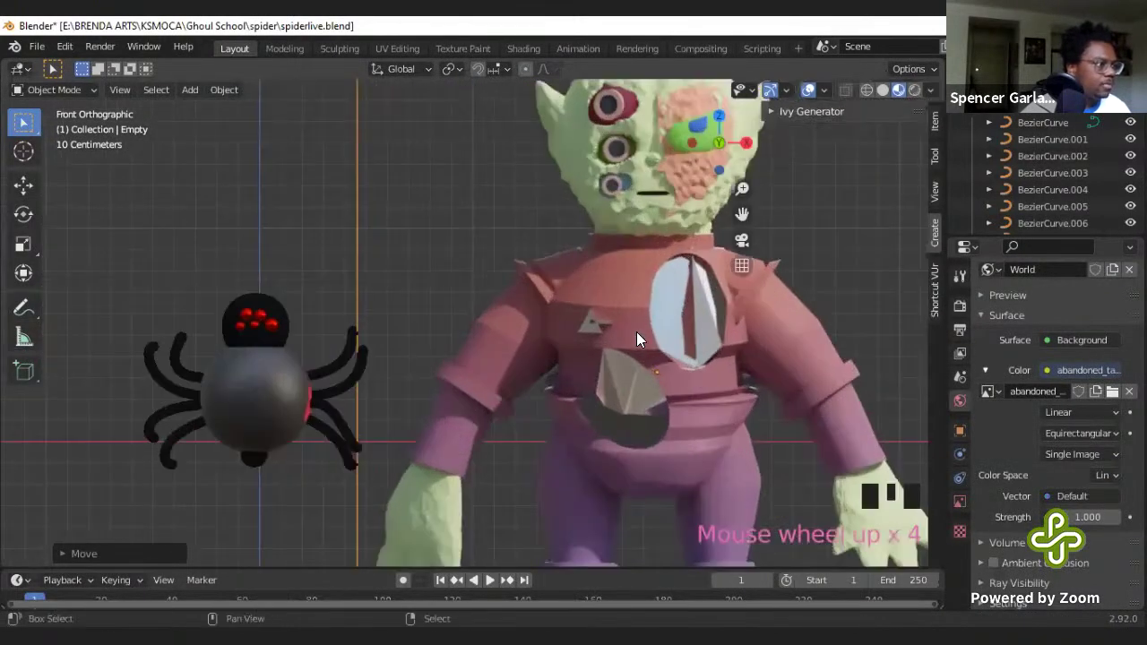
pyautogui.keyDown('shift'); pyautogui.scroll(-3, 529, 319); pyautogui.keyUp('shift')
pyautogui.scroll(-2, 529, 319)
pyautogui.keyDown('shift'); pyautogui.moveTo(534, 317); pyautogui.dragTo(523, 294, button='middle'); pyautogui.keyUp('shift')
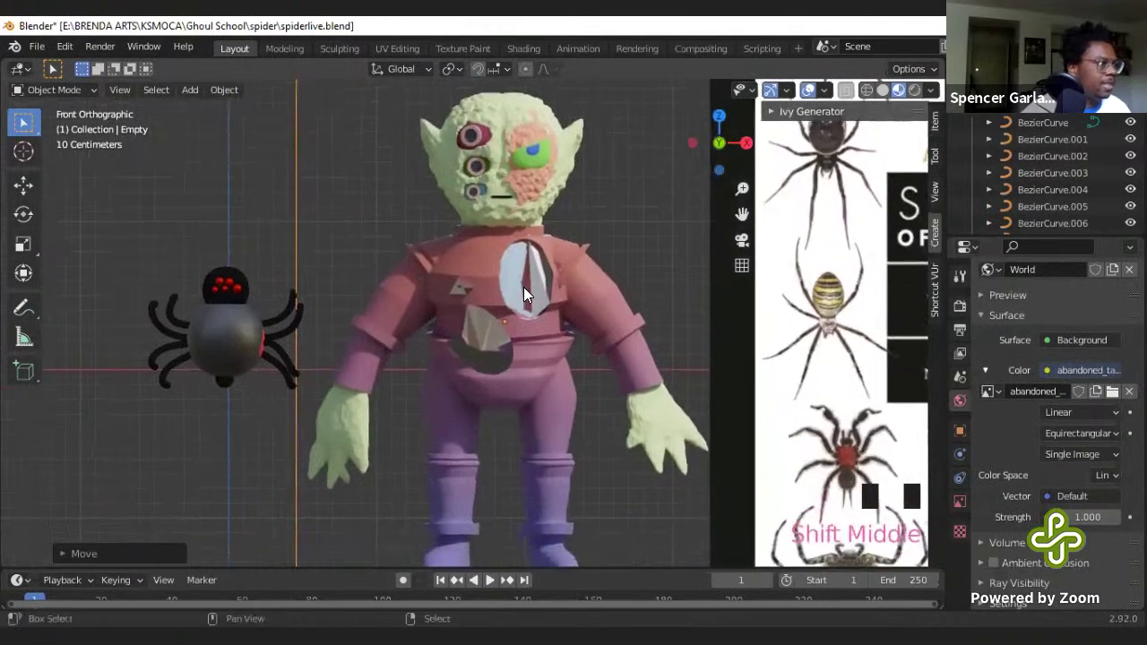
pyautogui.scroll(-1, 524, 294)
pyautogui.scroll(1, 526, 295)
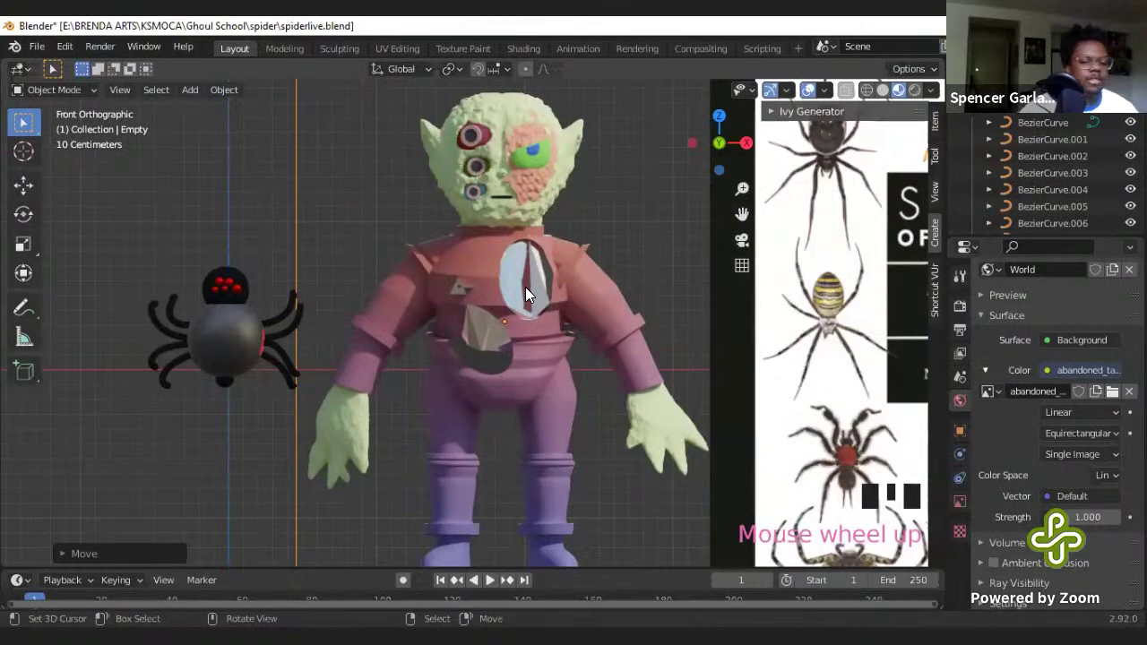
pyautogui.scroll(-4, 550, 247)
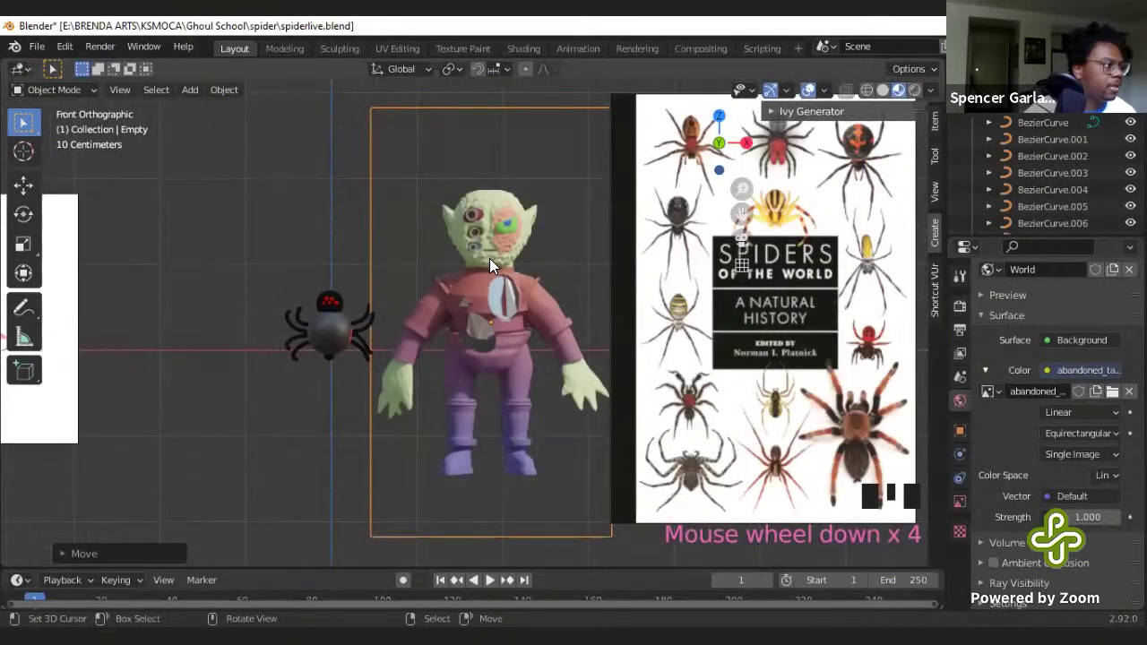
# - Undo the character image's move and its replacement of the spider reference drawing
pyautogui.hotkey('ctrl', 'z')
pyautogui.hotkey('ctrl', 'z')
pyautogui.hotkey('ctrl', 'z')
pyautogui.hotkey('ctrl', 'z')
pyautogui.hotkey('ctrl', 'z')
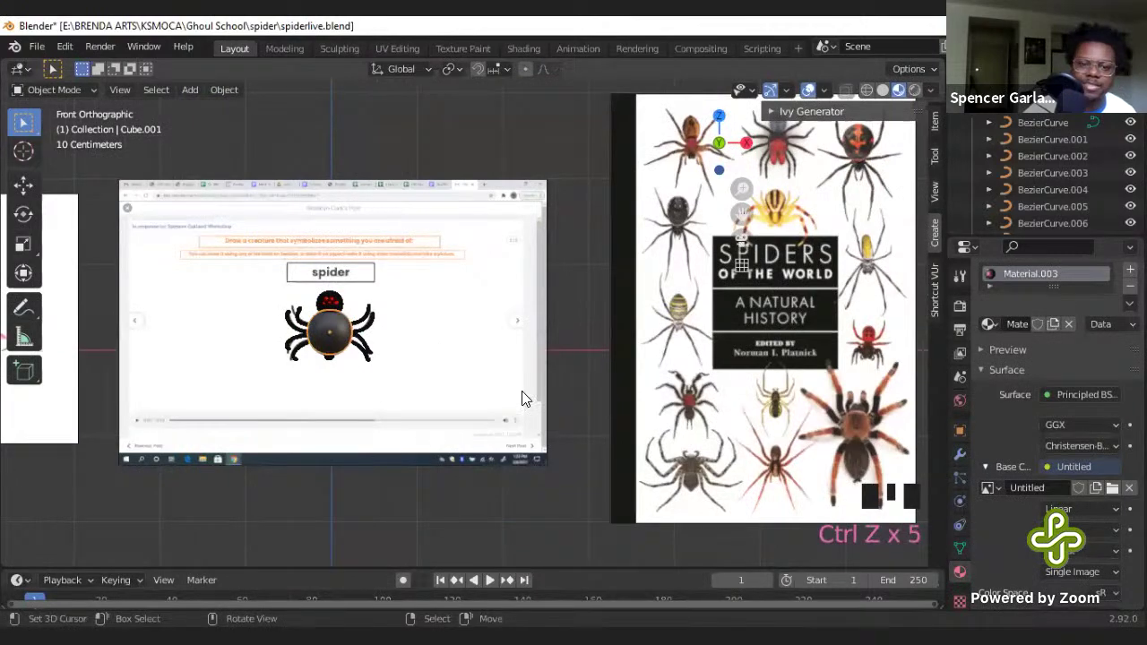
pyautogui.scroll(4, 351, 359)
pyautogui.scroll(-2, 305, 244)
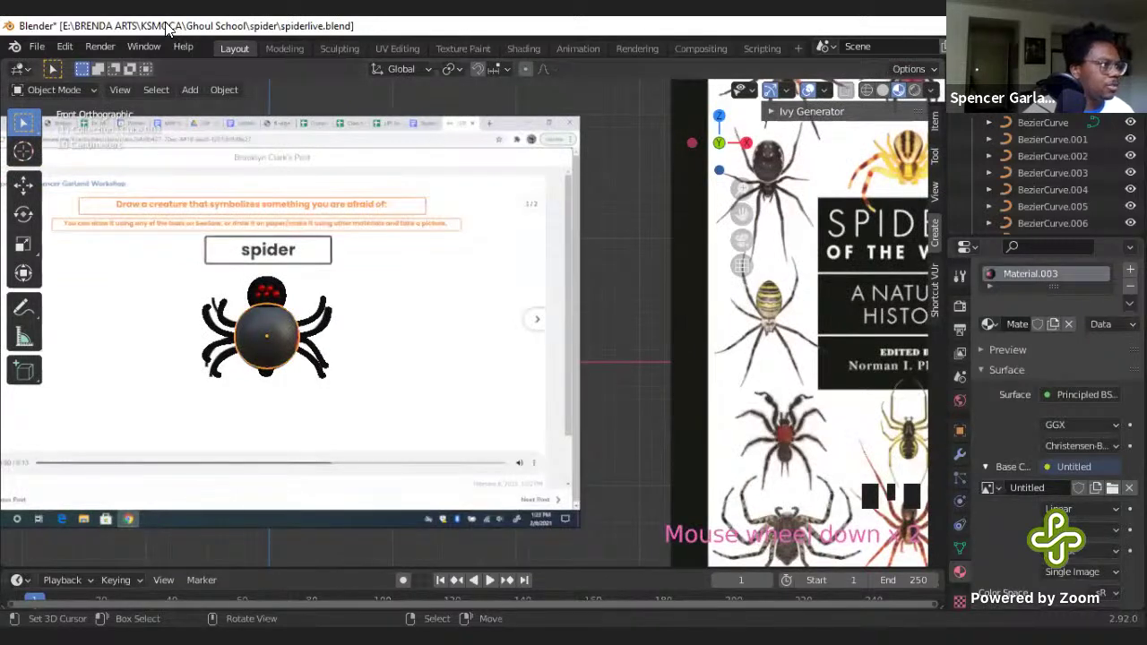
# - Unwrap the spider's body with Smart UV Project in the UV Editing workspace, using a 66° angle limit
pyautogui.click(397, 48)
pyautogui.scroll(-3, 340, 197)
pyautogui.moveTo(973, 453); pyautogui.dragTo(754, 348, button='middle')
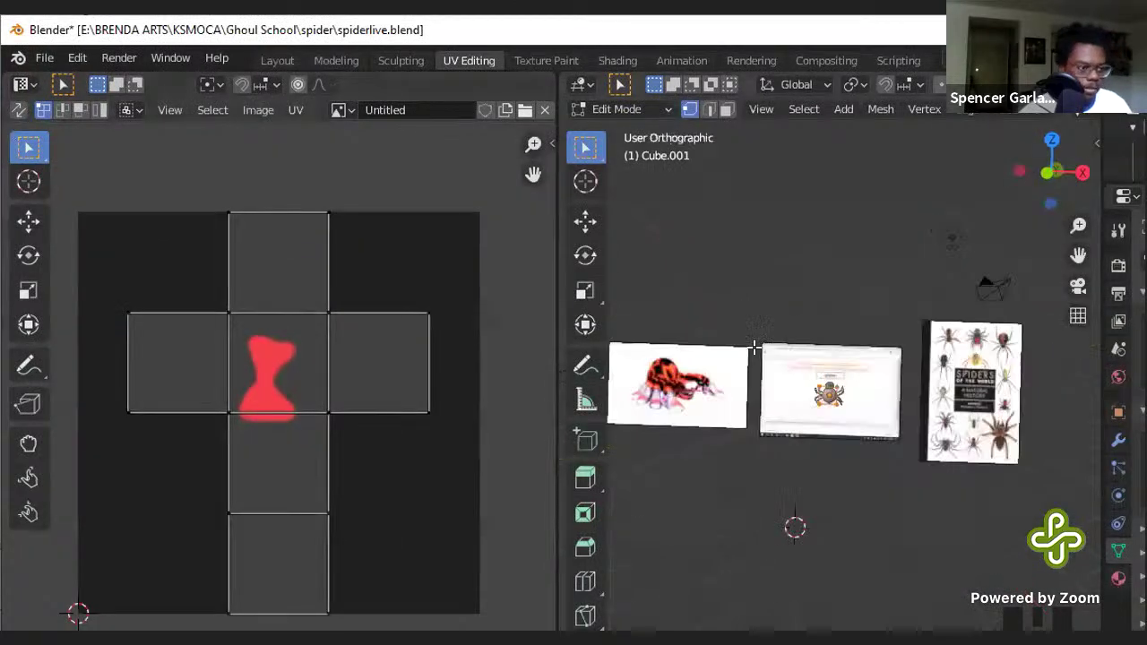
pyautogui.scroll(8, 754, 348)
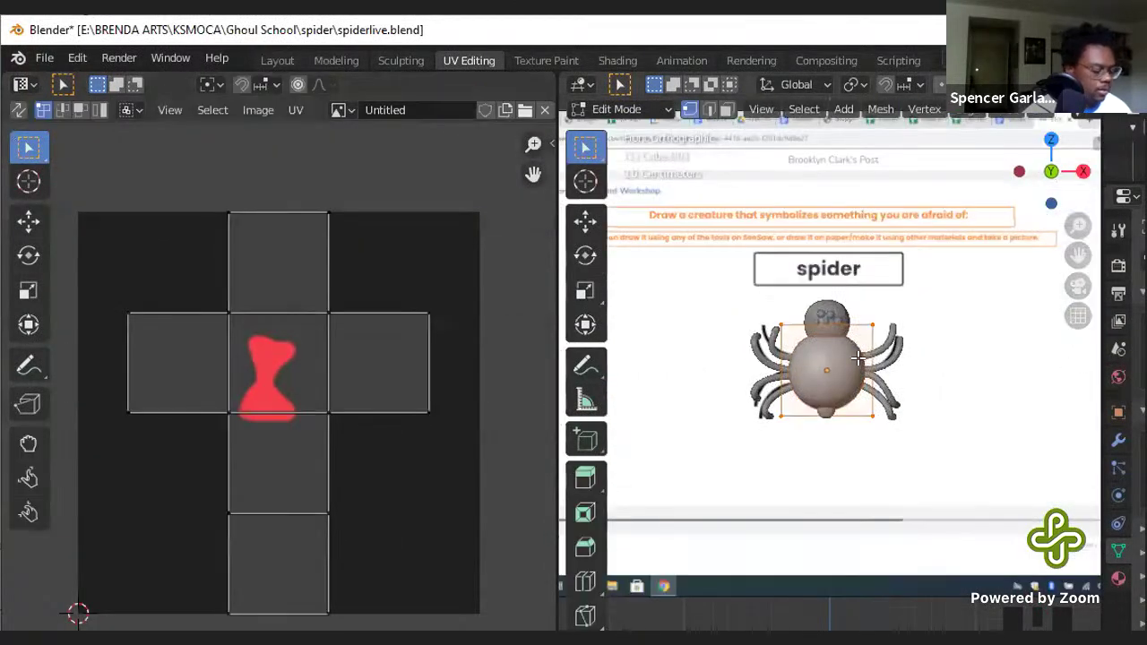
pyautogui.press('u')
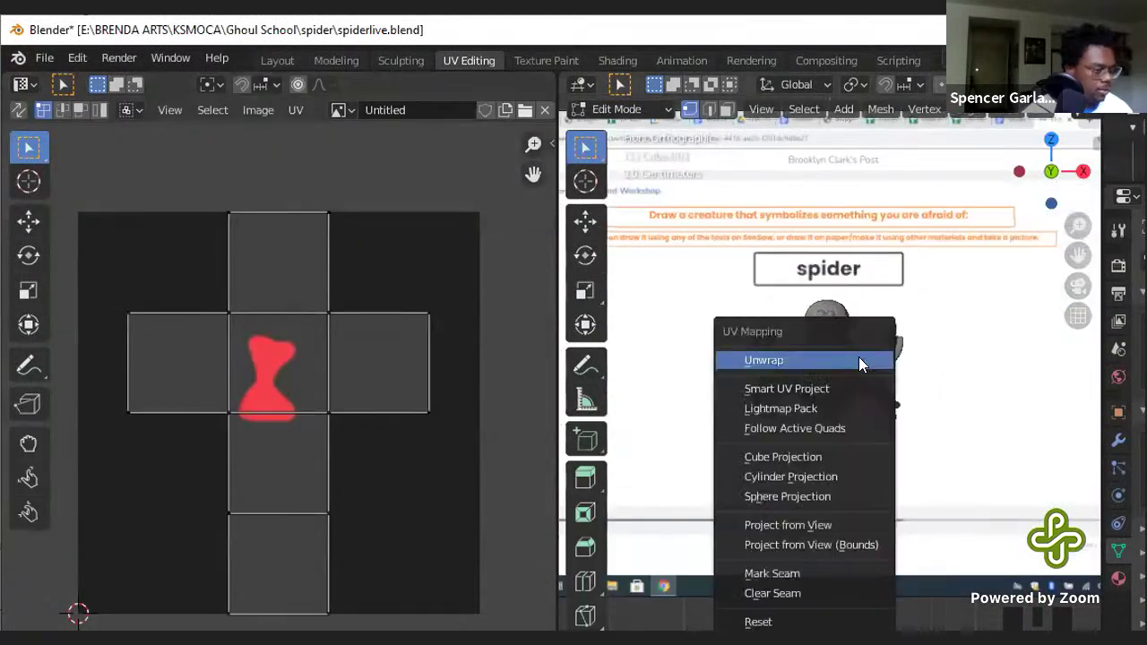
pyautogui.click(811, 388)
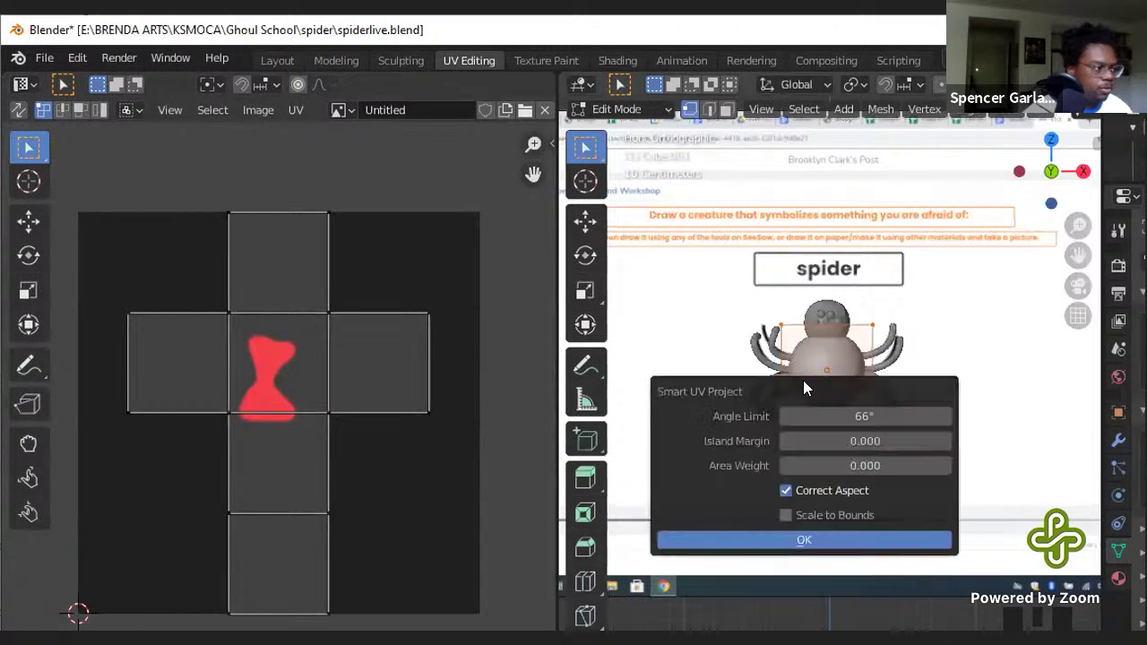
pyautogui.click(831, 530)
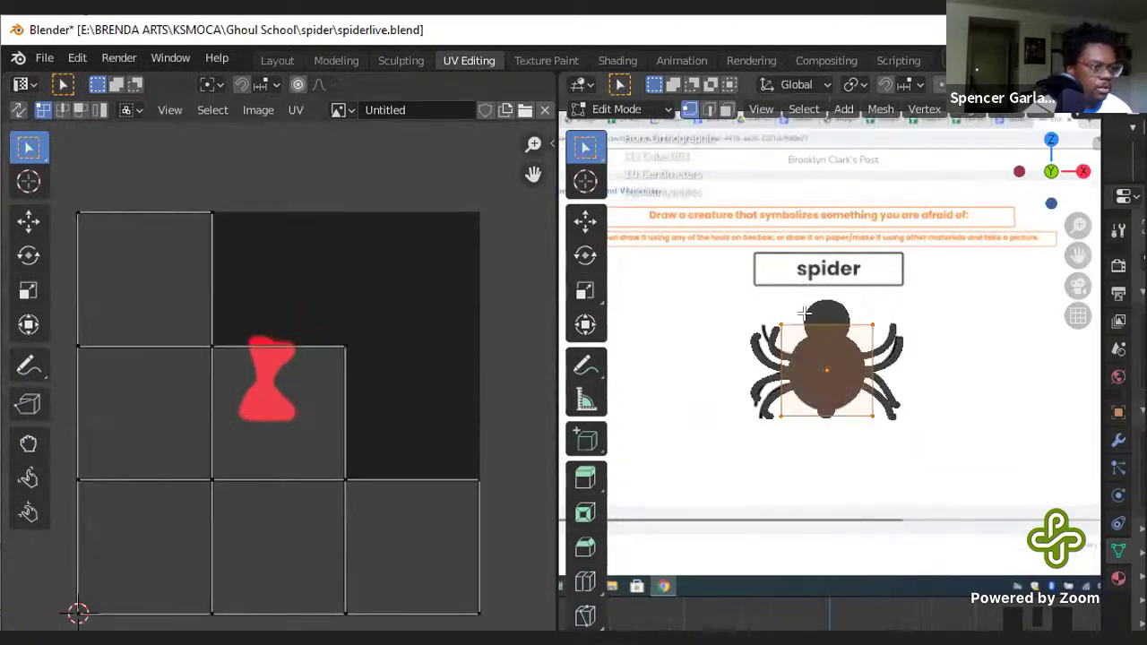
pyautogui.press('a')
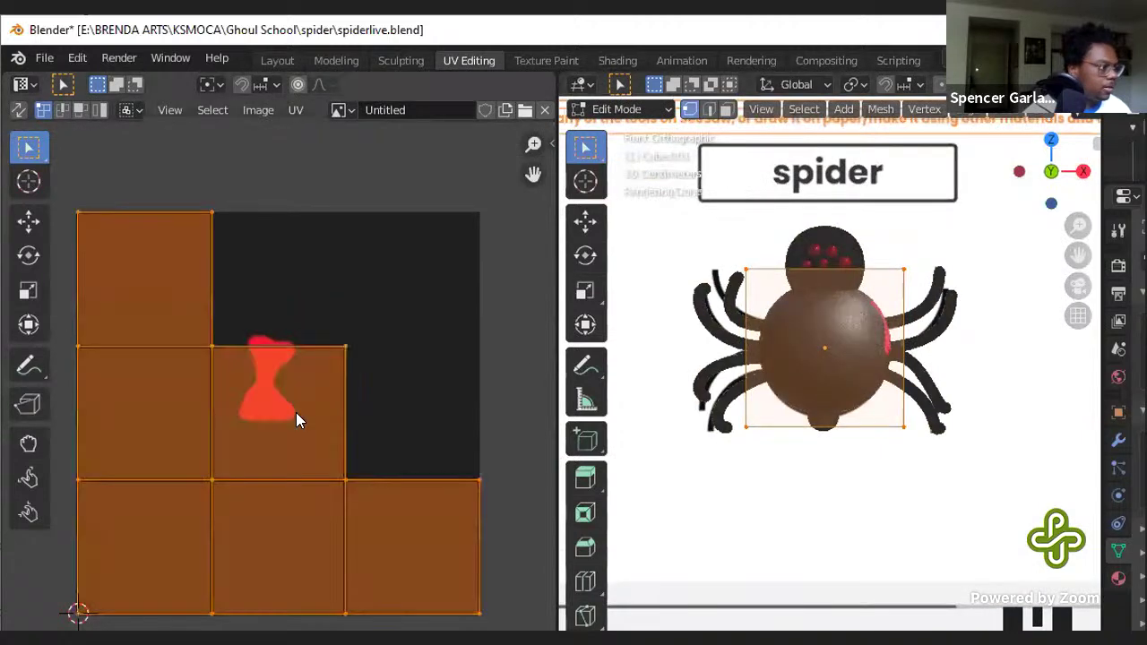
pyautogui.press('g')
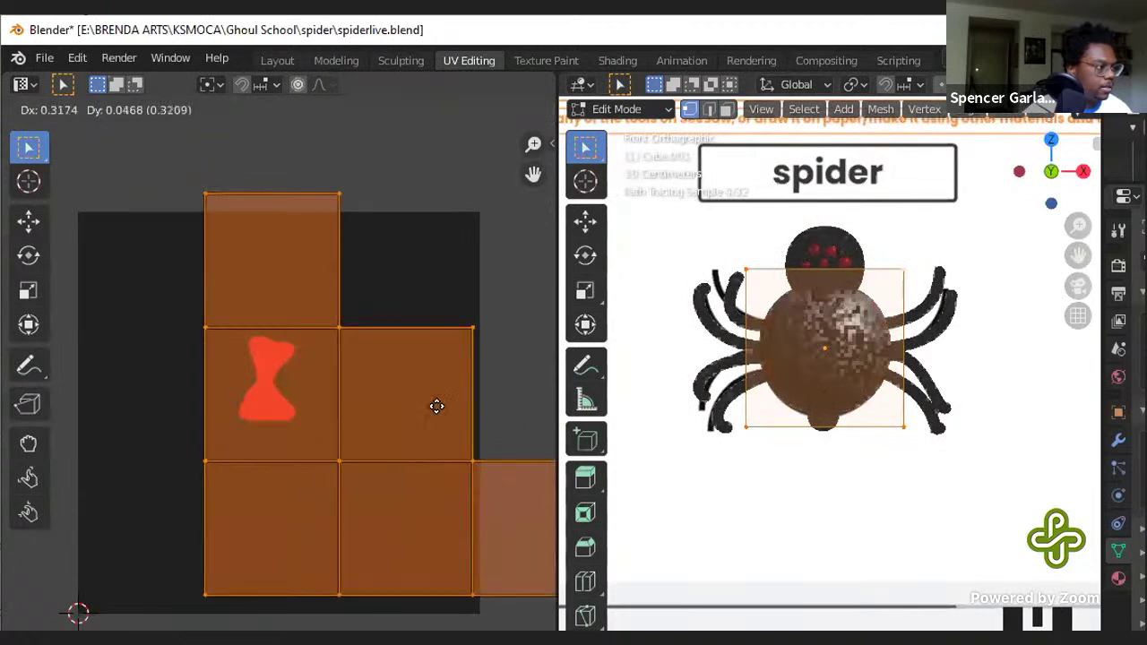
pyautogui.rightClick(385, 456)
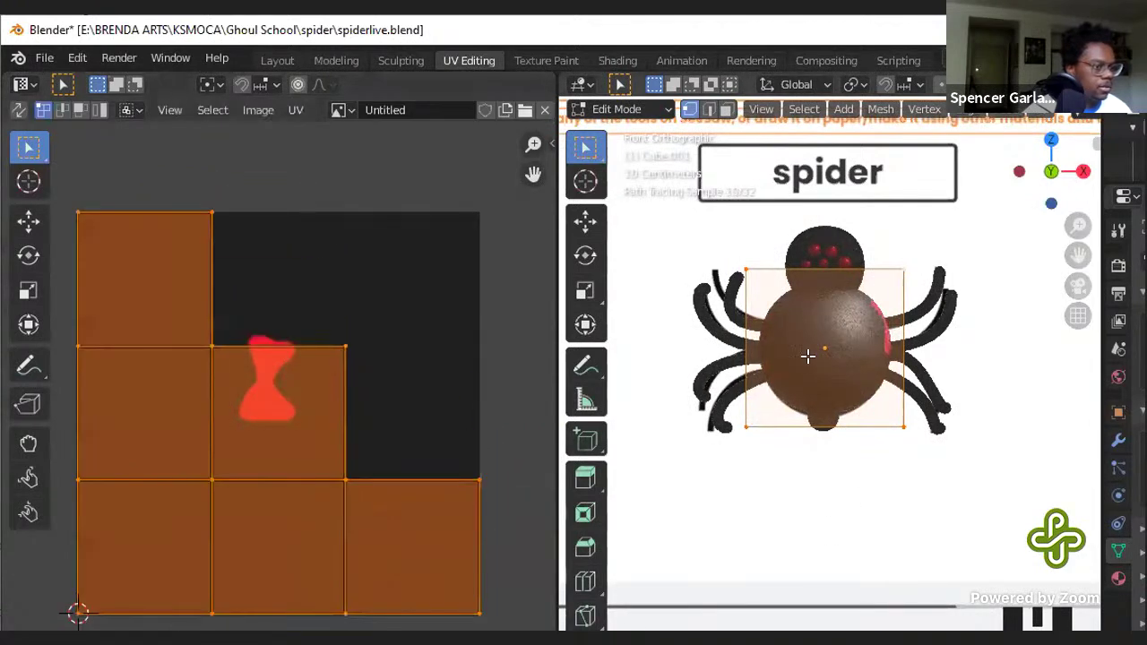
pyautogui.hotkey('alt', 'a')
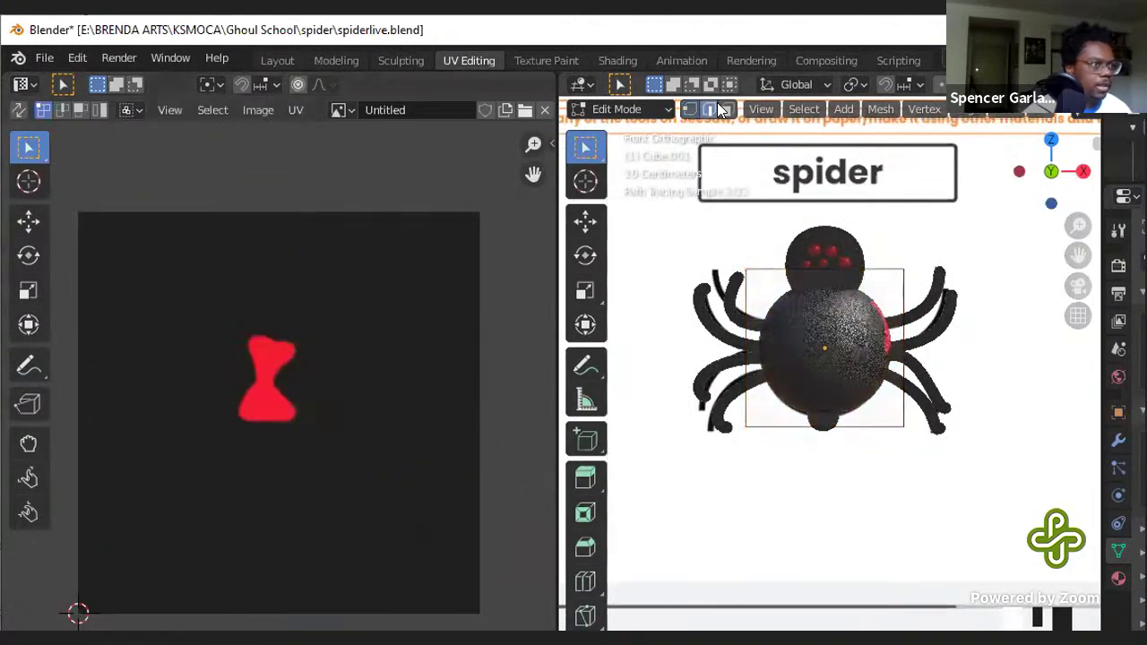
# - In face selection mode, move the UV square of the body's front face onto the red hourglass
pyautogui.click(726, 108)
pyautogui.press('a')
pyautogui.press('g')
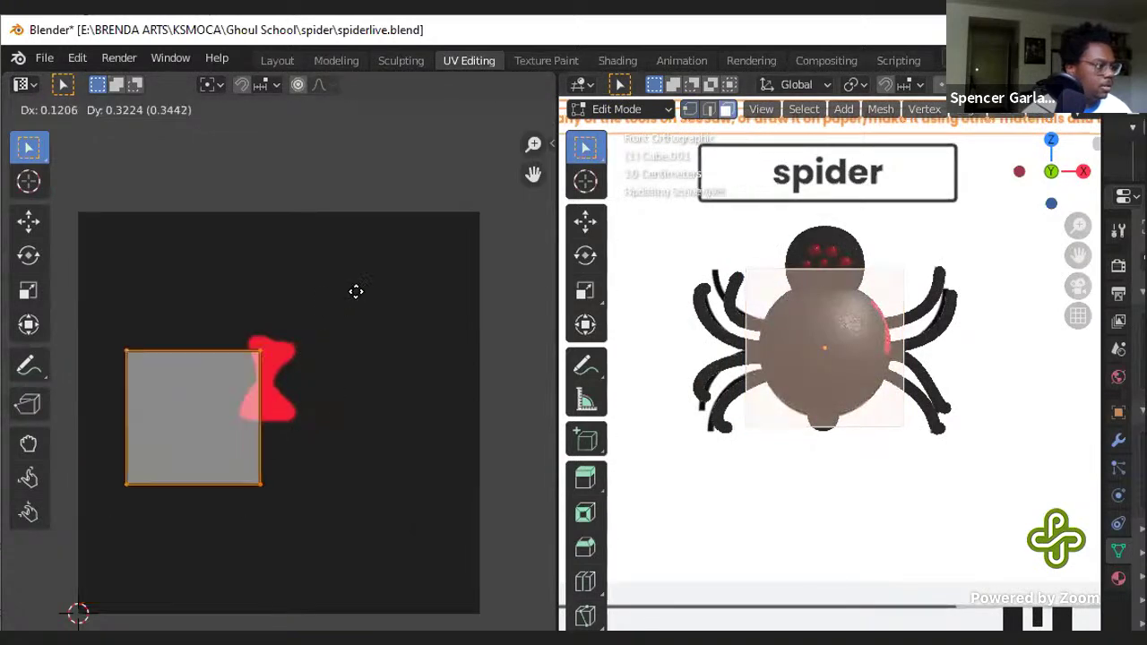
pyautogui.click(400, 288)
# - Move the UV square of the body's side face off the hourglass onto the plain black area and leave Edit Mode
pyautogui.press('Tab')
pyautogui.moveTo(1011, 492); pyautogui.dragTo(767, 336, button='middle')
pyautogui.press('Tab')
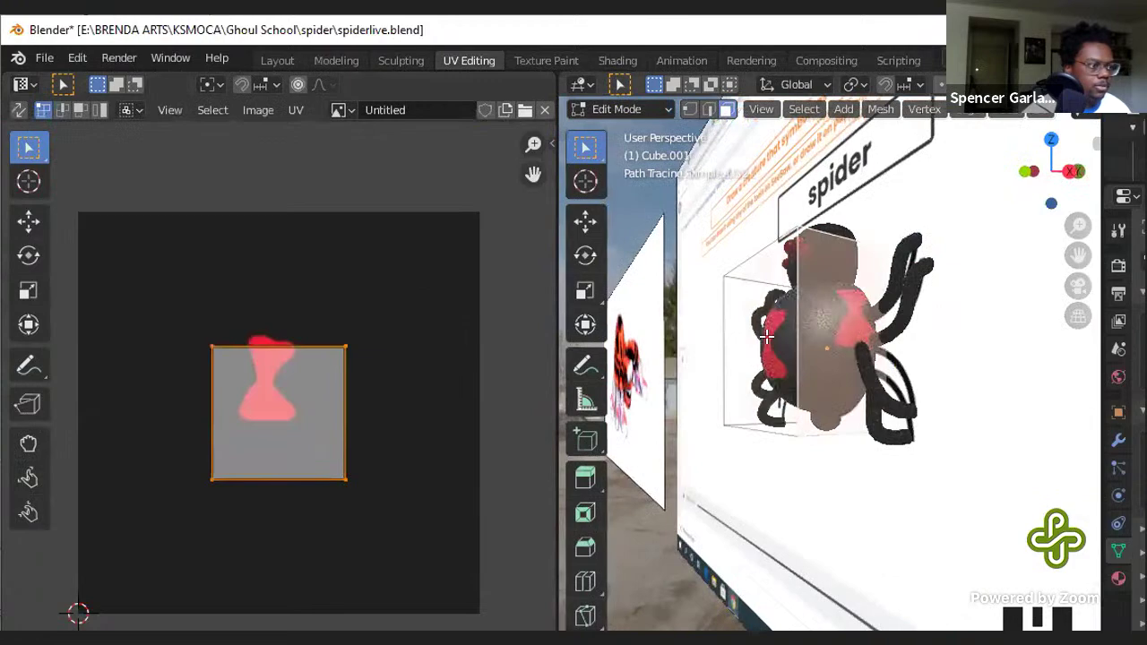
pyautogui.press('g')
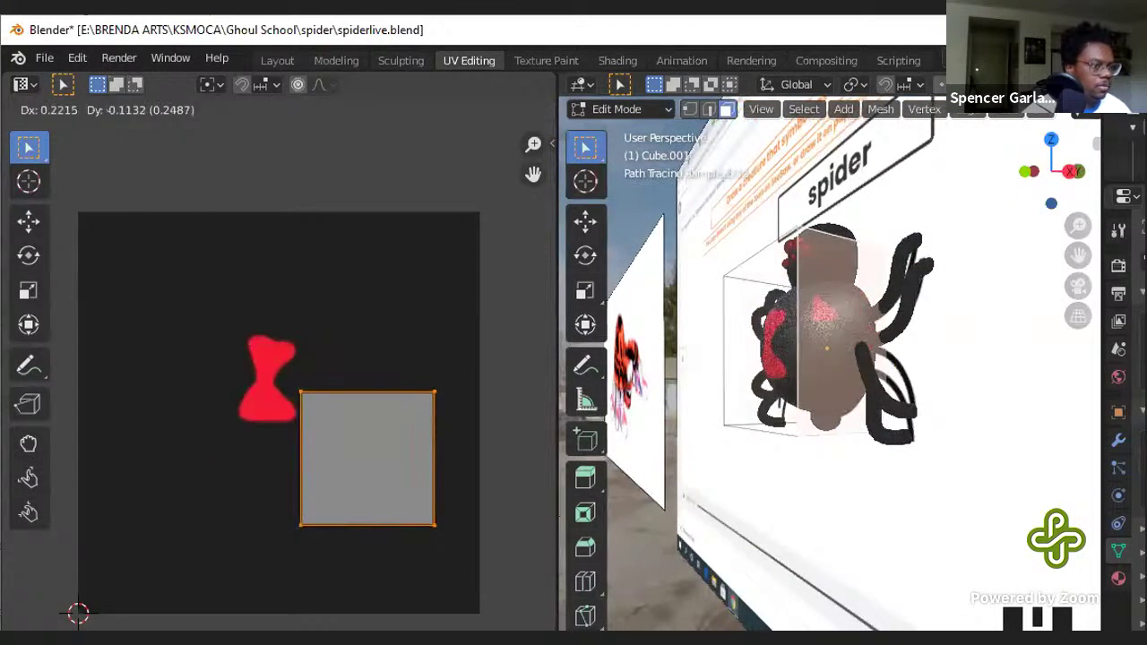
pyautogui.press('Tab')
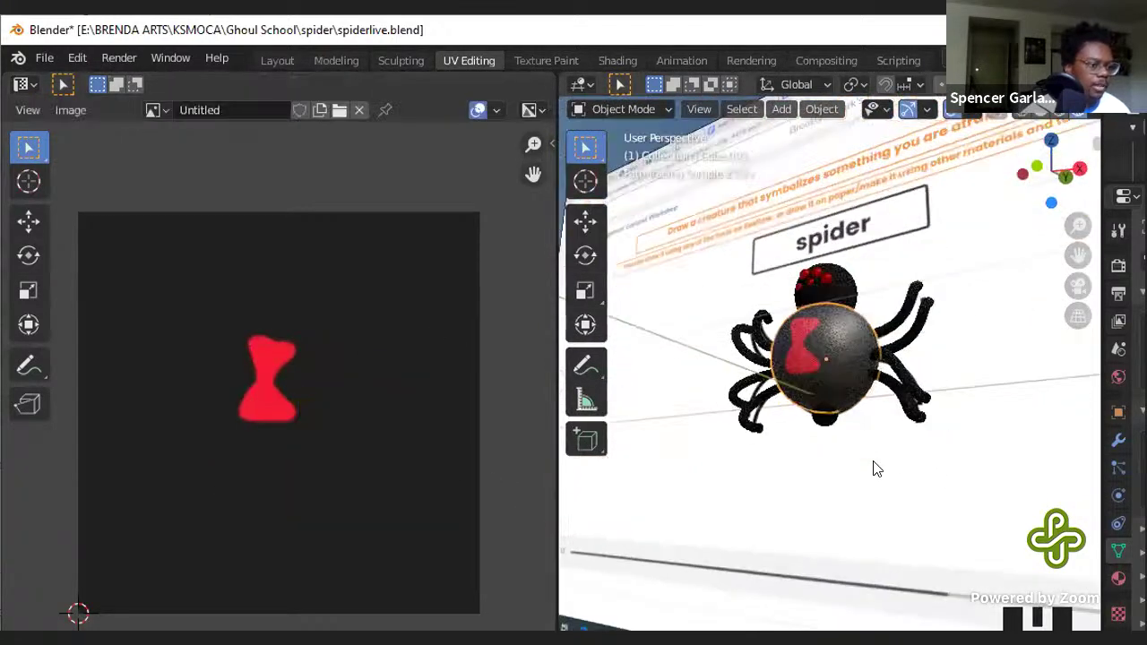
# - Hide the reference drawing behind the spider and select all of the spider's parts
pyautogui.click(873, 469)
pyautogui.press('h')
pyautogui.hotkey('alt', 'h')
pyautogui.click(866, 371)
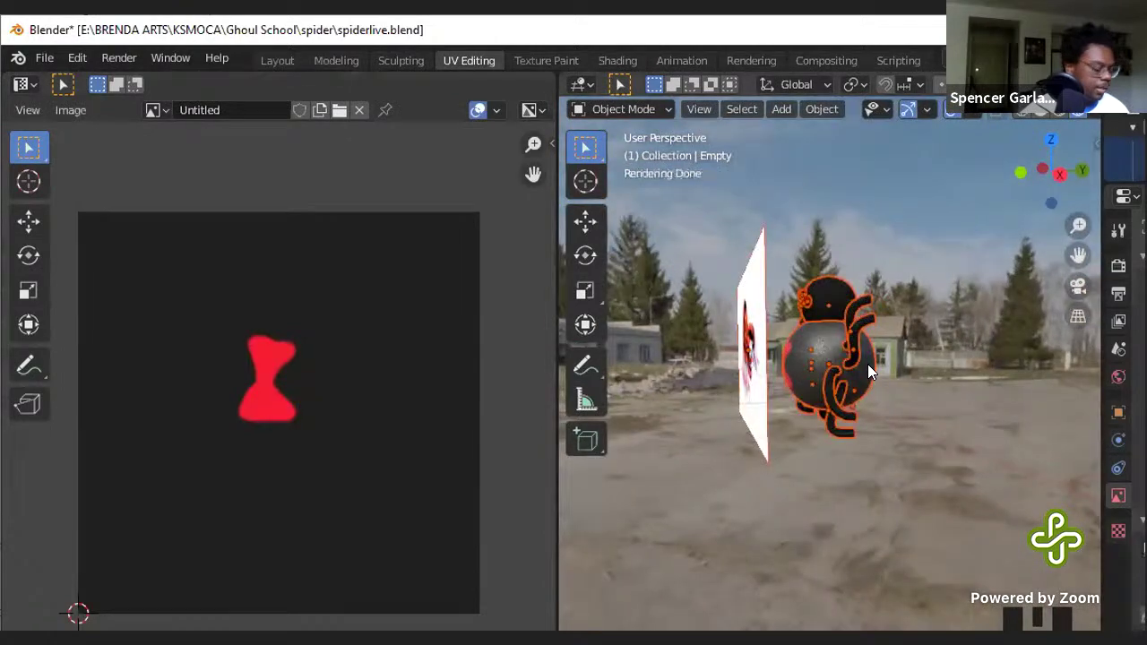
pyautogui.moveTo(867, 364); pyautogui.dragTo(853, 317, button='middle')
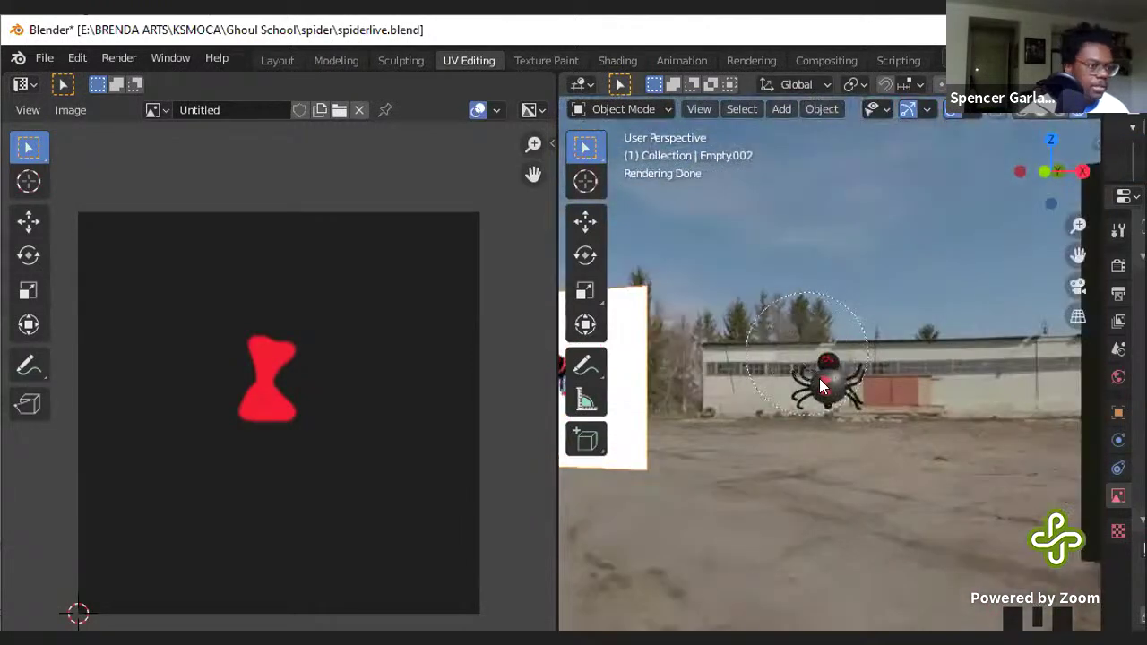
pyautogui.scroll(3, 851, 386)
pyautogui.moveTo(891, 453); pyautogui.dragTo(861, 341, button='middle')
# - Rotate all of the spider's parts together with a free trackball rotation
pyautogui.press('r')
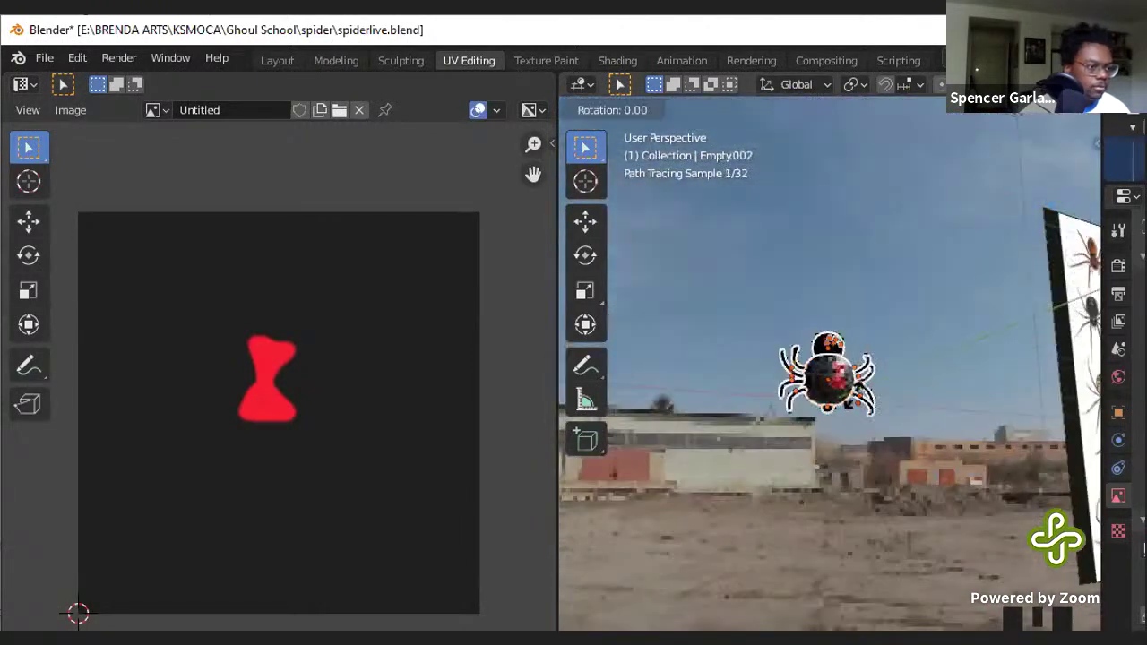
pyautogui.press('r')
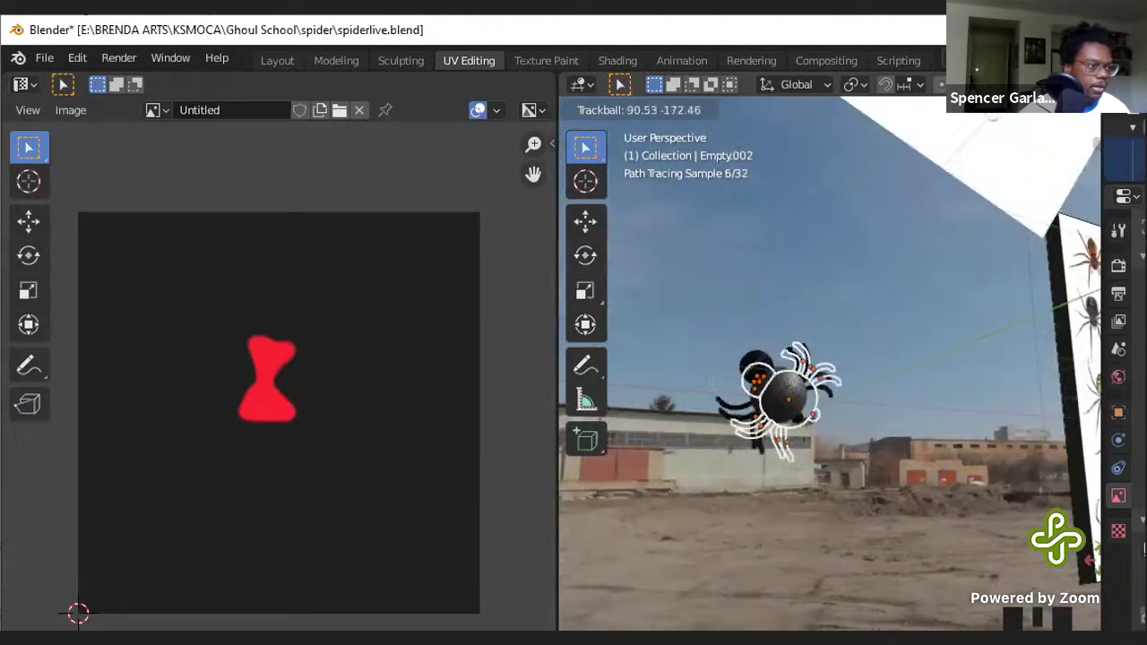
pyautogui.press('Escape')
pyautogui.press('r')
pyautogui.press('r')
pyautogui.click(1055, 111)
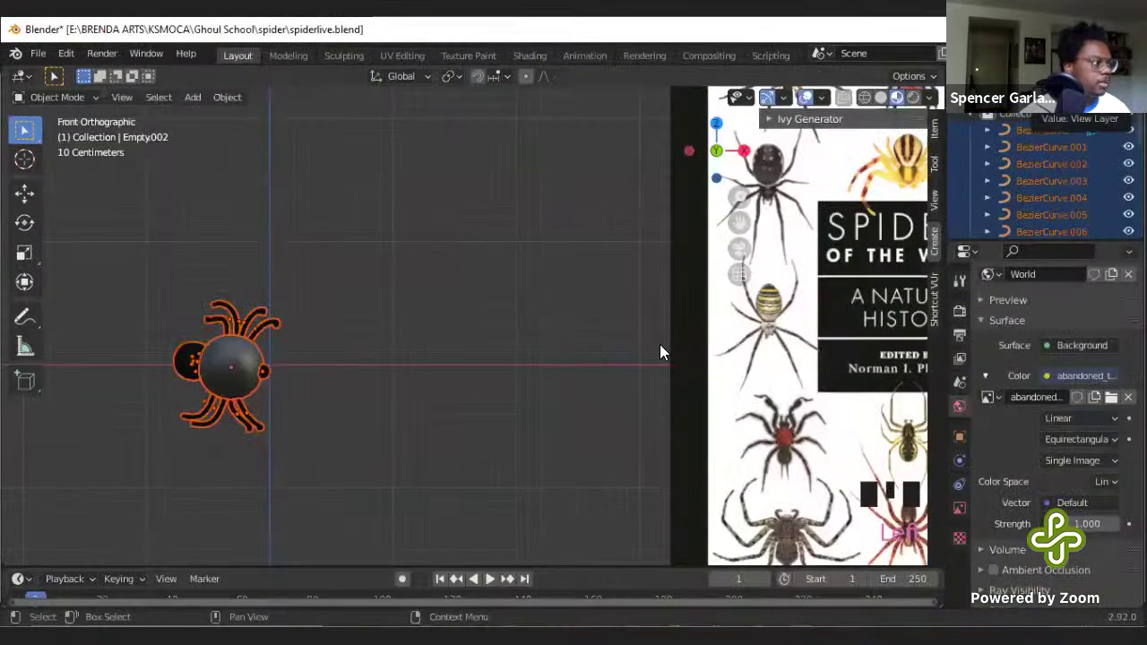
# - In the Layout workspace, trackball-rotate the whole spider so its legs point down and the hourglass faces up
pyautogui.moveTo(659, 352); pyautogui.dragTo(579, 328, button='middle')
pyautogui.press('r')
pyautogui.press('r')
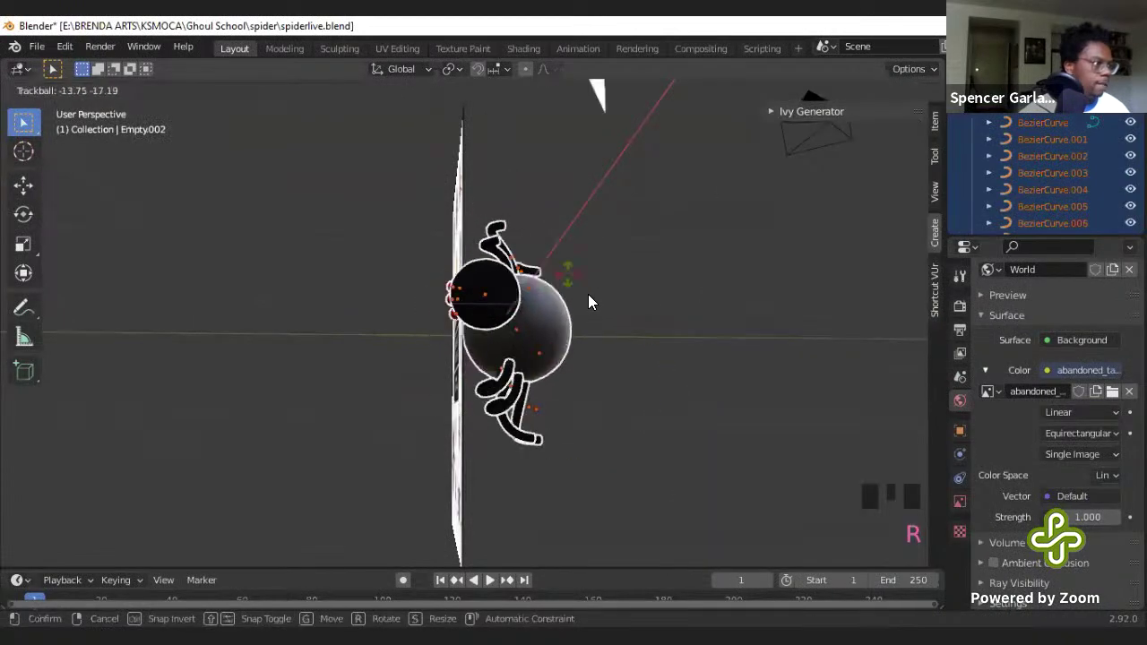
pyautogui.click(710, 158)
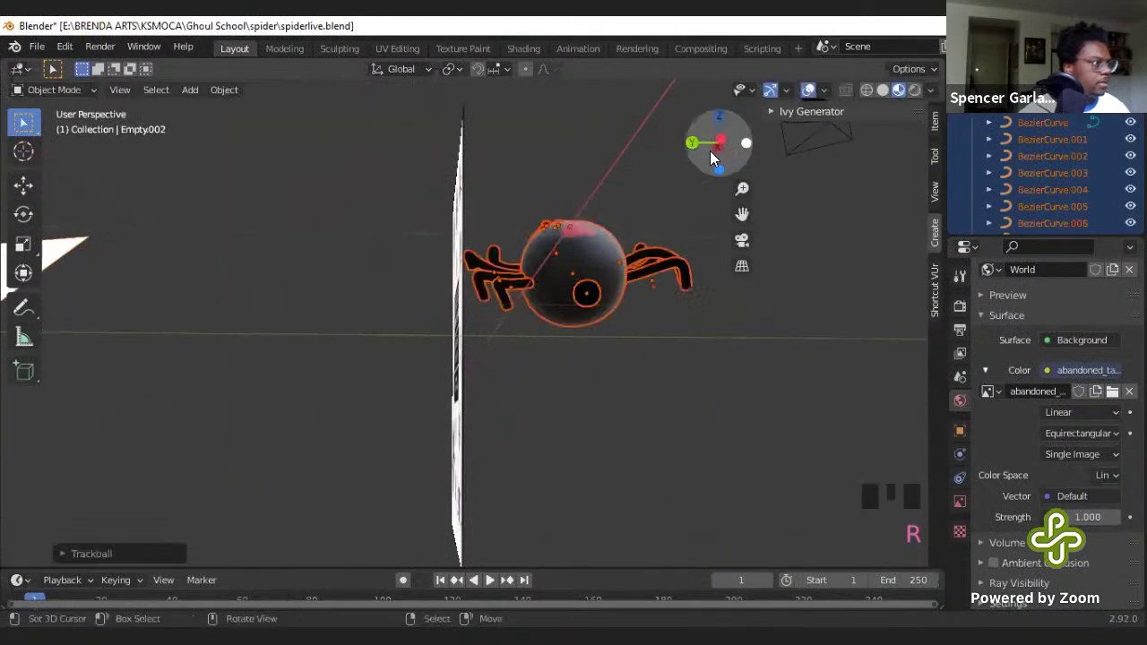
# - Show the upright spider from behind in Rendered viewport shading
pyautogui.moveTo(635, 249); pyautogui.dragTo(557, 311, button='middle')
pyautogui.scroll(5, 515, 300)
pyautogui.press('z')
pyautogui.press('z')
pyautogui.press('Right')
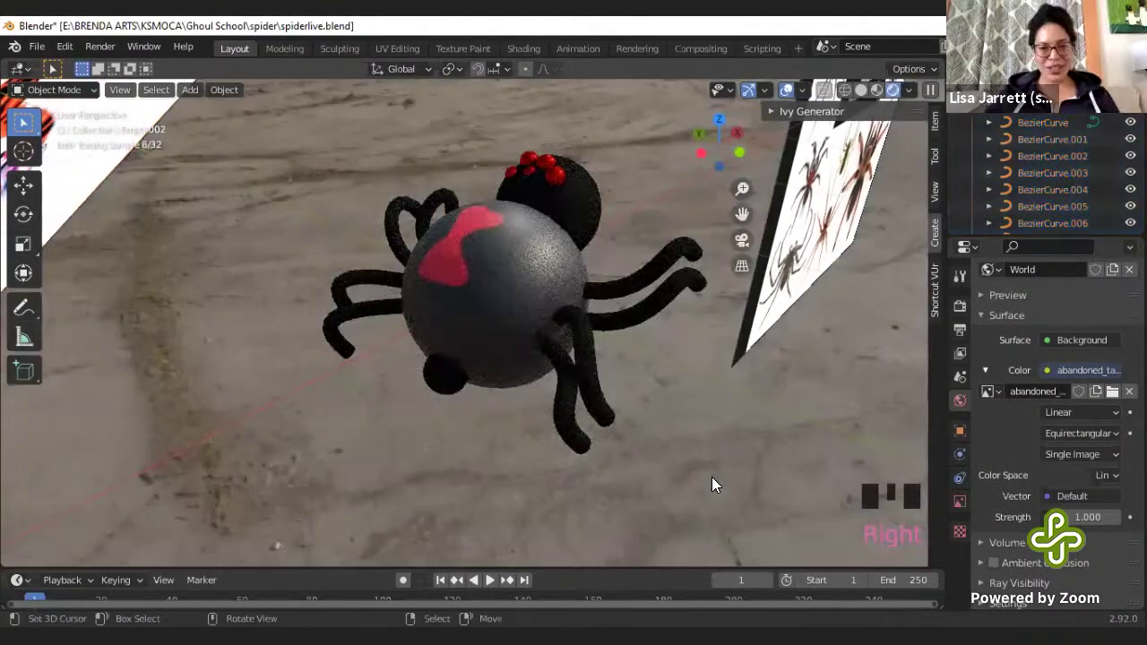
# - Enable the Transparent option in the render settings' Film section
pyautogui.click(961, 332)
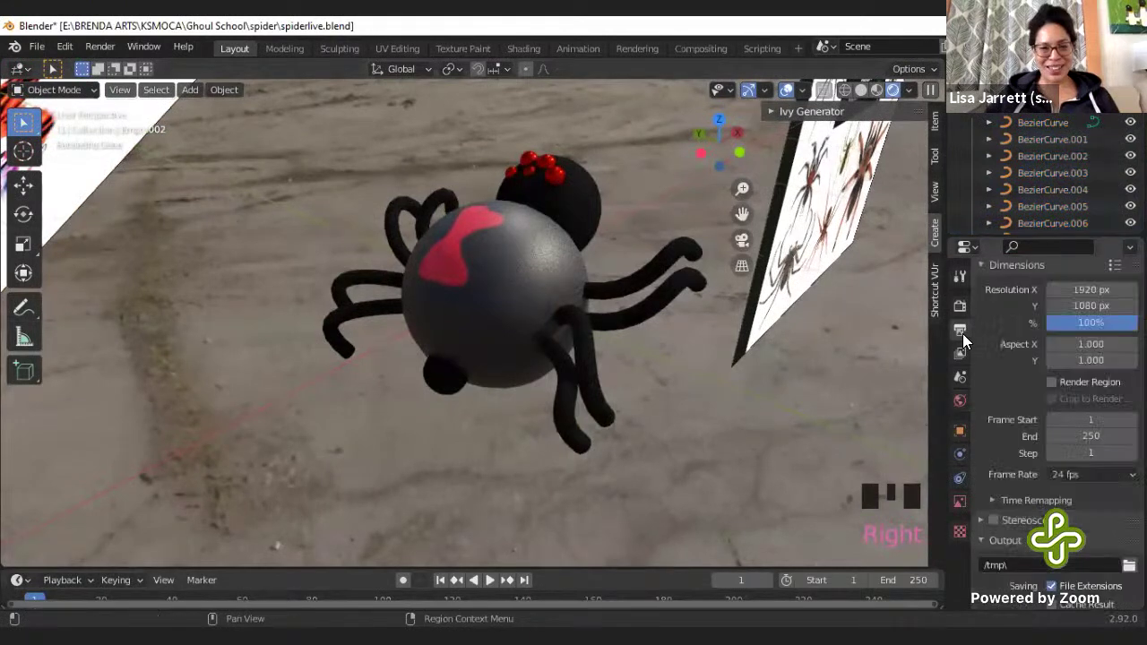
pyautogui.click(959, 306)
pyautogui.scroll(-3, 1006, 484)
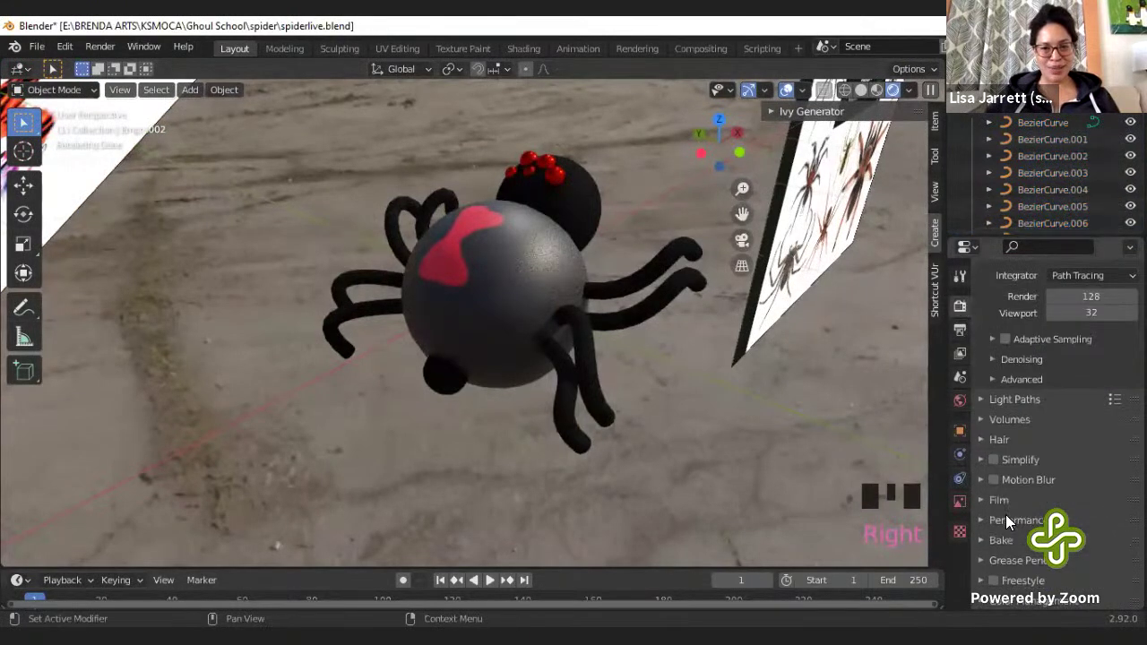
pyautogui.click(981, 499)
pyautogui.scroll(-4, 993, 533)
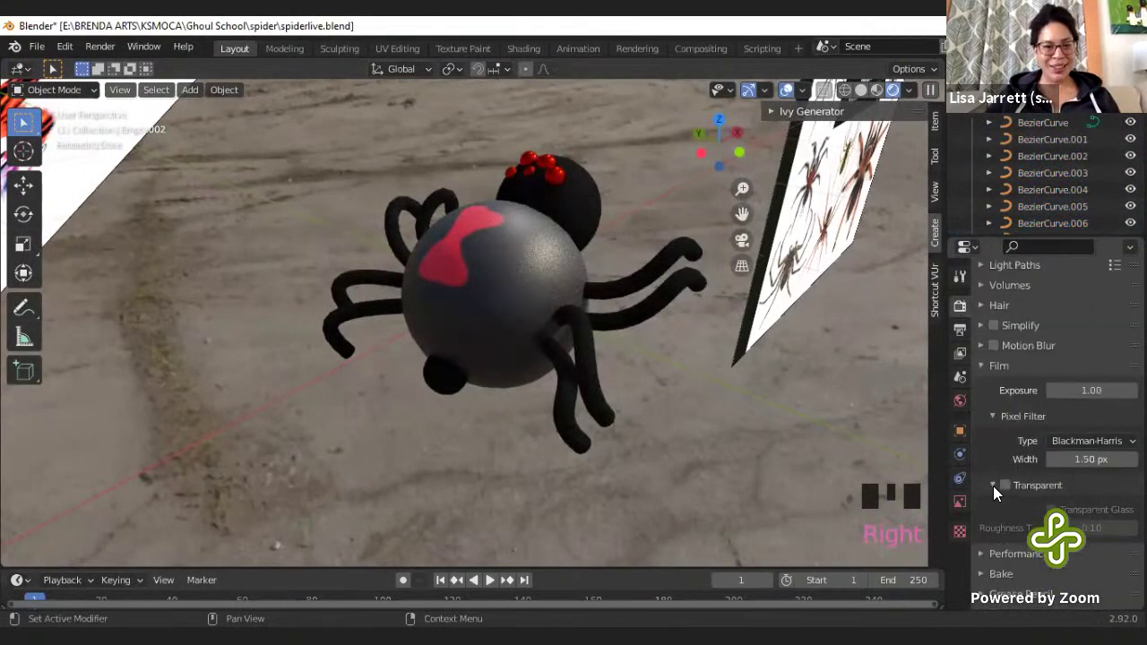
pyautogui.click(1004, 500)
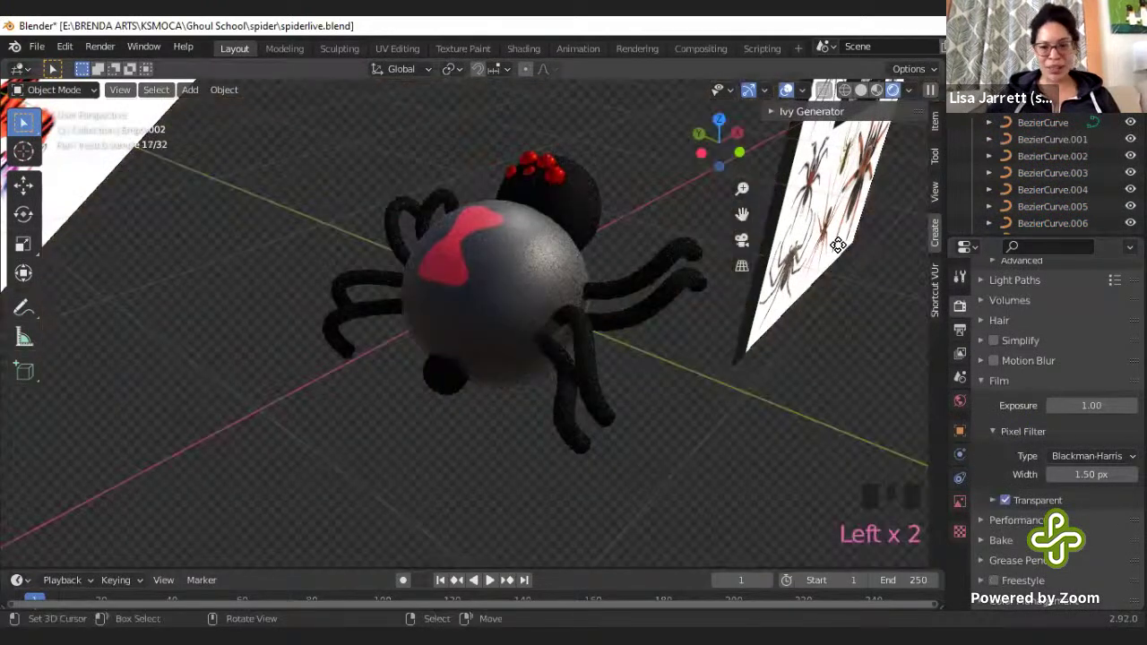
# - Hide the two remaining reference images on either side of the spider
pyautogui.press('h')
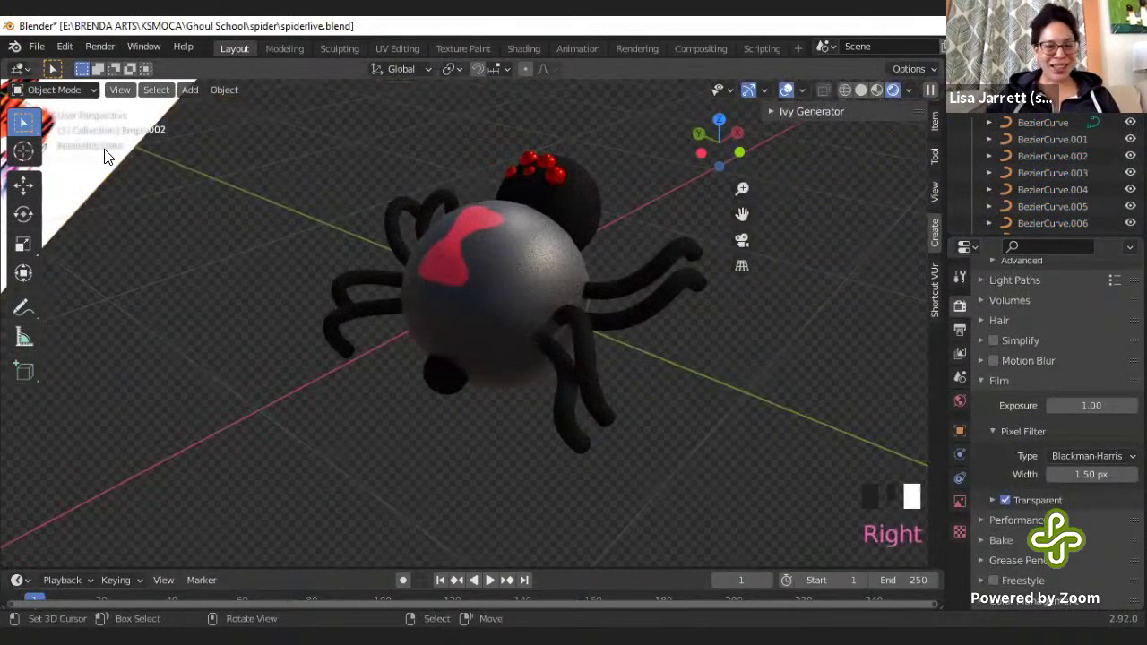
pyautogui.press('h')
# - Look through the viewport's view and navigation commands
pyautogui.click(119, 90)
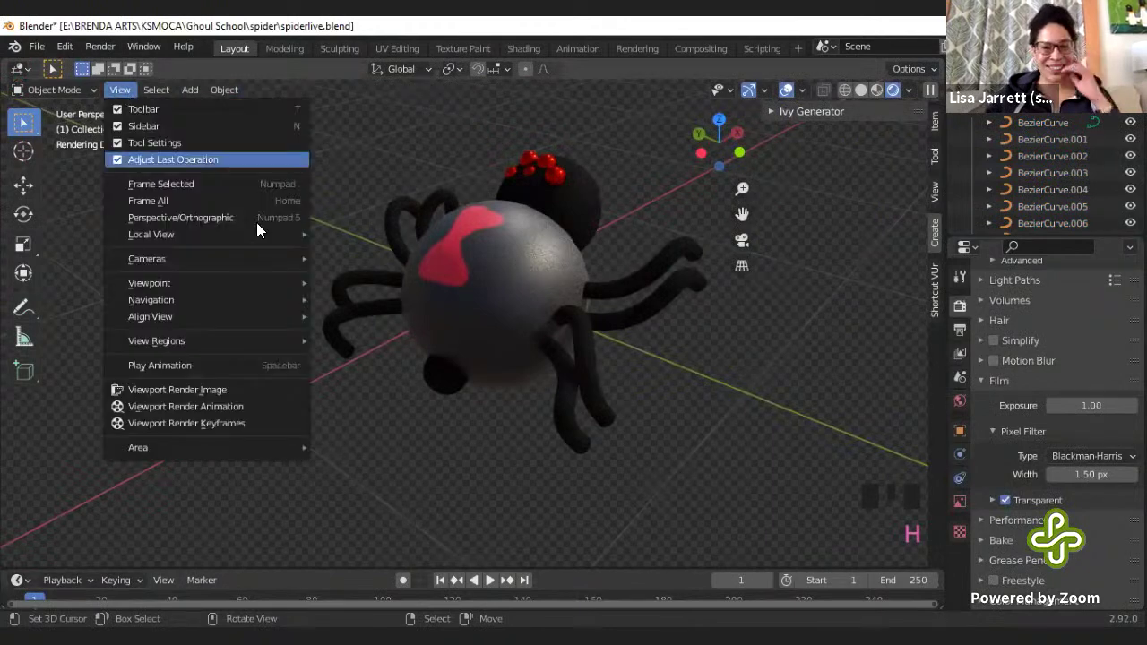
pyautogui.moveTo(240, 301)
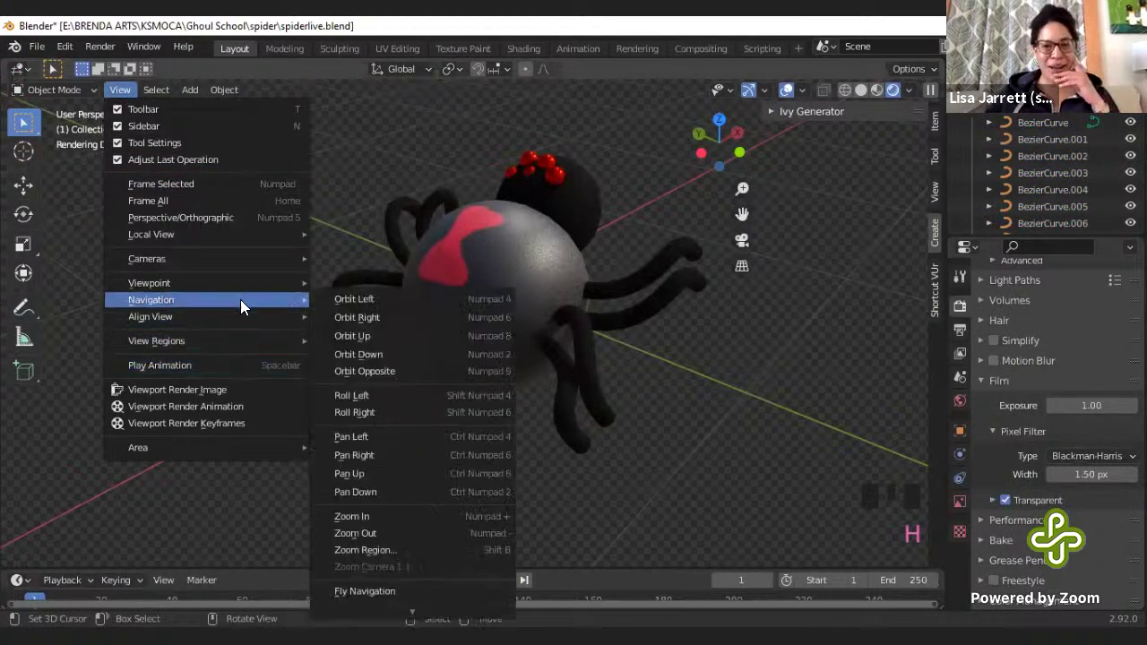